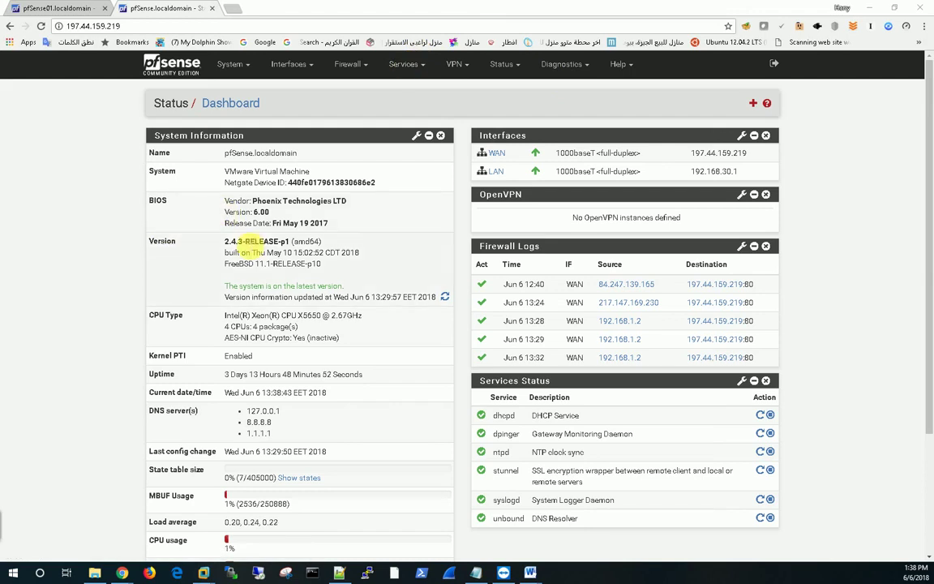
Check the pfSense release version on the dashboard and look for STunnel among the available services.
double_click(229, 241)
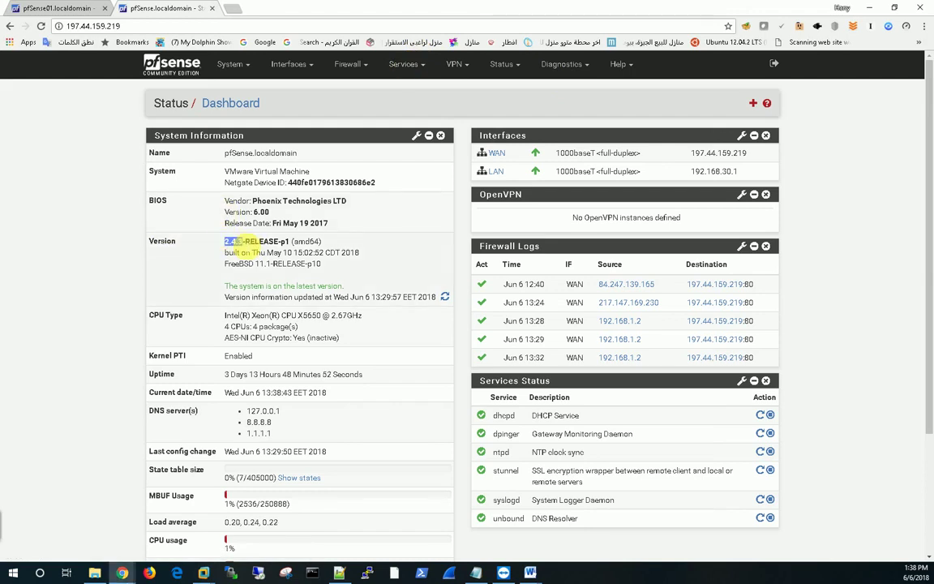
click(399, 64)
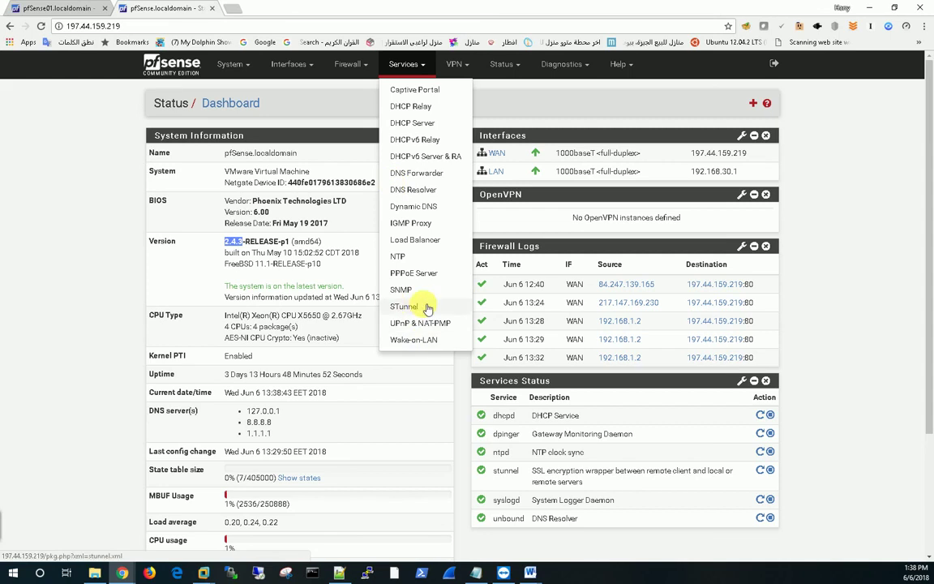
click(67, 286)
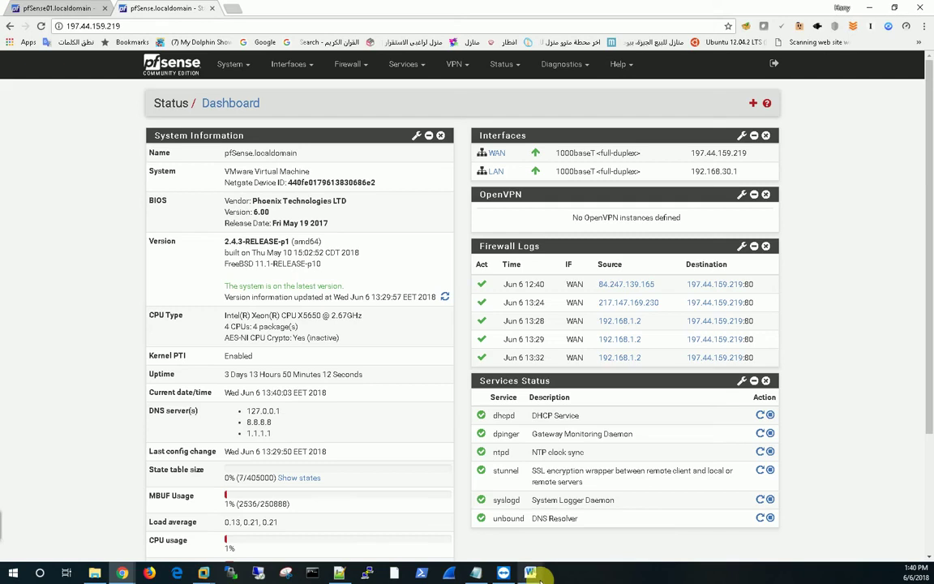
Switch to the Word document and review its four-point certificate plan, focusing on the server-side CA named CA_Basic.
mouse_move(530, 571)
click(558, 551)
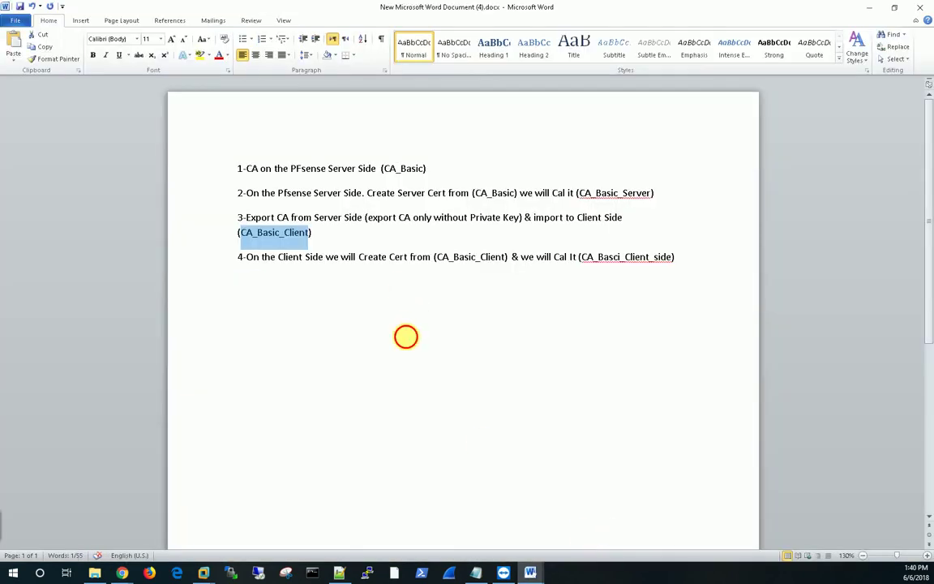
click(404, 335)
drag(674, 259, 220, 175)
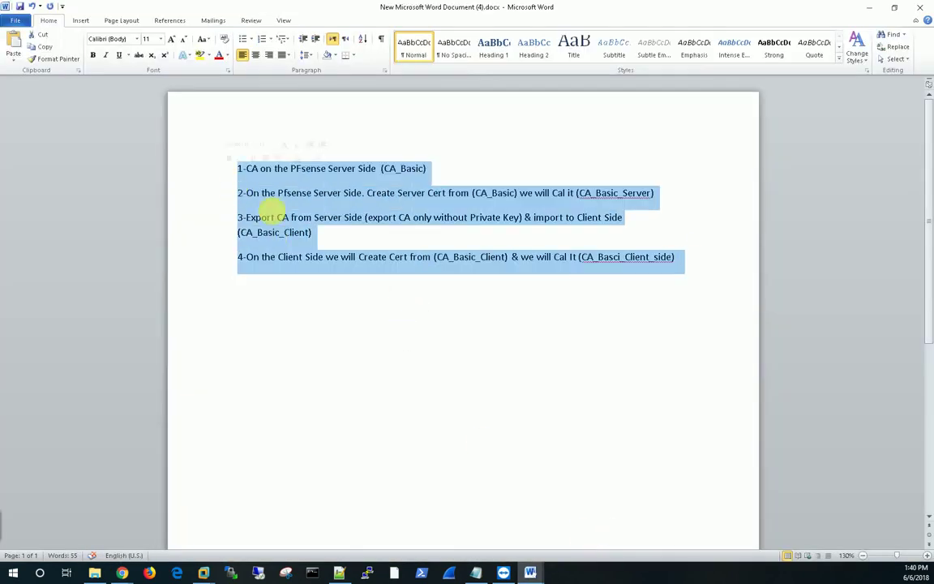
click(282, 217)
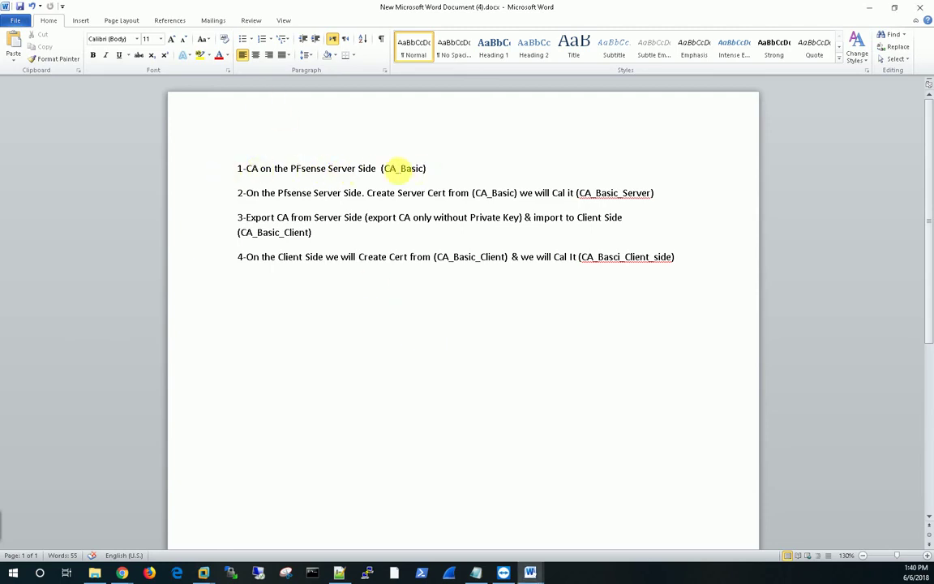
drag(438, 168, 243, 168)
click(381, 169)
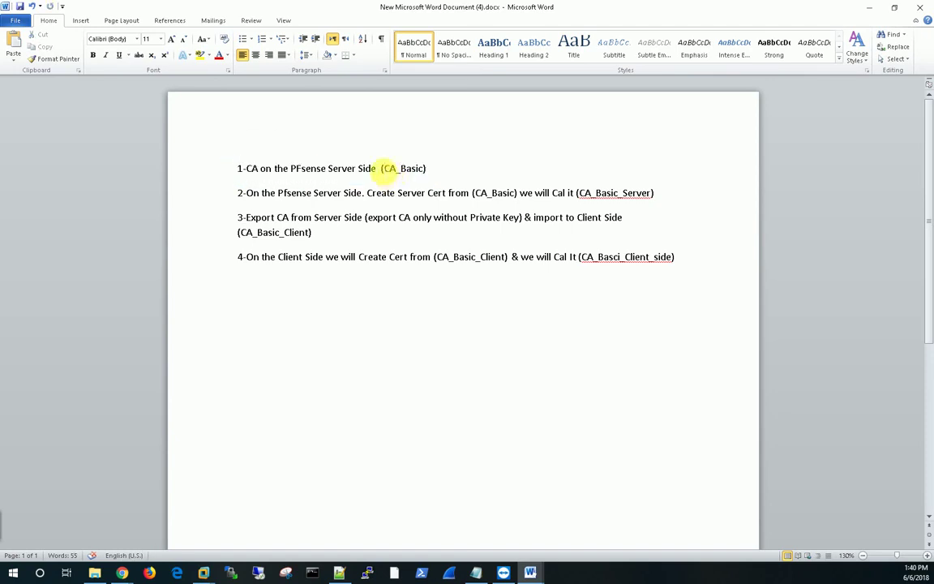
key(ctrl+shift+Left)
click(433, 168)
drag(425, 168, 382, 167)
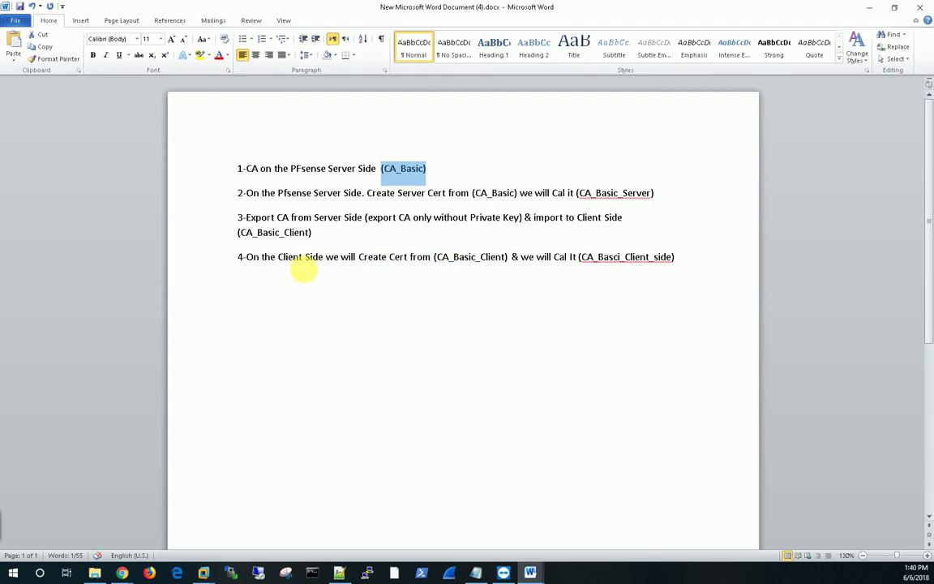
click(385, 171)
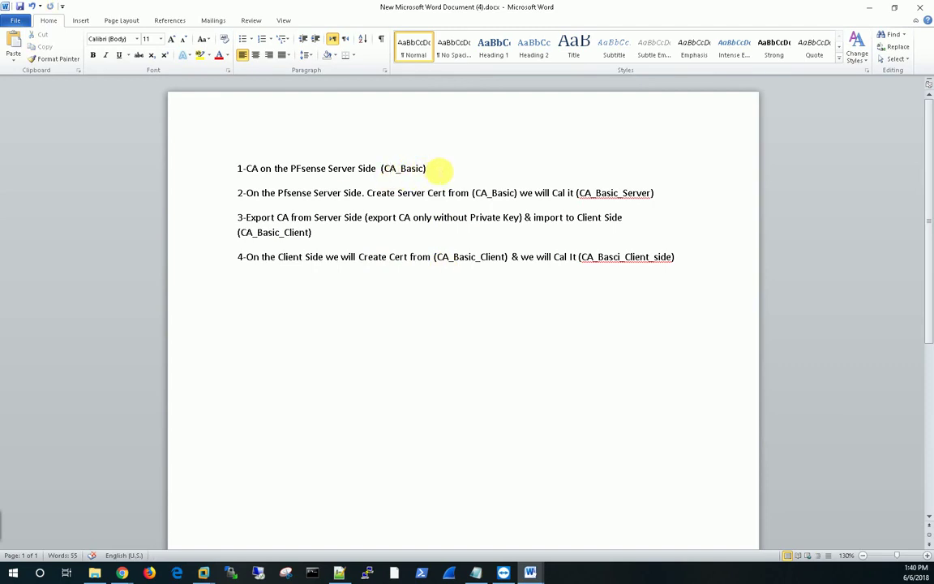
click(437, 170)
click(440, 168)
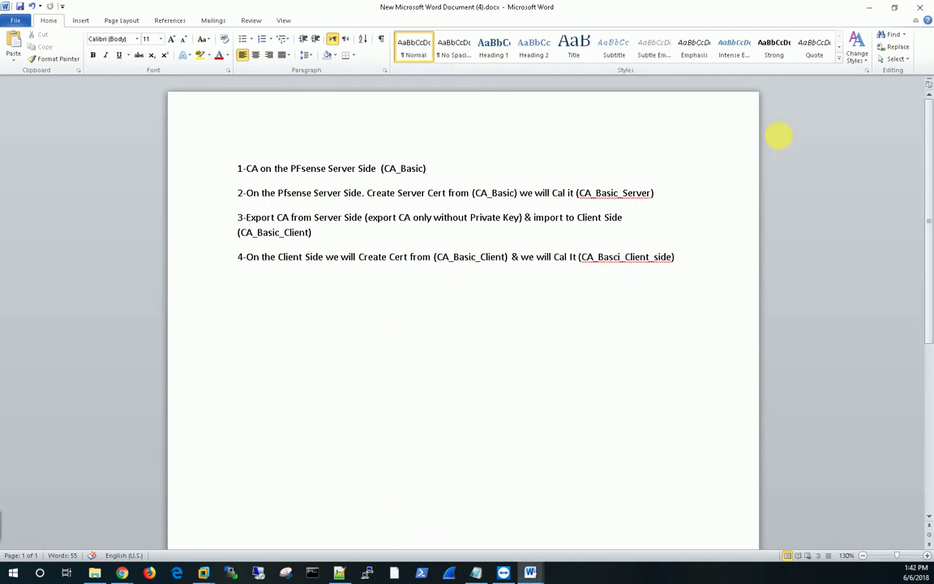
Return to the browser and view the dashboards of both pfSense firewalls, ending on pfSense01.
click(869, 9)
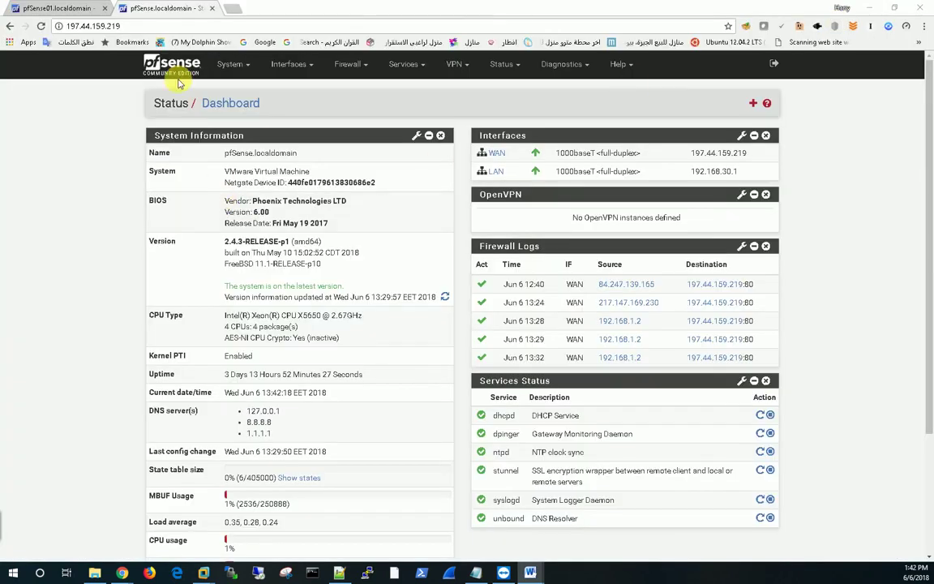
click(75, 11)
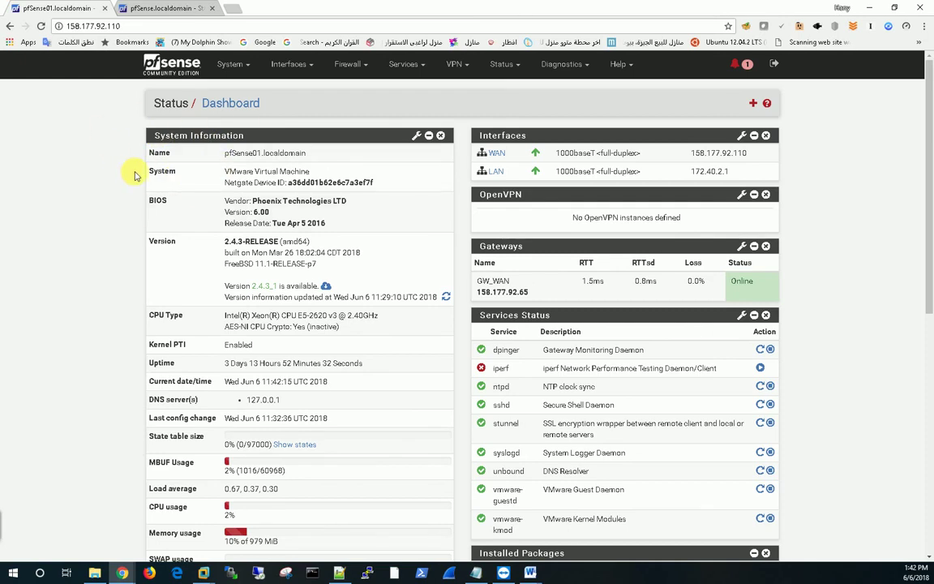
click(142, 10)
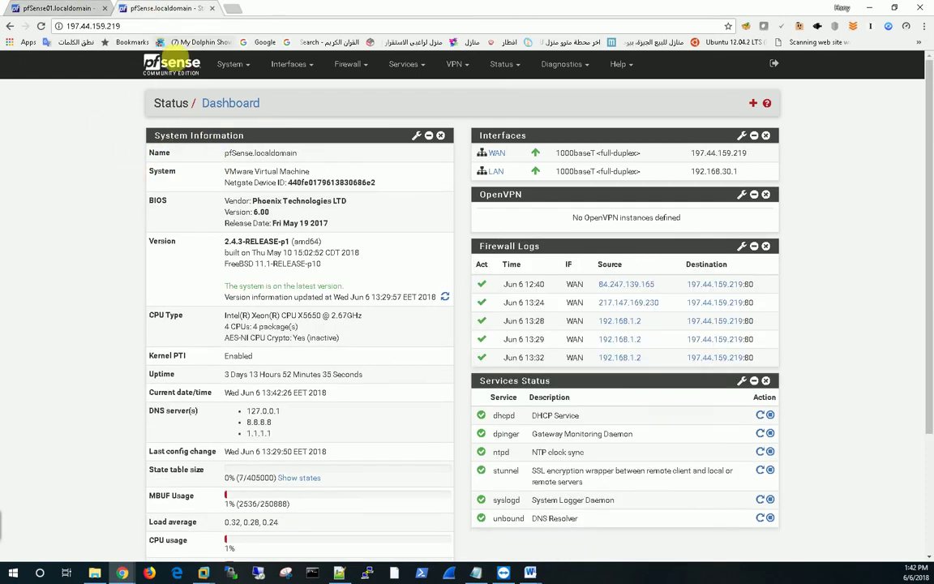
click(49, 8)
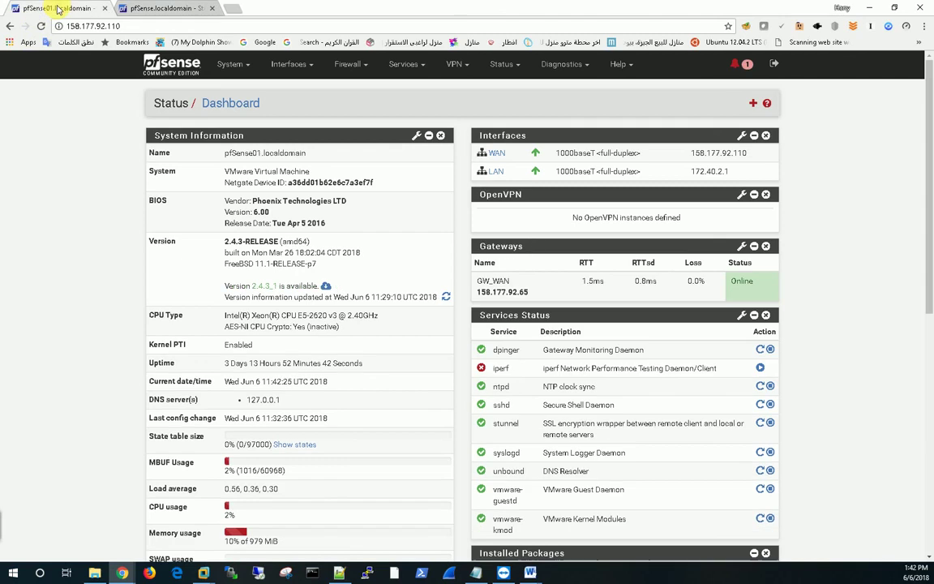
Start a new certificate authority in pfSense01's Certificate Manager using the method Create an internal Certificate Authority.
click(230, 64)
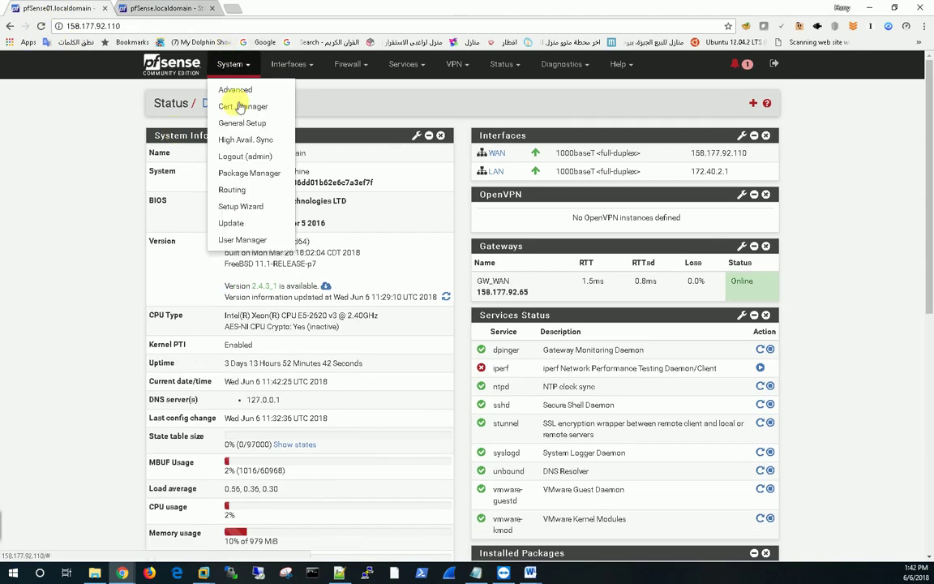
click(241, 109)
scroll(88, 371, down, 3)
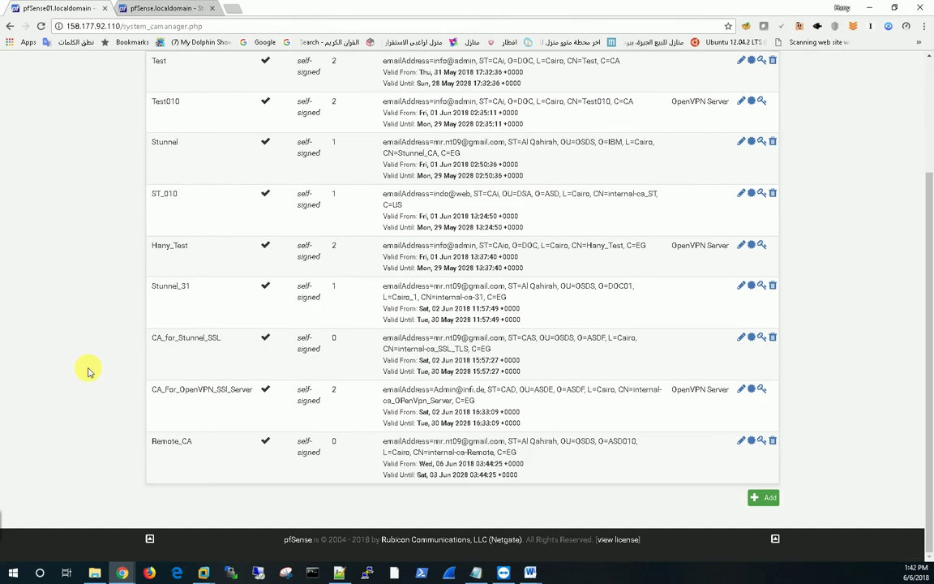
click(762, 497)
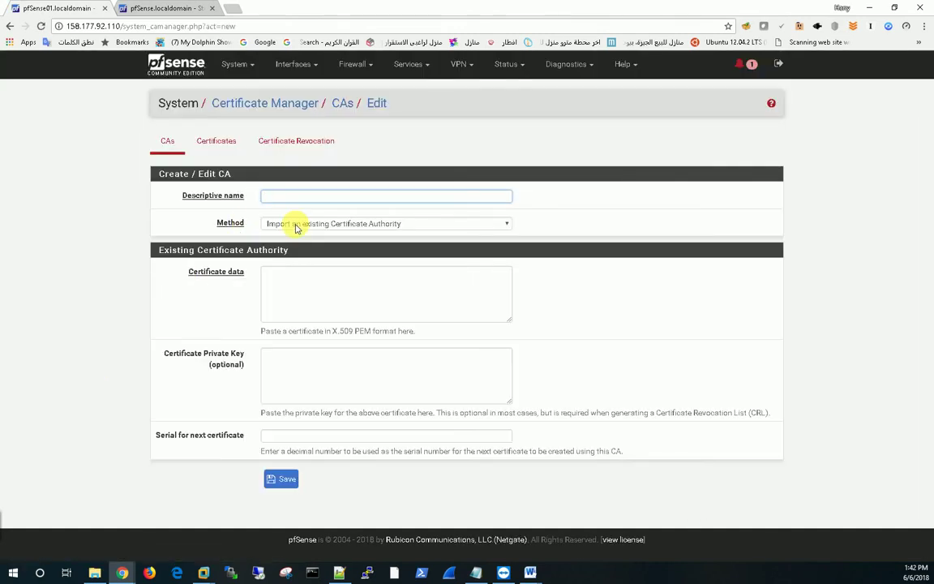
click(296, 229)
click(299, 244)
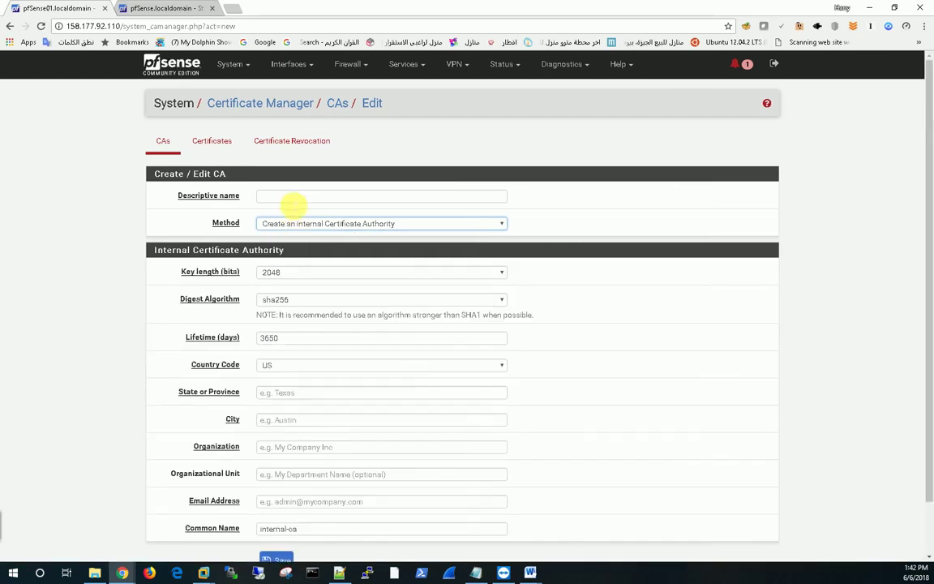
Set the CA's descriptive name to CA_Stunnel_Server_01 and copy that name to the clipboard.
click(296, 196)
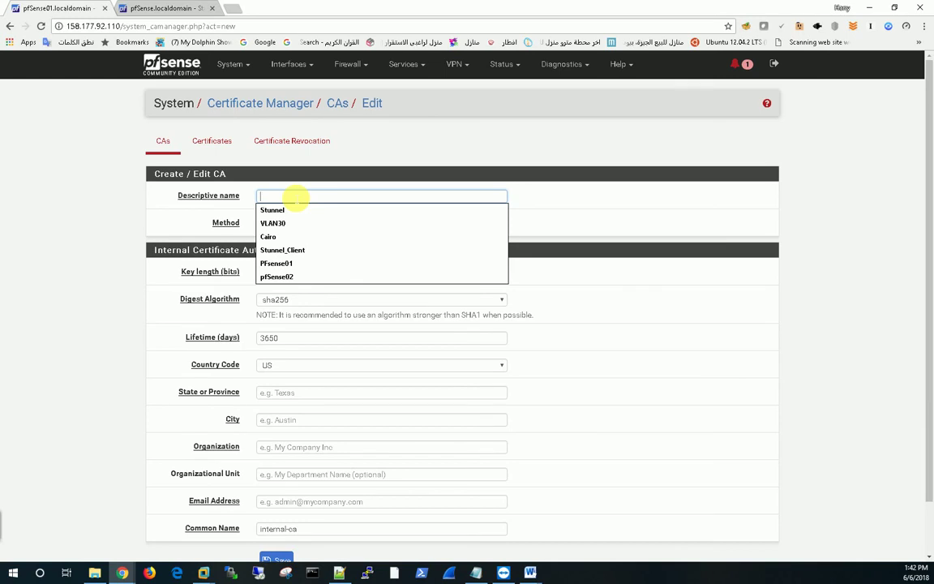
text(CA)
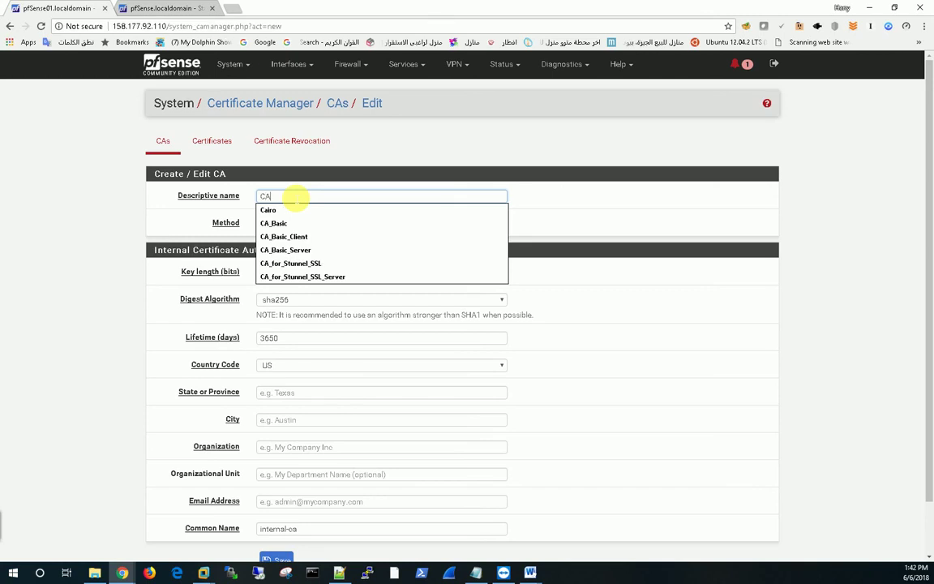
text(_Stunnel_Server_01)
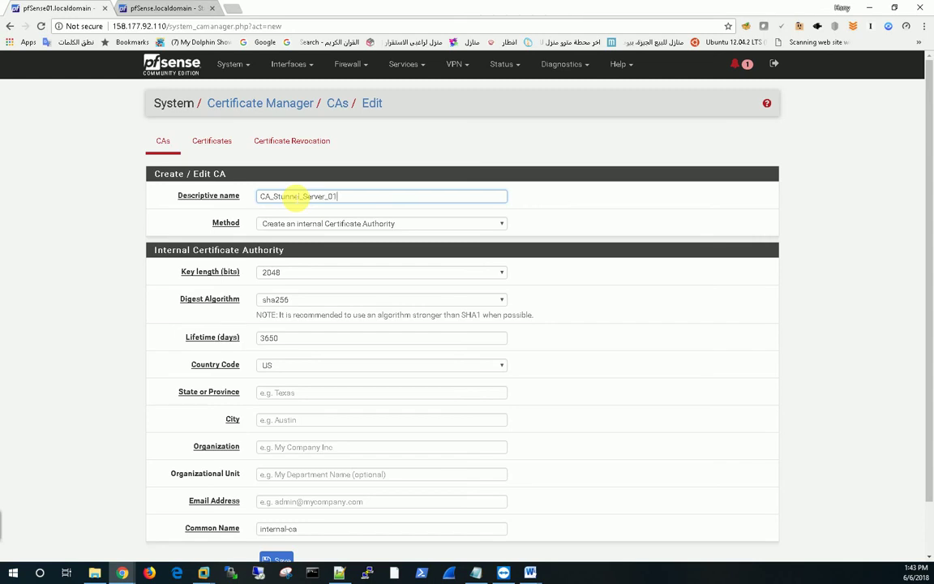
drag(336, 196, 233, 196)
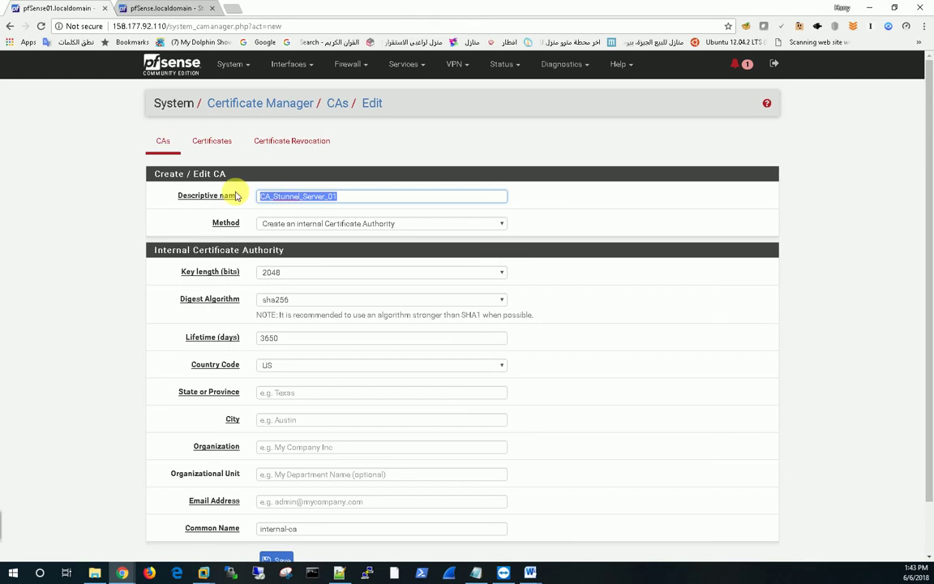
right_click(300, 196)
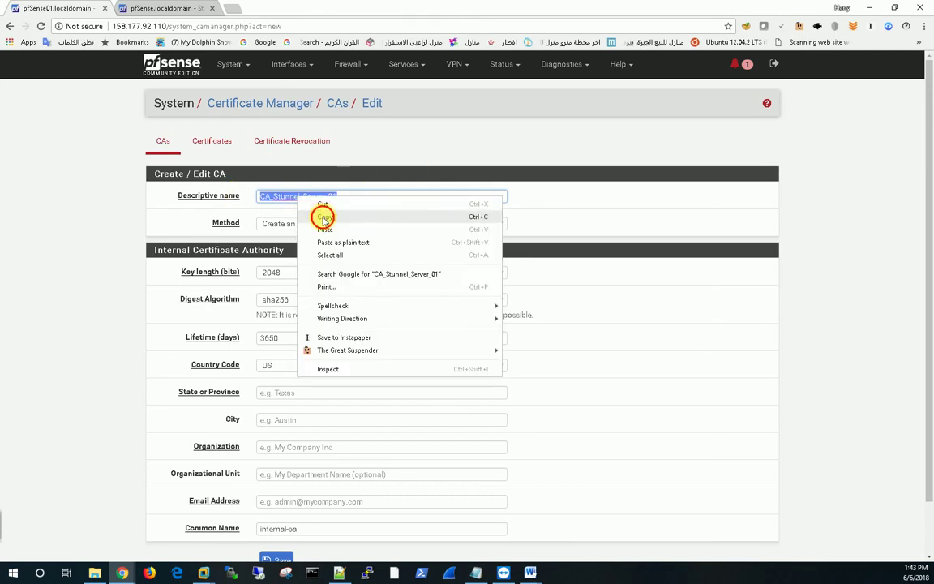
click(318, 215)
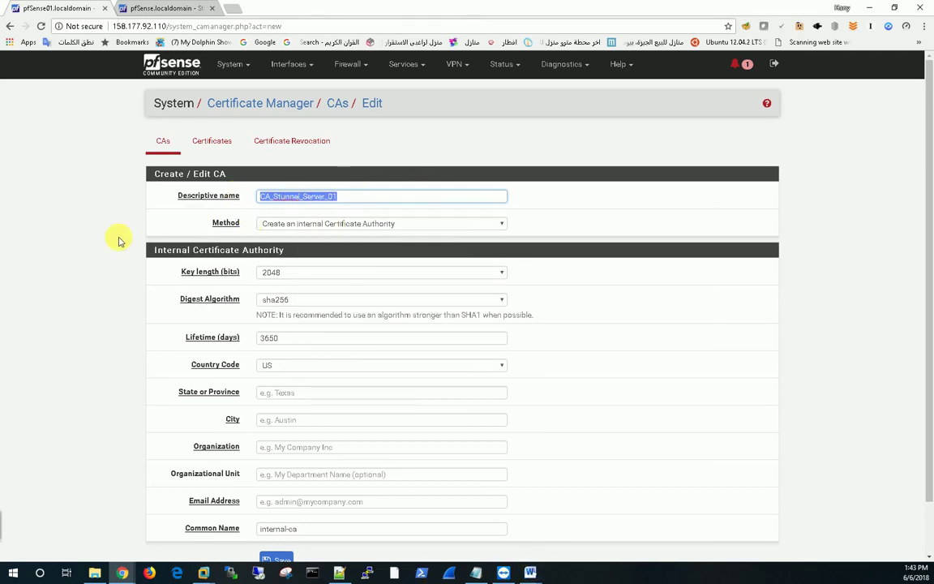
click(378, 213)
Fill in the CA's subject with country EG, state Al Qahirah, city Cairo, organization IBM, unit OSDS and the contact's e-mail.
scroll(275, 332, down, 1)
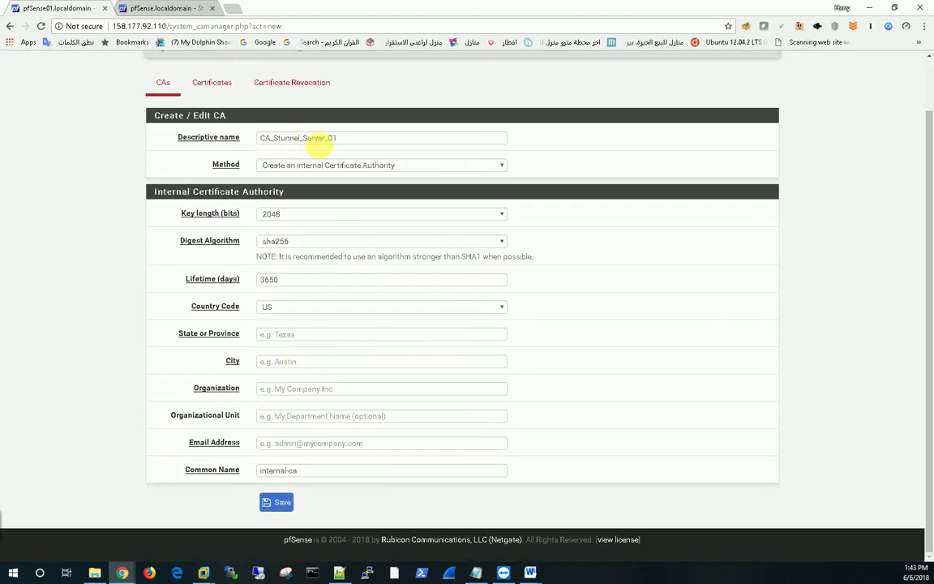
click(273, 334)
click(276, 348)
click(271, 389)
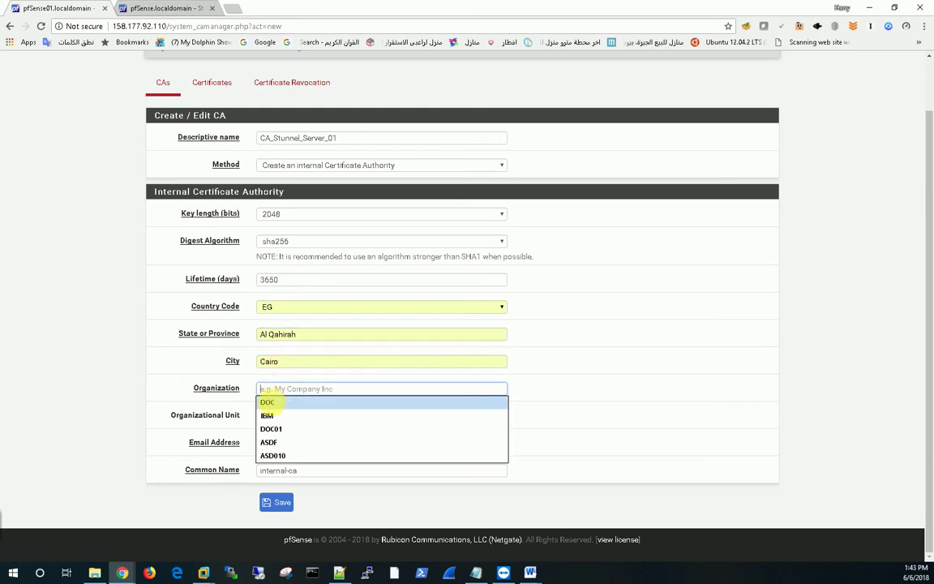
click(267, 415)
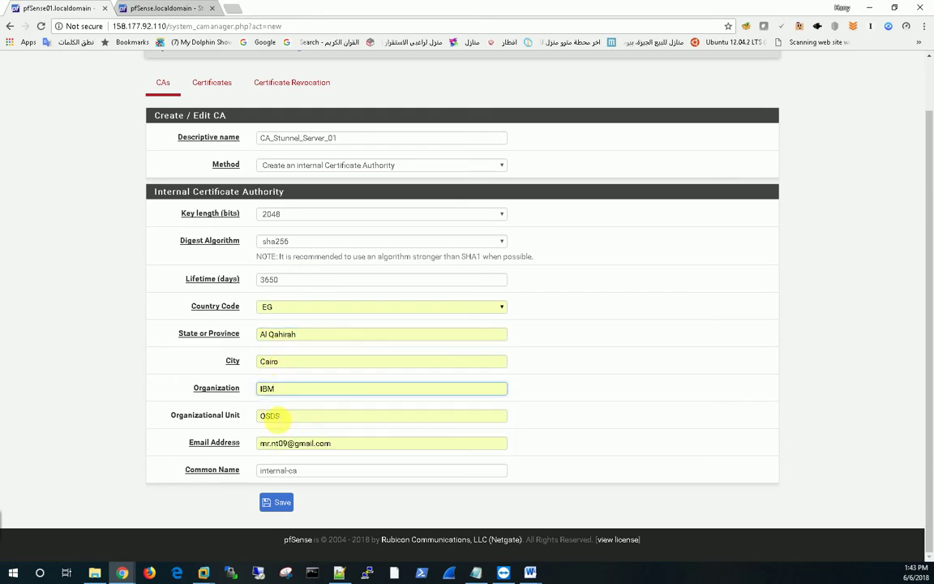
Set the CA's common name to internal-ca-Stunnel_01, save it and check for it in the list of certificate authorities.
click(277, 470)
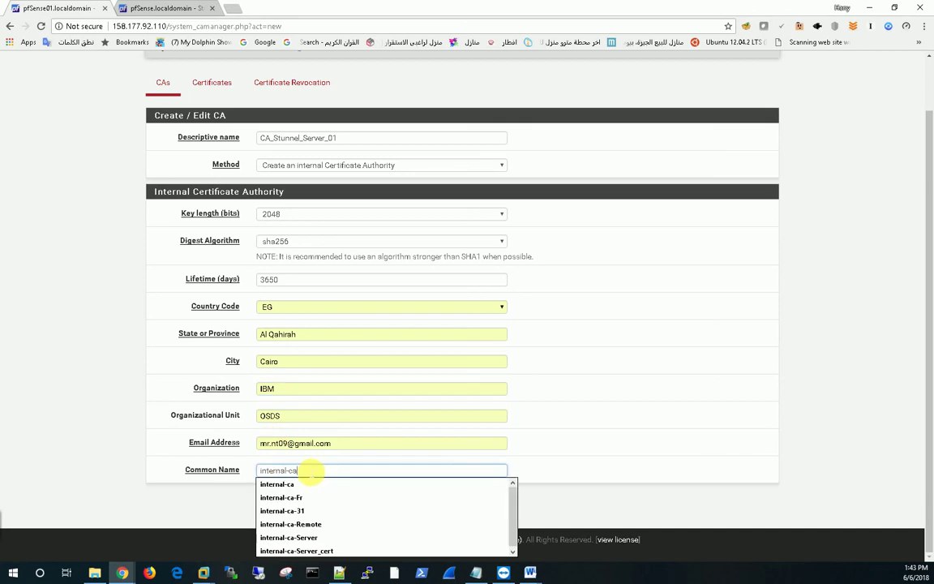
text(-Stunnel_01)
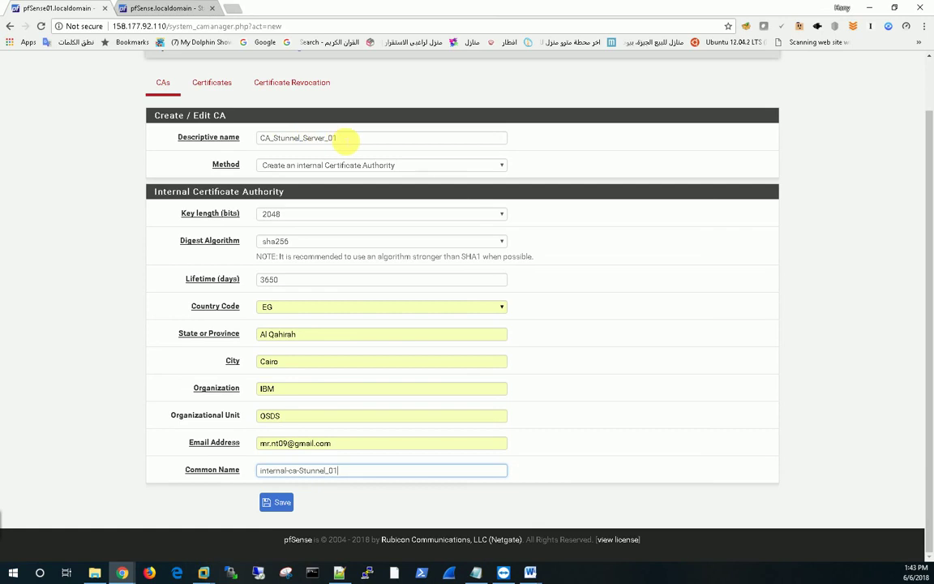
click(282, 506)
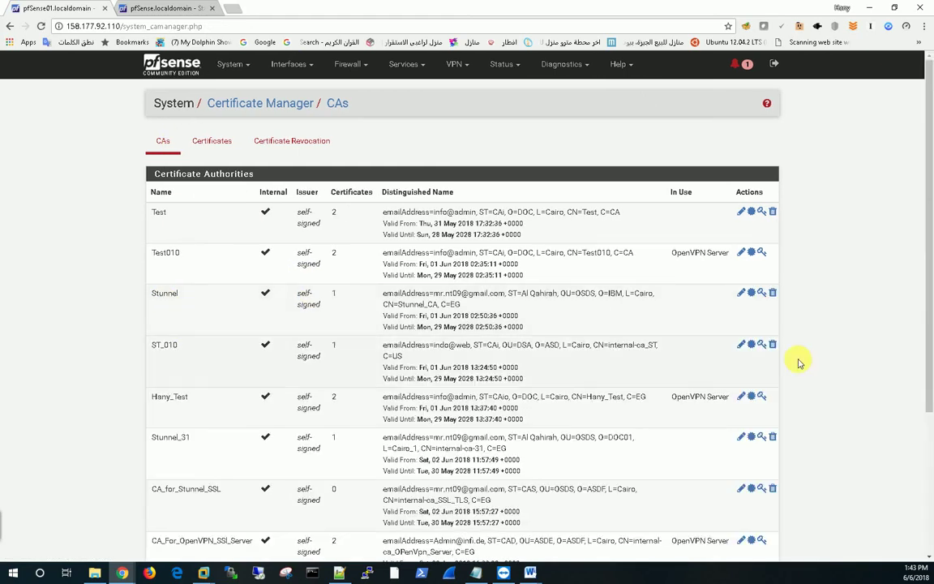
scroll(807, 358, down, 2)
scroll(807, 358, down, 2)
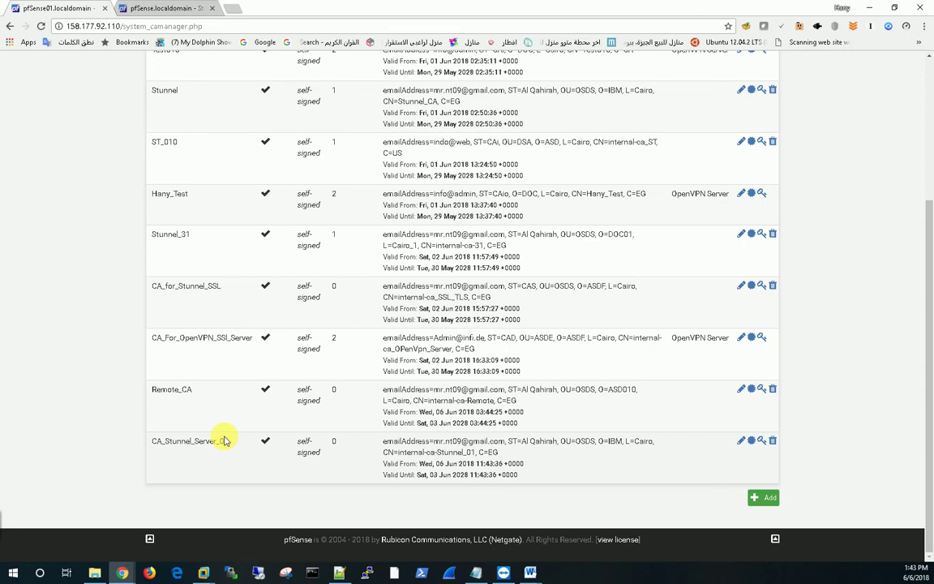
Start a new certificate in pfSense01's Certificate Manager using the method Create an internal Certificate.
drag(928, 272, 930, 77)
click(213, 141)
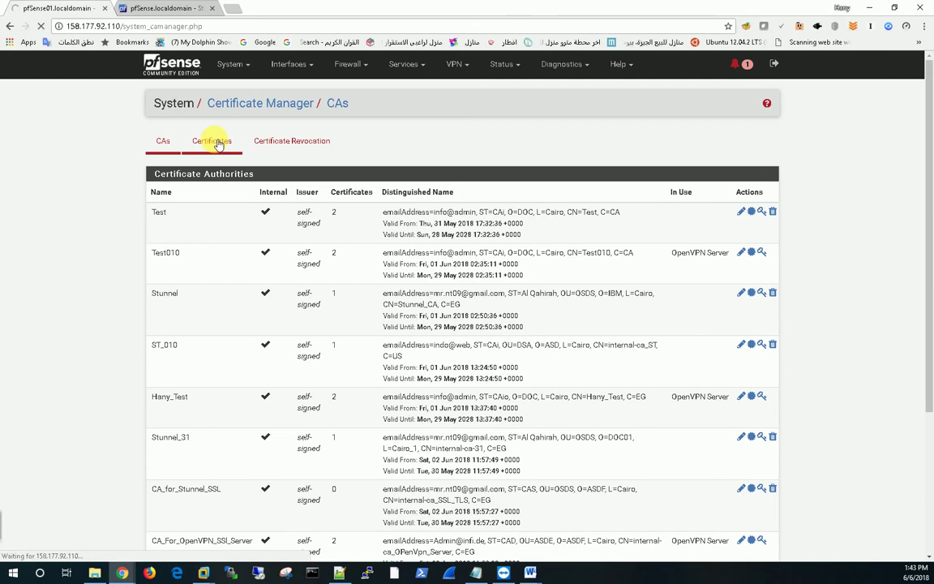
scroll(117, 412, down, 6)
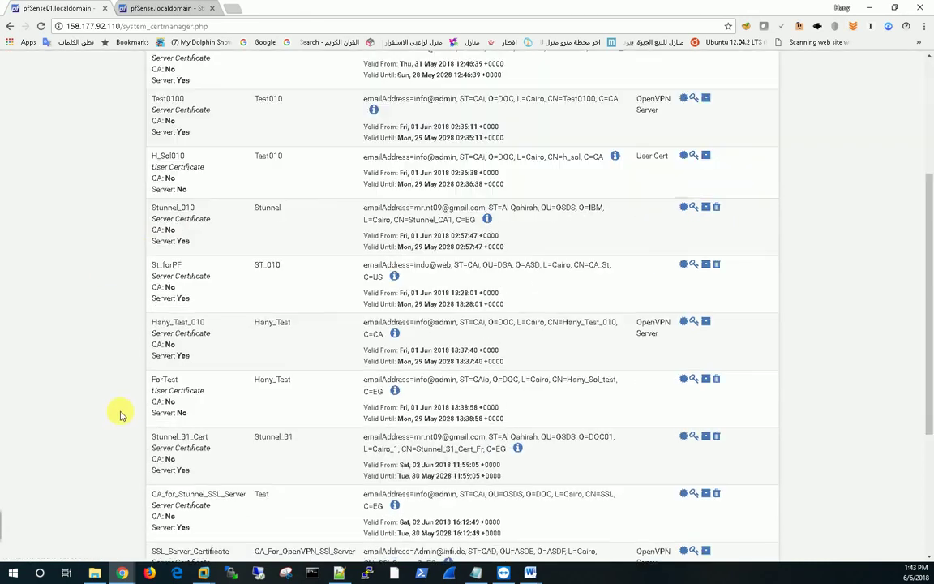
click(773, 504)
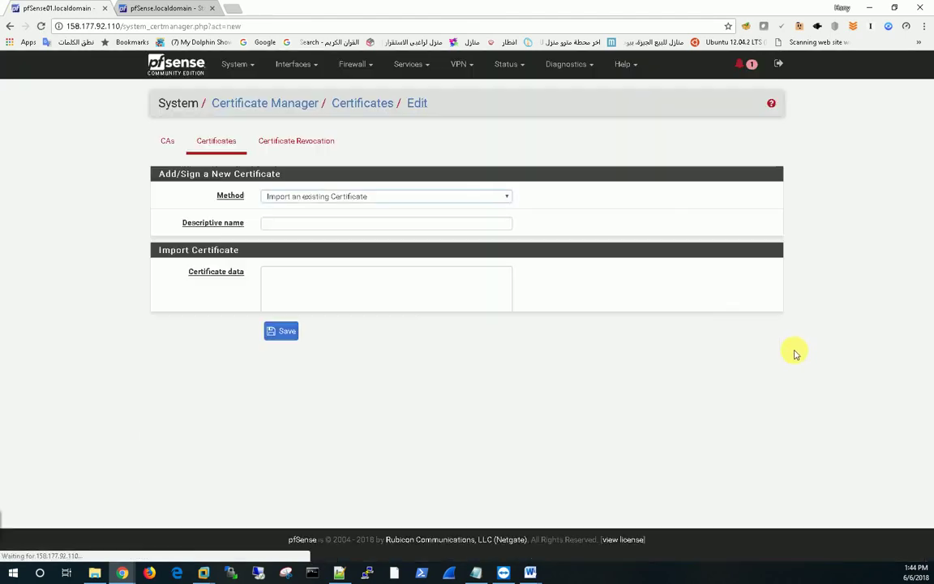
click(311, 198)
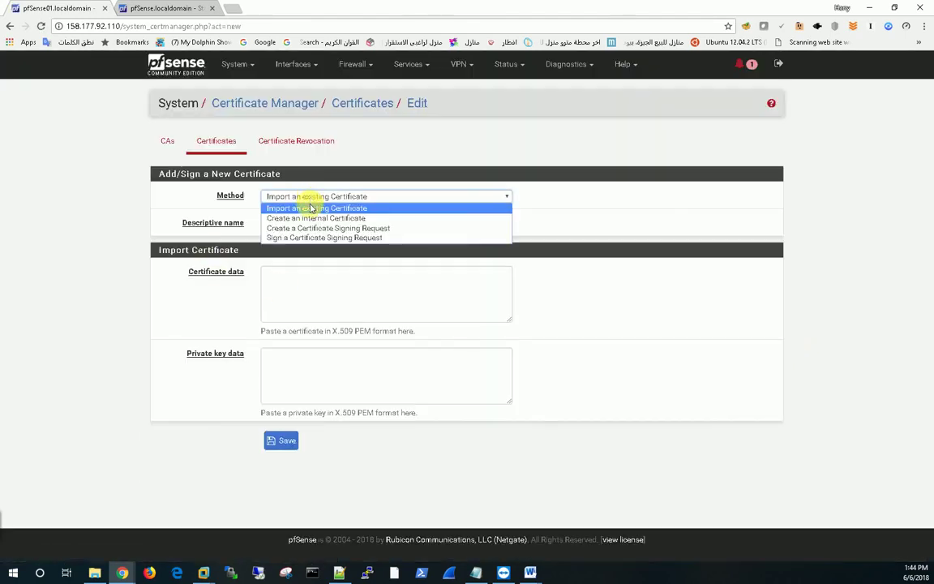
click(309, 218)
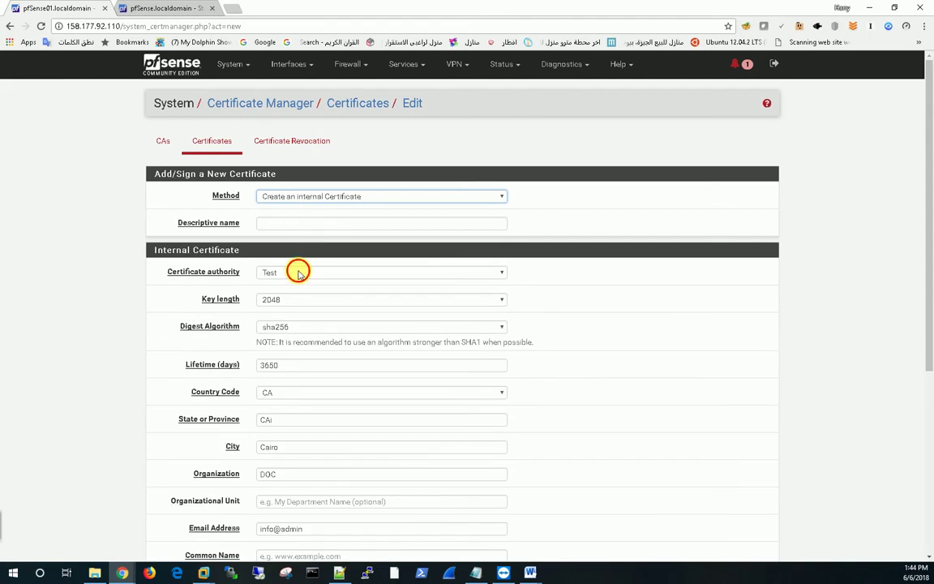
Select CA_Stunnel_Server_01 as the signing certificate authority and set the certificate's descriptive name to Stunnel_01_Server.
click(300, 272)
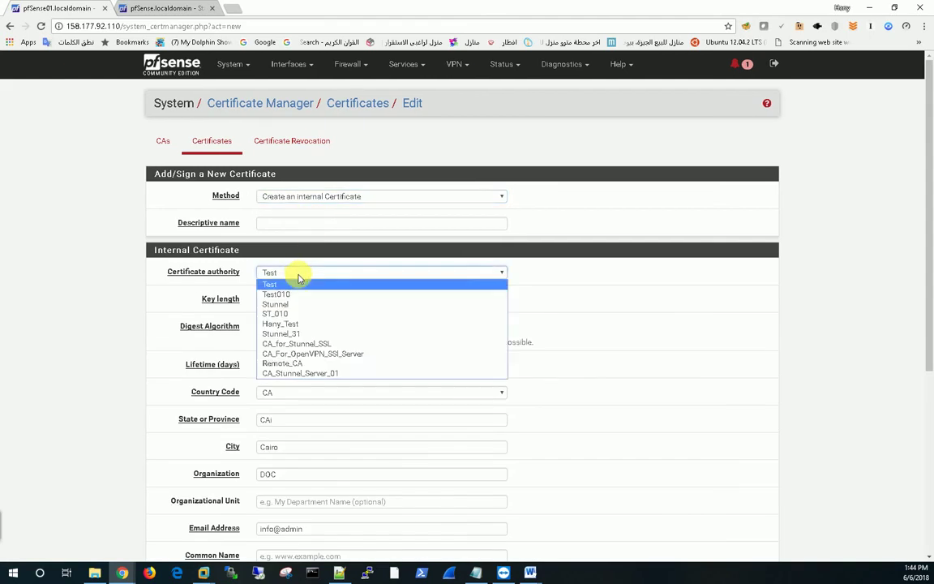
click(281, 375)
scroll(518, 380, down, 1)
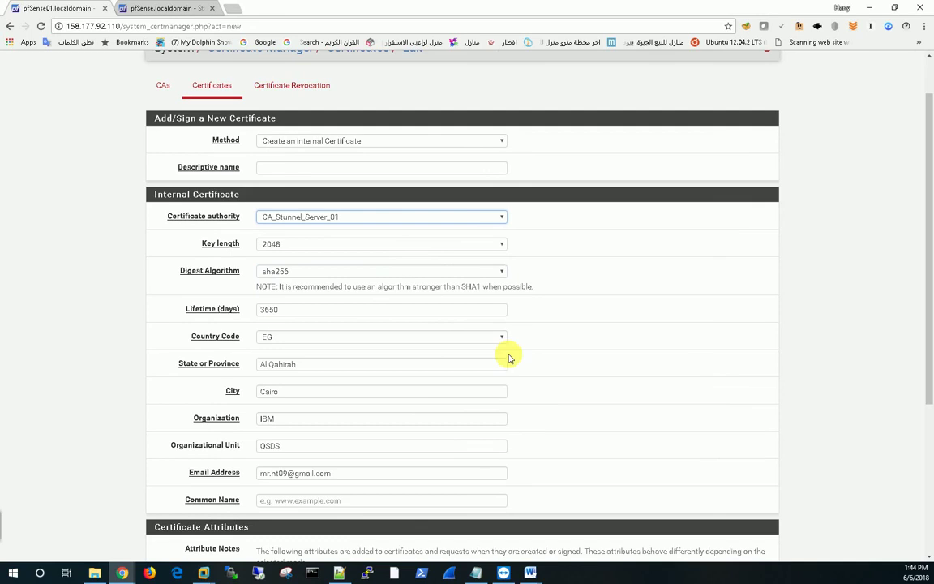
click(272, 168)
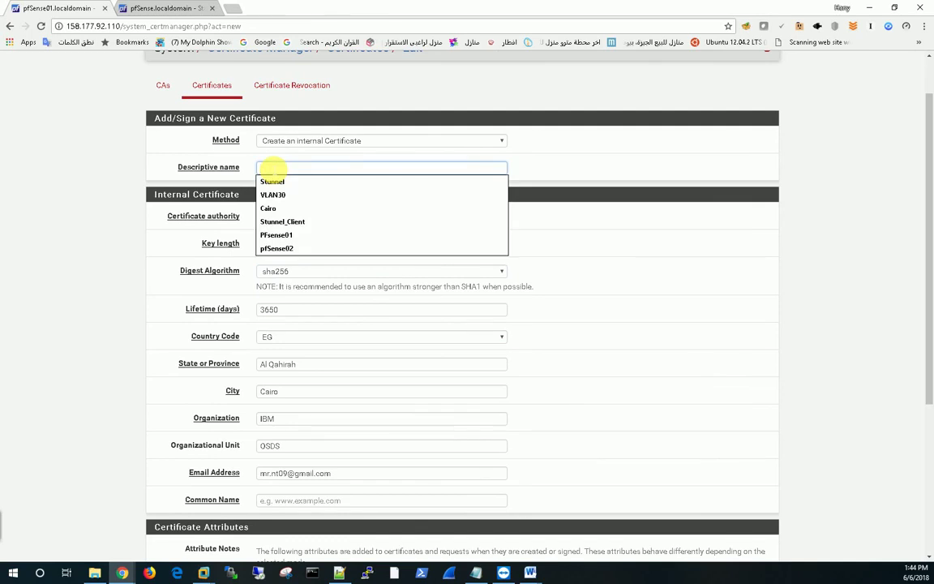
text(Stunn)
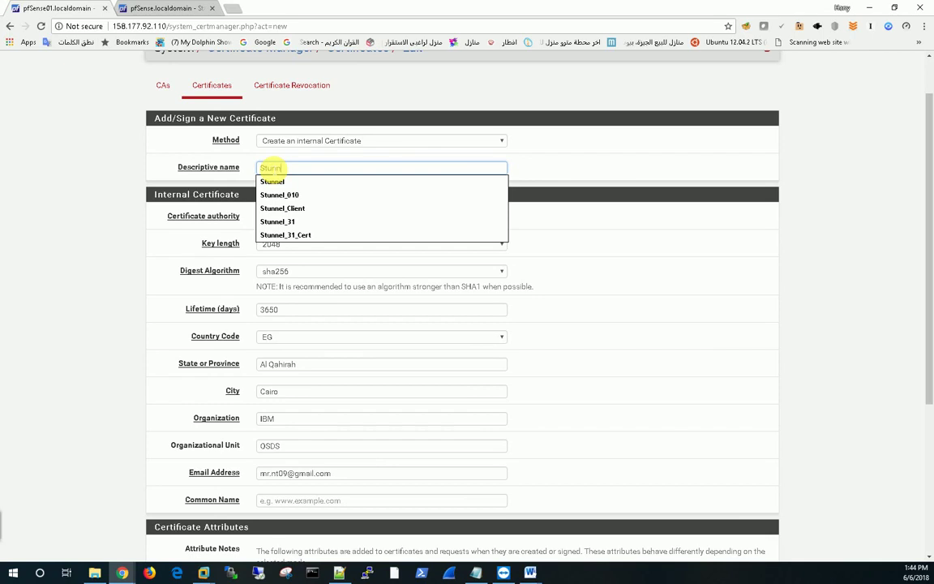
text(el_01_Server)
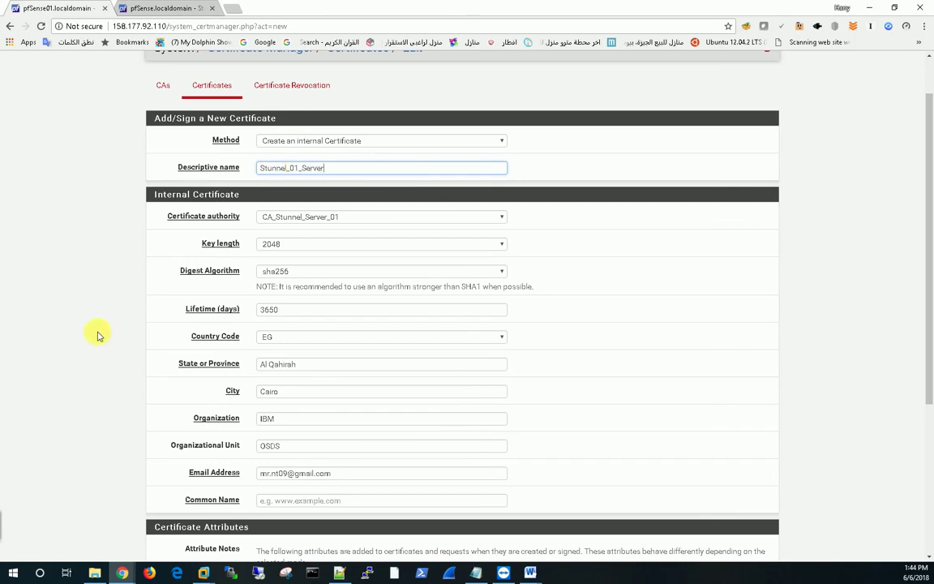
Set the certificate's common name to internal-ca-Server01.
scroll(114, 348, down, 2)
click(289, 389)
key(Down)
key(Return)
click(312, 390)
text(-ca-)
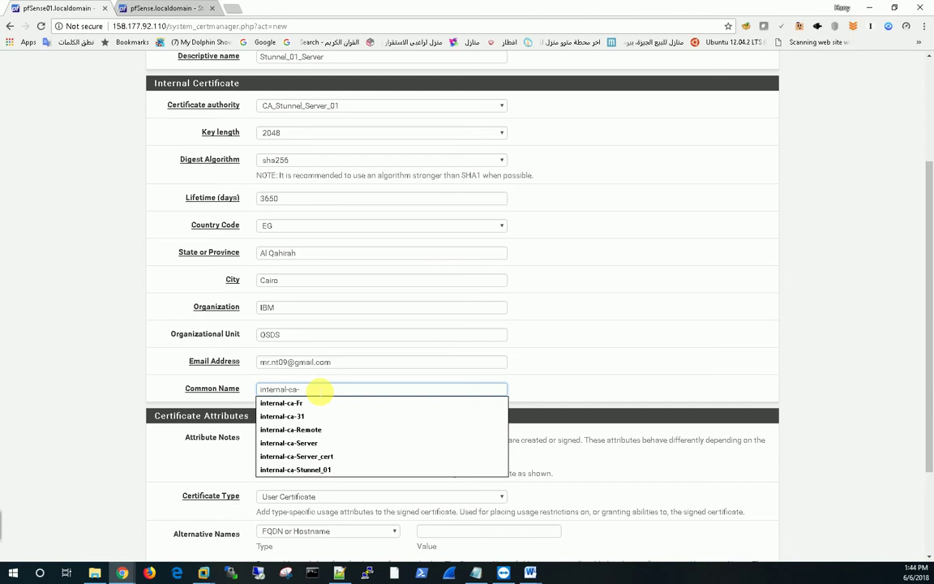
text(Serv)
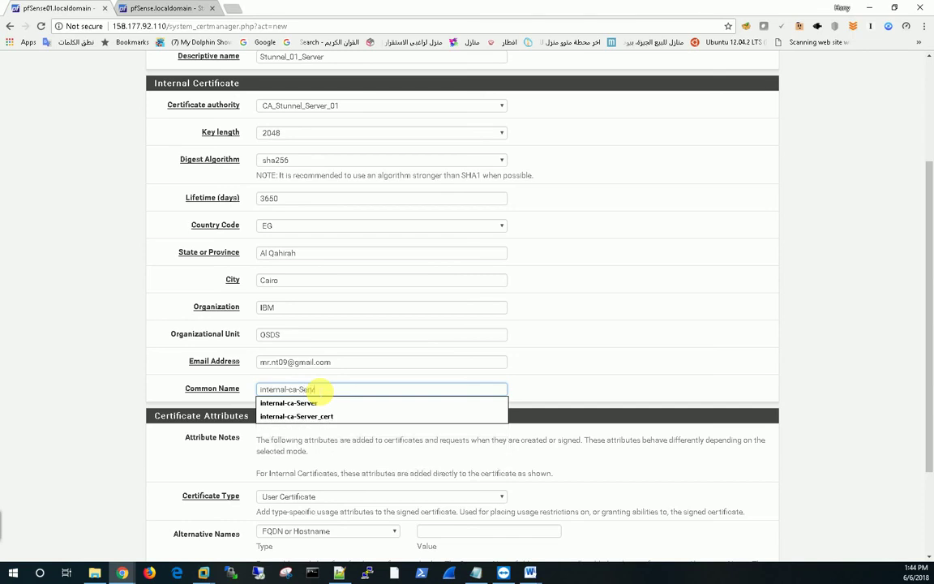
text(ewr)
key(BackSpace)
key(BackSpace)
text(r)
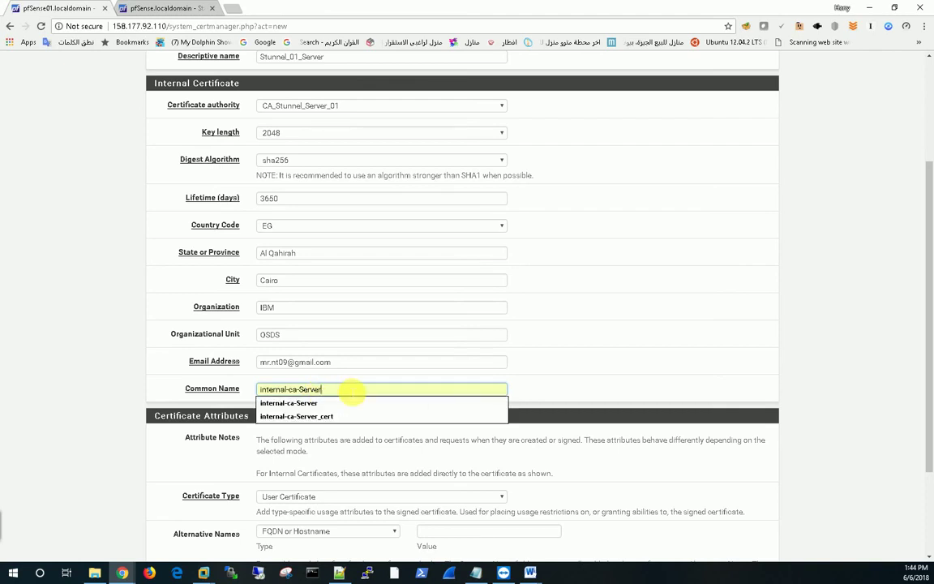
text(01)
click(80, 433)
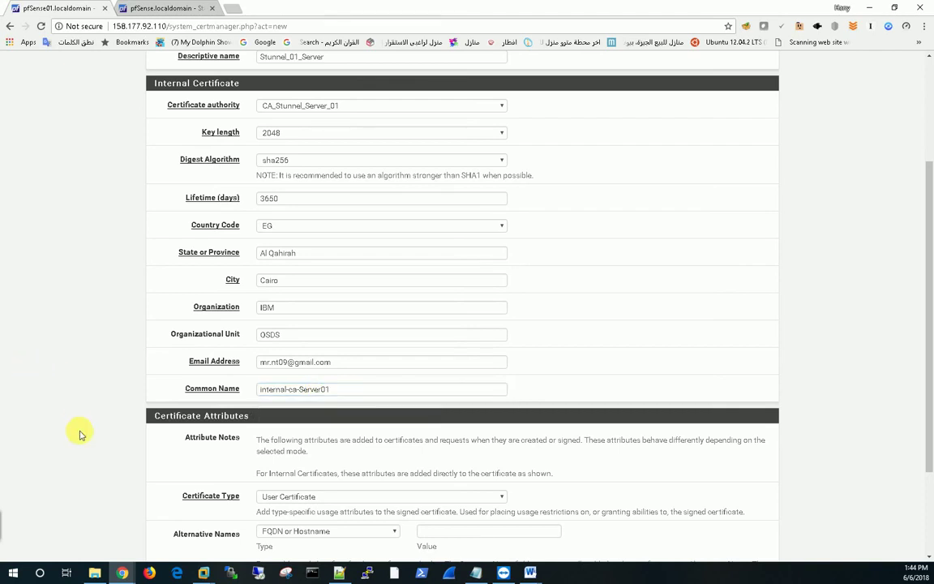
Set the certificate type to Server Certificate and save the new certificate.
scroll(139, 434, down, 3)
click(275, 385)
click(286, 396)
drag(173, 383, 252, 388)
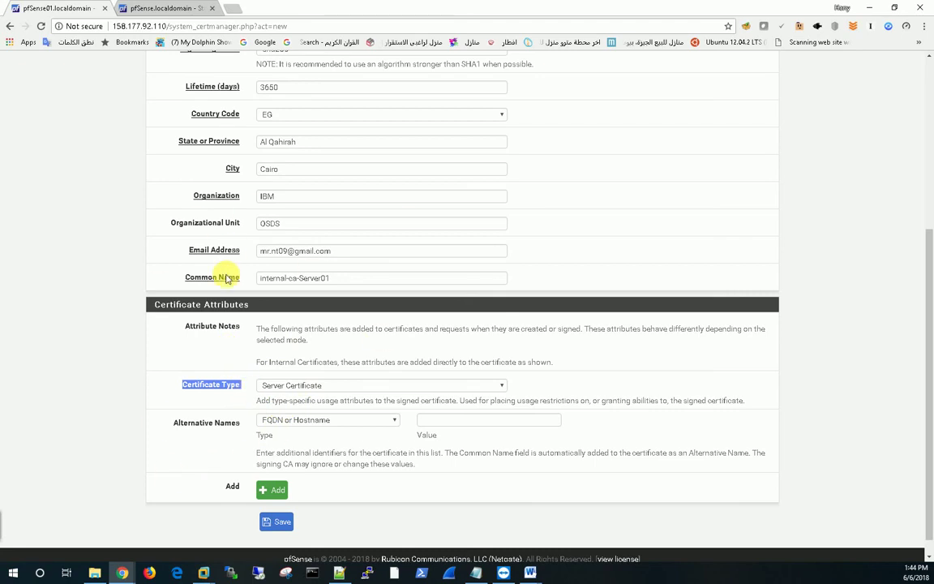
click(287, 523)
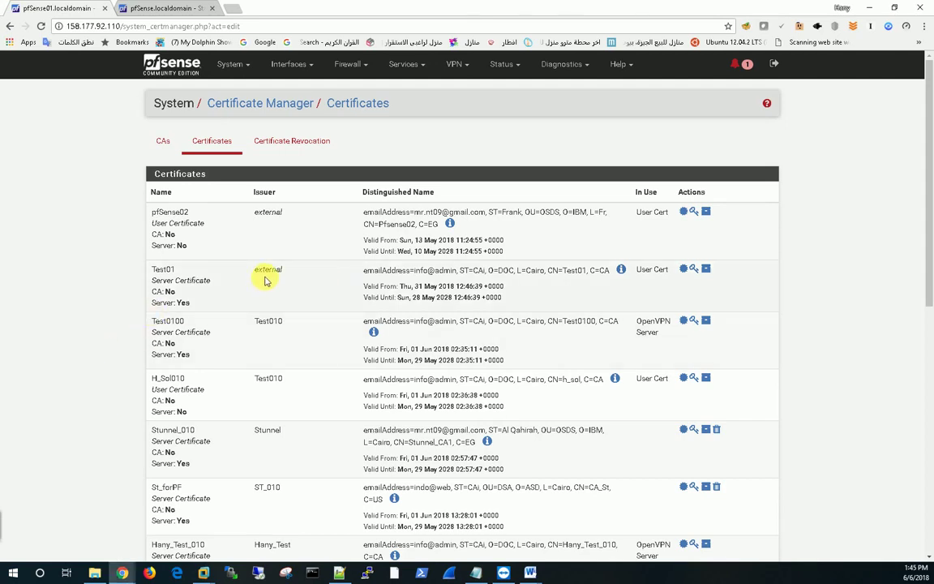
Export both the certificate and the private key of CA_Stunnel_Server_01 from the list of certificate authorities.
click(165, 142)
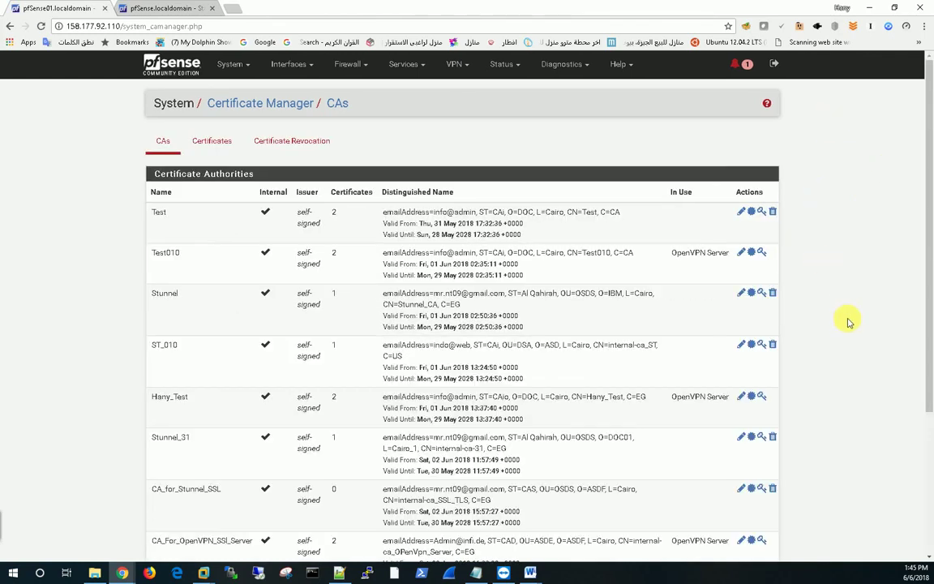
scroll(840, 313, down, 5)
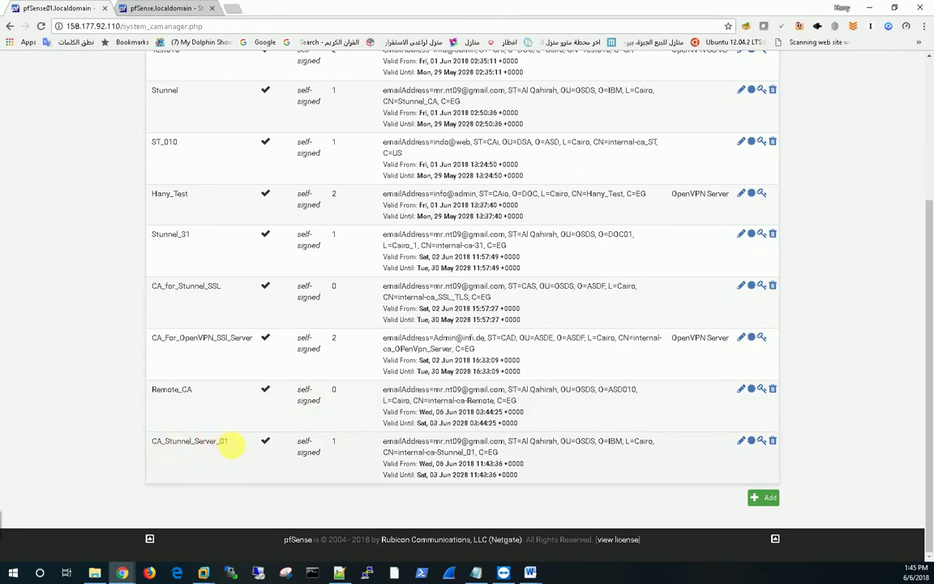
click(754, 443)
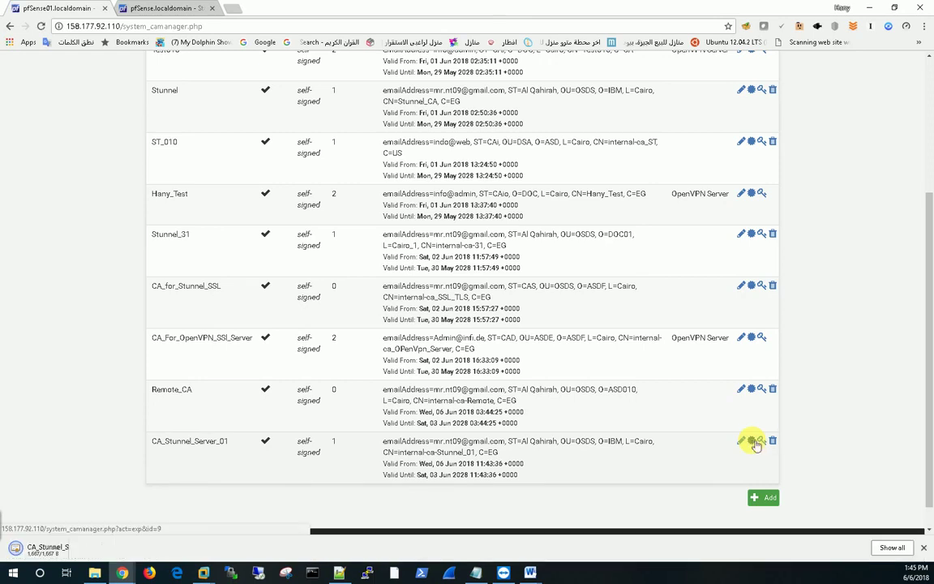
click(764, 442)
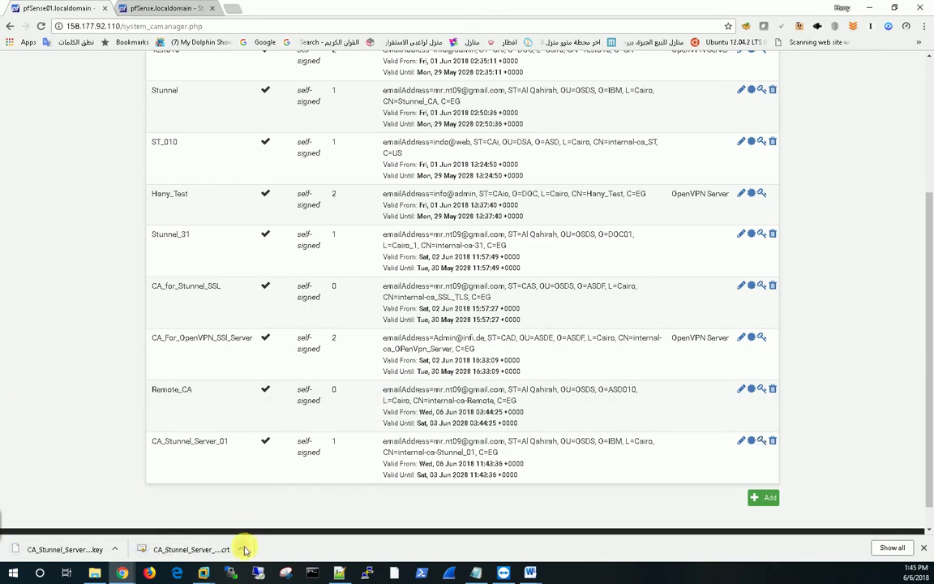
Switch to Notepad++, close CA_Basic.crt and open CA_Stunnel_Server_01.crt and CA_Stunnel_Server_01.key from the Downloads folder.
click(341, 573)
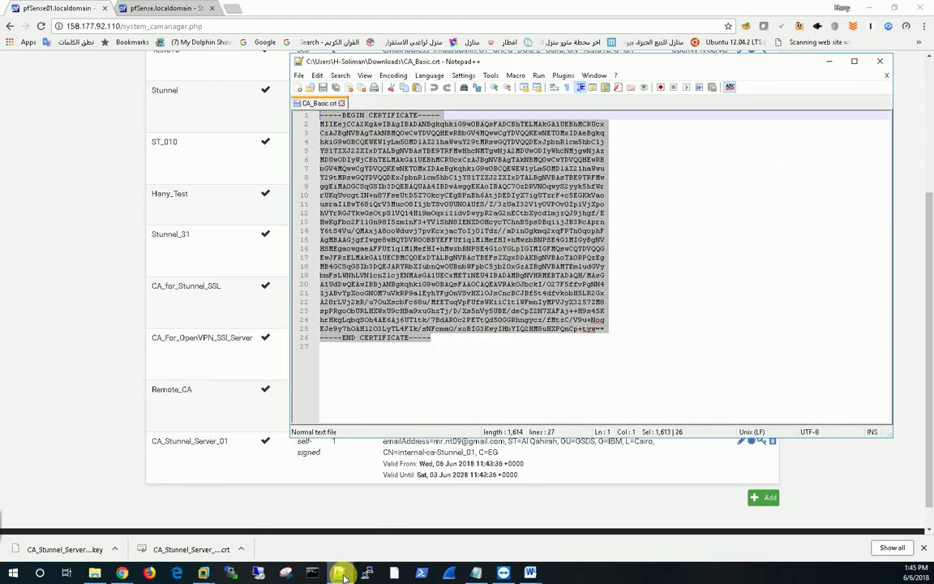
click(341, 104)
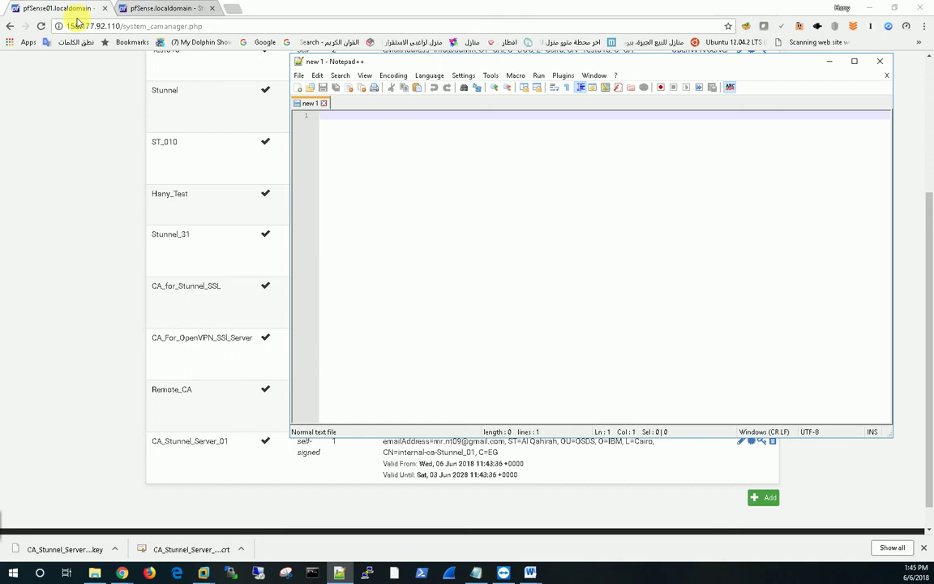
click(298, 75)
click(319, 100)
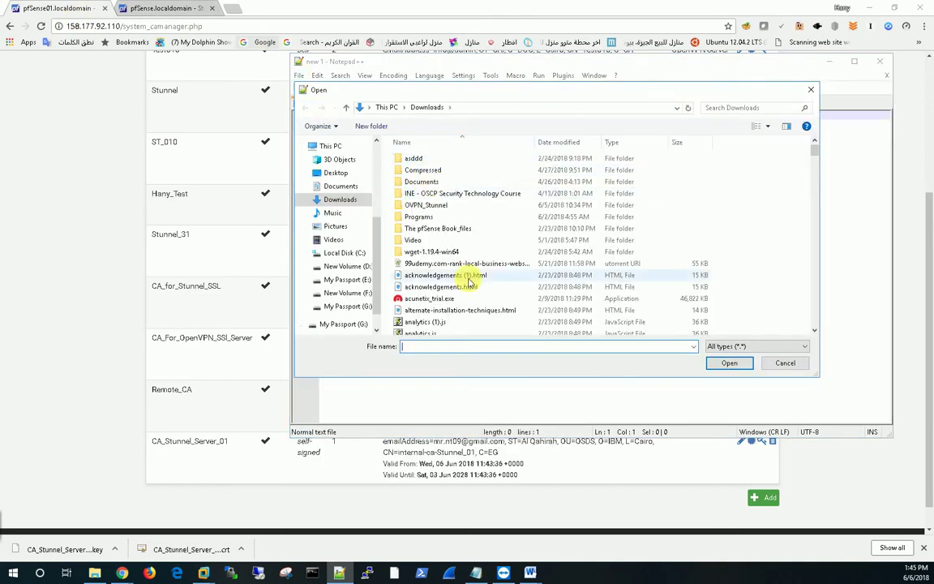
click(419, 253)
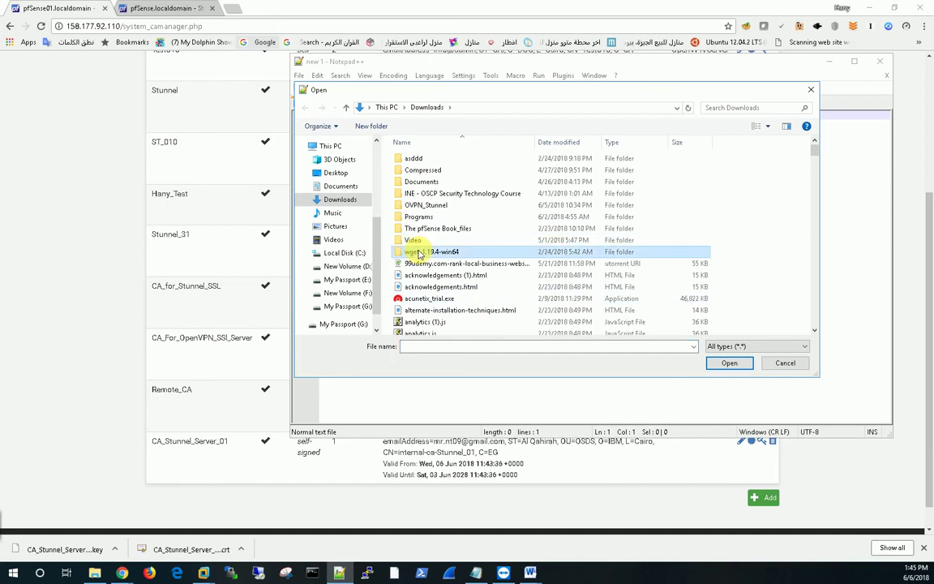
text(ca)
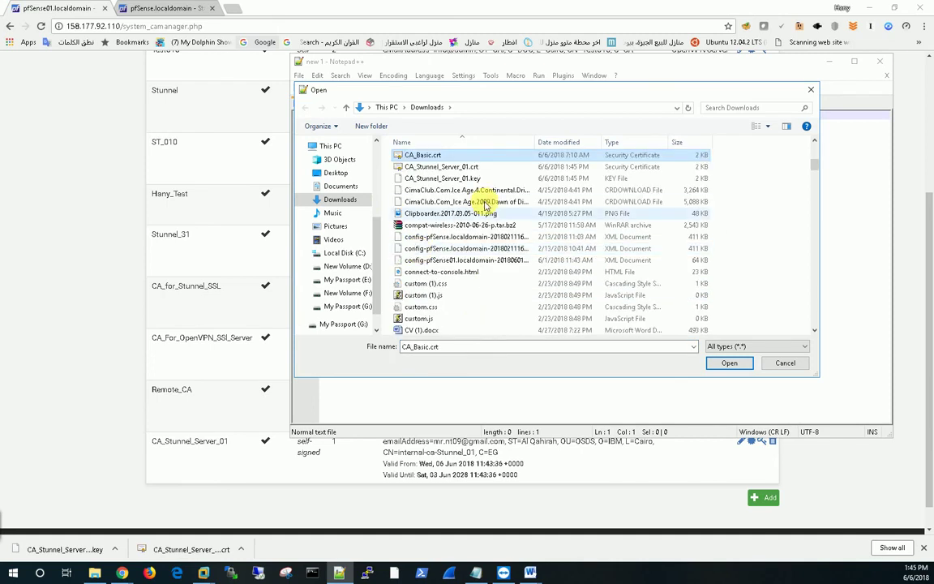
click(453, 167)
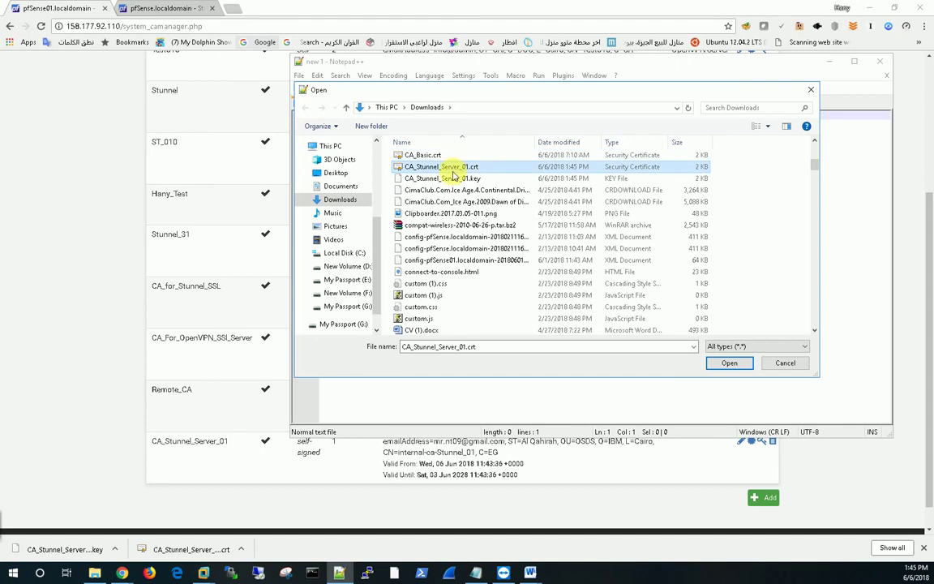
ctrl+click(448, 179)
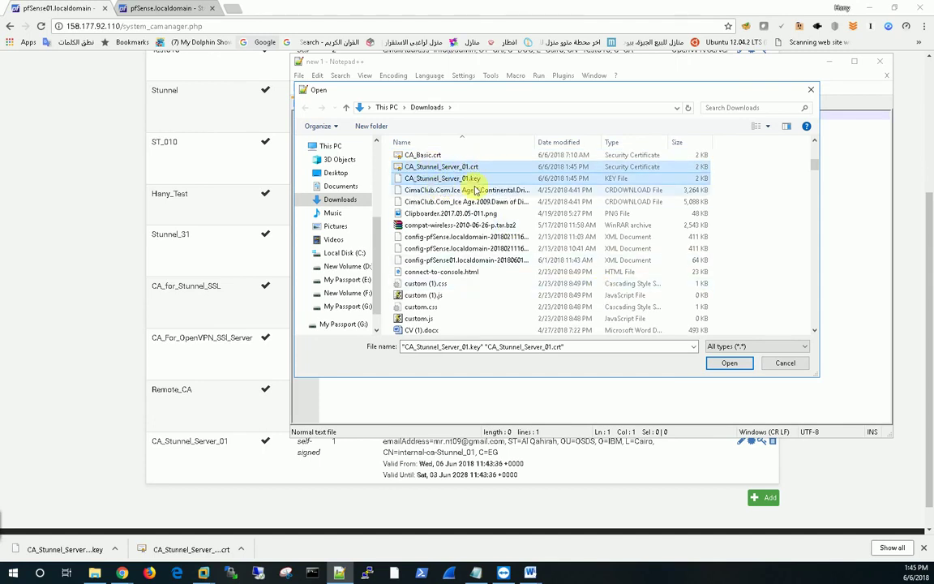
click(730, 363)
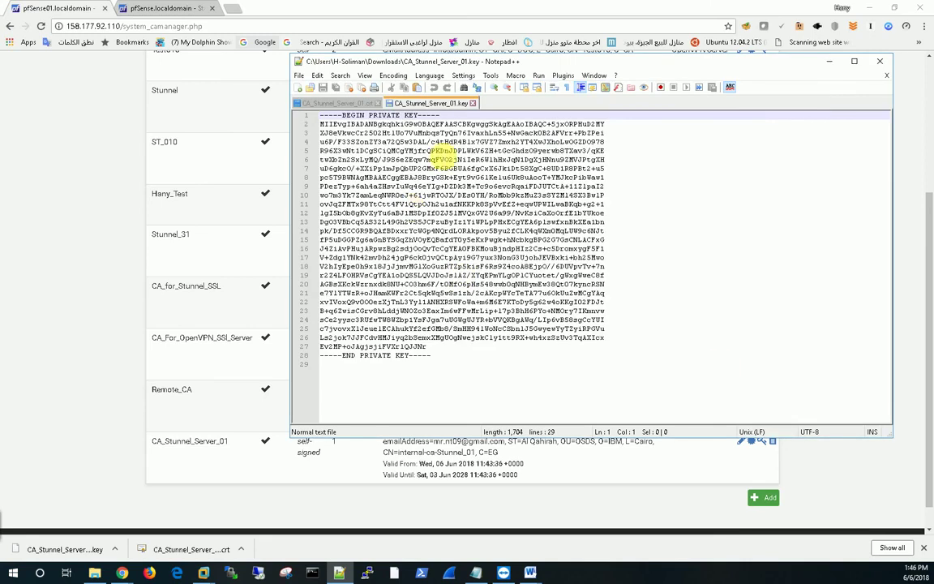
Return to the browser and start adding a certificate authority in the Certificate Manager of the second firewall, pfSense.localdomain.
click(57, 236)
scroll(122, 231, up, 5)
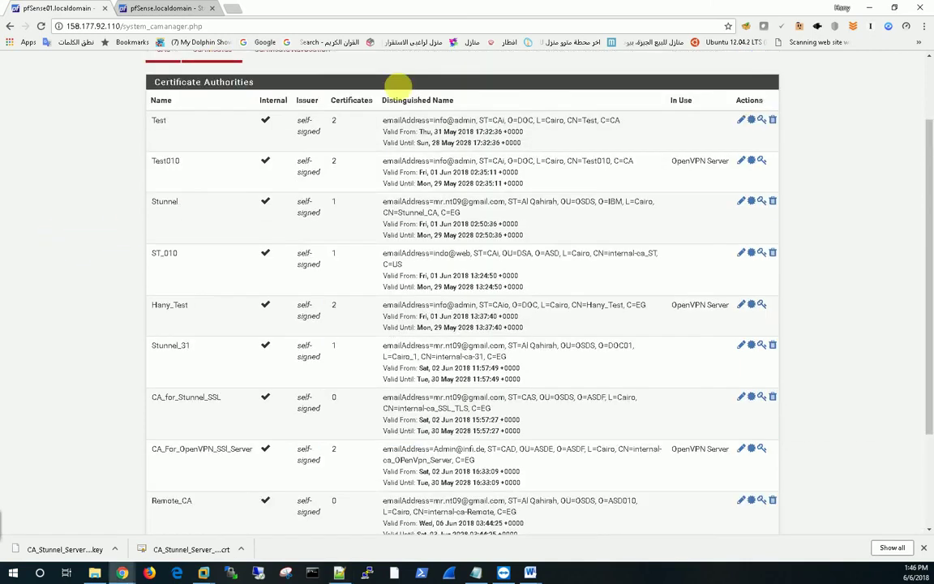
click(157, 10)
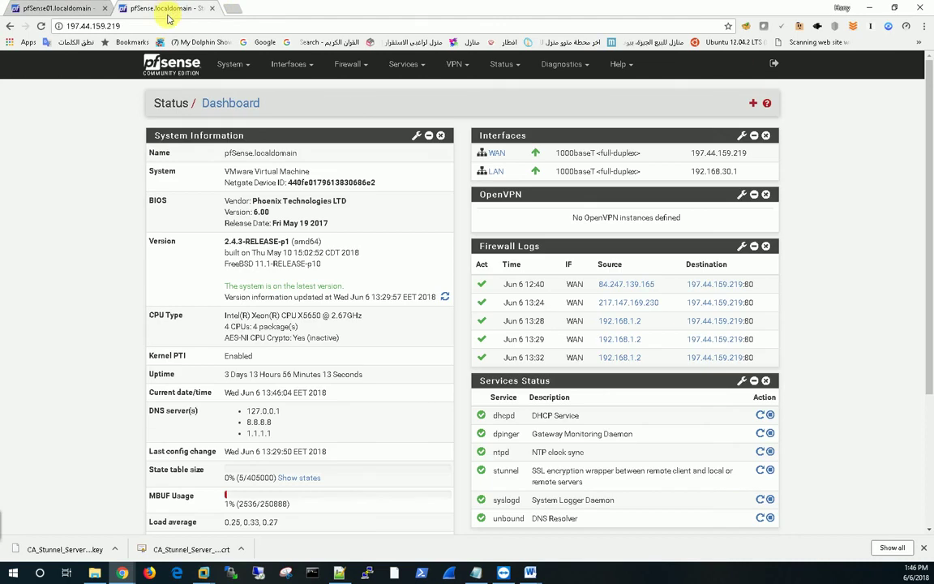
click(229, 64)
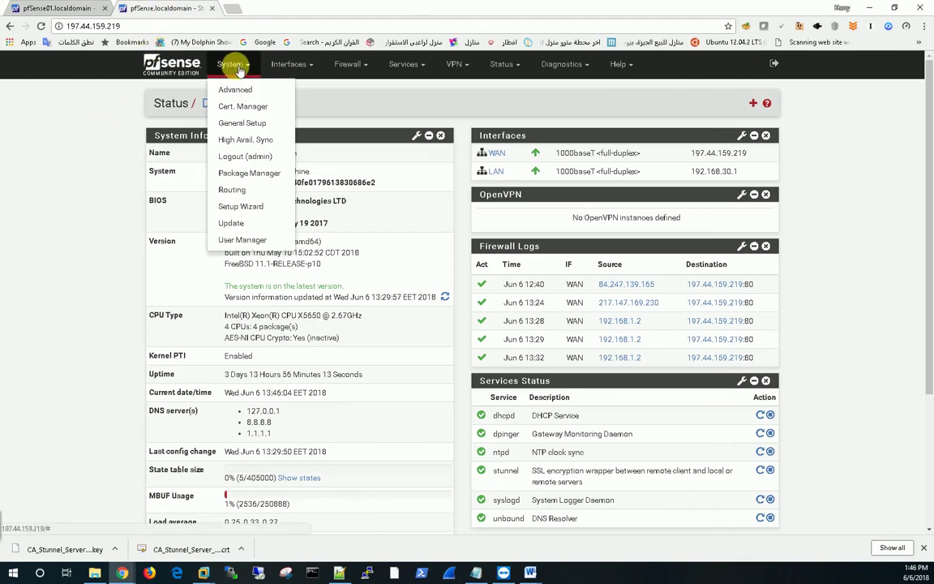
click(231, 103)
scroll(73, 252, down, 3)
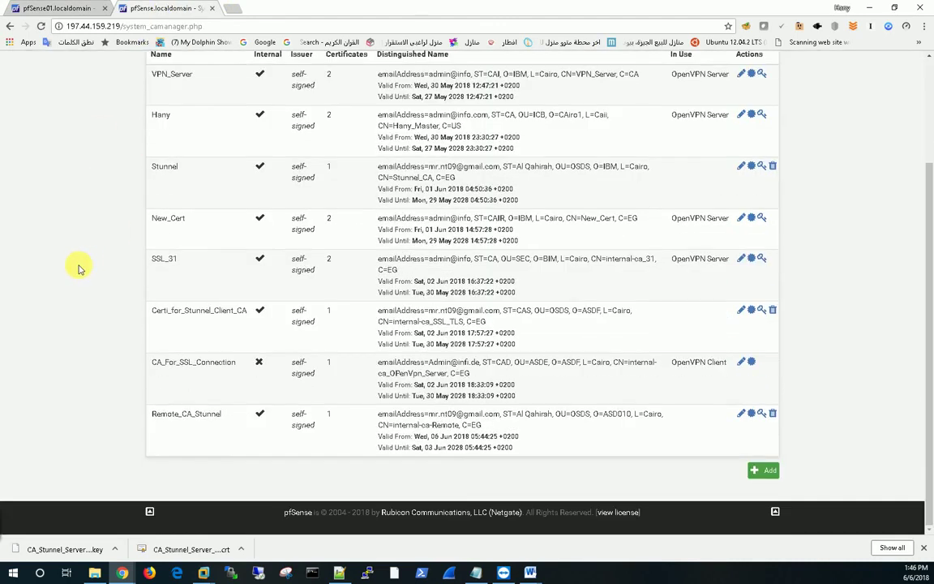
click(771, 476)
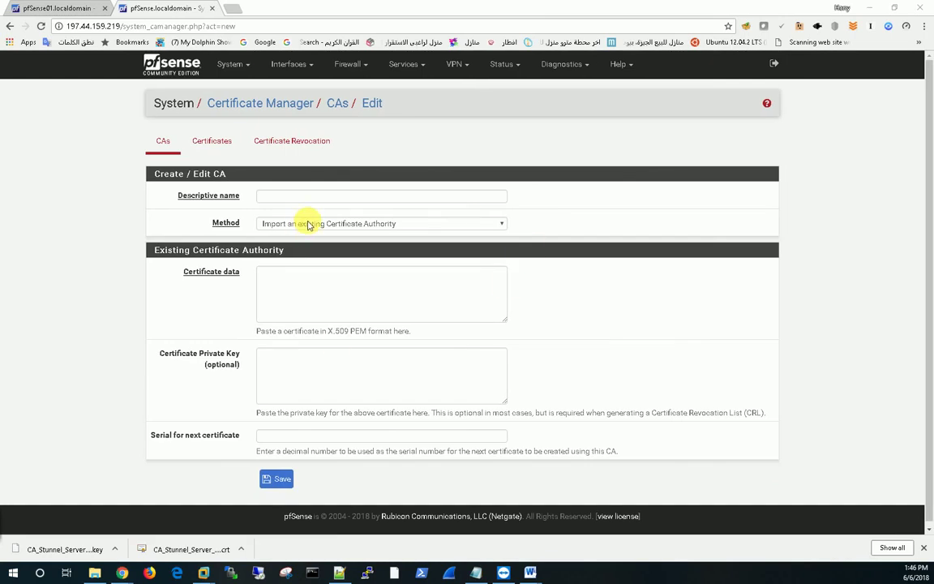
Set the descriptive name of the certificate authority being imported to Stunnel_Client_01.
click(289, 197)
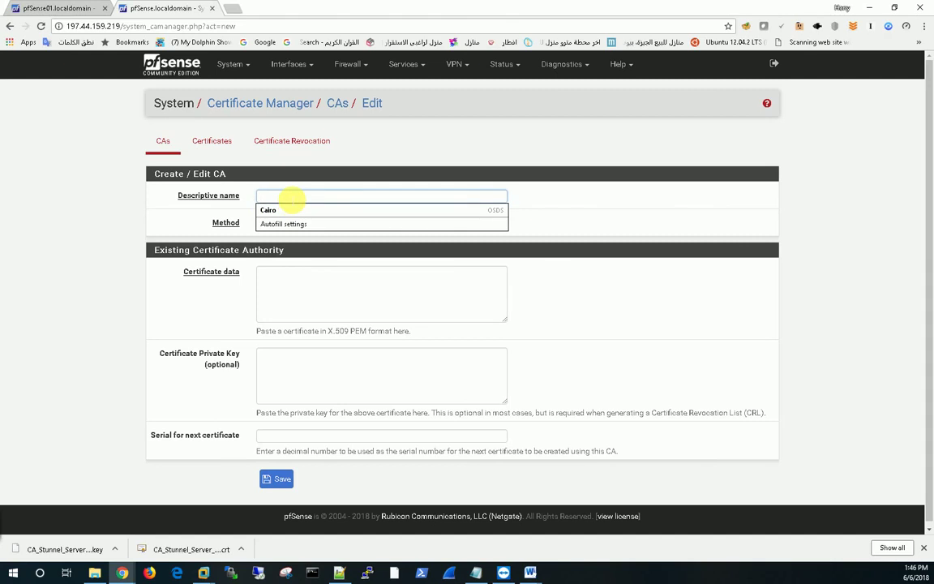
text(St)
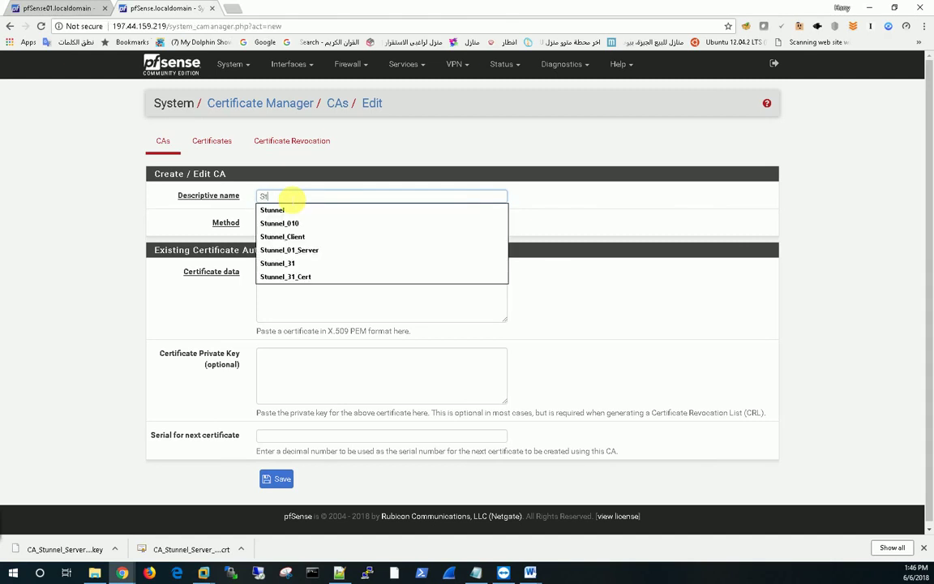
text(unnel_)
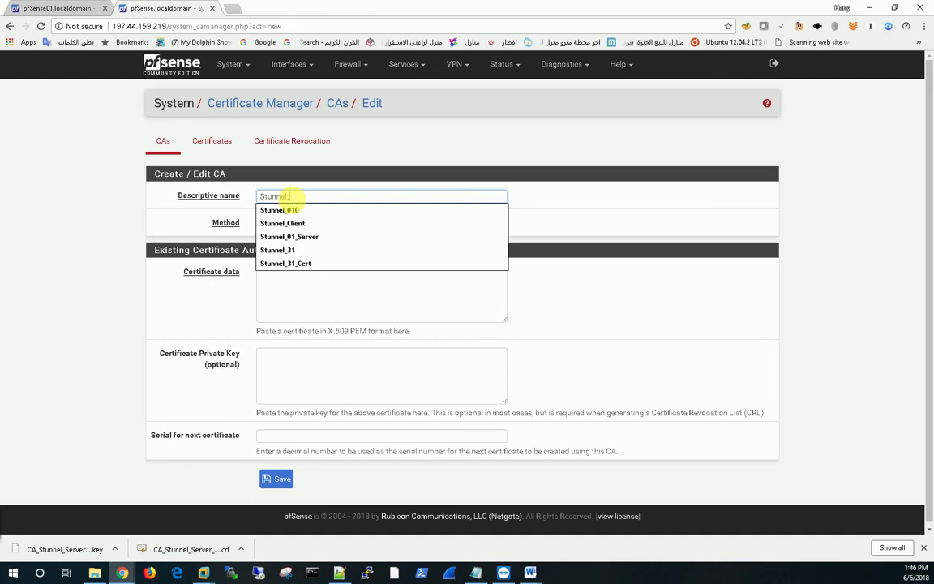
text(Client_01)
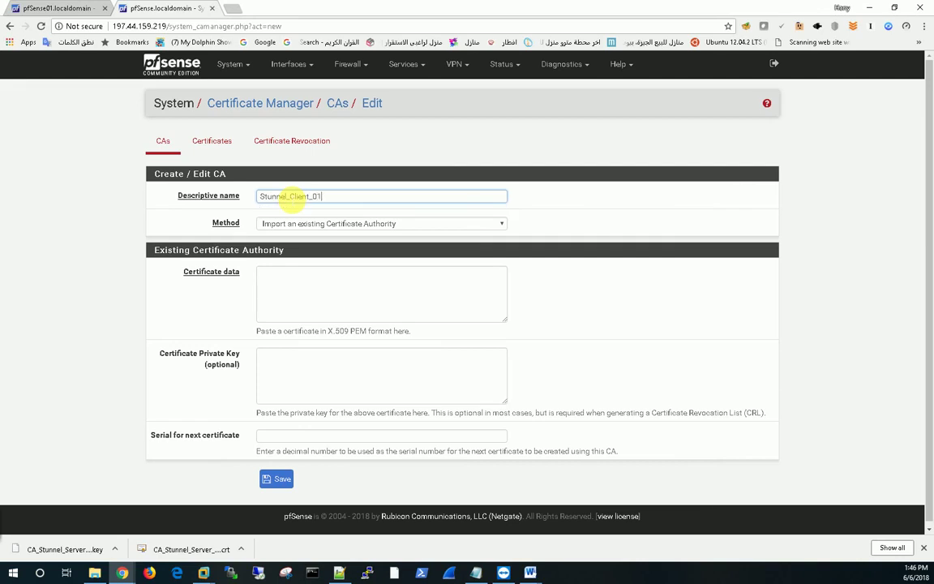
Copy the full certificate text of CA_Stunnel_Server_01.crt from Notepad++ and paste it as the certificate data of the imported CA in the browser.
click(283, 276)
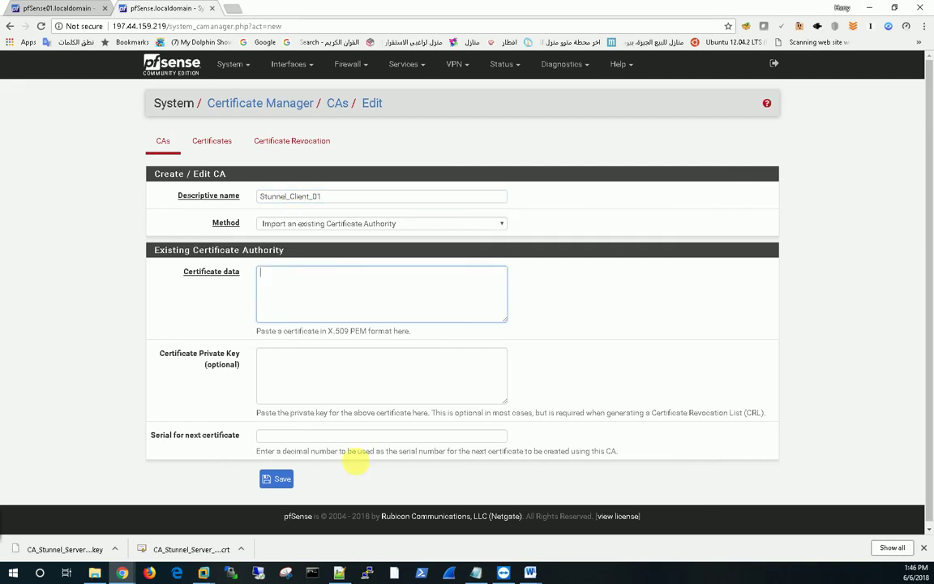
click(341, 573)
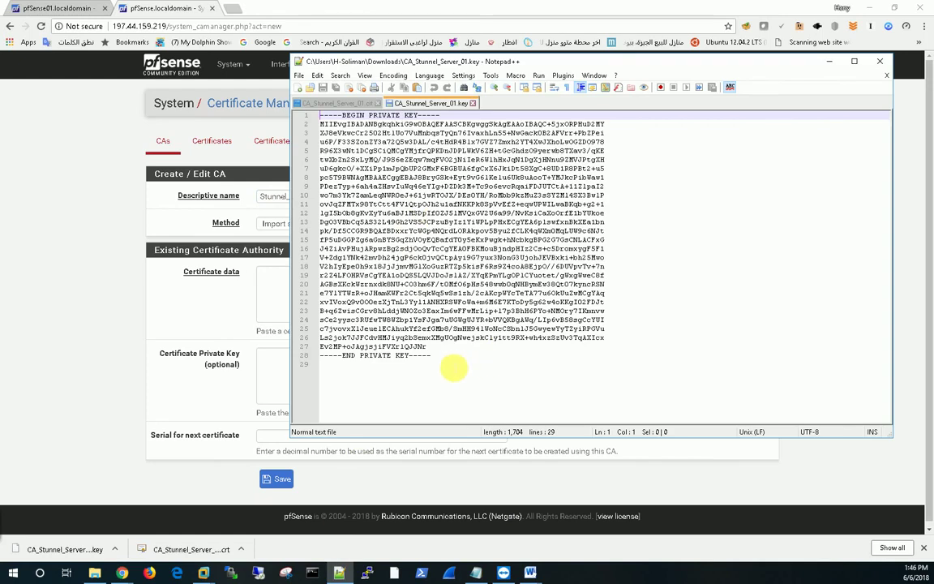
click(301, 103)
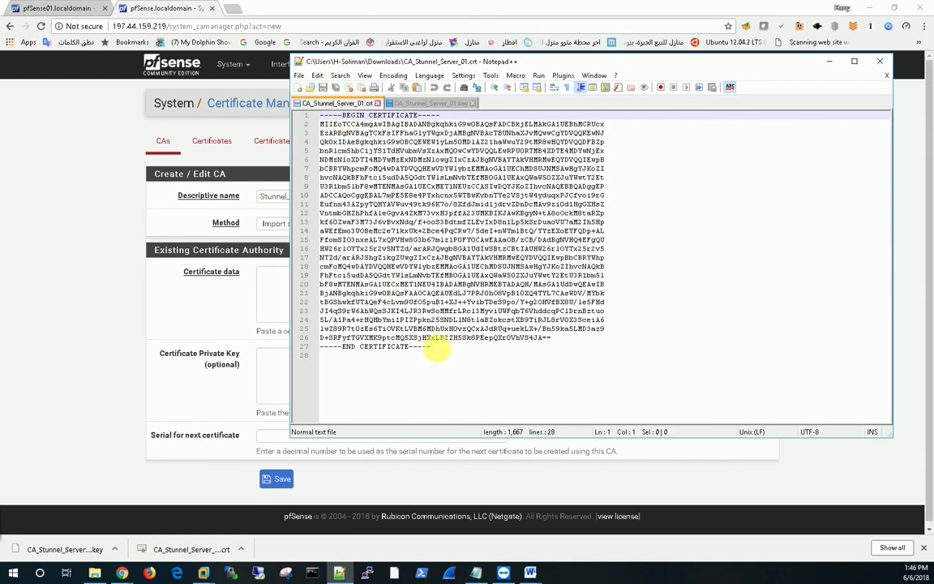
drag(438, 351, 293, 107)
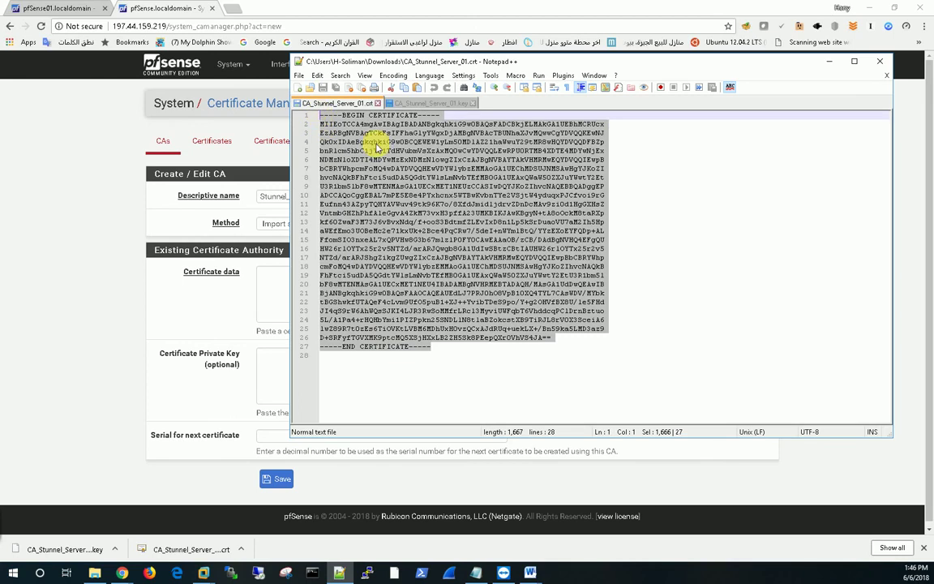
right_click(381, 151)
click(406, 166)
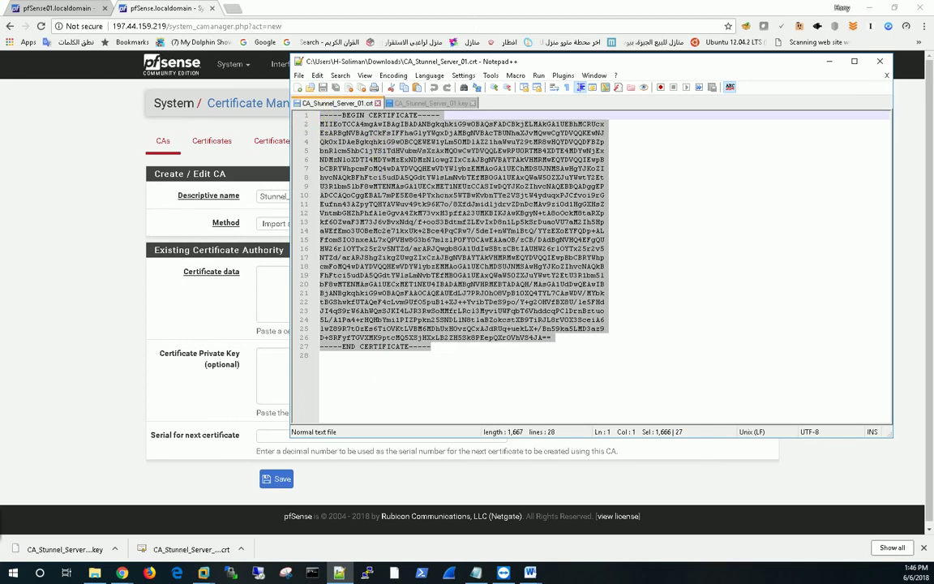
right_click(417, 163)
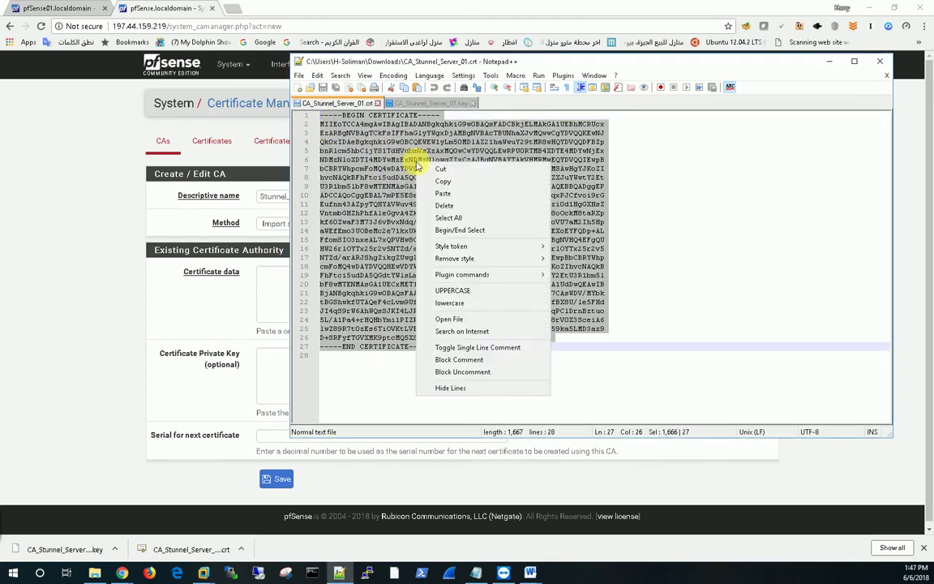
click(433, 182)
click(283, 288)
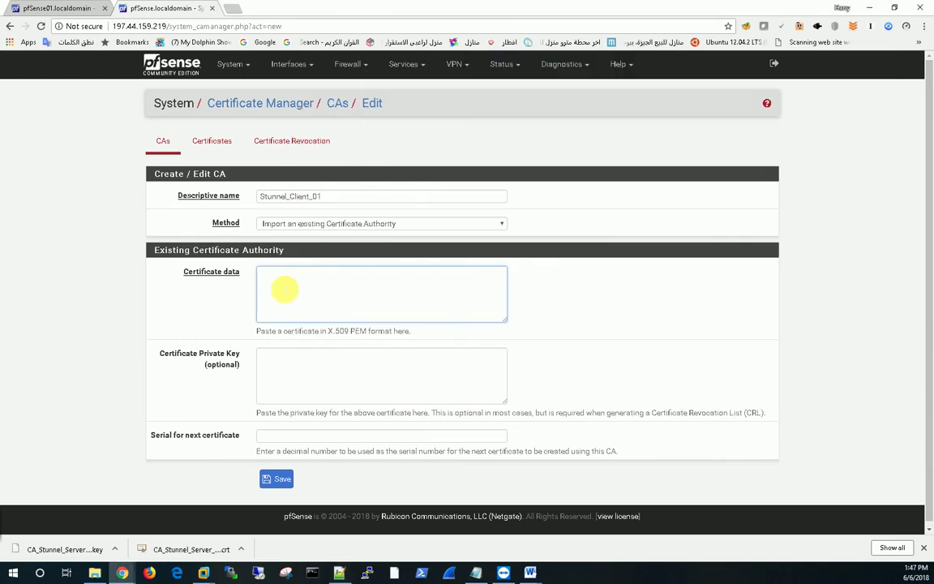
key(ctrl+v)
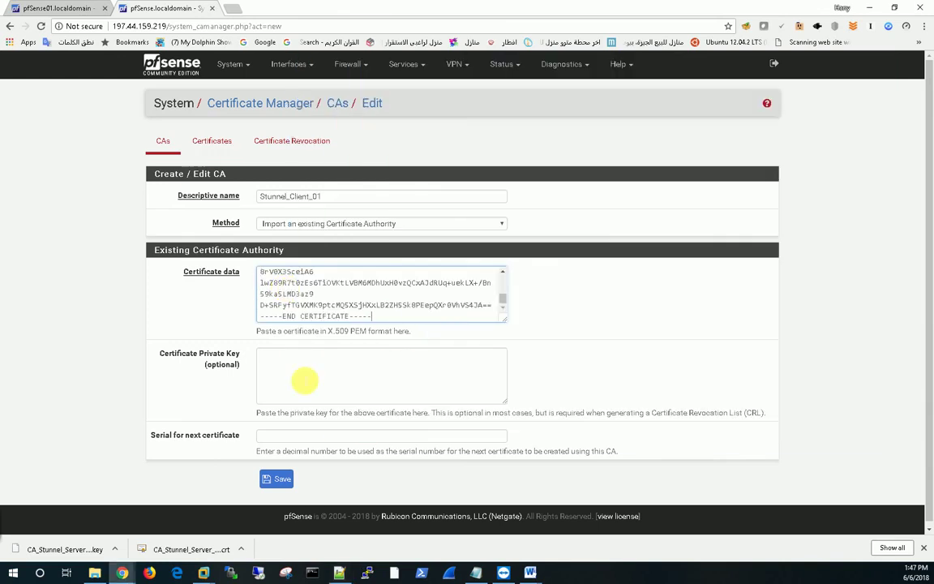
Copy the private key from CA_Stunnel_Server_01.key in Notepad++ into the Certificate Private Key field in the browser and save the imported CA.
click(338, 572)
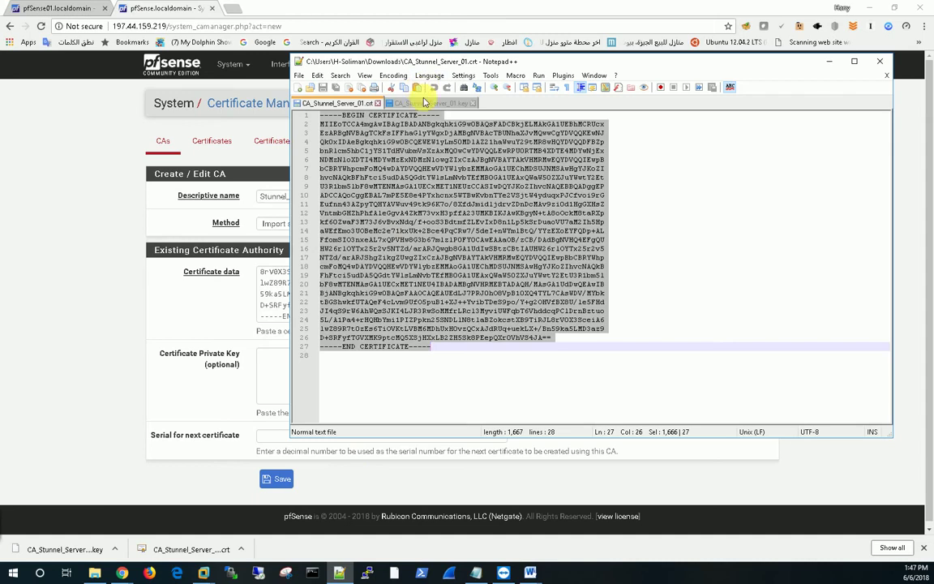
click(440, 106)
drag(437, 365, 293, 114)
right_click(346, 111)
click(361, 151)
click(130, 223)
click(292, 370)
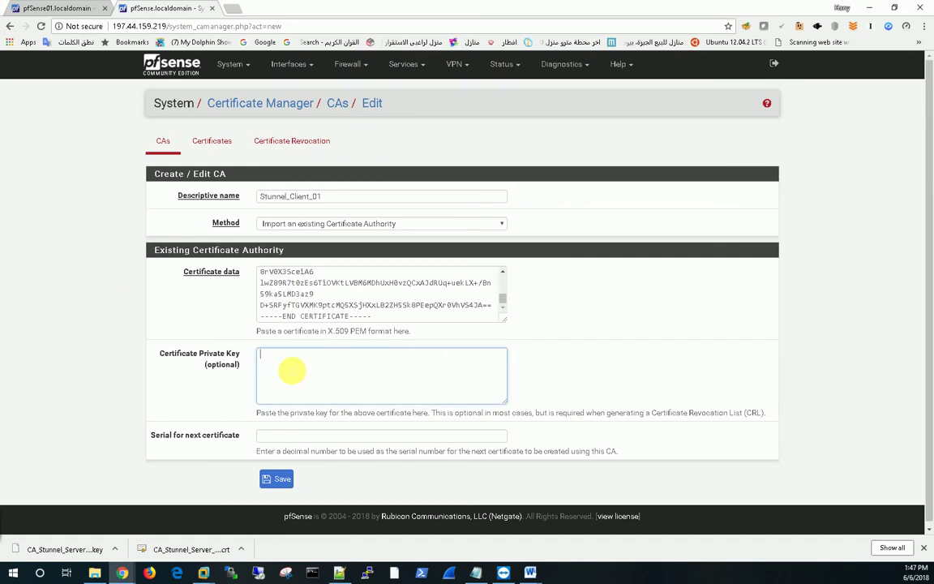
key(ctrl+v)
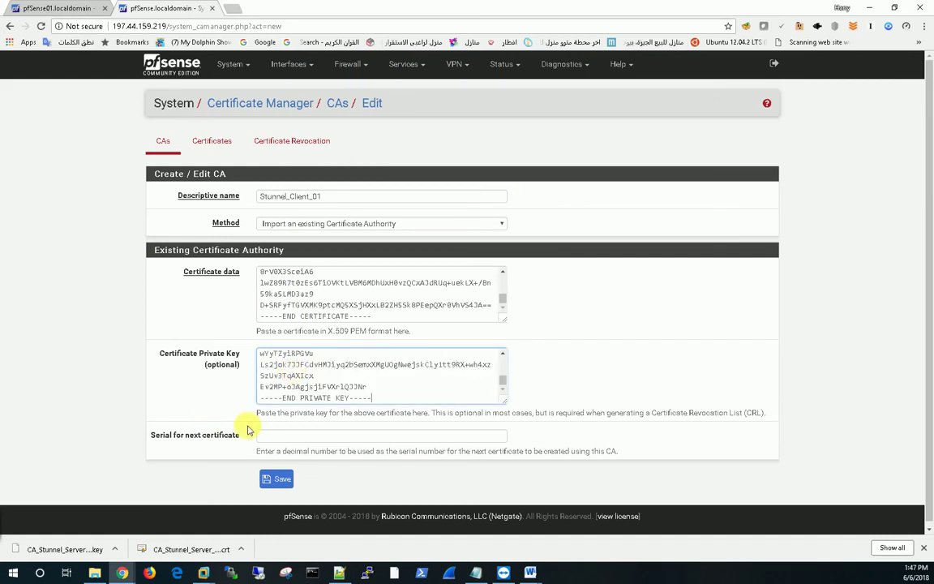
click(275, 478)
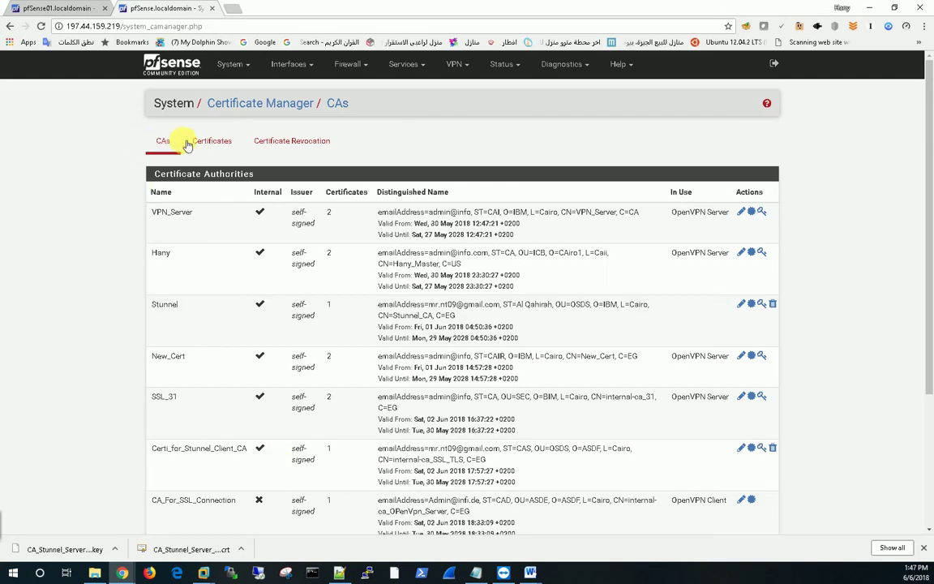
Add a new certificate on the second firewall as an internal certificate, with Stunnel_Client_01 as its certificate authority.
click(215, 143)
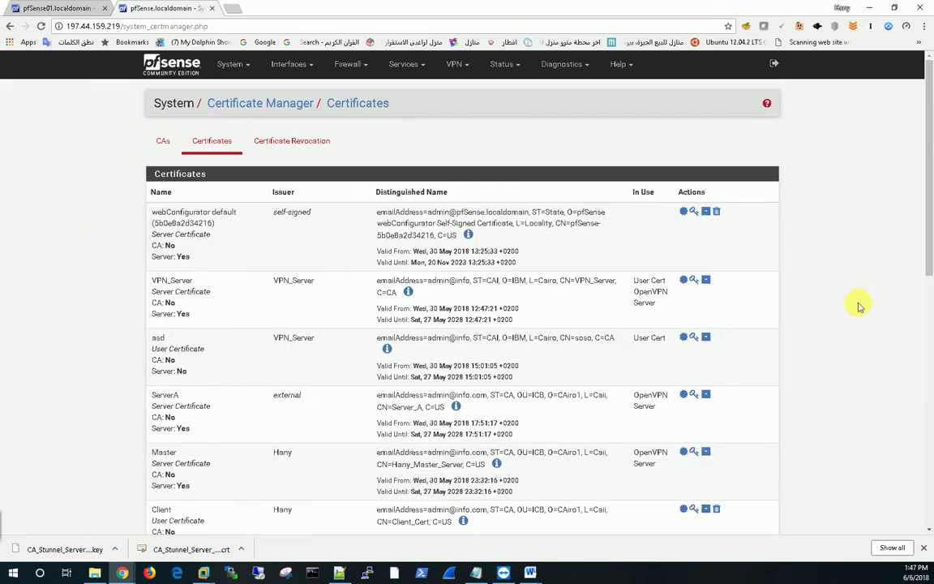
scroll(859, 304, down, 2)
scroll(861, 308, down, 10)
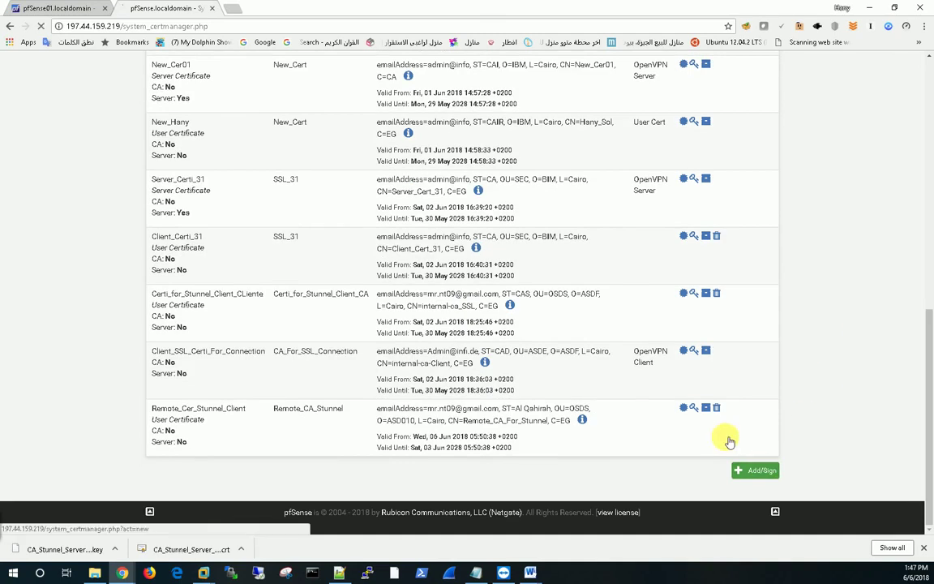
click(761, 468)
click(331, 198)
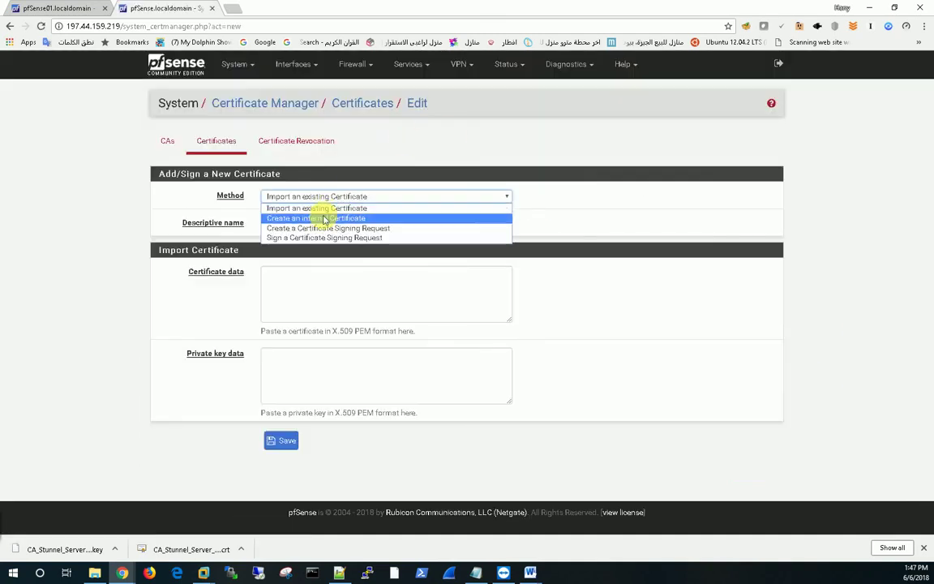
click(328, 215)
click(297, 271)
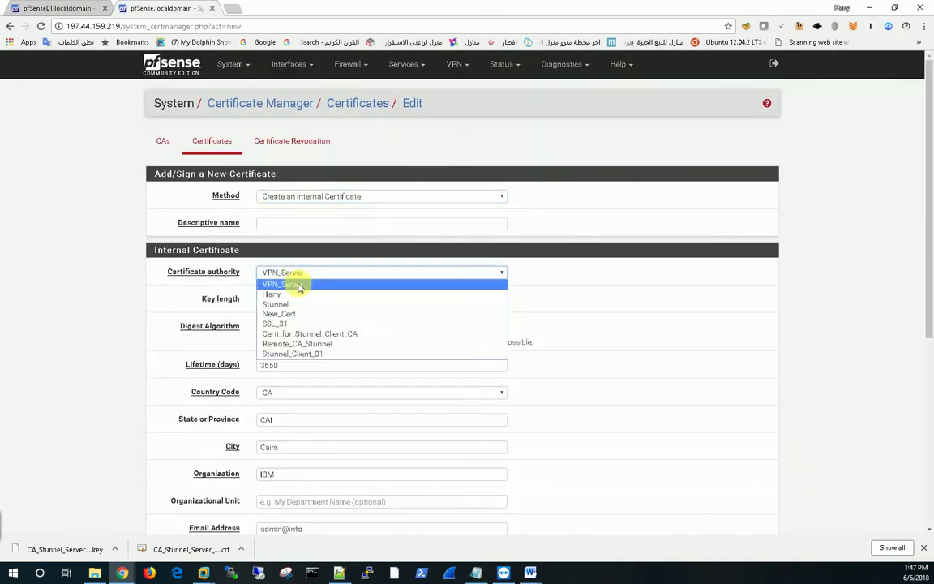
click(291, 355)
Open the list of certificate authorities in a separate browser tab, look through it, and return to the new certificate form.
right_click(162, 143)
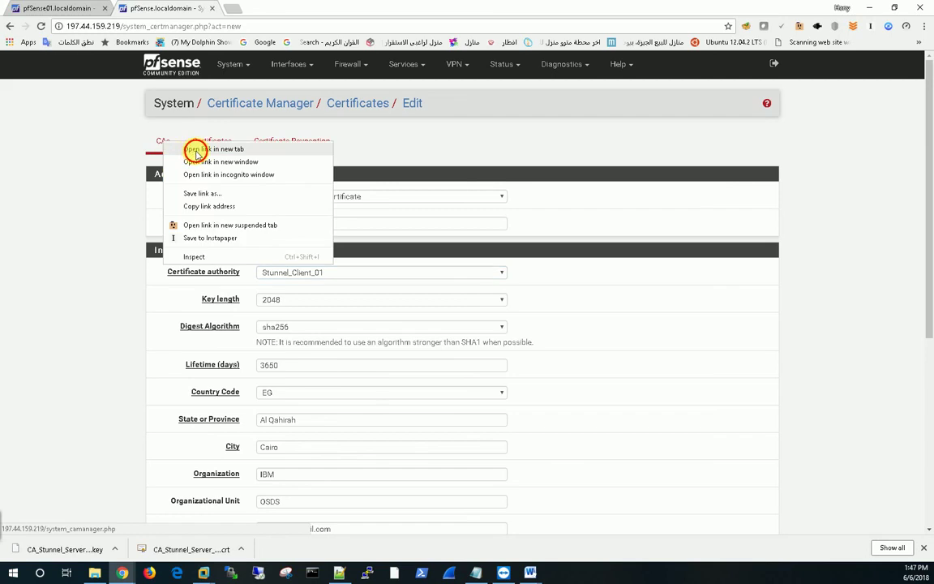
click(195, 149)
click(241, 8)
drag(928, 144, 928, 235)
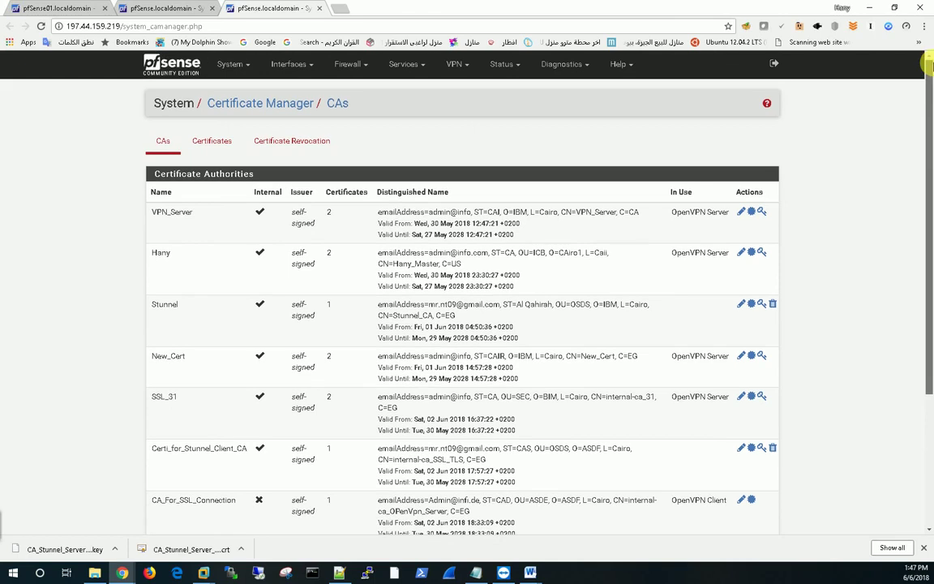
click(165, 8)
Set the descriptive name of the new internal certificate to Stunnel_Client_010.
click(286, 223)
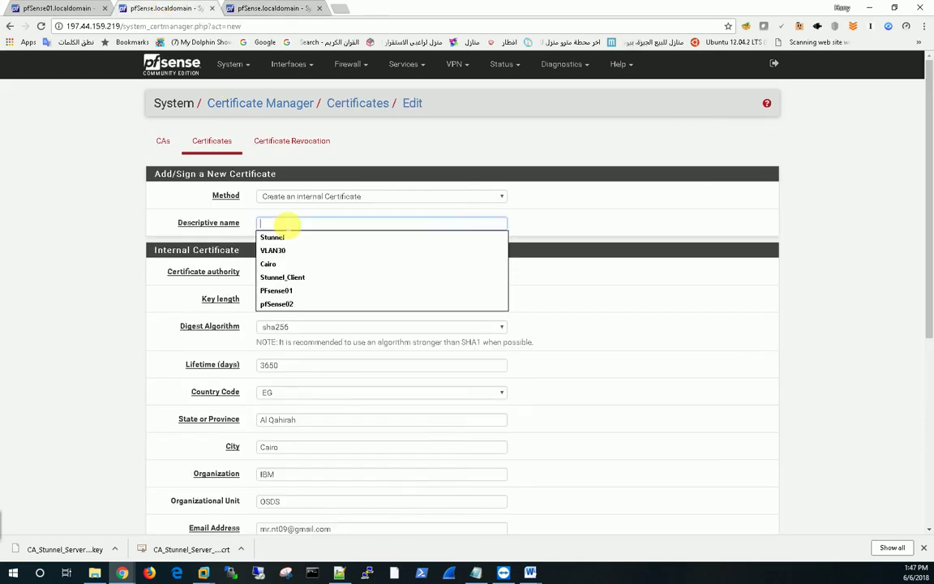
click(308, 235)
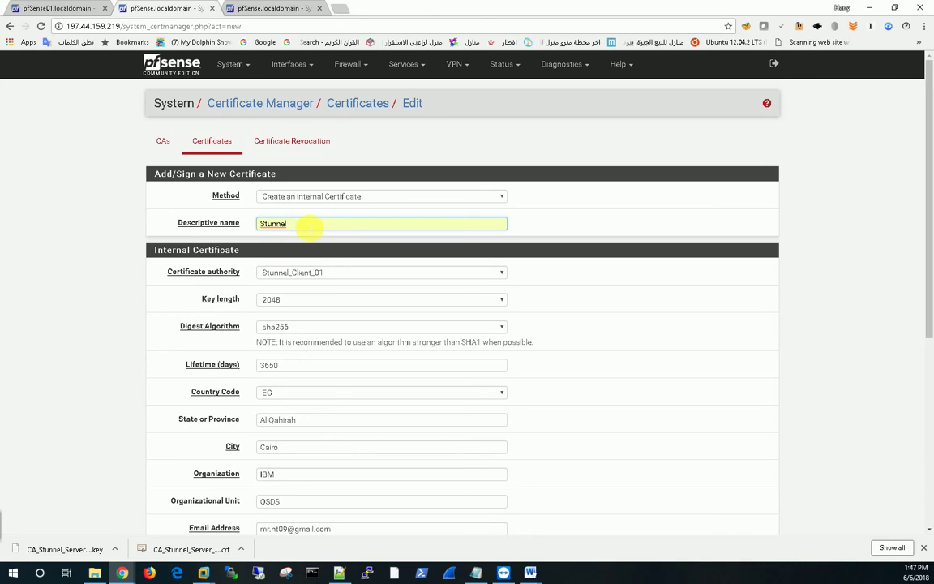
text(_Client)
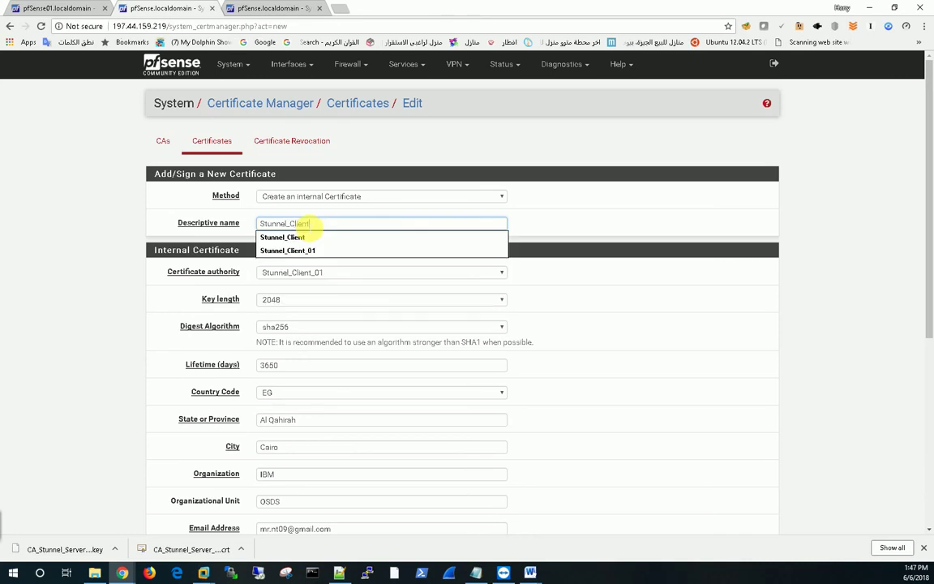
text(_010)
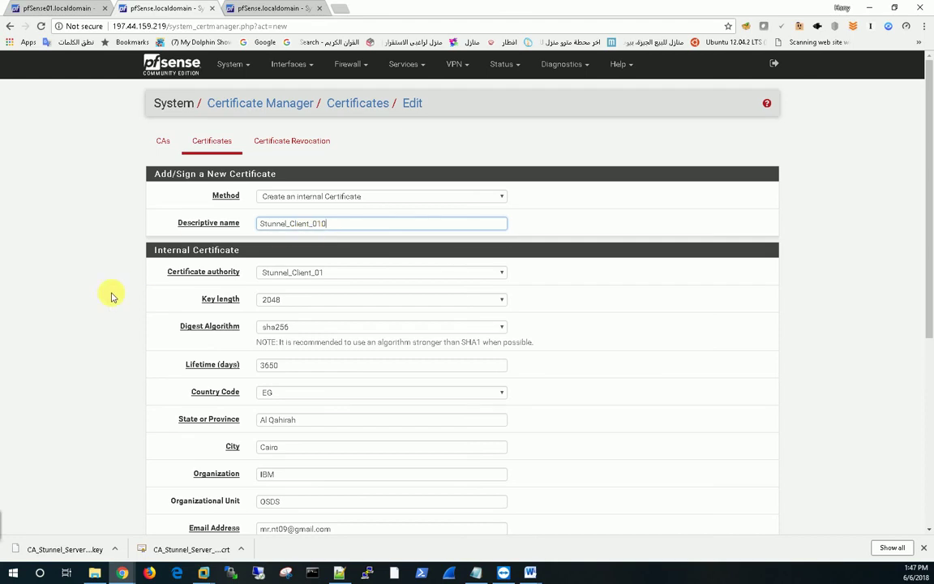
Enter a common name for the Stunnel client certificate and save it as a User Certificate.
scroll(84, 325, down, 3)
click(295, 390)
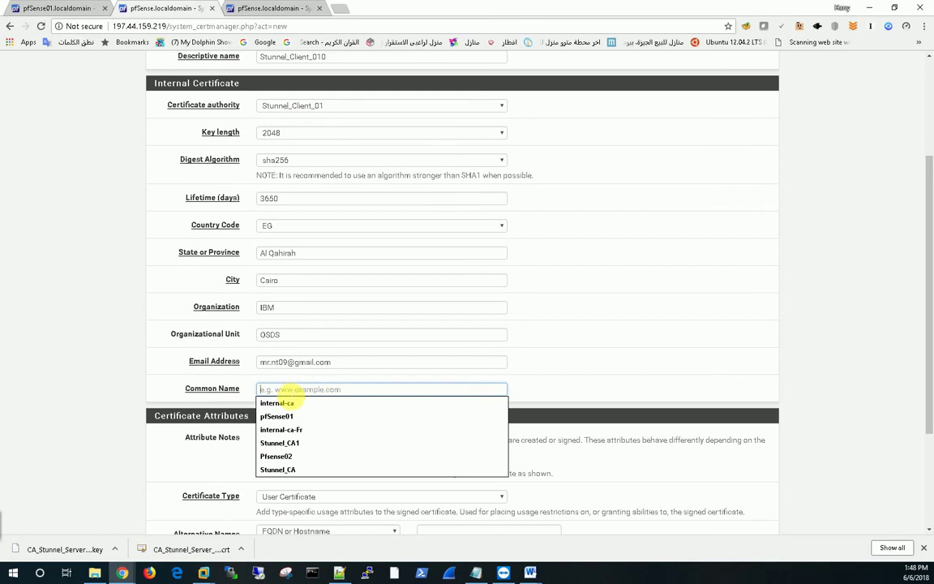
text(St)
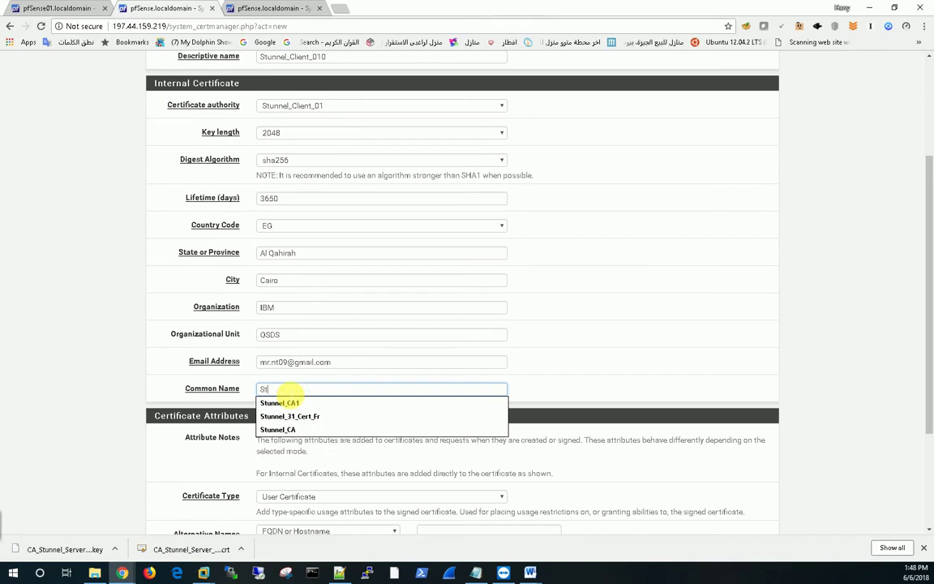
text(unnel_fnr_)
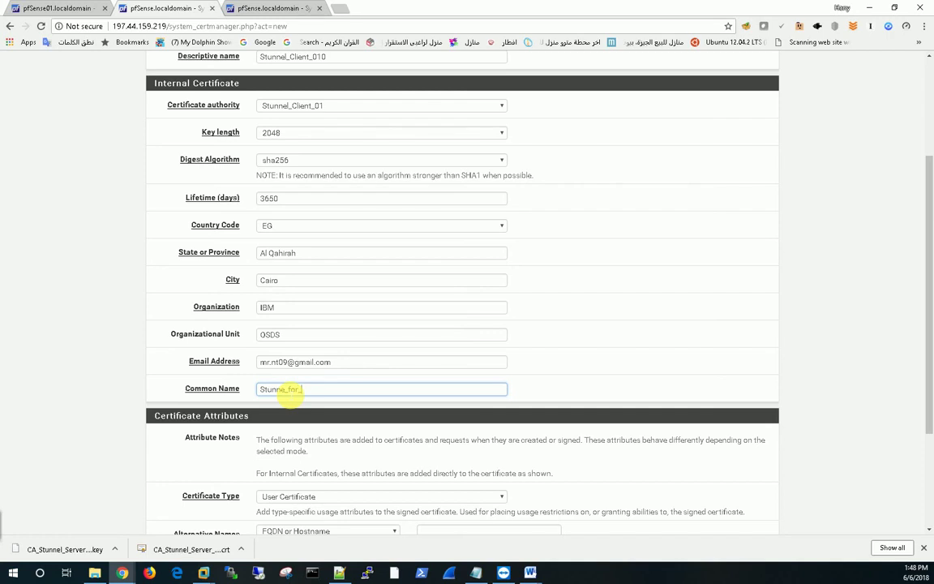
click(148, 462)
scroll(312, 419, down, 2)
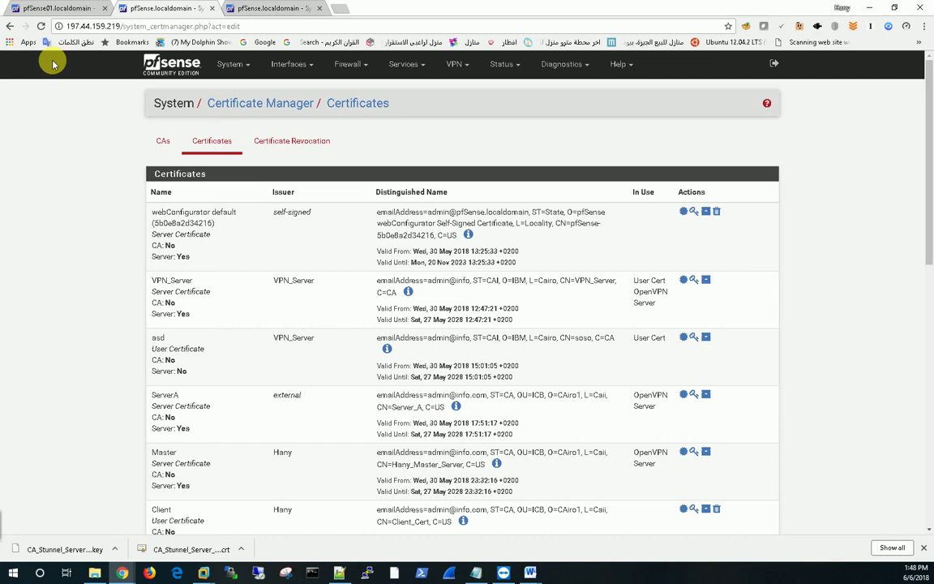
Switch to the pfSense01 firewall, add a new STunnel tunnel and set its description to SSL_TLS_Connection.
click(58, 9)
click(418, 64)
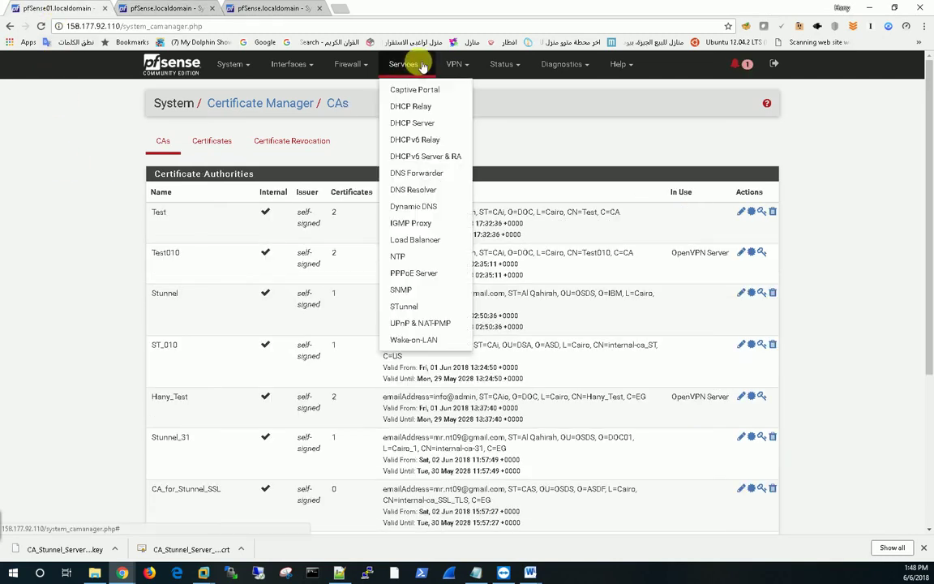
click(403, 306)
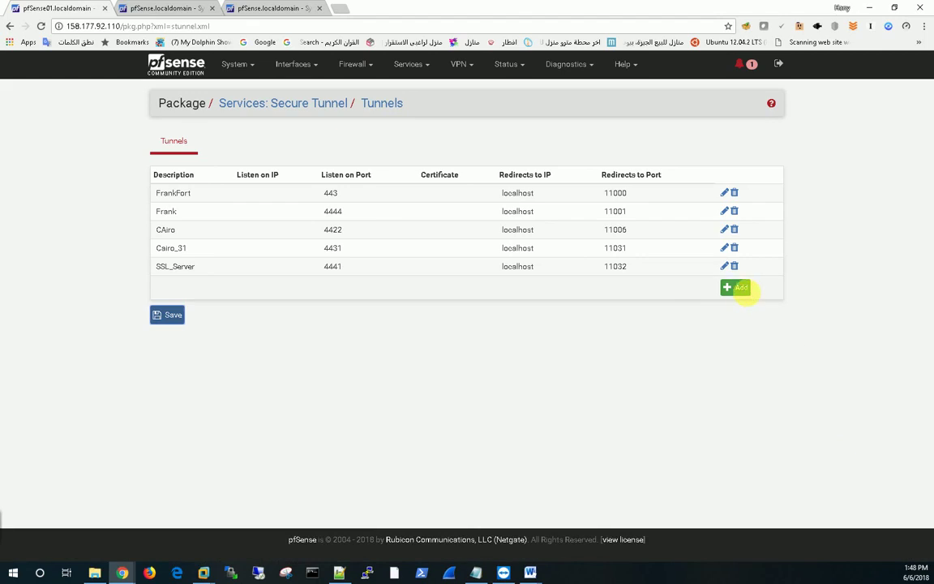
click(742, 290)
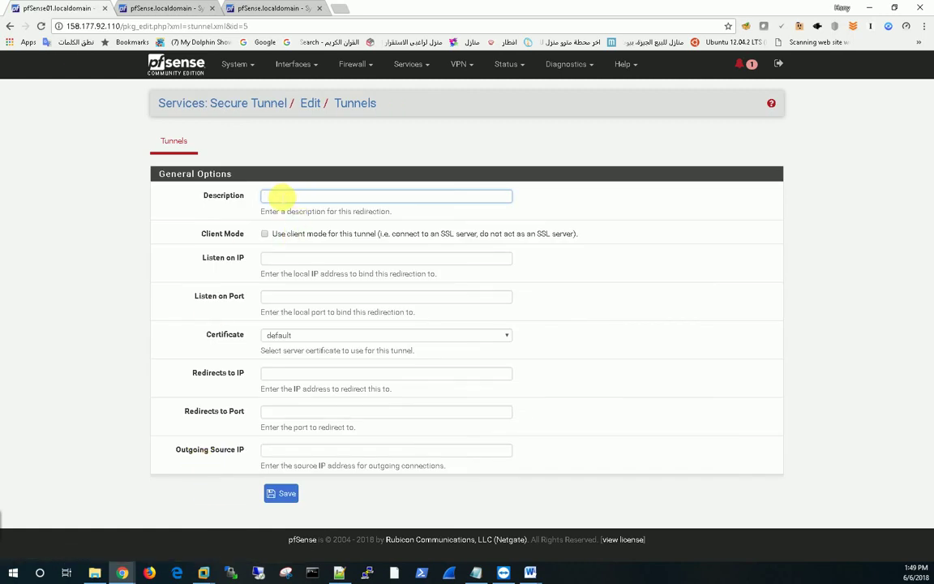
click(279, 195)
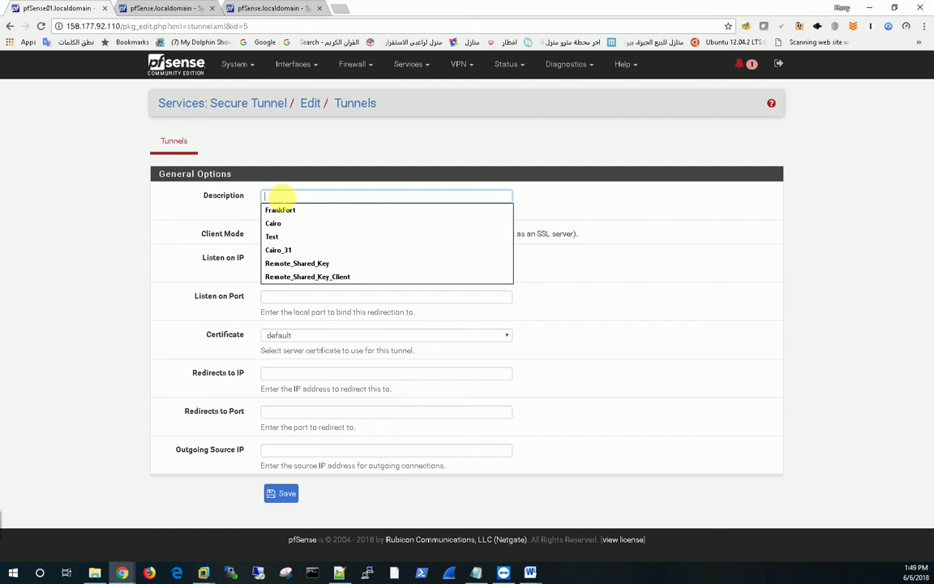
text(SSL_TLS_Connection)
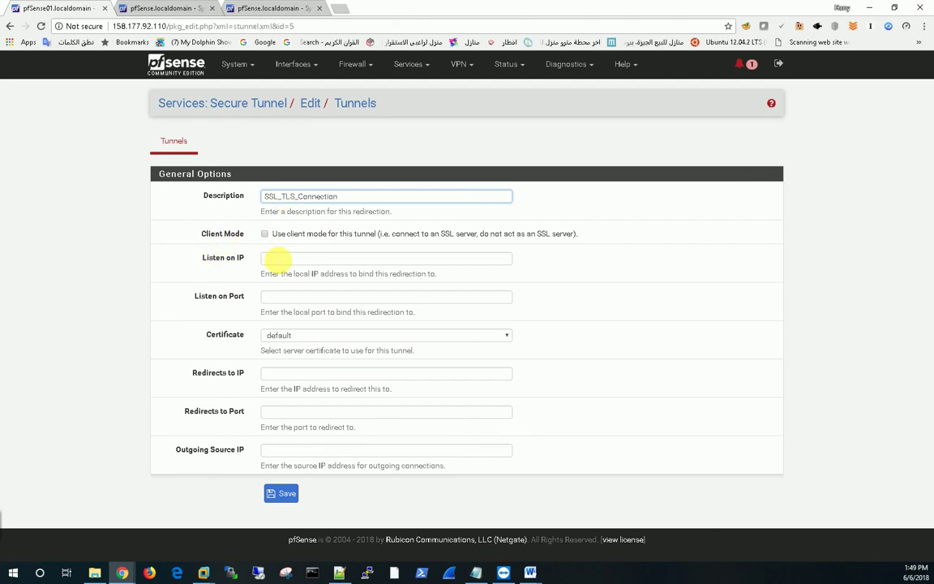
Set the listen port of the new SSL_TLS_Connection tunnel to 11111.
click(275, 260)
click(118, 291)
click(284, 298)
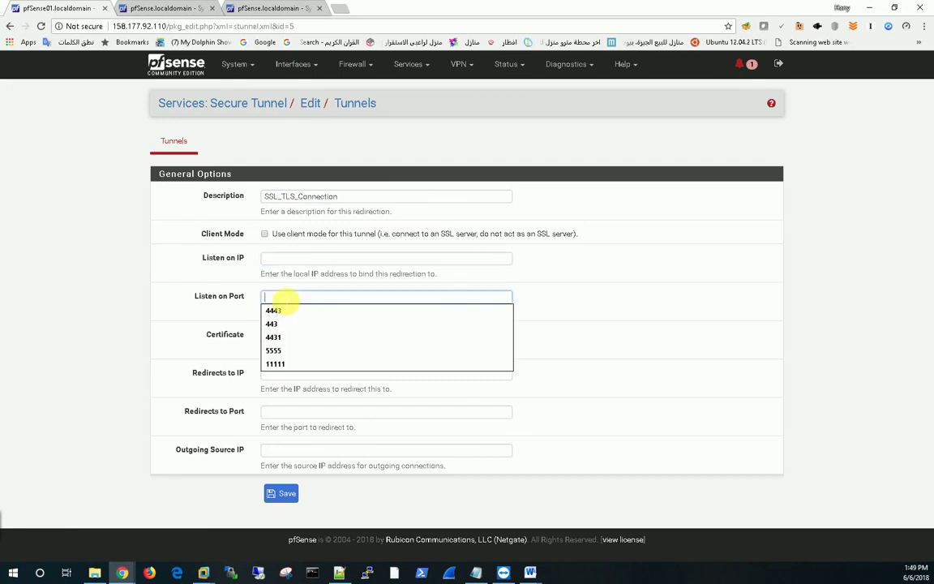
click(126, 293)
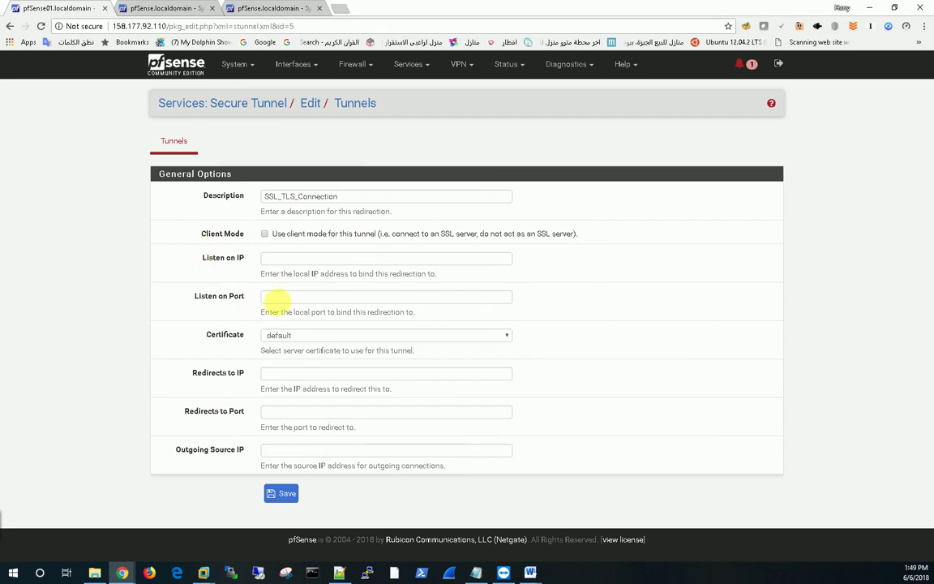
click(285, 297)
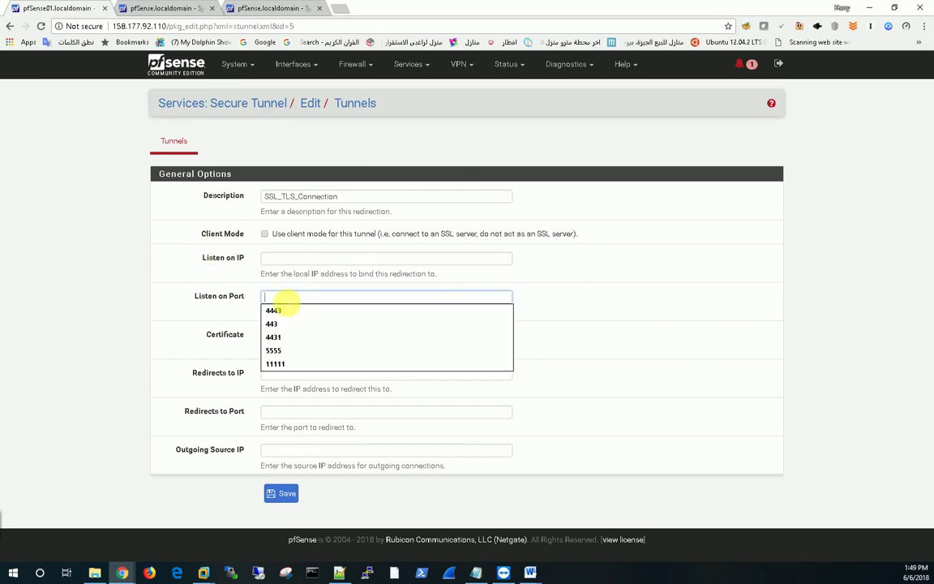
click(279, 363)
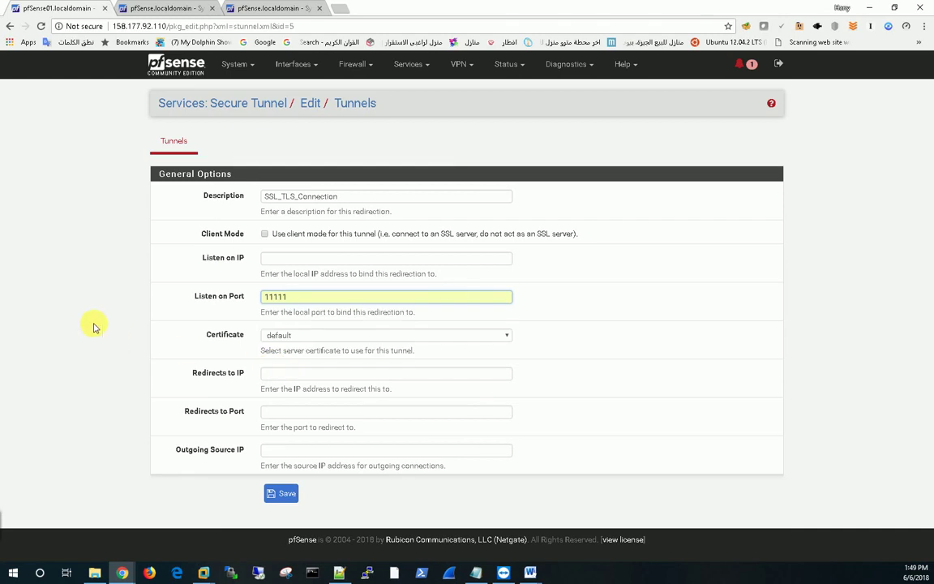
Open pfSense01's Certificate Manager in a separate browser tab and look through the certificates for the Stunnel server certificate.
click(300, 337)
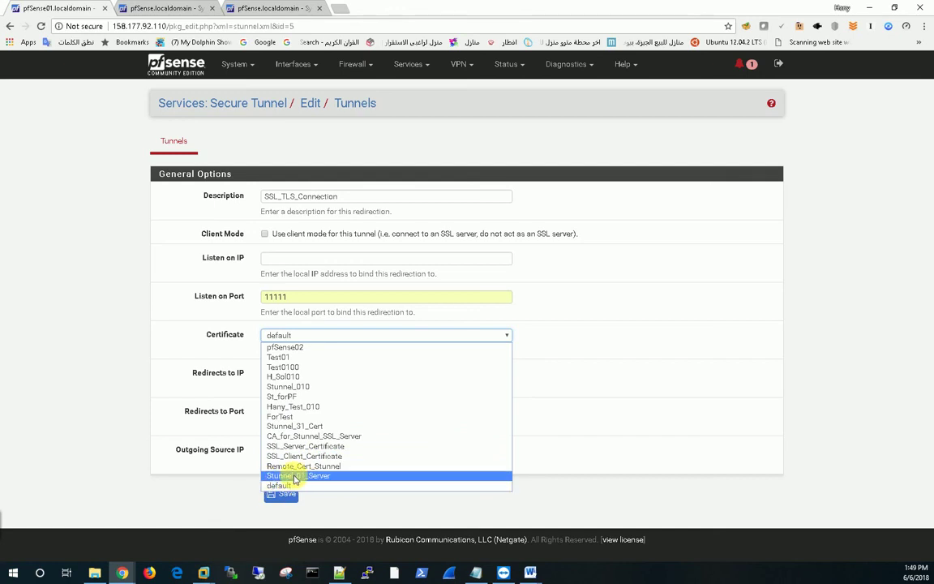
click(61, 343)
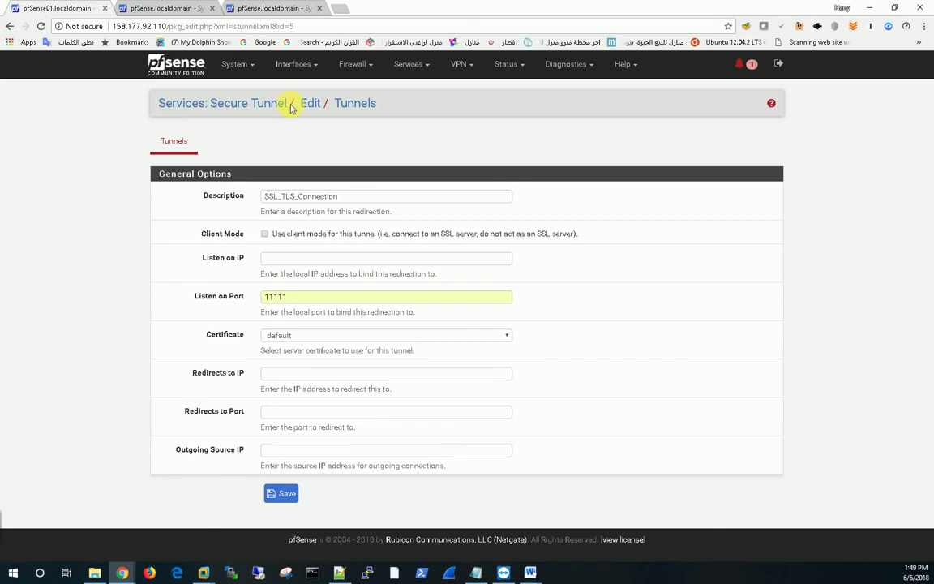
click(237, 65)
right_click(244, 106)
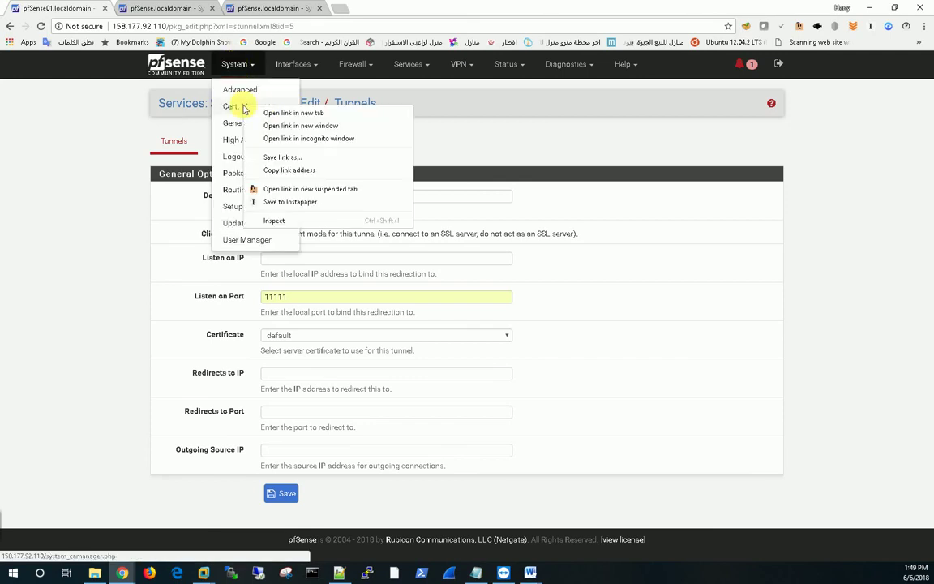
click(291, 113)
click(180, 8)
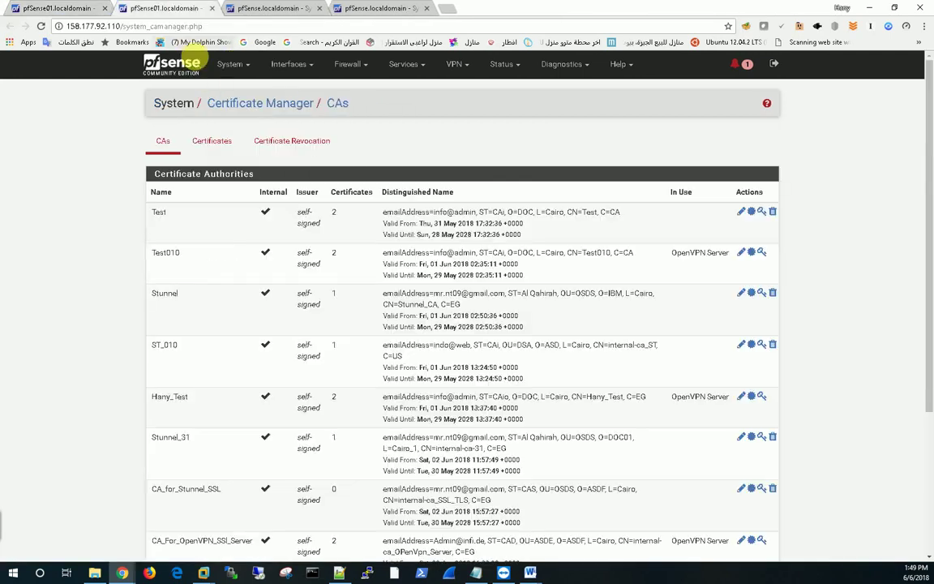
click(227, 141)
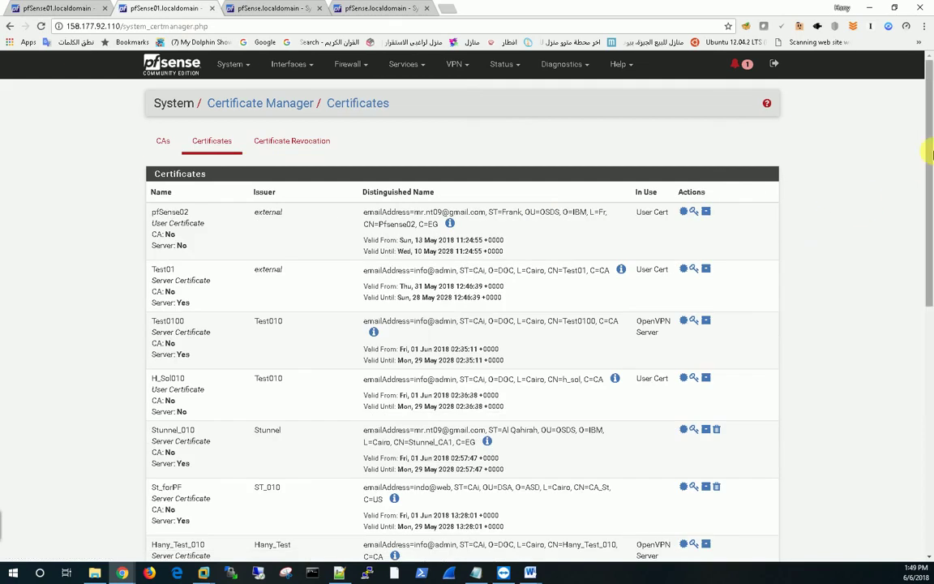
drag(927, 129, 926, 402)
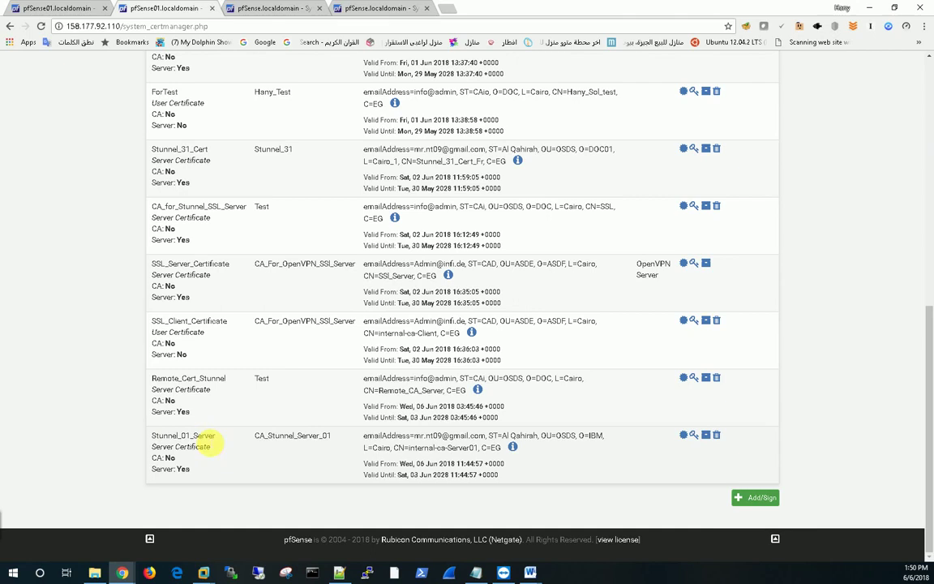
Return to the tunnel form and select Stunnel_01_Server as the tunnel's certificate.
click(42, 10)
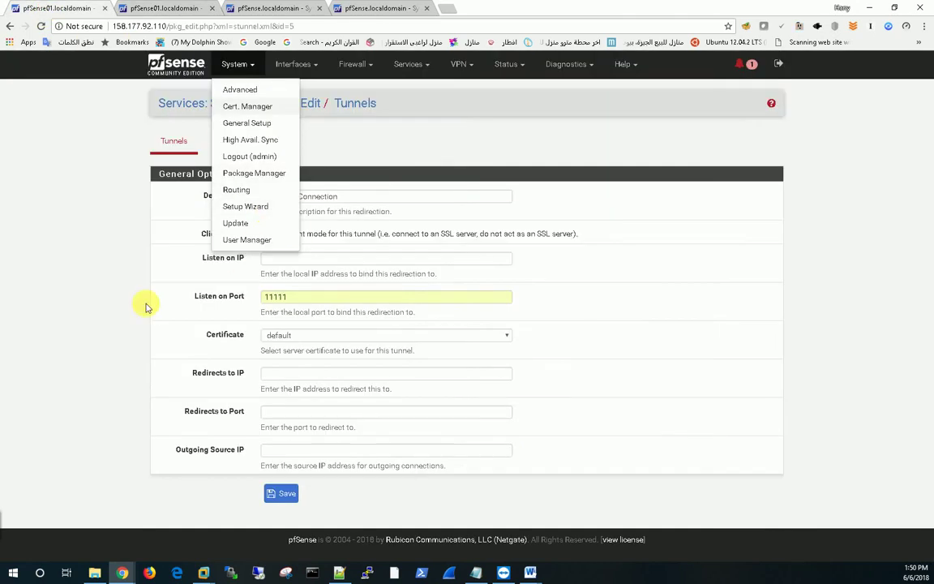
click(114, 139)
click(317, 336)
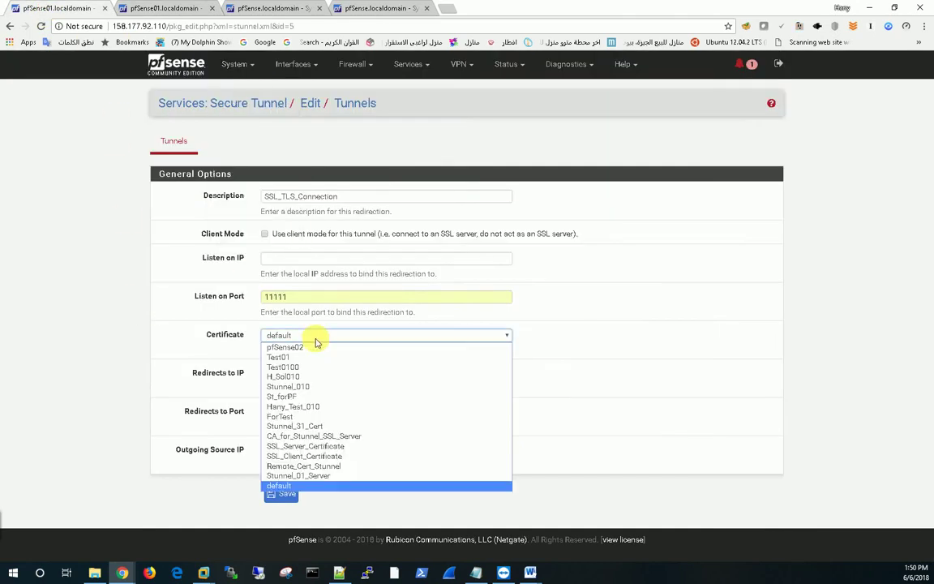
click(315, 475)
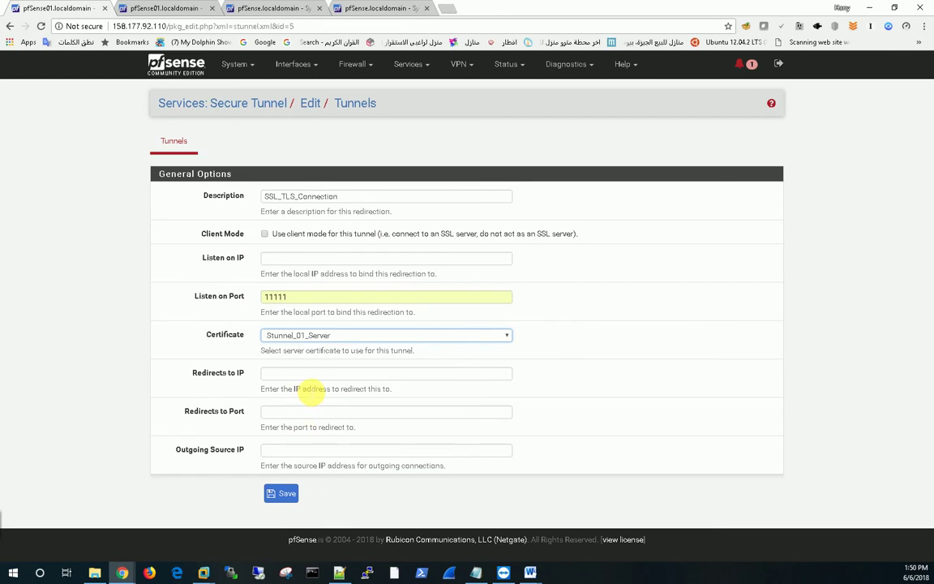
Redirect the tunnel to localhost on port 11034 and save it.
click(314, 375)
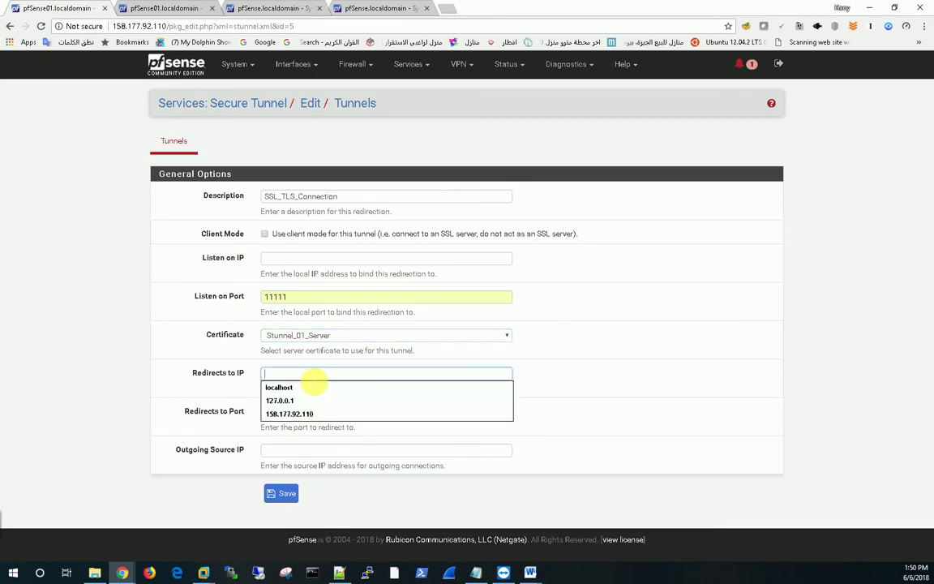
click(279, 388)
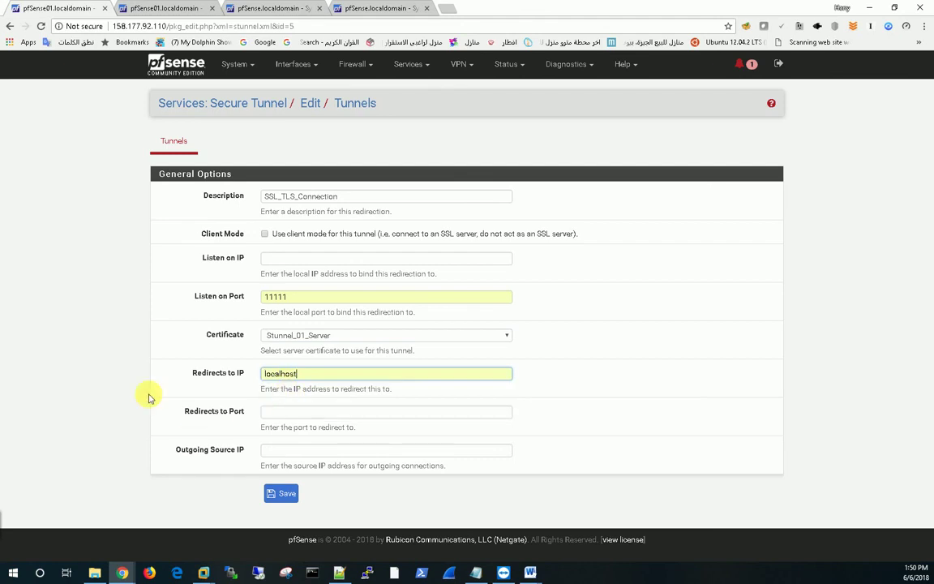
click(298, 413)
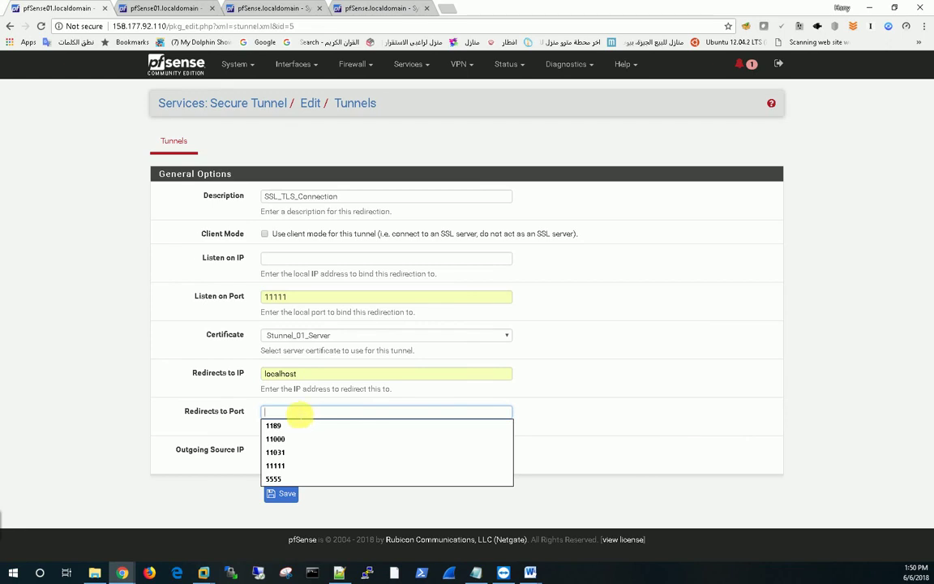
click(121, 293)
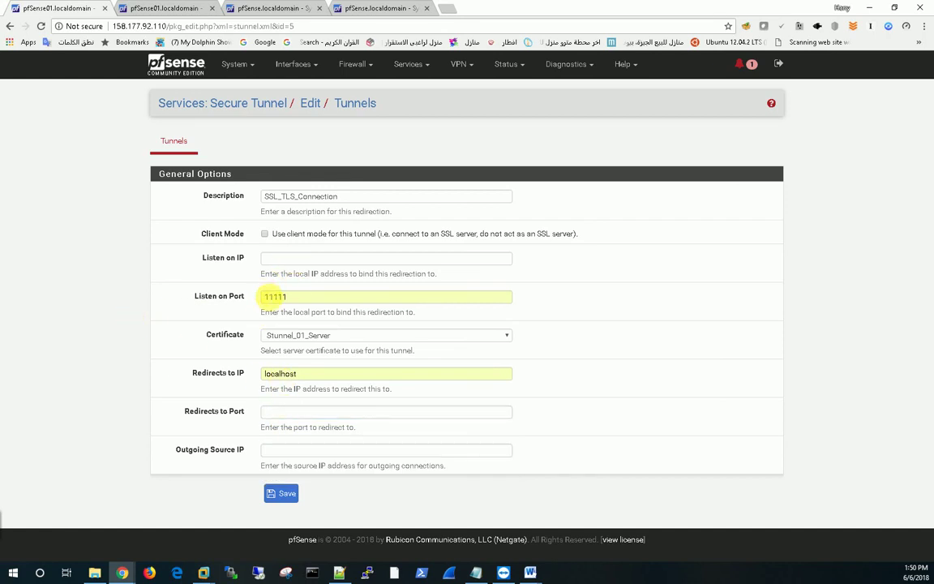
double_click(272, 296)
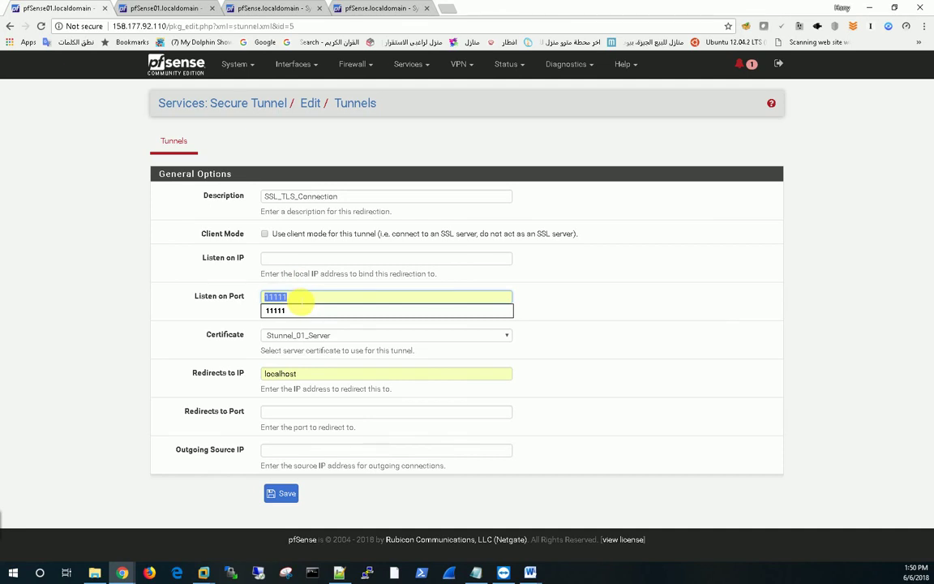
click(264, 299)
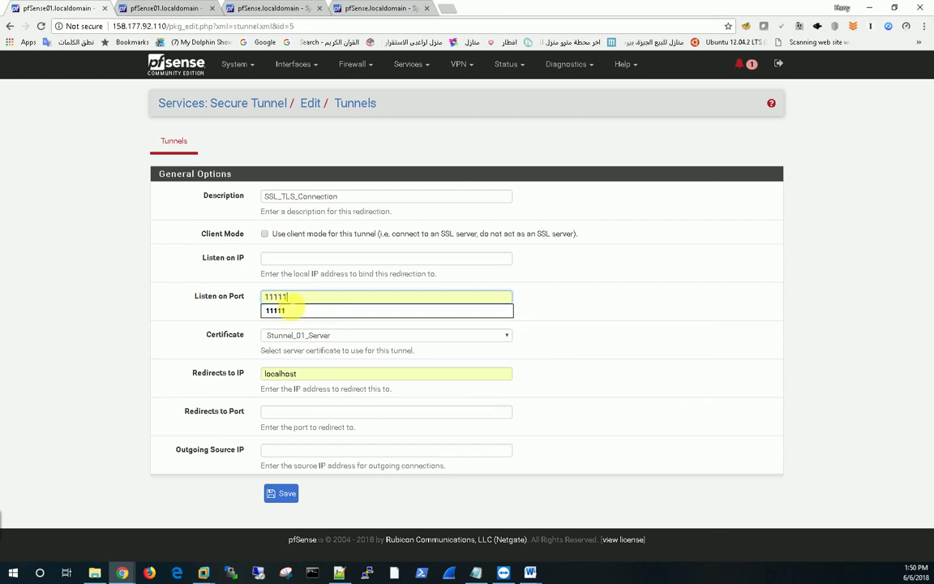
click(139, 308)
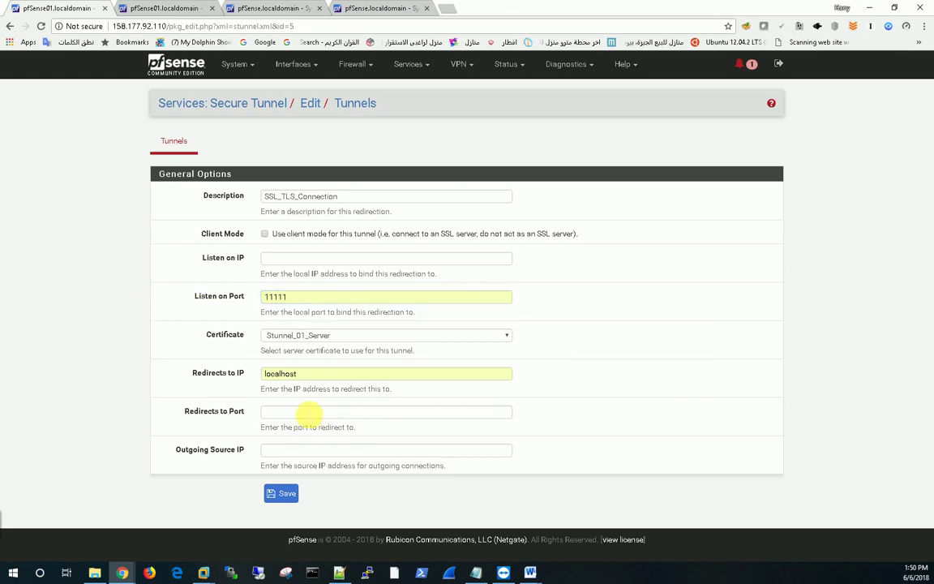
click(306, 411)
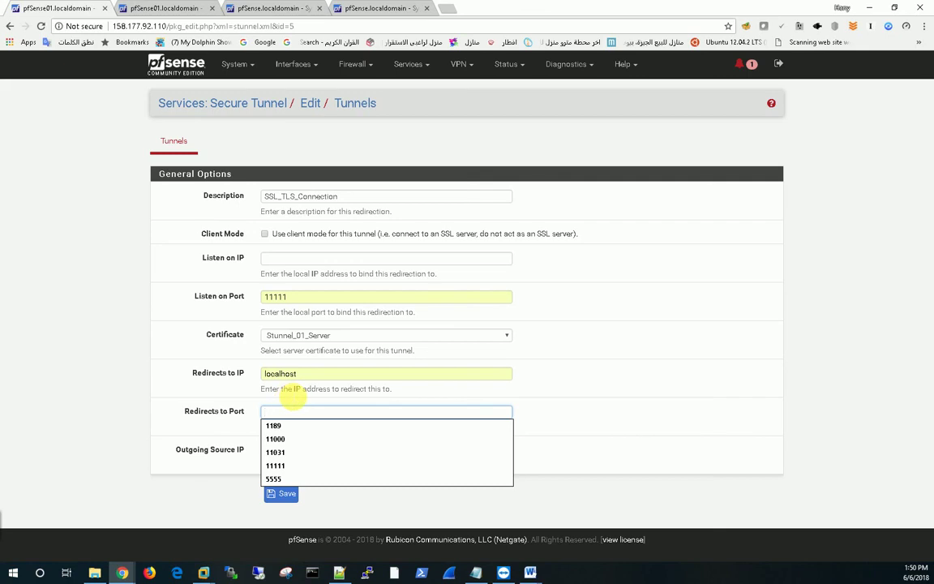
click(292, 412)
text(11034)
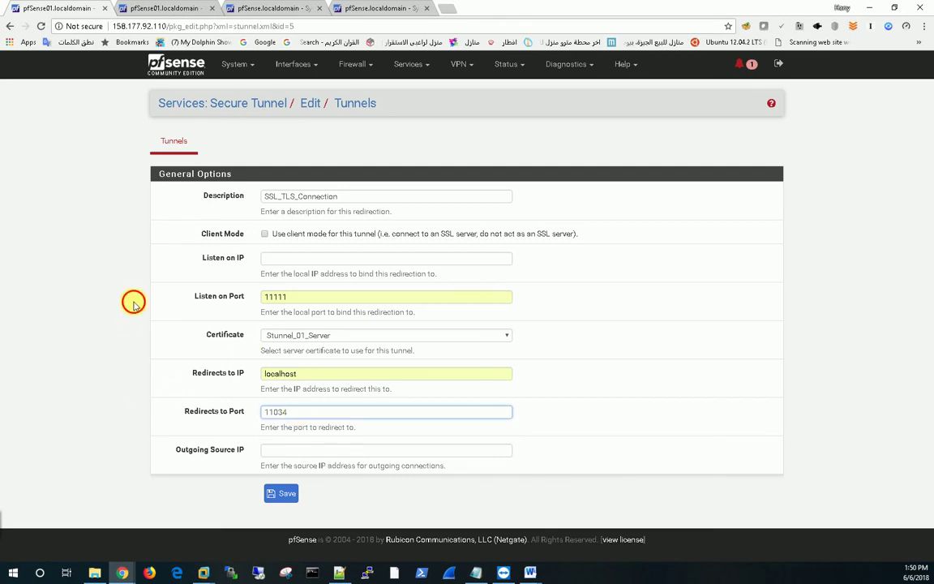
click(280, 493)
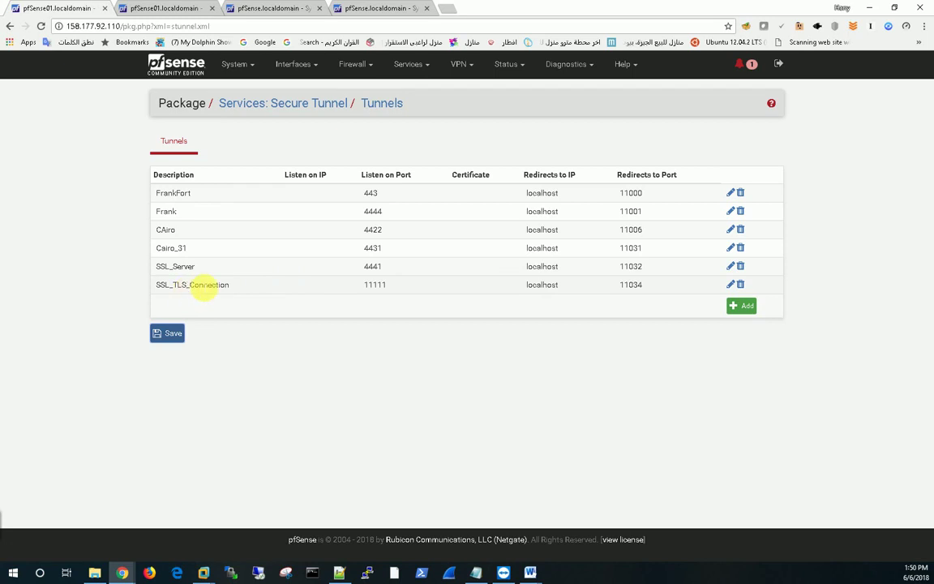
Switch to the second pfSense firewall, open its STunnel tunnels and add a new tunnel.
click(380, 9)
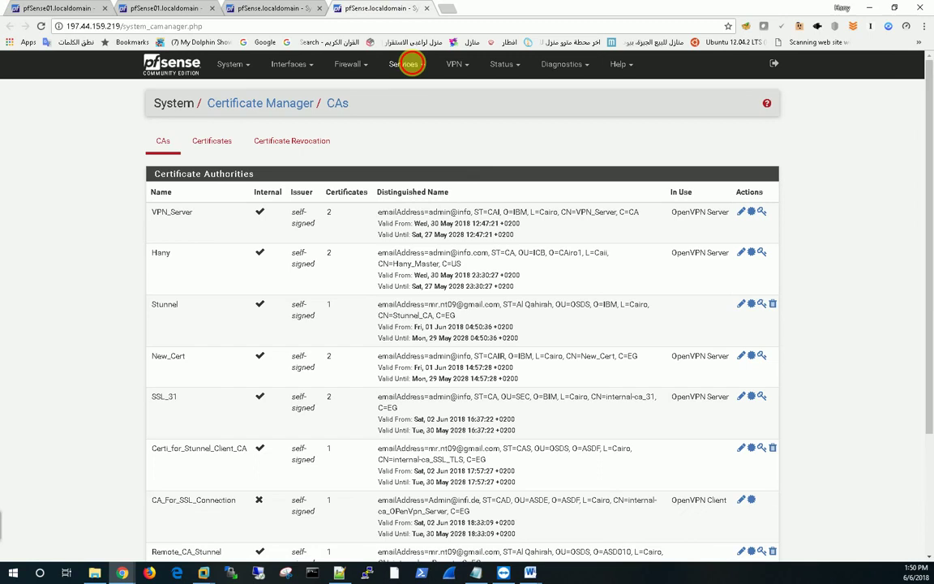
click(406, 63)
click(404, 306)
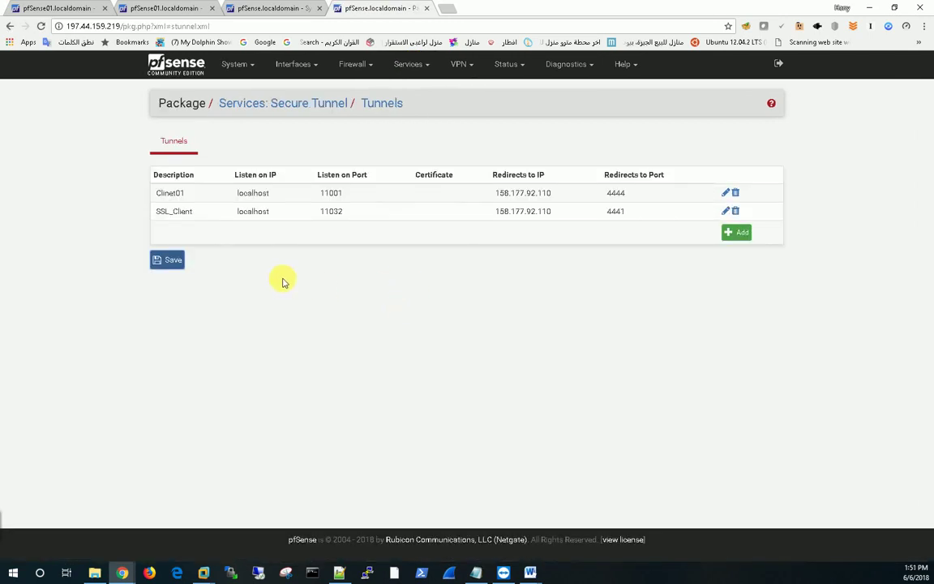
click(740, 233)
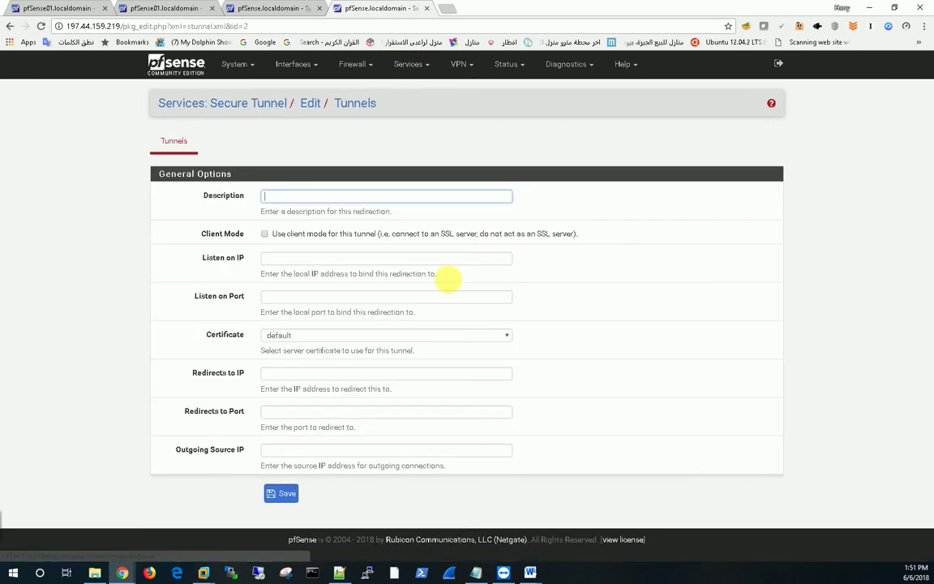
Copy the description SSL_TLS_Connection from pfSense01's tunnel list and paste it as the description of the second firewall's new tunnel.
click(81, 8)
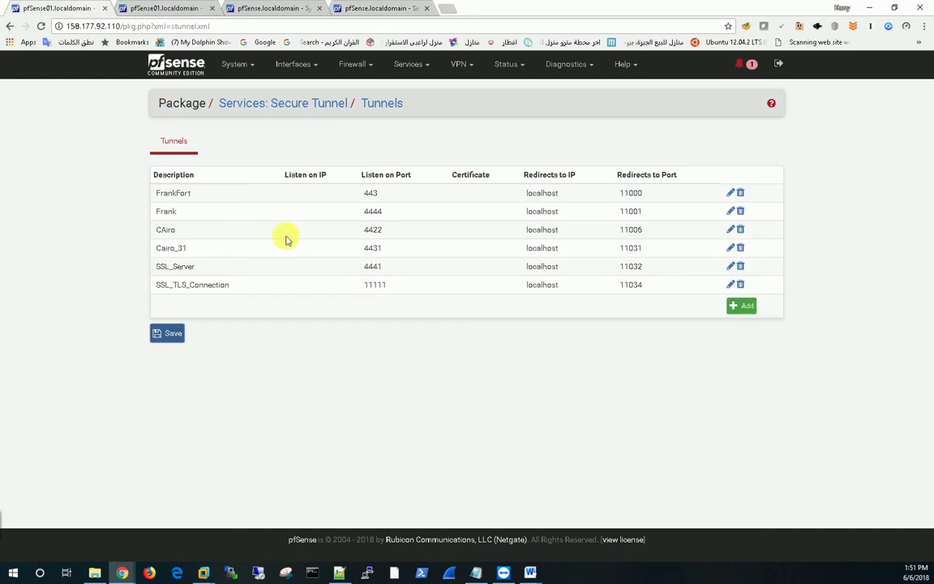
drag(235, 284, 165, 287)
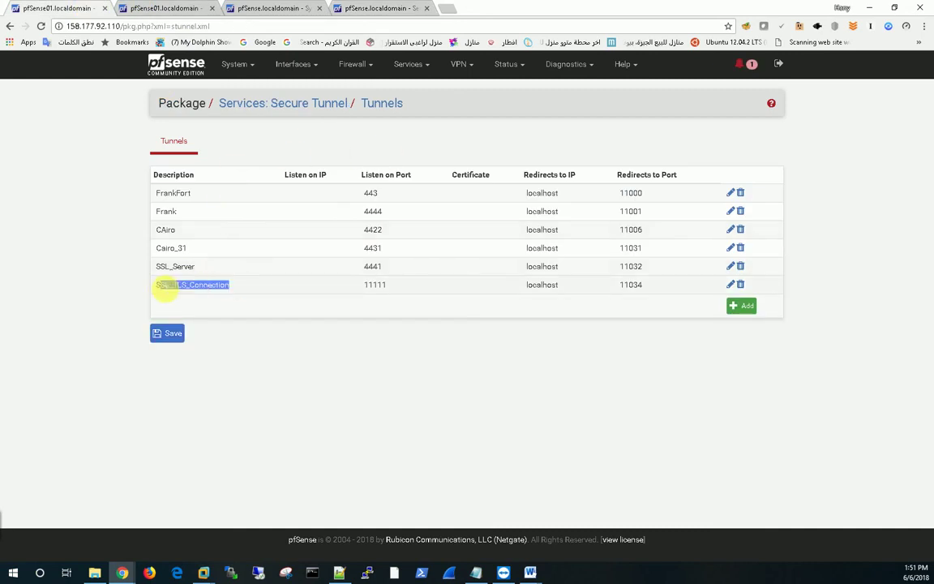
right_click(176, 285)
click(195, 292)
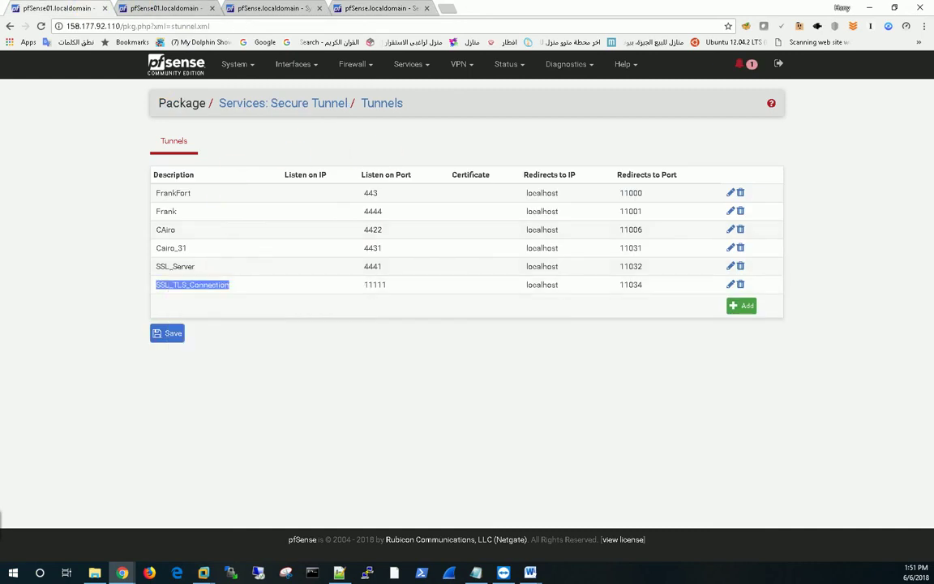
right_click(192, 285)
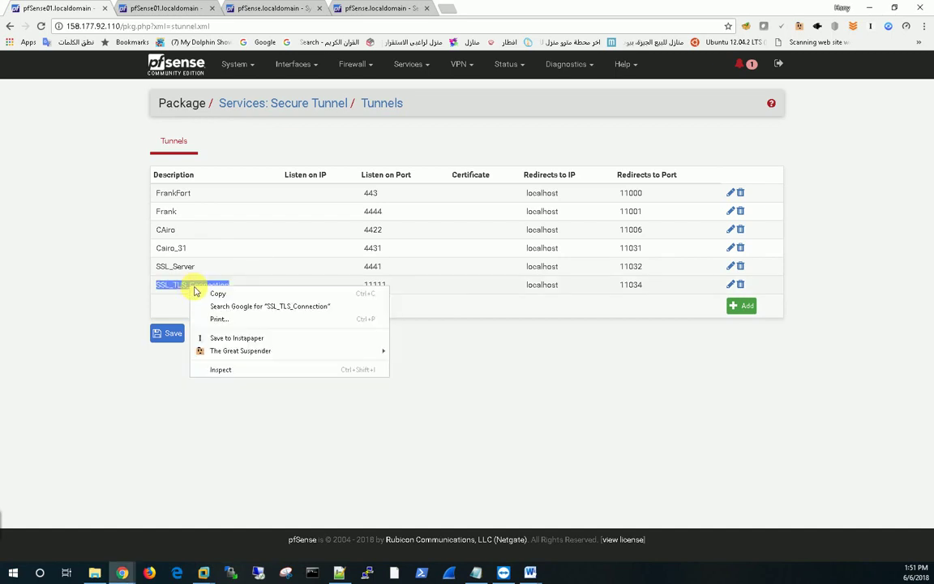
click(214, 294)
click(377, 8)
click(266, 196)
right_click(266, 196)
click(298, 255)
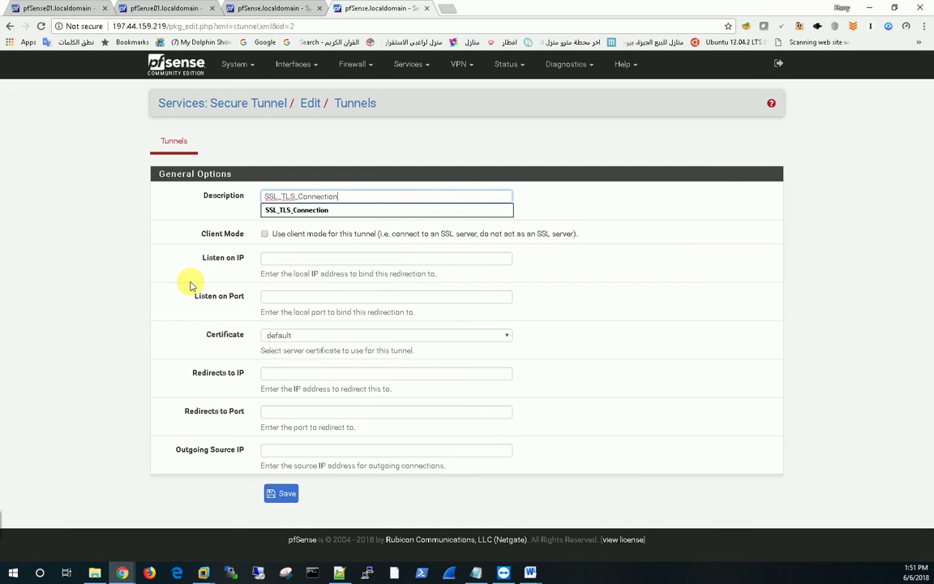
click(120, 292)
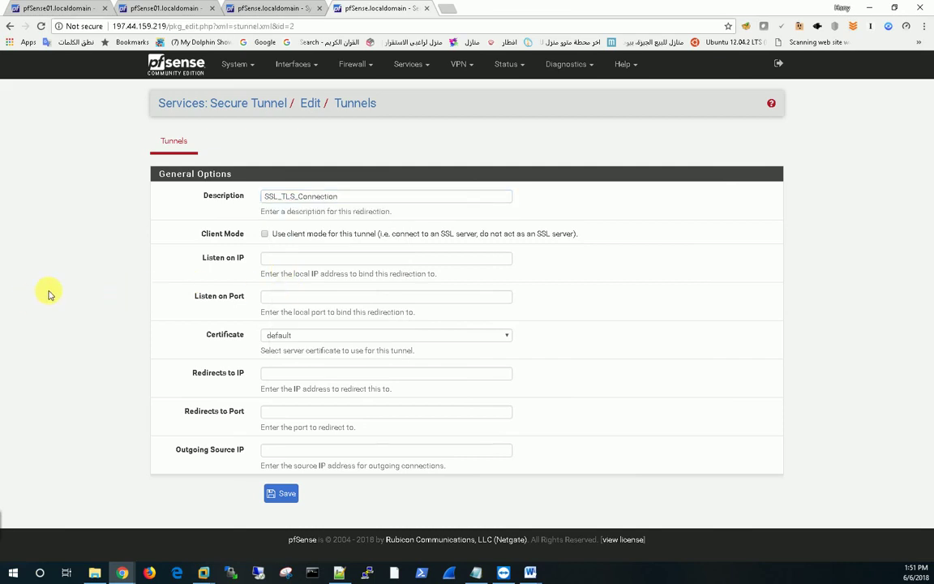
Enable client mode for the second firewall's SSL_TLS_Connection tunnel and set its listening port to 11034, checking it against pfSense01's tunnel list.
click(262, 233)
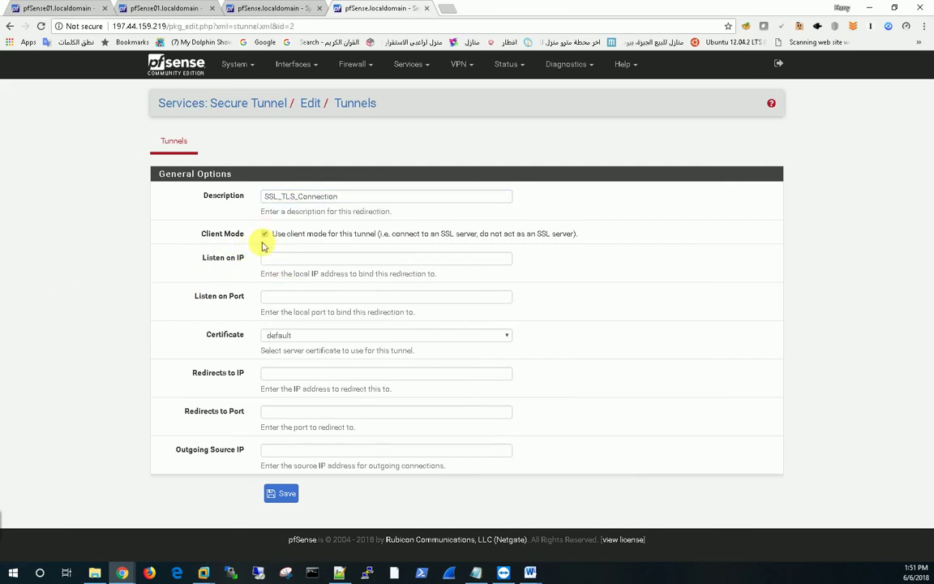
click(265, 259)
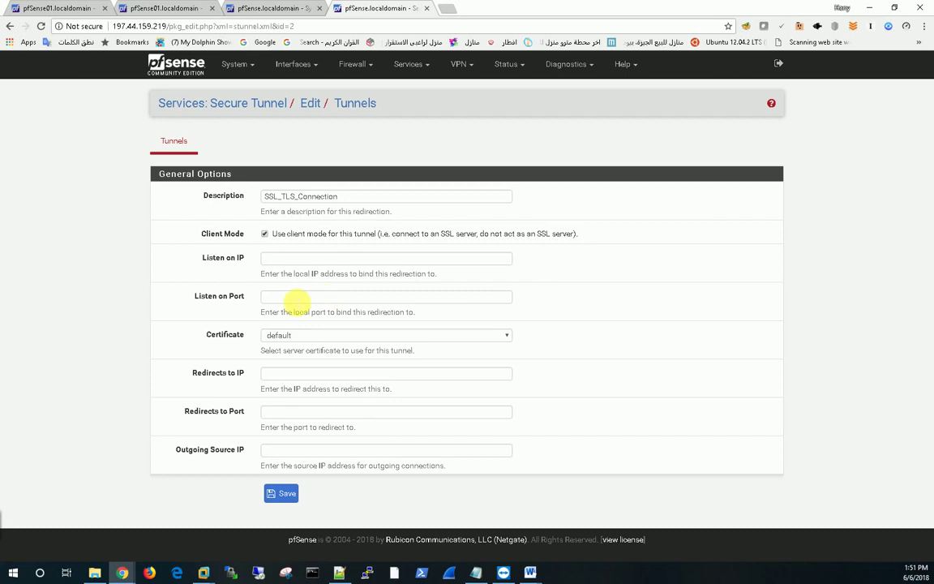
click(268, 297)
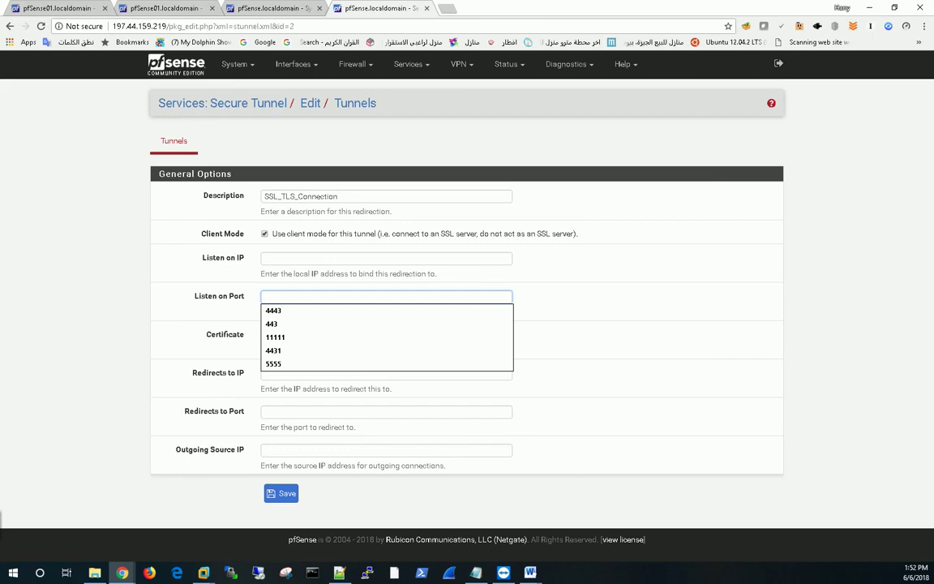
click(146, 361)
click(280, 297)
text(110)
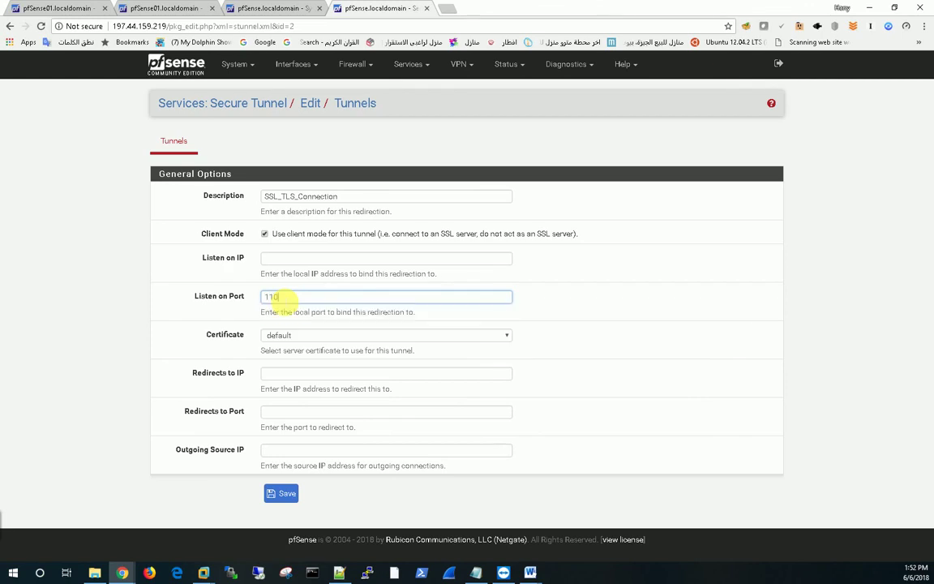
click(36, 8)
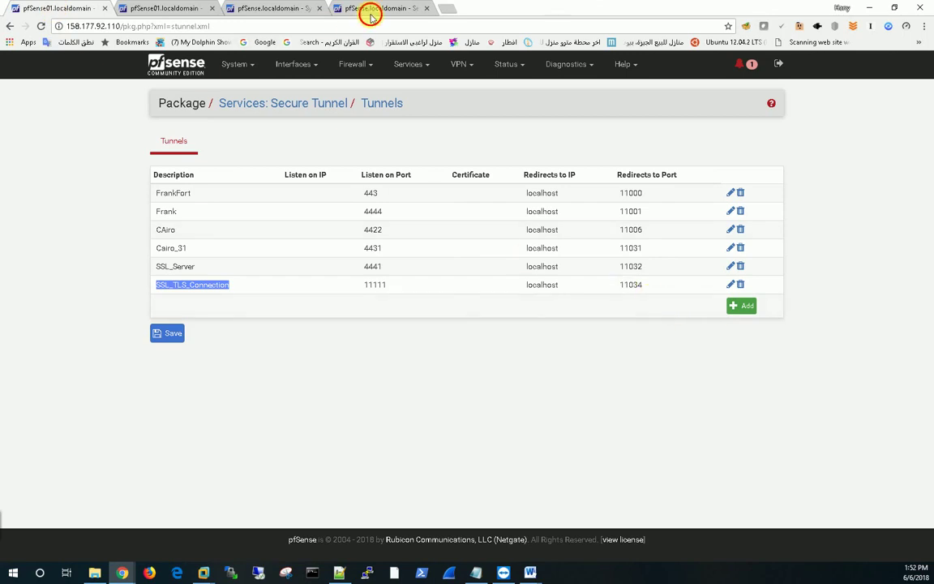
click(337, 11)
Select Stunnel_Client_010 as the tunnel's certificate, redirect it to 158.177.92.110 on port 11111, and save the tunnel.
click(278, 336)
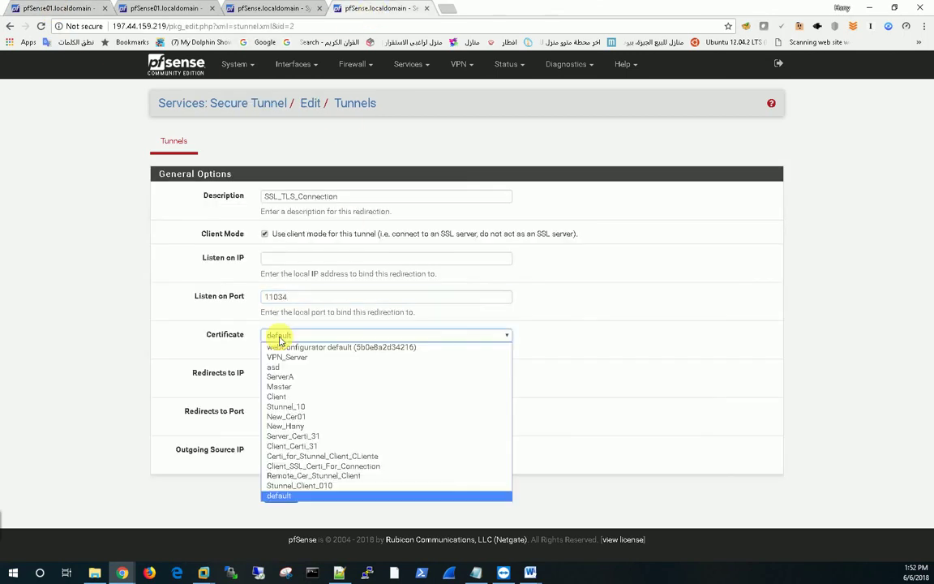
click(294, 486)
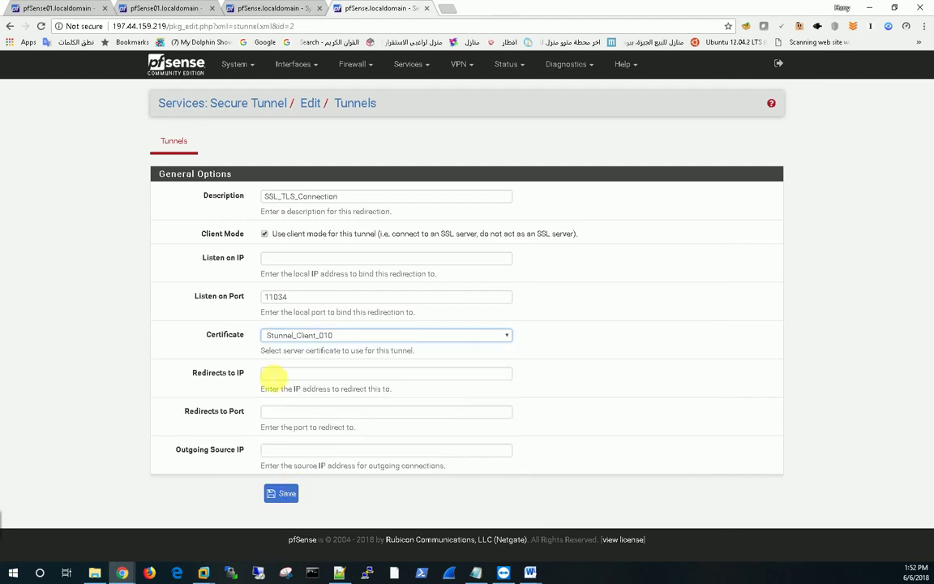
click(273, 376)
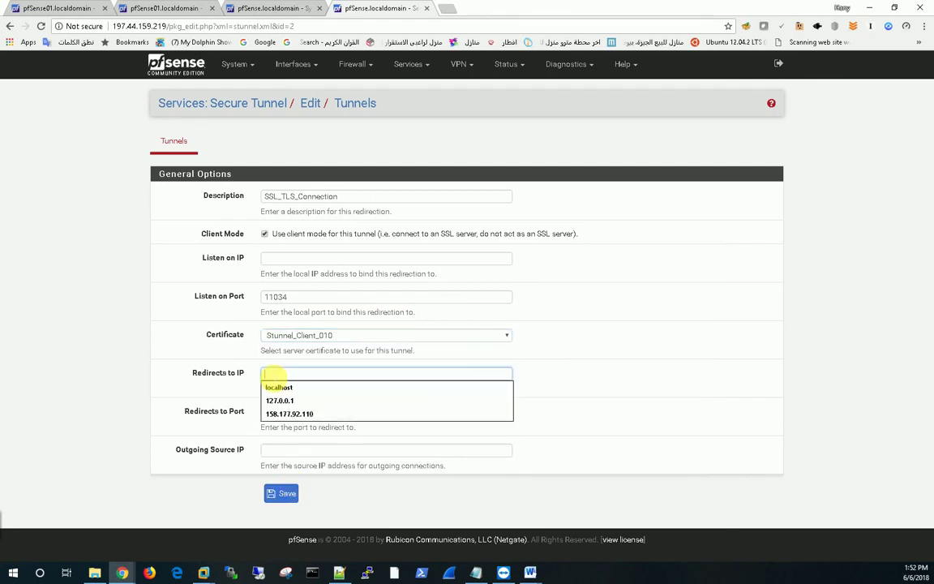
click(282, 413)
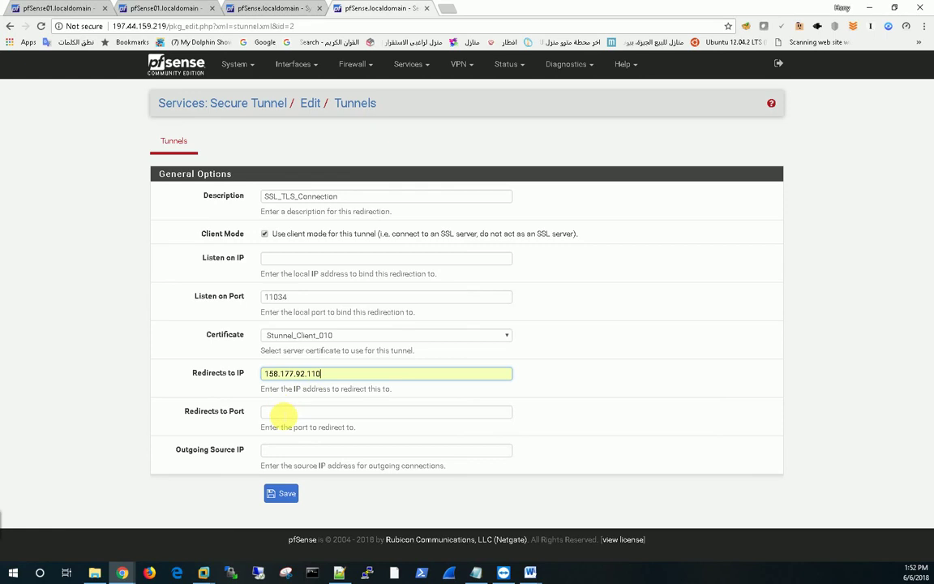
click(281, 413)
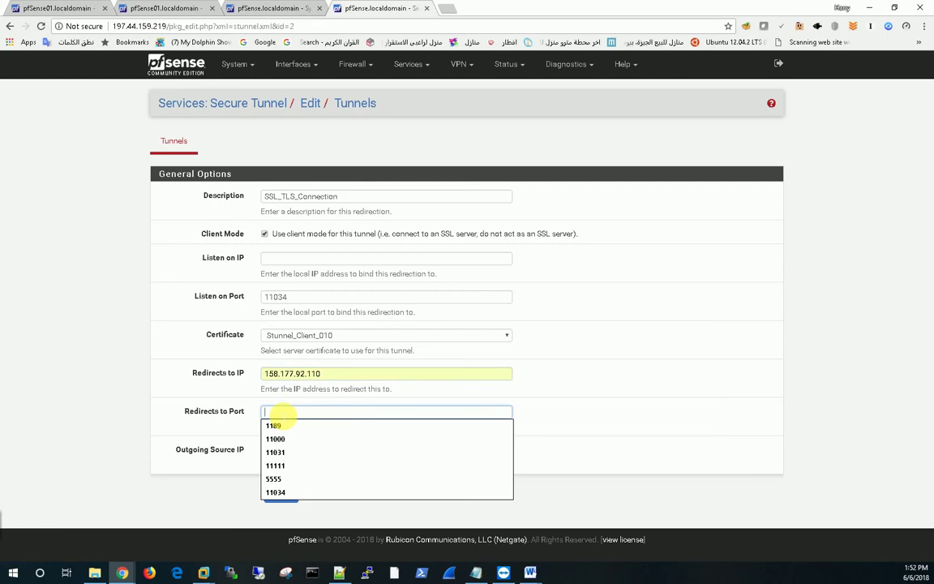
click(274, 465)
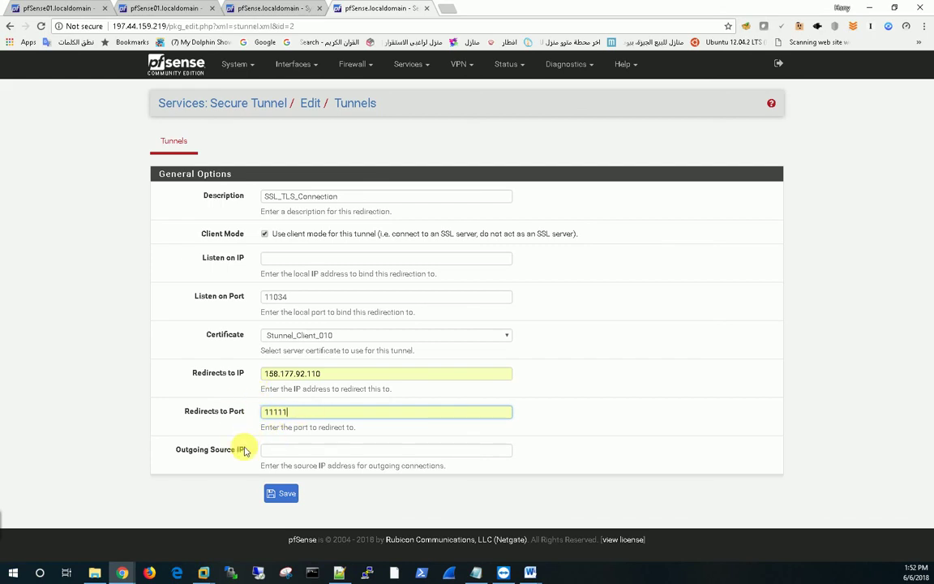
click(281, 493)
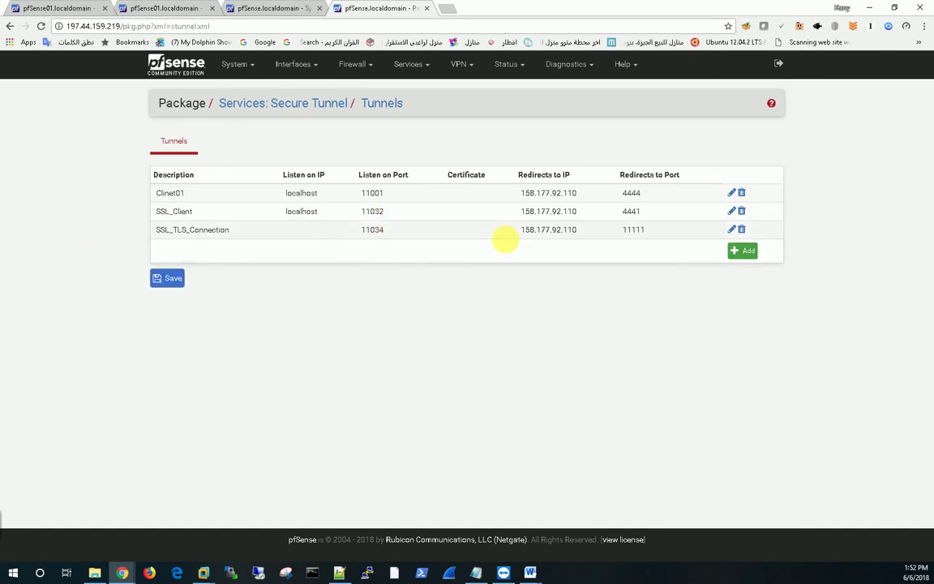
Reopen the SSL_TLS_Connection tunnel for editing, set its listening IP to localhost, and save it.
click(732, 231)
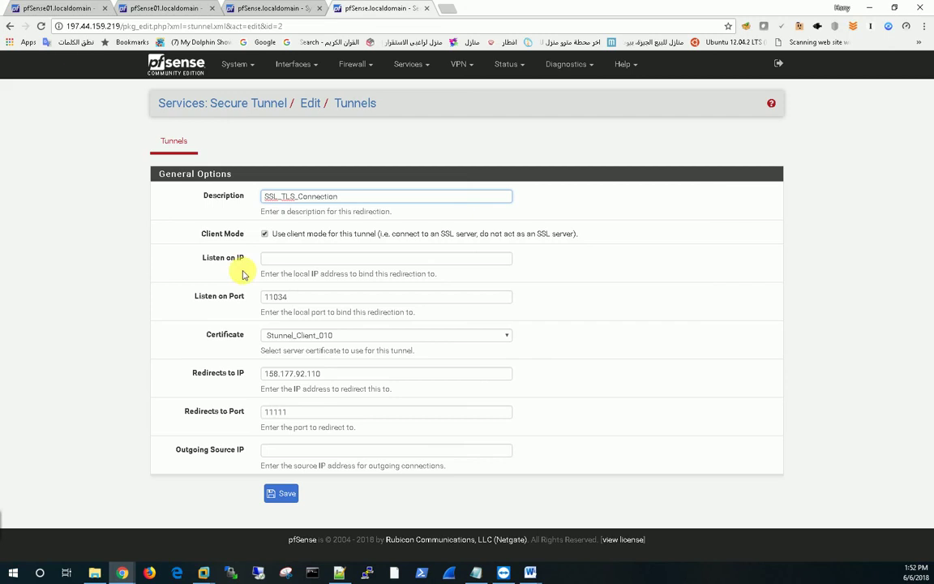
click(274, 259)
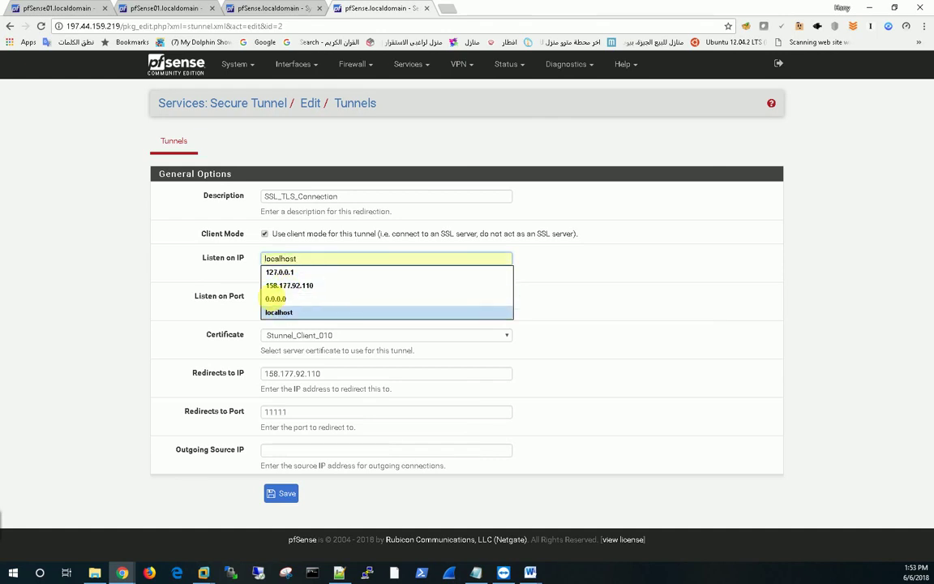
click(258, 311)
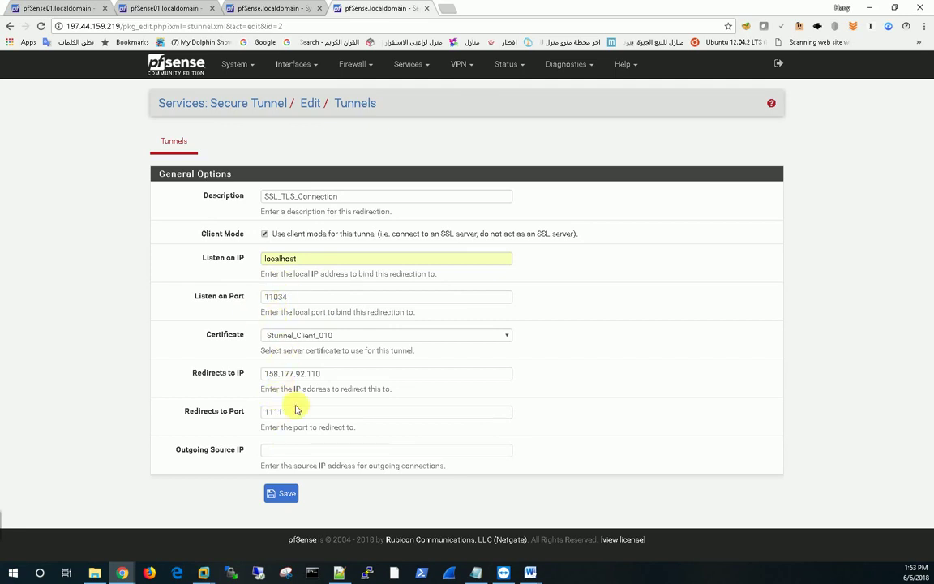
click(281, 494)
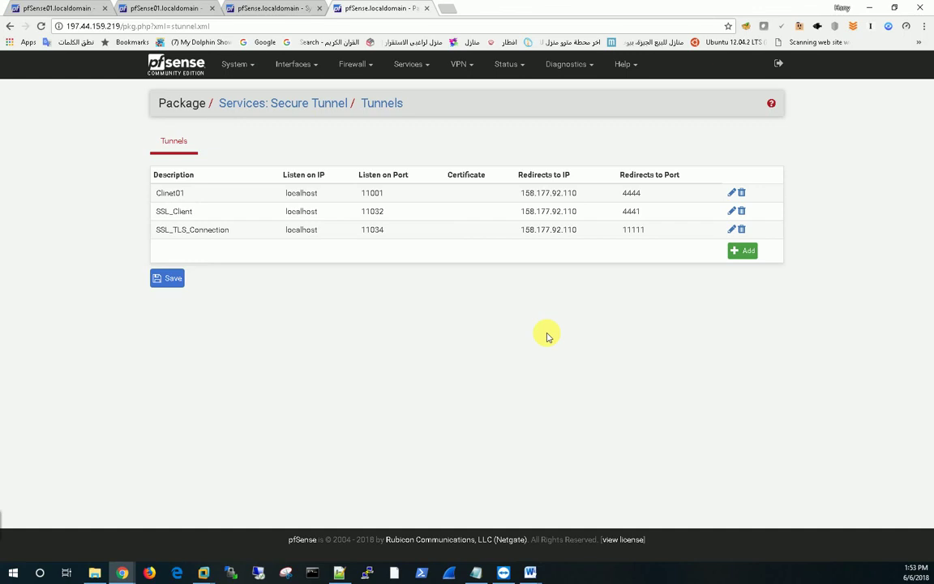
Close the two spare firewall browser tabs and open the dashboard of pfSense01.
click(210, 9)
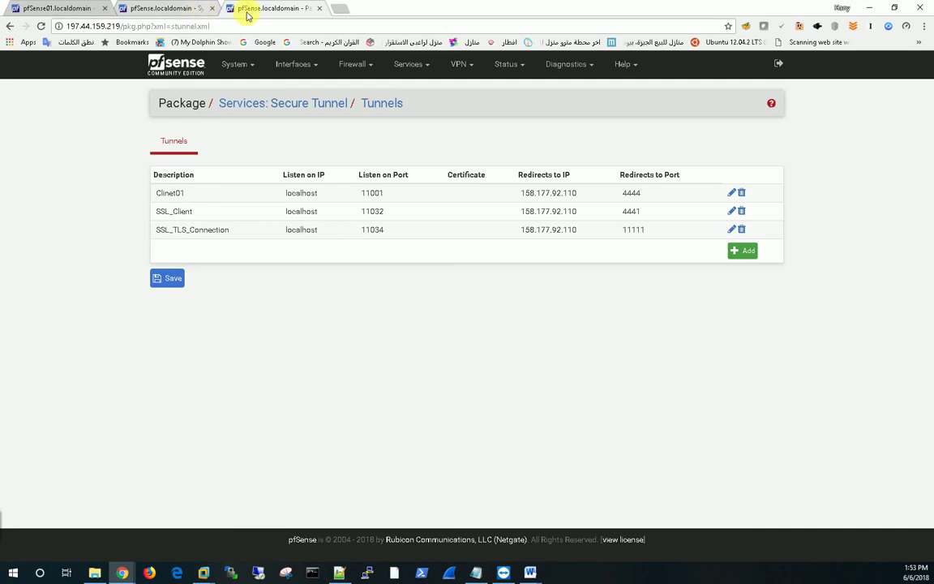
click(209, 9)
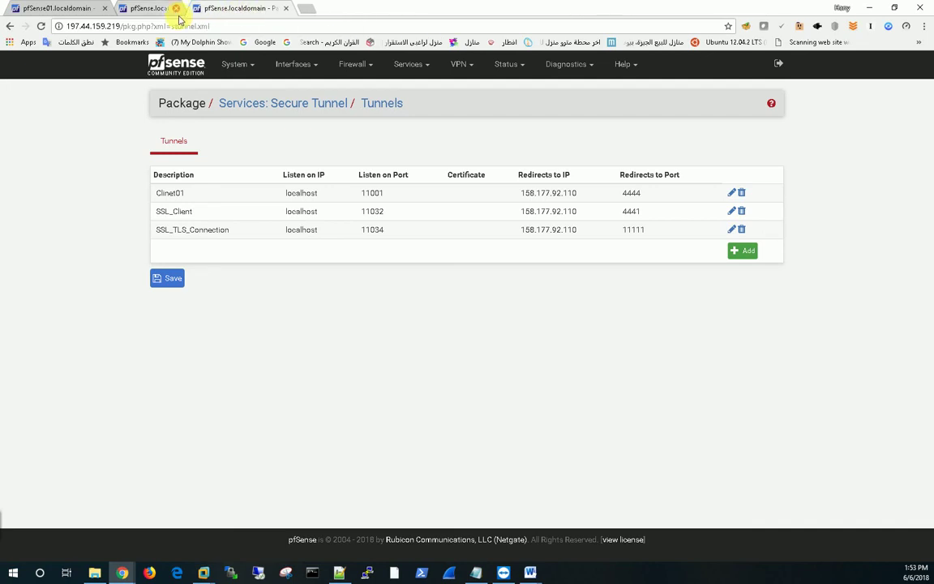
click(63, 10)
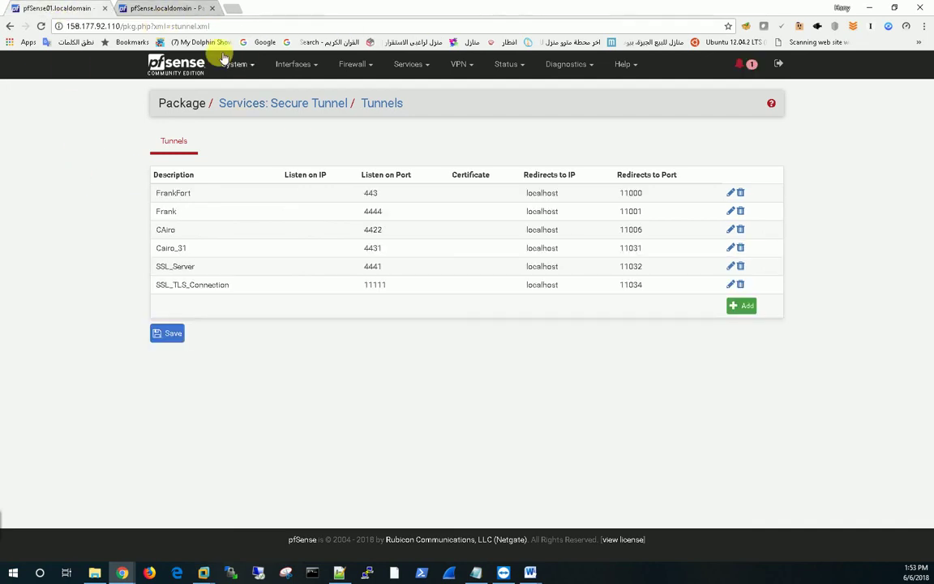
click(183, 66)
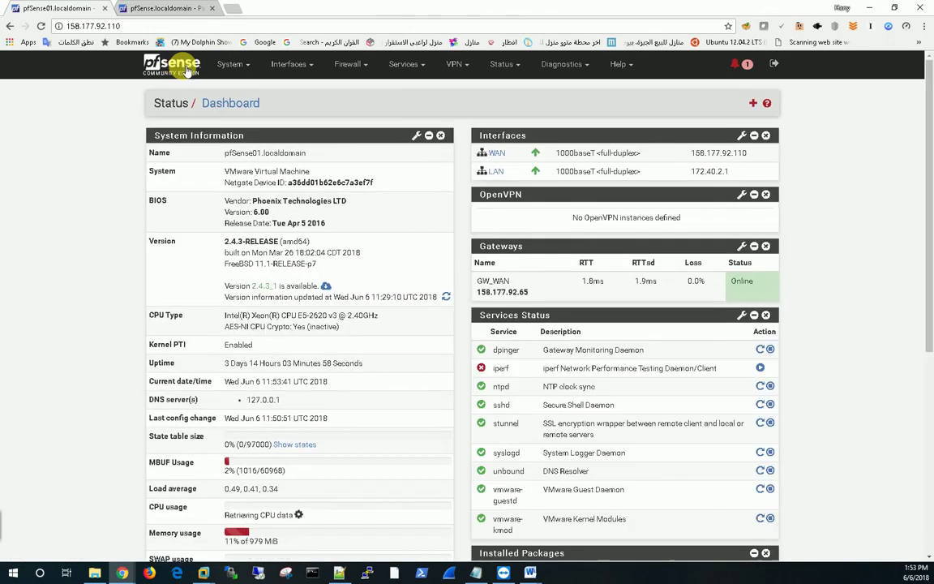
triple_click(795, 213)
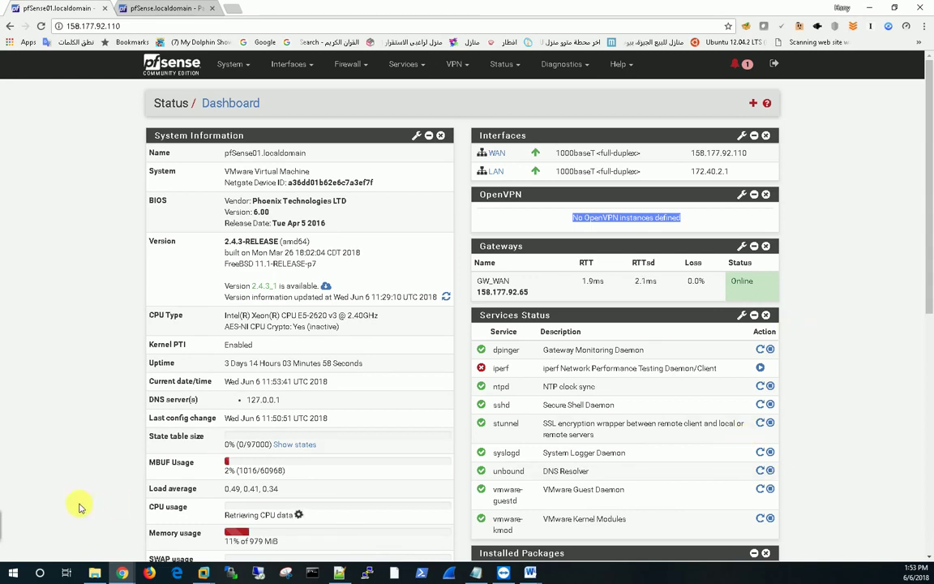
Switch to the Word notes, review the planned CA and server certificate steps, and return to the browser.
key(alt+Tab)
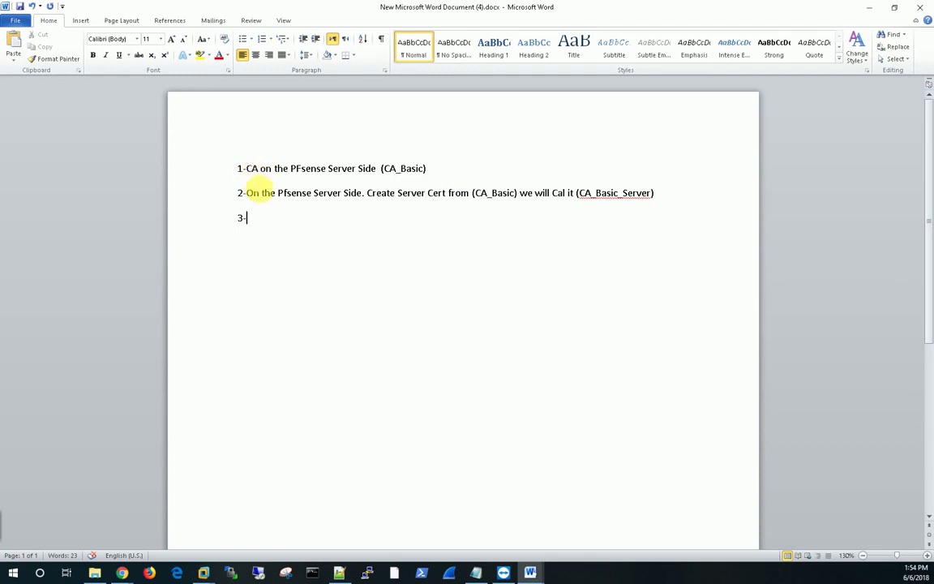
drag(246, 169, 428, 170)
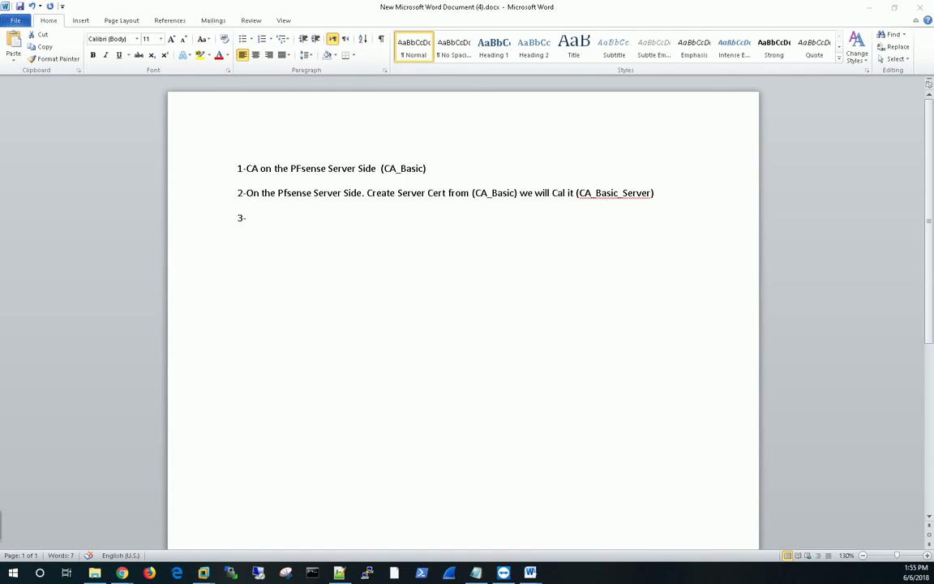
click(870, 8)
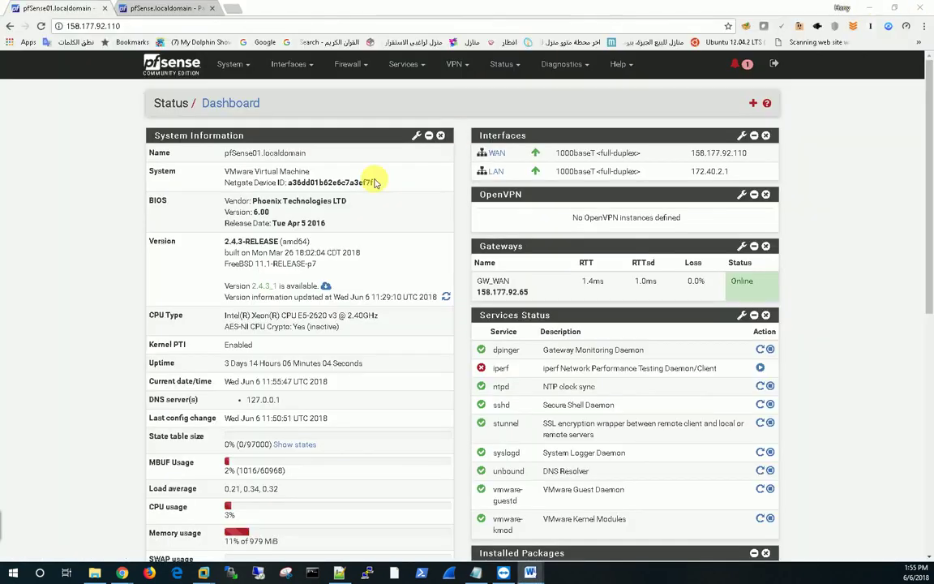
Open the certificate authorities in pfSense01's Certificate Manager and add a new CA.
click(233, 65)
click(245, 107)
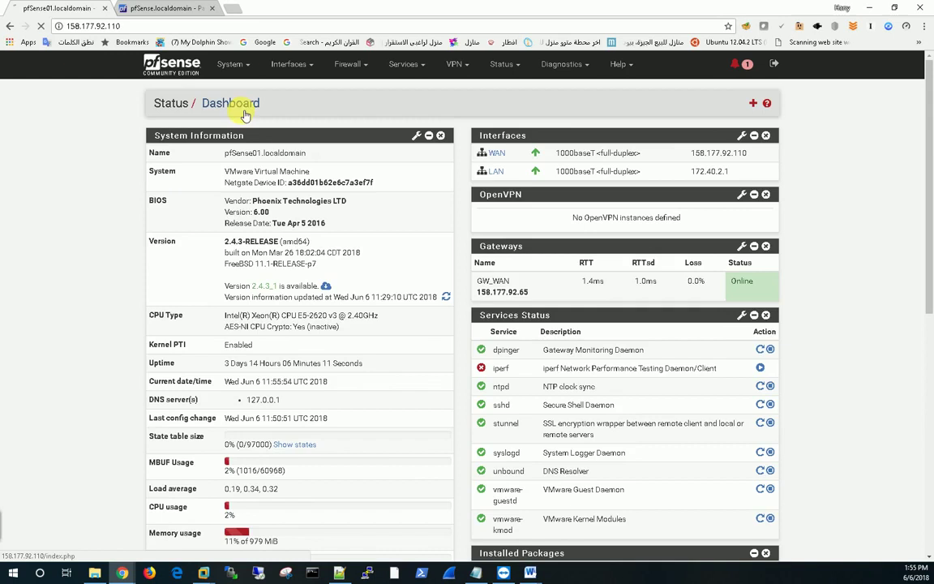
scroll(823, 387, down, 3)
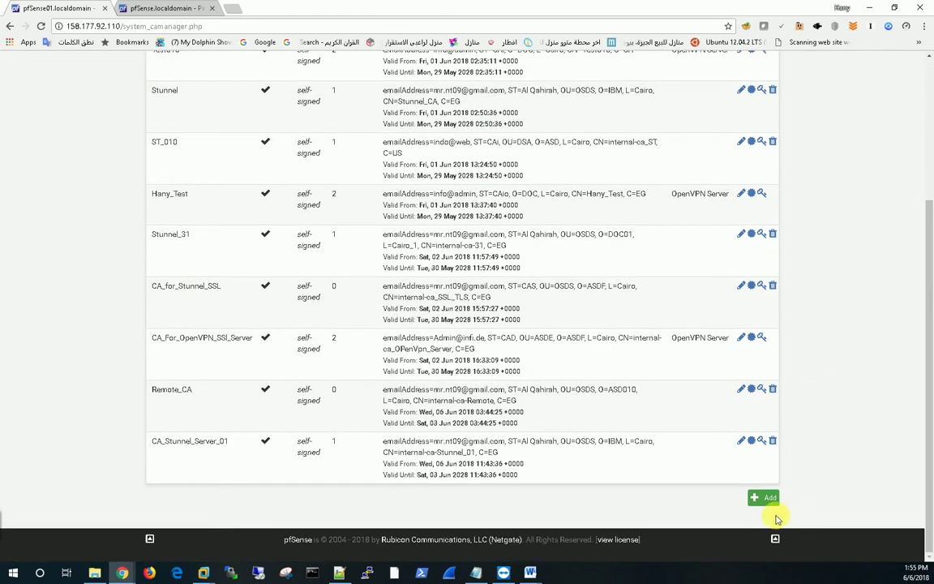
click(770, 501)
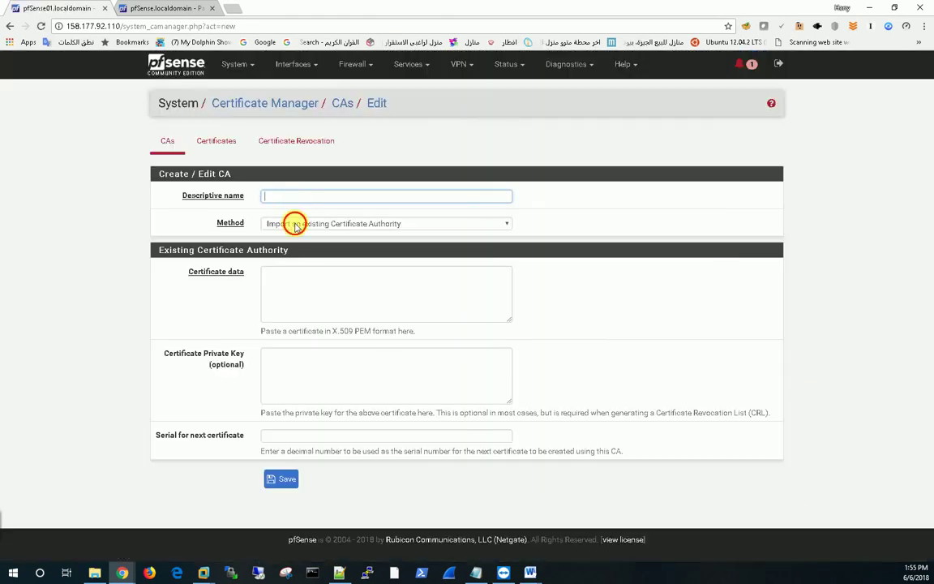
Set the new CA's method to Create an internal Certificate Authority and its descriptive name to SSl_TLS_S2S.
click(296, 225)
click(292, 245)
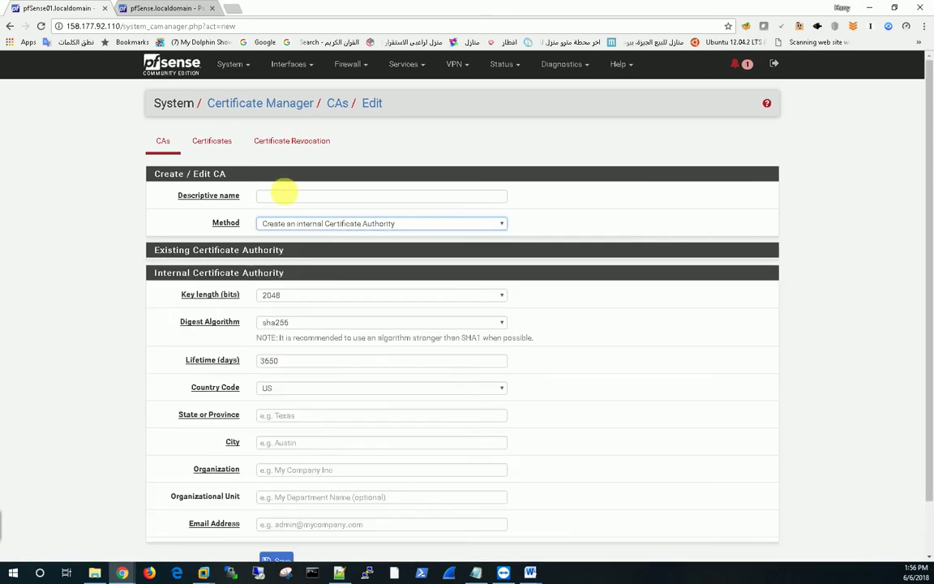
click(285, 196)
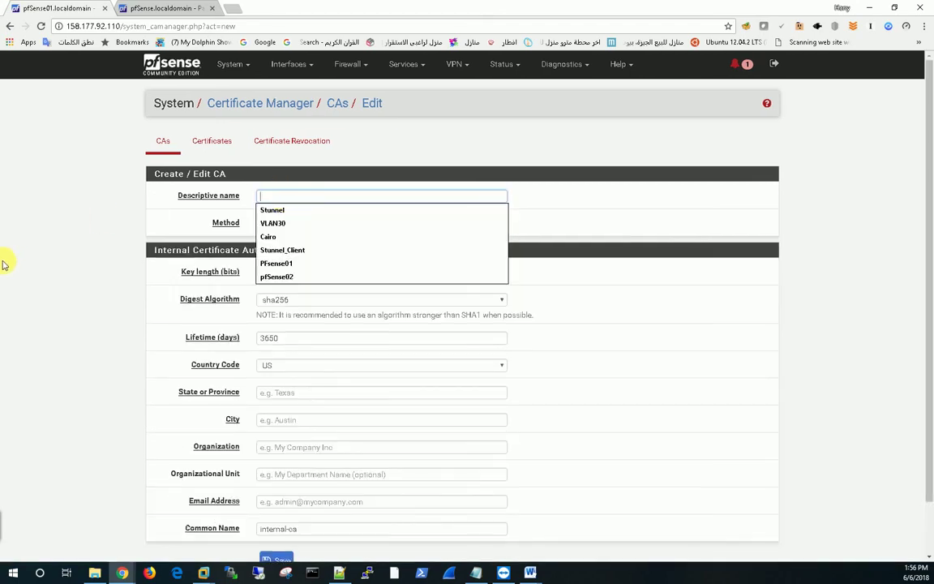
text(SSL)
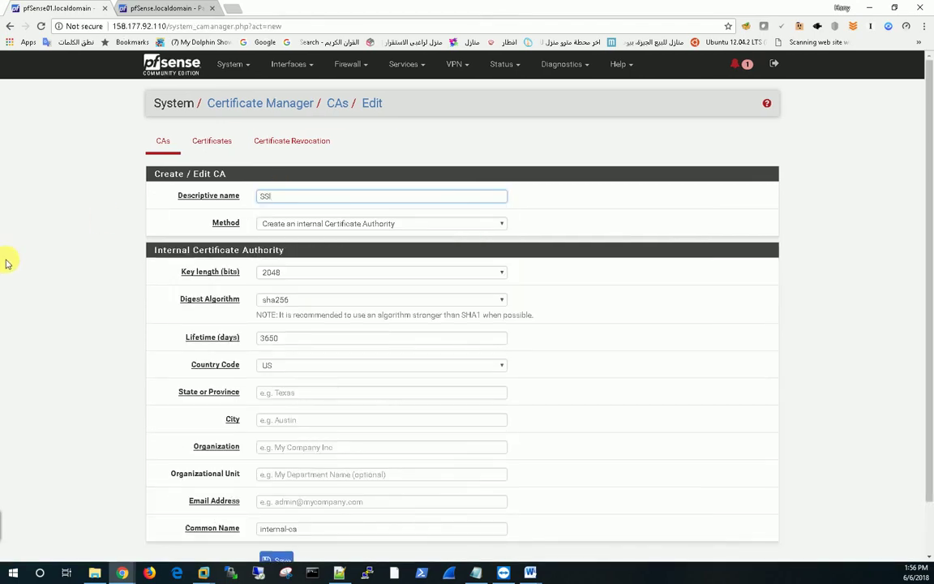
text(_TLS_S2S)
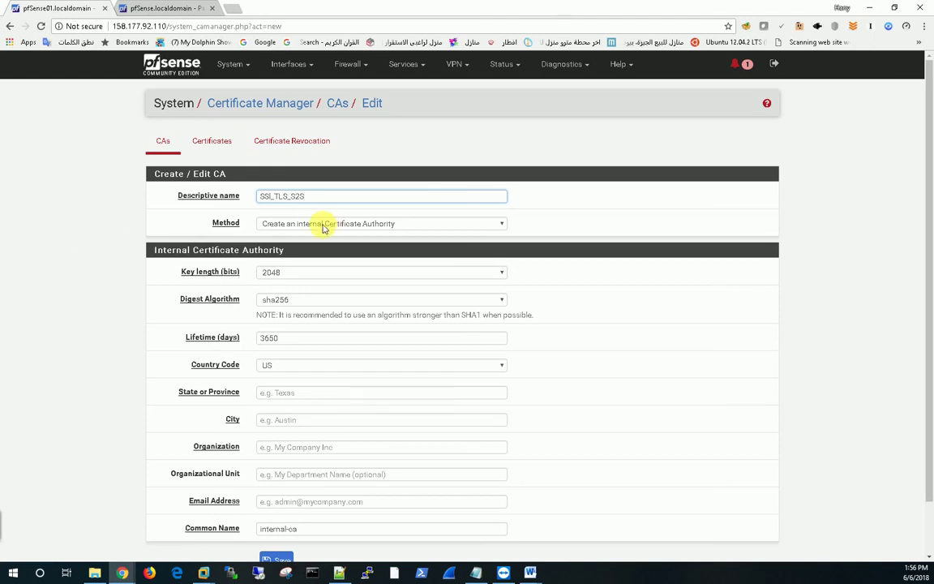
Fill in the CA's subject with country EG, state Al Qahirah, city Cairo, organization IBM, unit OSDS and the contact e-mail.
click(288, 366)
scroll(304, 313, down, 5)
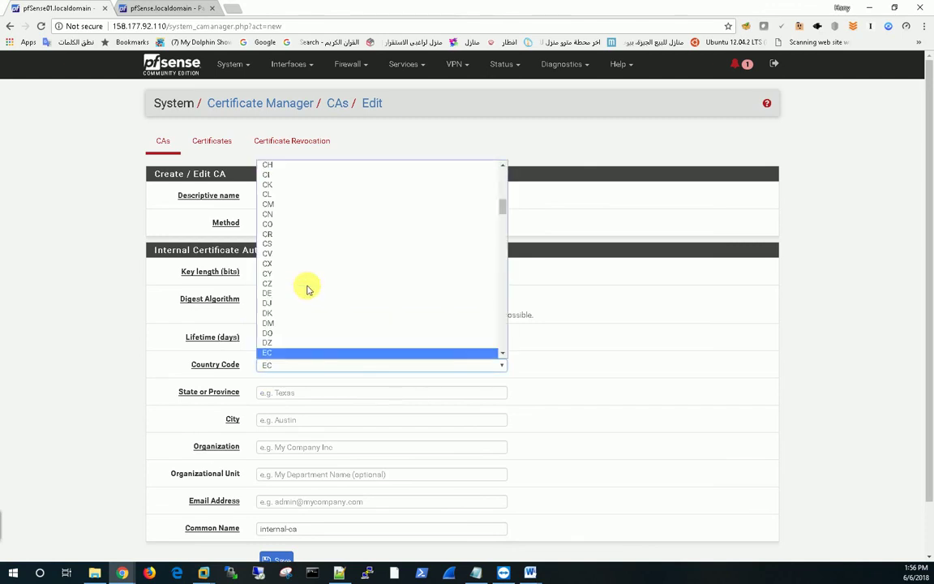
click(274, 354)
click(271, 392)
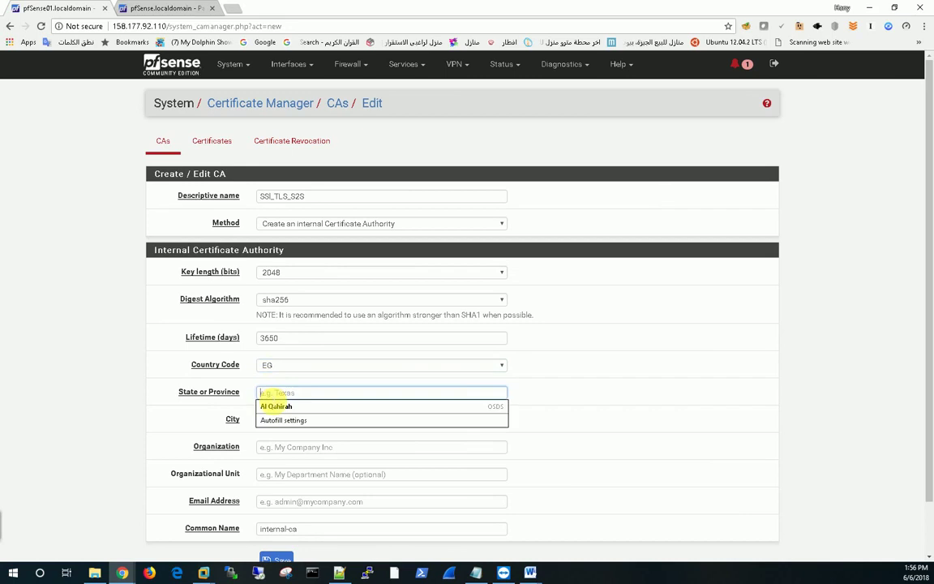
click(280, 403)
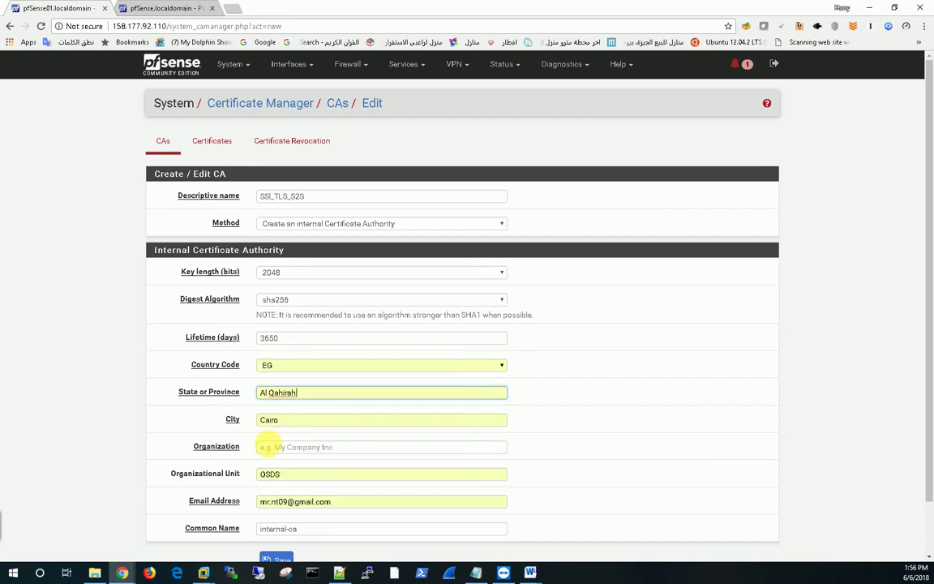
click(267, 448)
text(I)
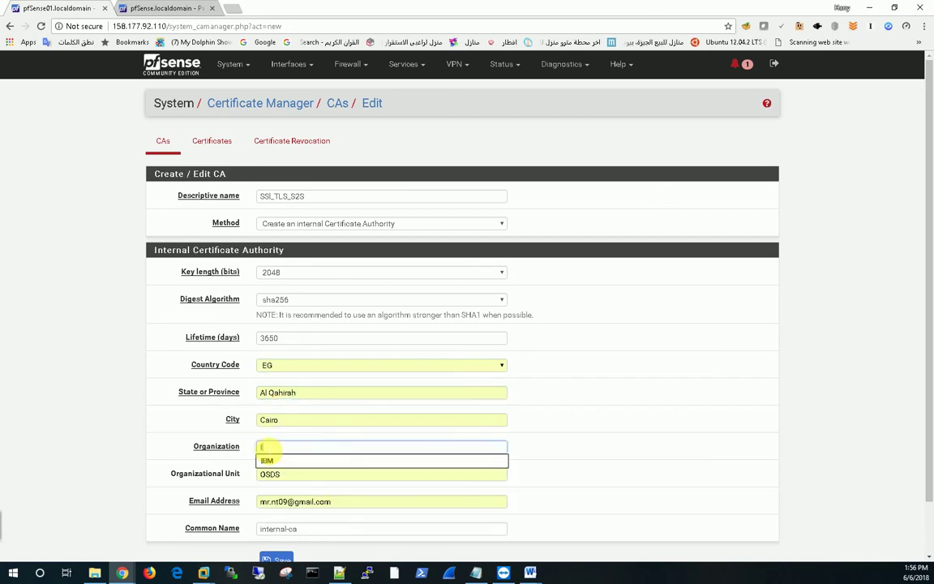
click(267, 459)
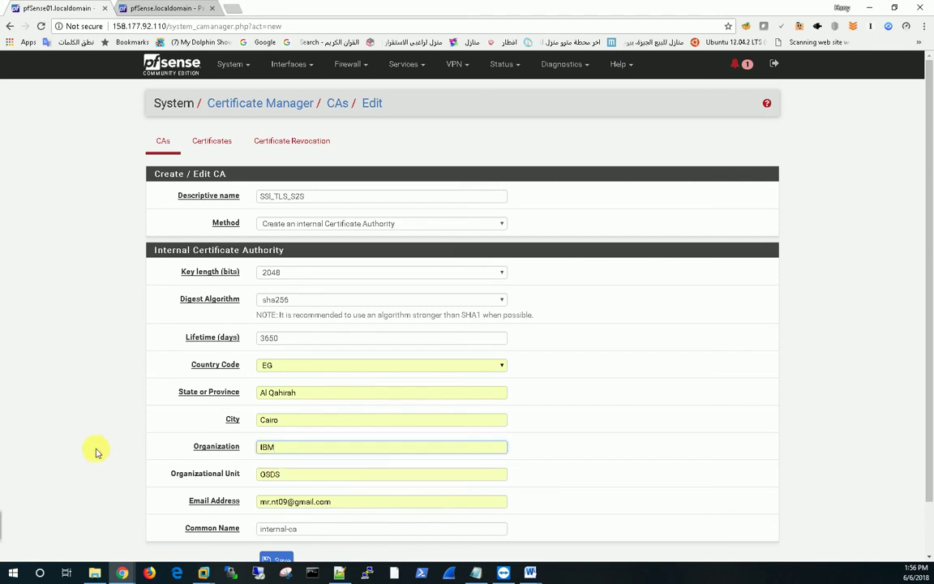
Set the CA's common name to internal-ca-SSL, save it, and check its entry in the certificate authorities list.
scroll(283, 469, down, 2)
click(320, 472)
text(internal-ca-SSL)
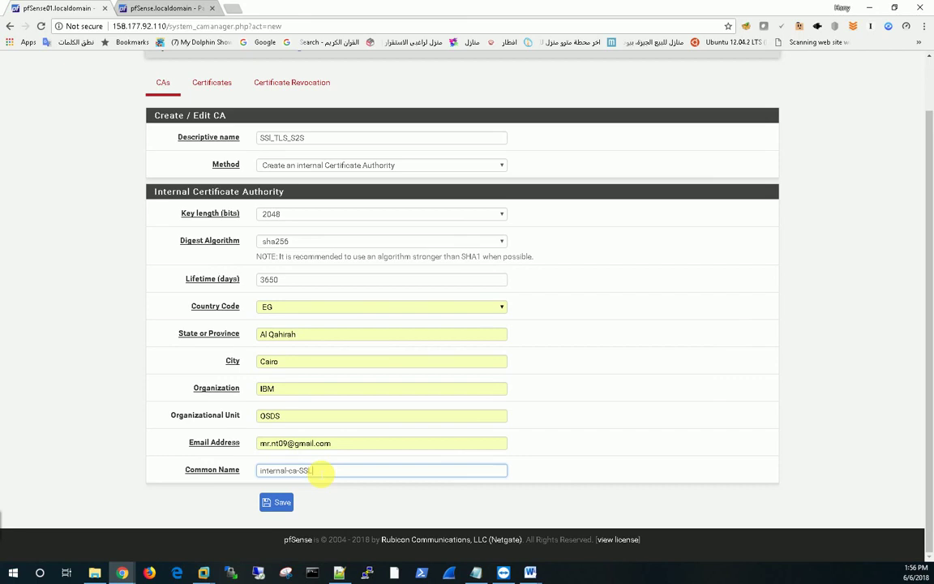
click(50, 371)
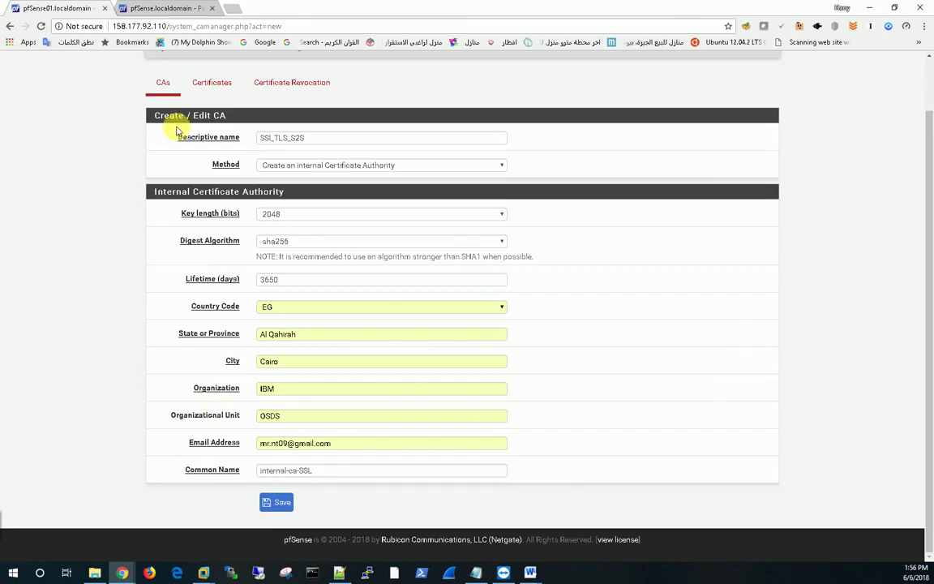
click(275, 502)
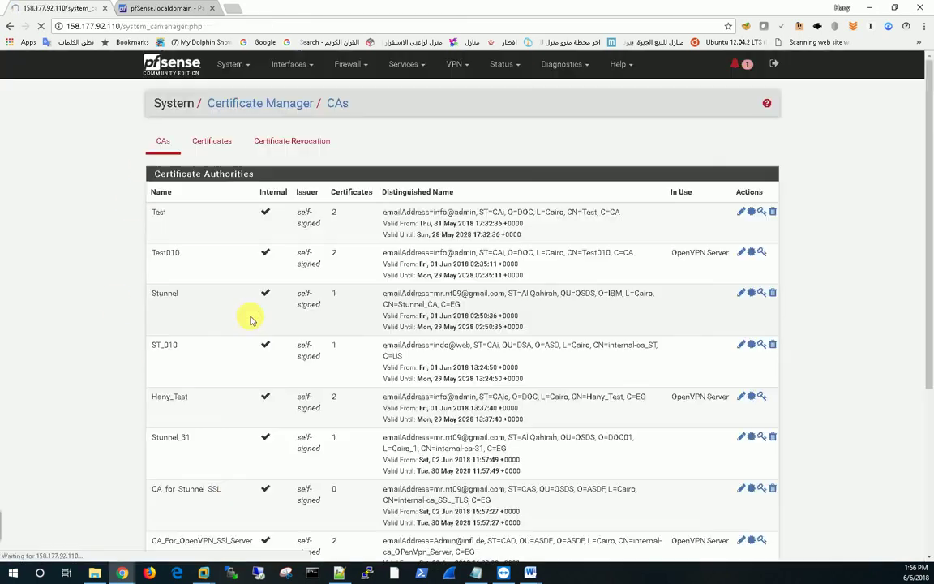
scroll(225, 427, down, 4)
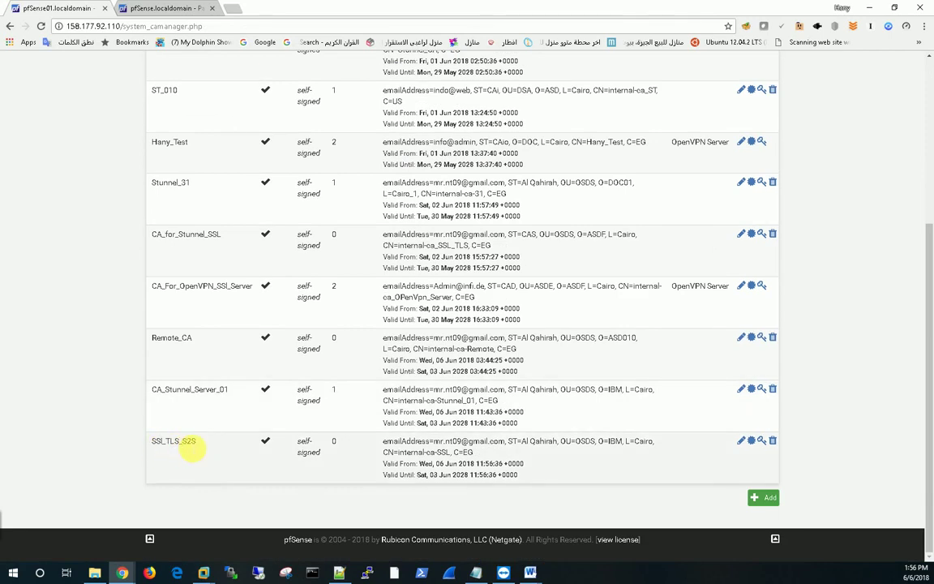
Open pfSense01's certificates list and add a new certificate using the method Create an internal Certificate.
drag(929, 239, 929, 89)
click(217, 146)
scroll(72, 335, down, 1)
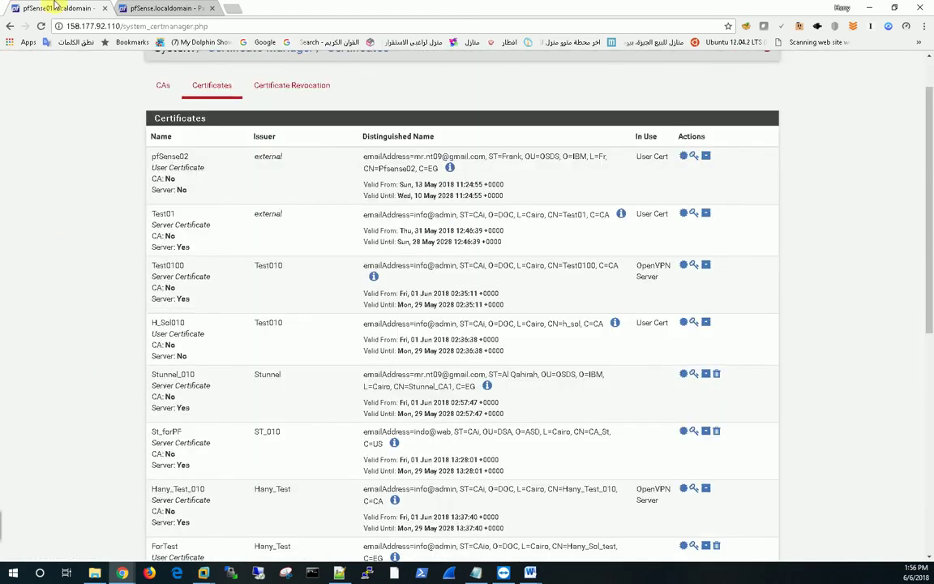
scroll(810, 402, down, 5)
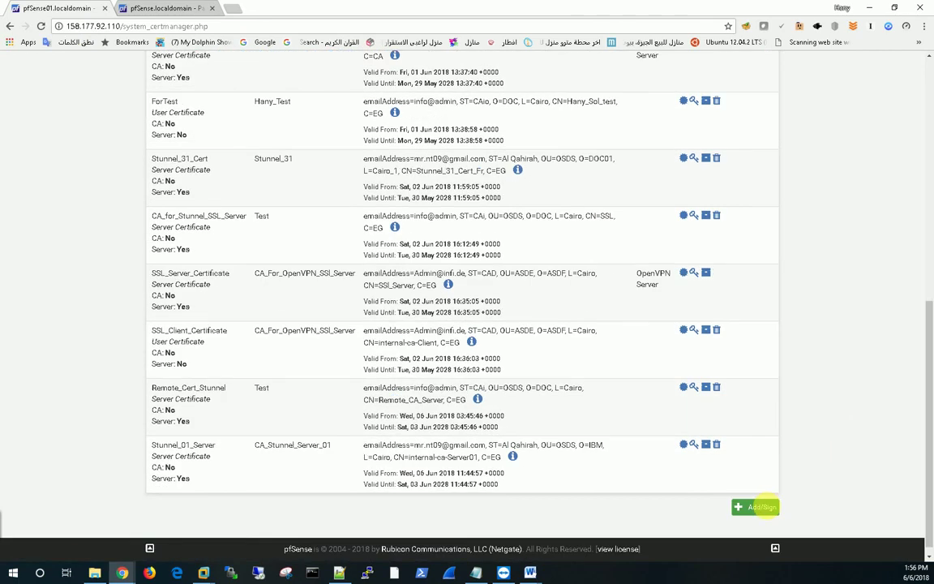
click(766, 515)
click(298, 194)
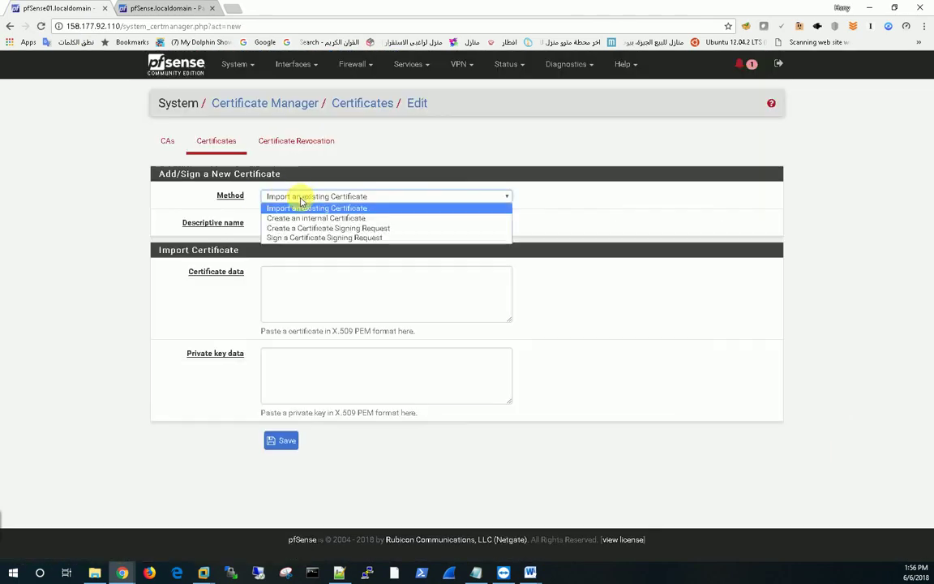
click(314, 218)
Choose SSl_TLS_S2S as the certificate authority and give the certificate the descriptive name SSl_TLS_Server_Side.
click(308, 272)
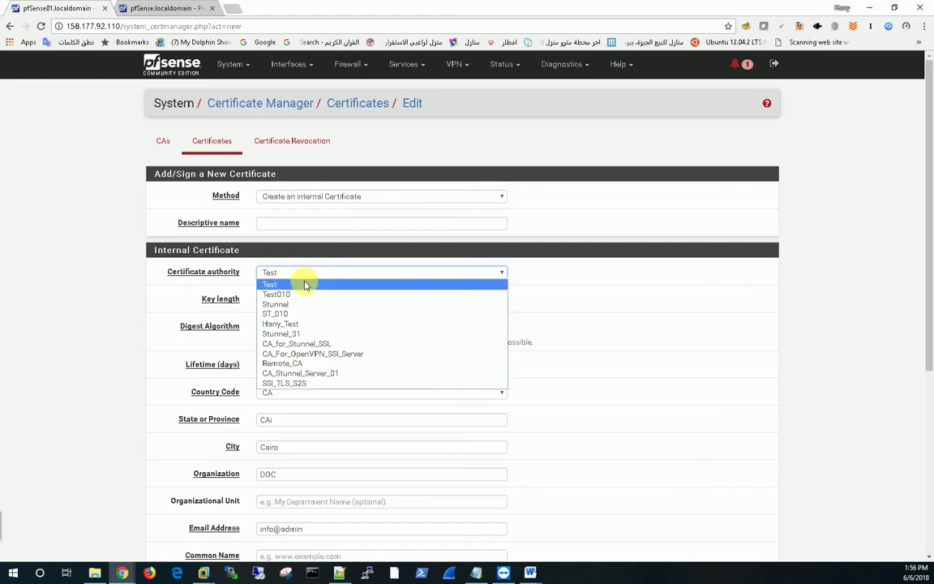
click(294, 383)
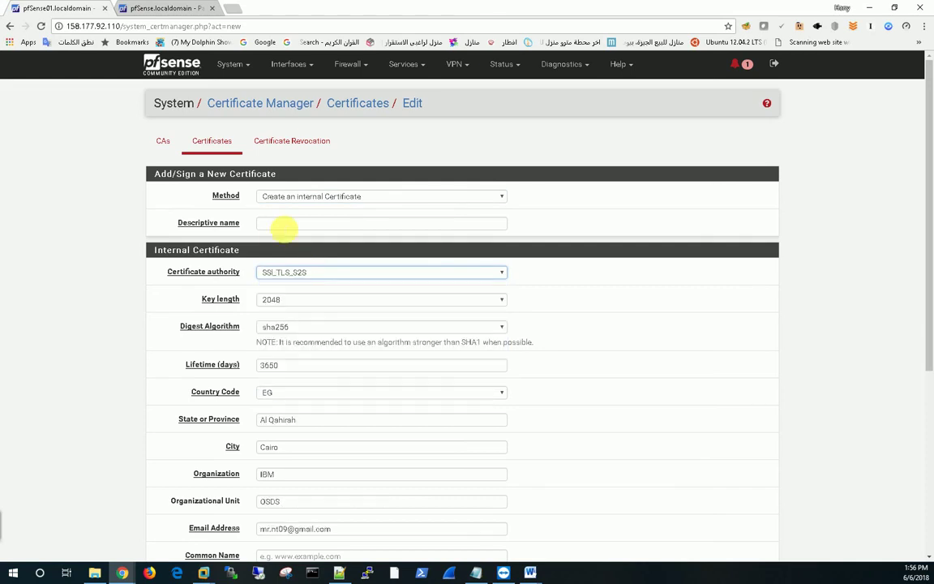
click(287, 224)
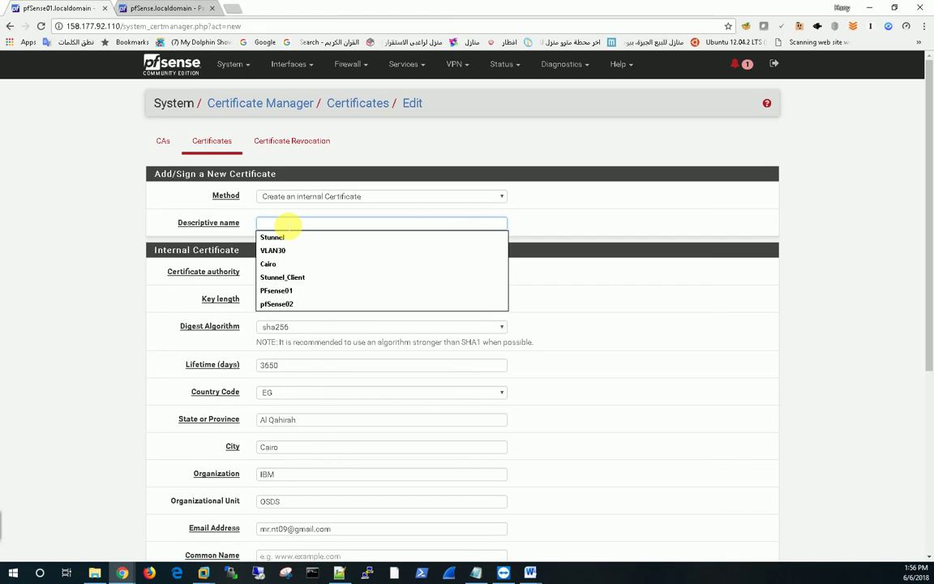
text(SSl_)
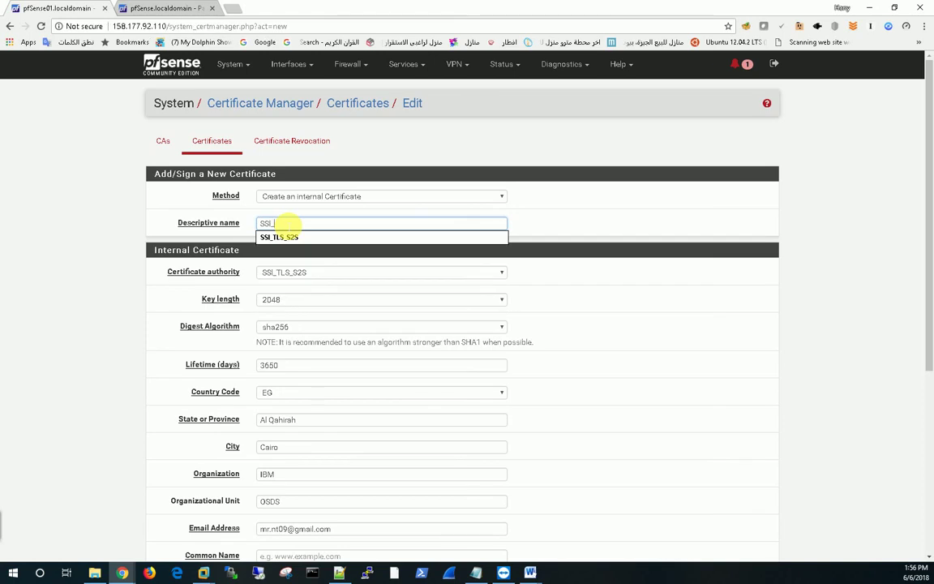
text(TLS_Ser)
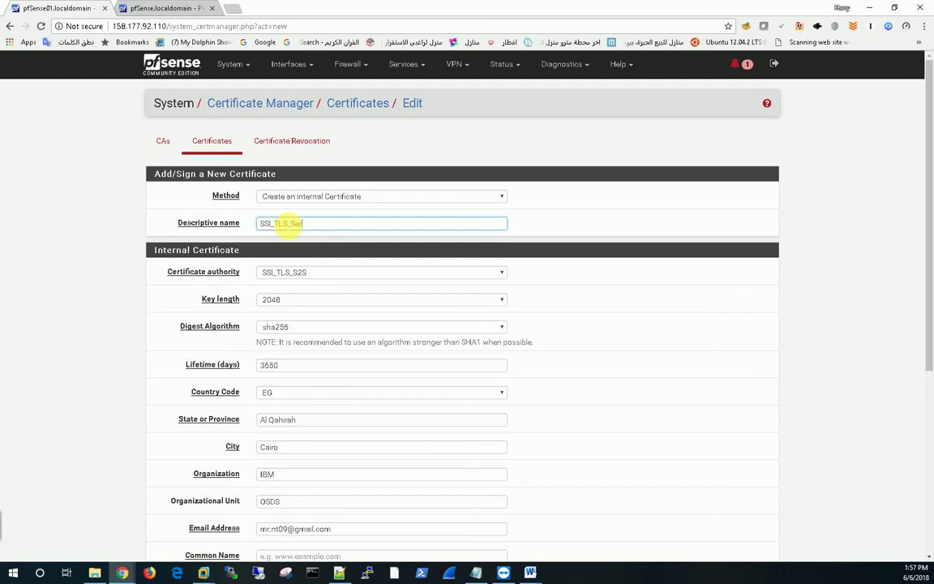
text(ver_Side)
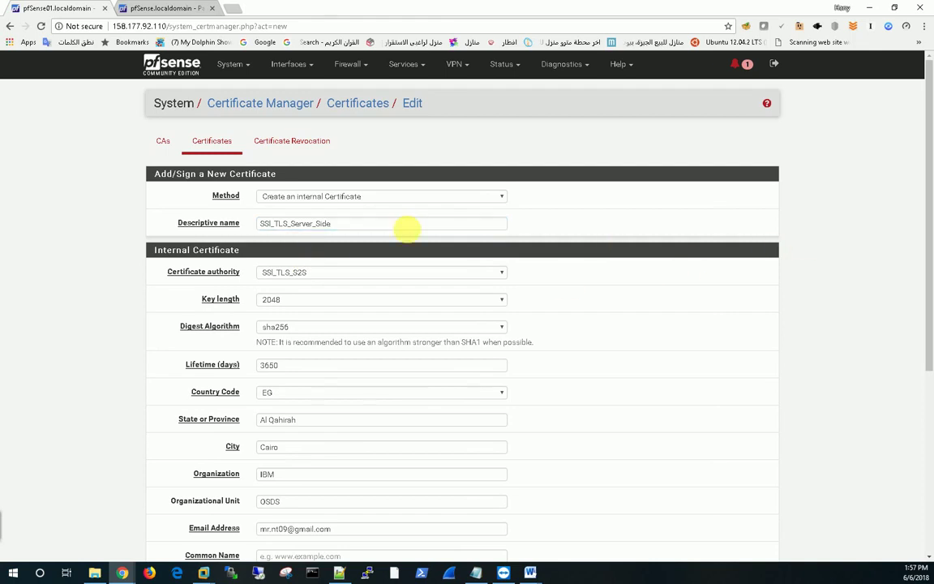
Copy the certificate's descriptive name and replace CA_Basic_Server with SSl_TLS_Server_Side in item 2 of the Word notes.
drag(402, 225, 255, 222)
right_click(286, 222)
click(303, 241)
click(823, 258)
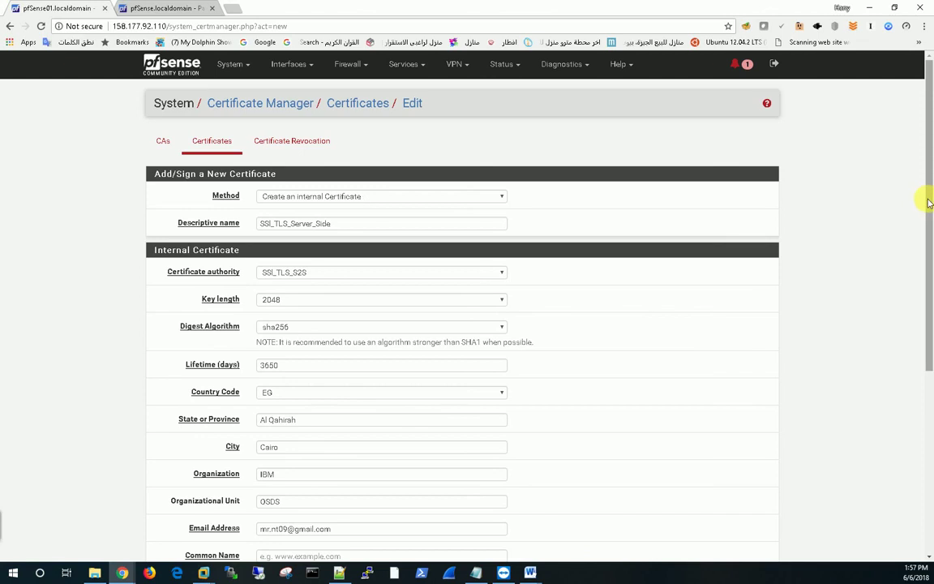
mouse_move(541, 575)
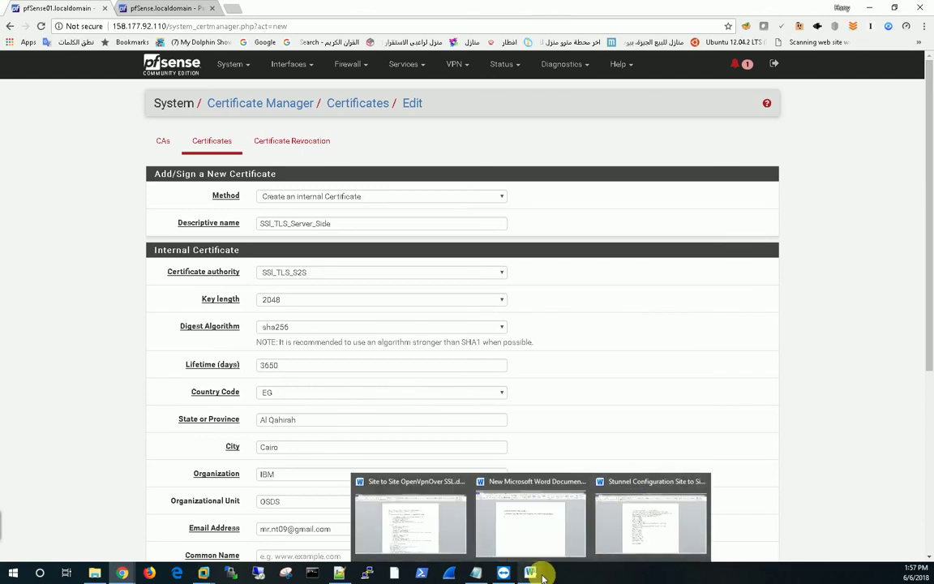
click(524, 531)
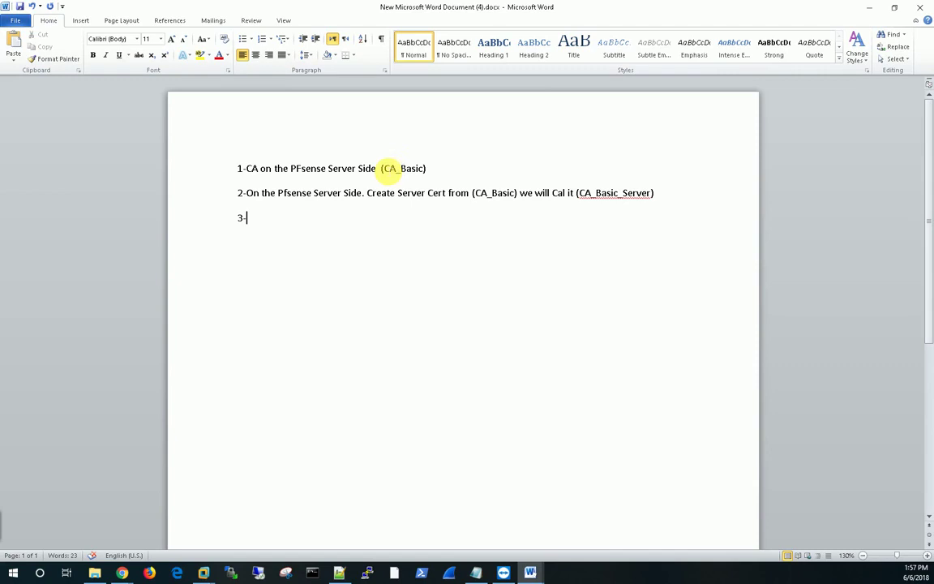
click(423, 169)
key(BackSpace)
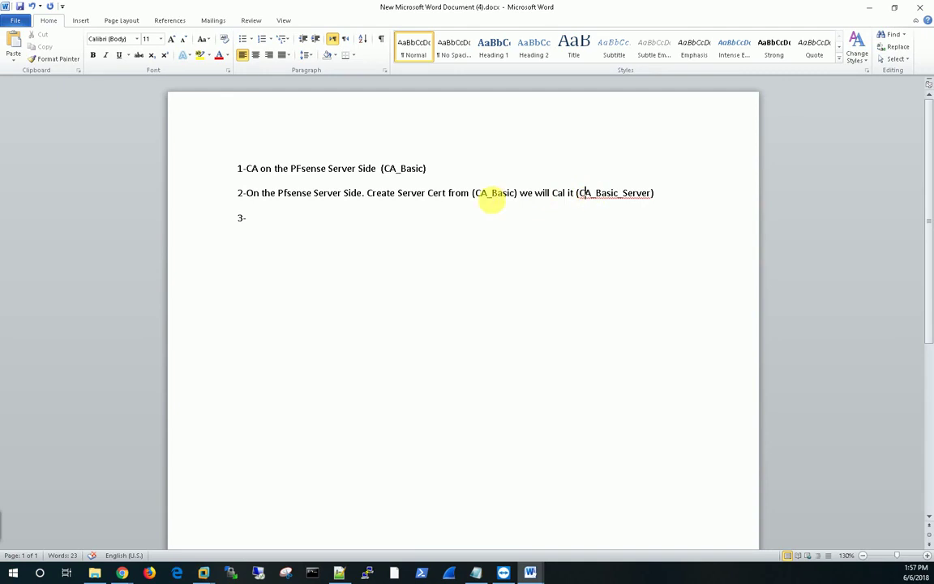
drag(581, 195, 635, 201)
key(ctrl+v)
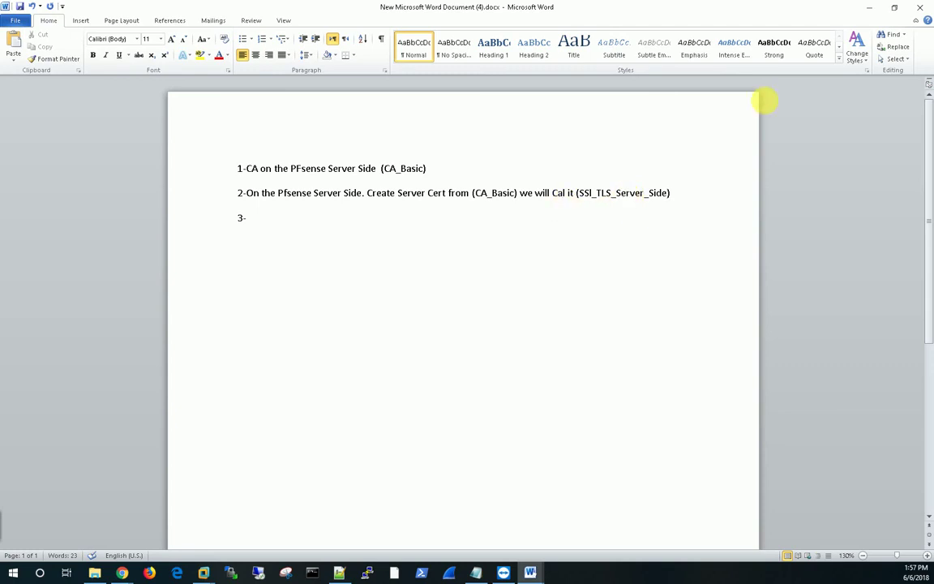
Return to the certificate form in the browser and set the certificate type to Server Certificate.
key(alt+Tab)
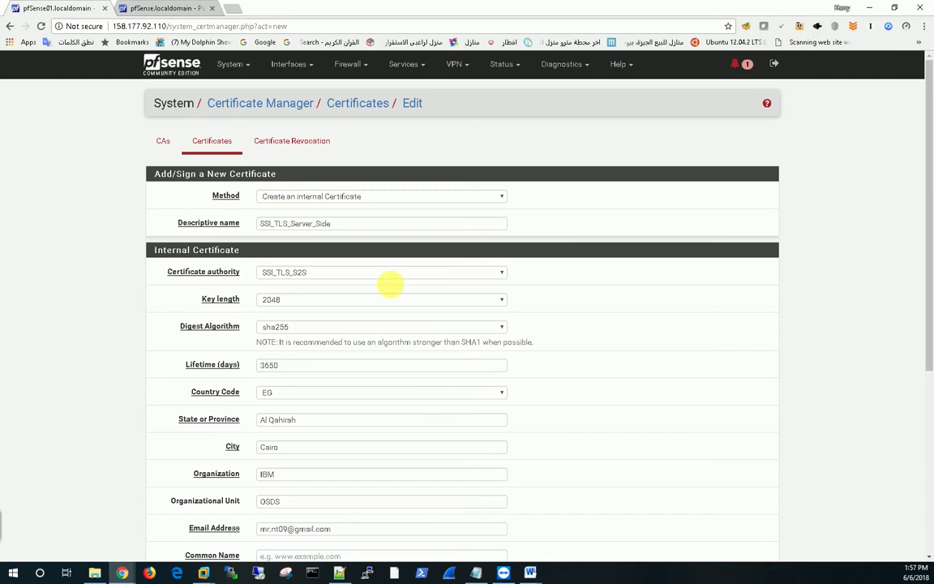
scroll(858, 367, down, 5)
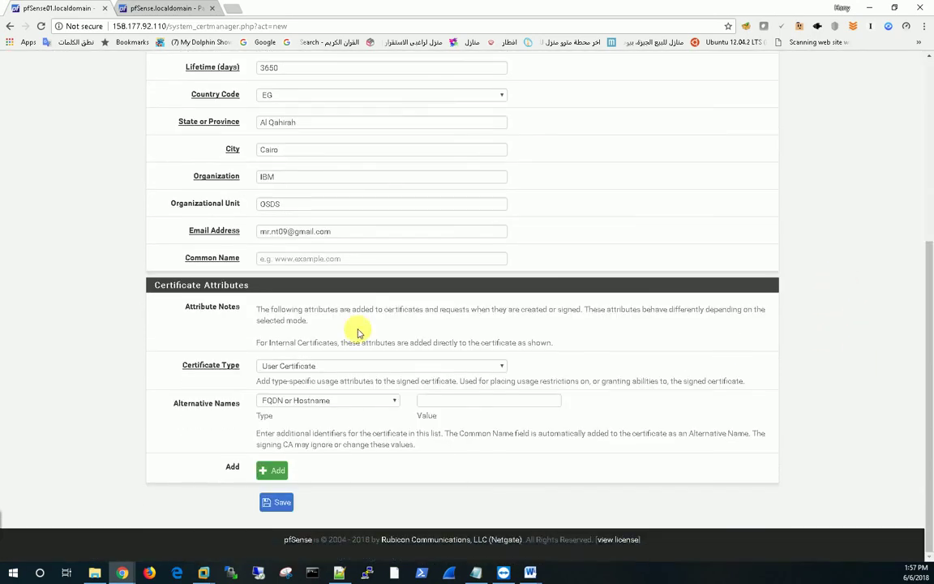
click(272, 366)
click(275, 377)
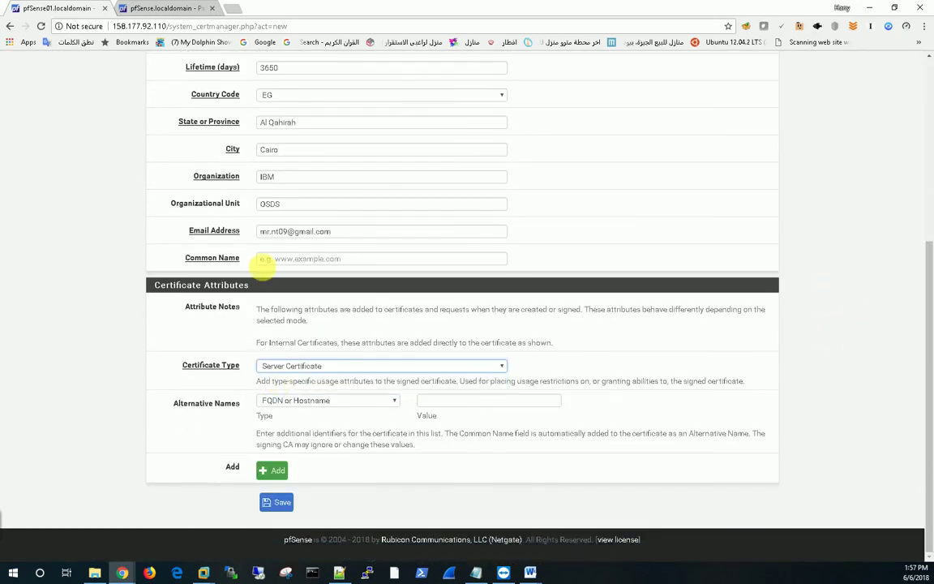
Set the certificate's common name to internal-ca_SSL_Server, save it, and check its entry in the certificates list.
click(266, 258)
click(278, 271)
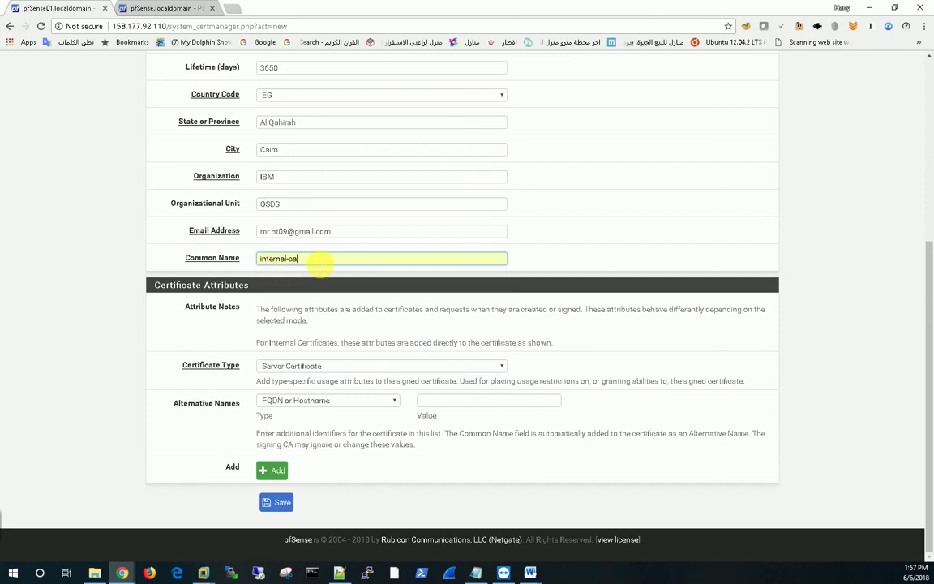
text(_SSL)
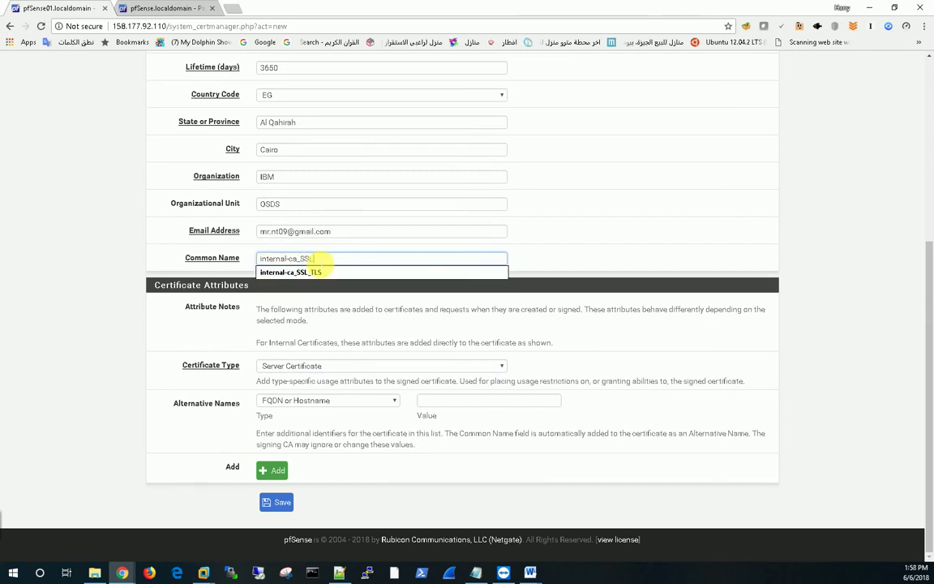
text(_Se)
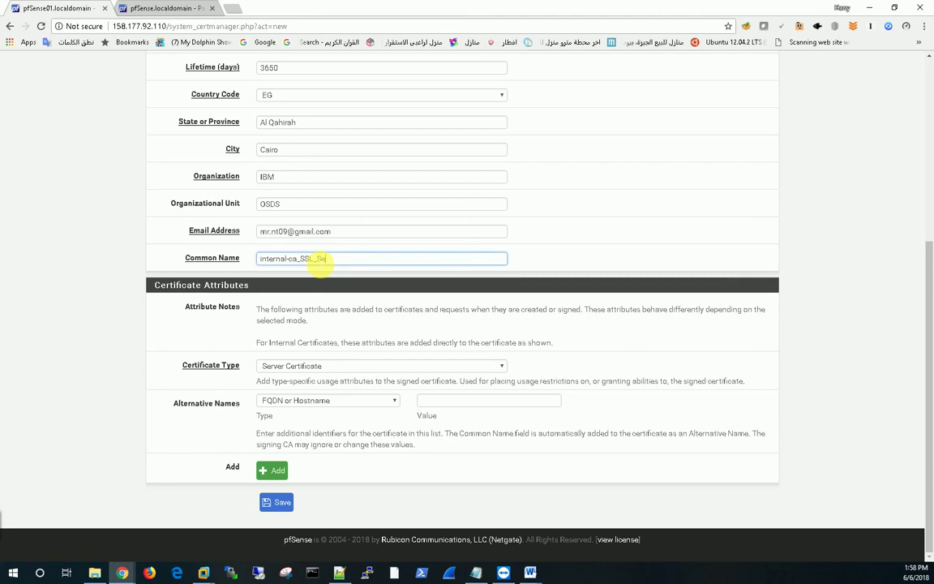
text(rver)
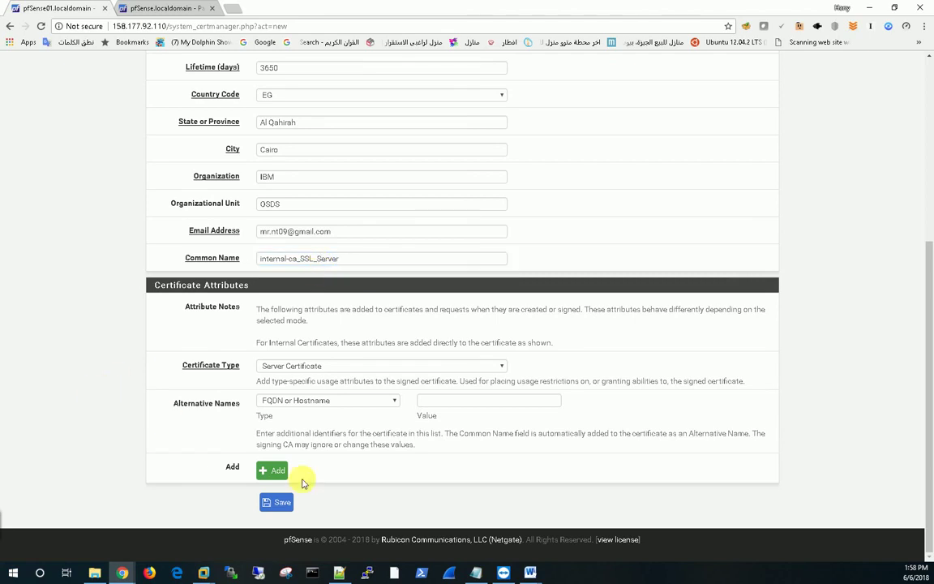
click(277, 502)
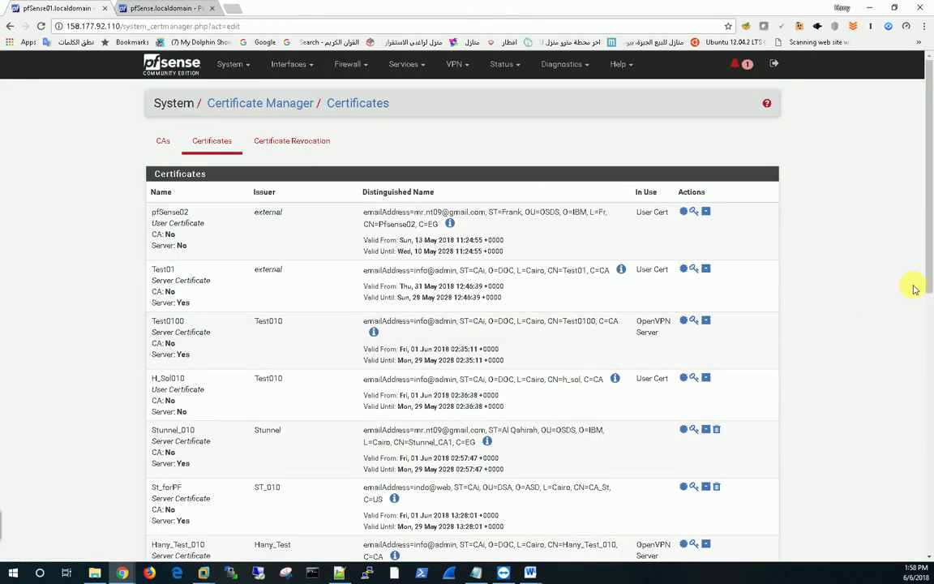
drag(930, 205, 927, 416)
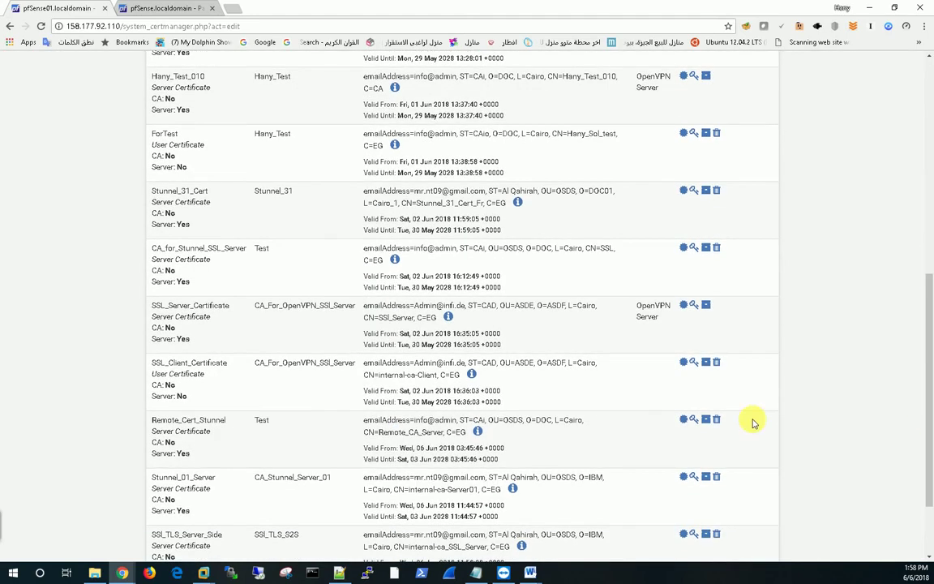
scroll(857, 403, down, 2)
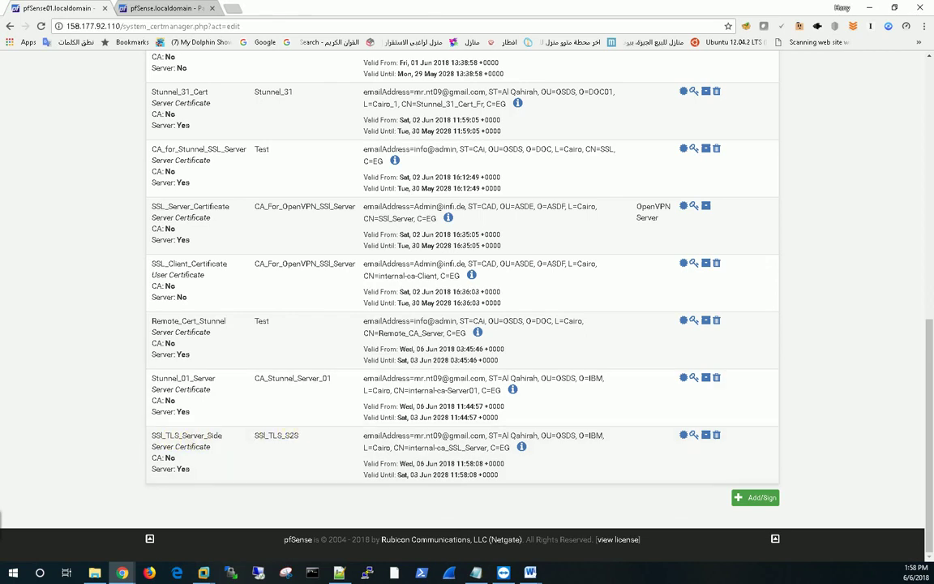
Switch to the Word notes, replace both CA_Basic mentions with SSl_TLS_S2S, and minimize the document.
key(alt+Left)
drag(923, 271, 928, 62)
key(alt+Tab)
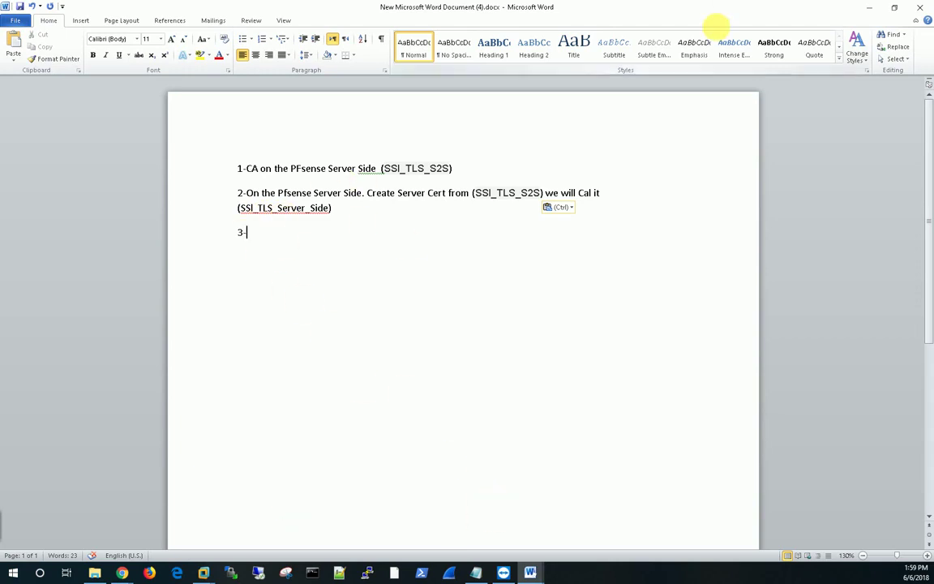
click(869, 8)
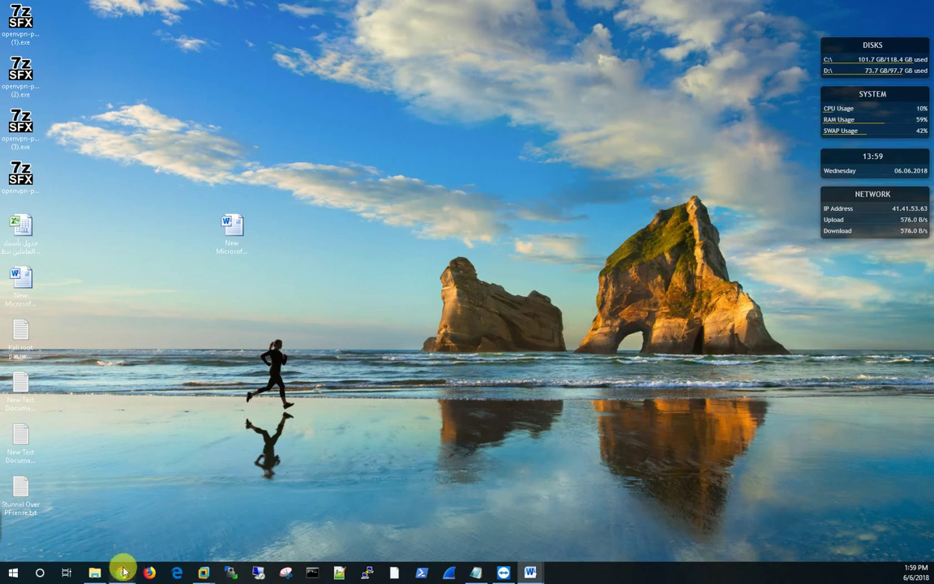
Switch to the pfSense01 browser window, show the certificates list, and start adding a new certificate.
mouse_move(124, 572)
click(293, 520)
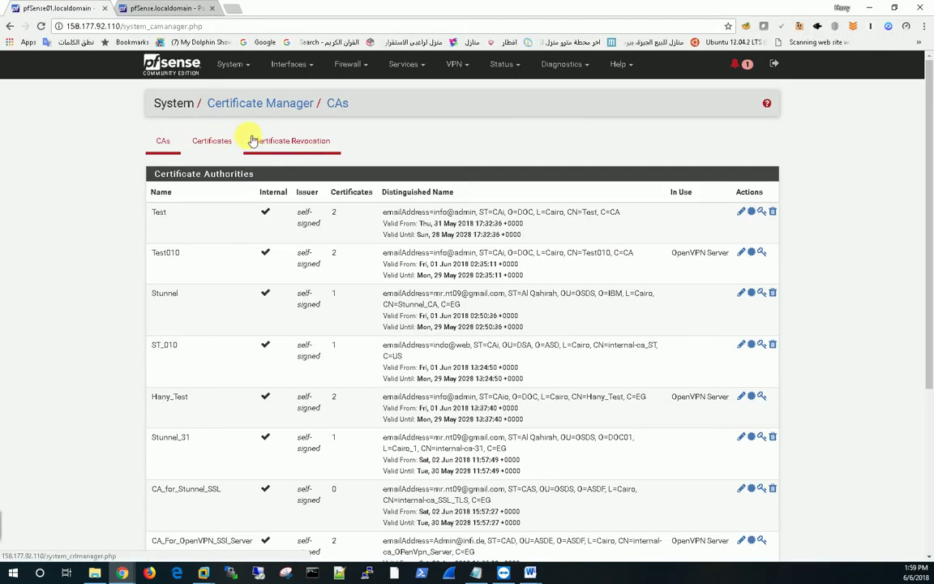
click(212, 143)
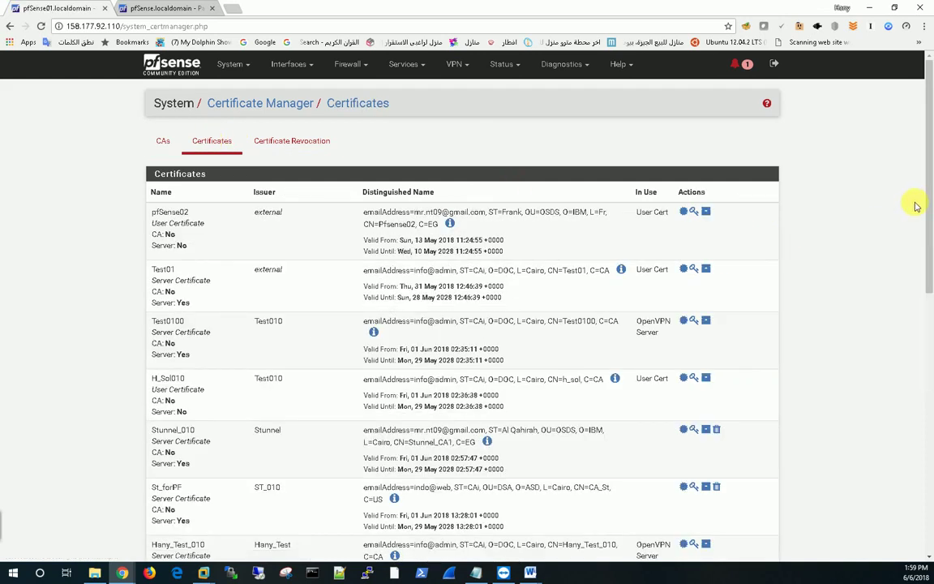
drag(929, 181, 714, 500)
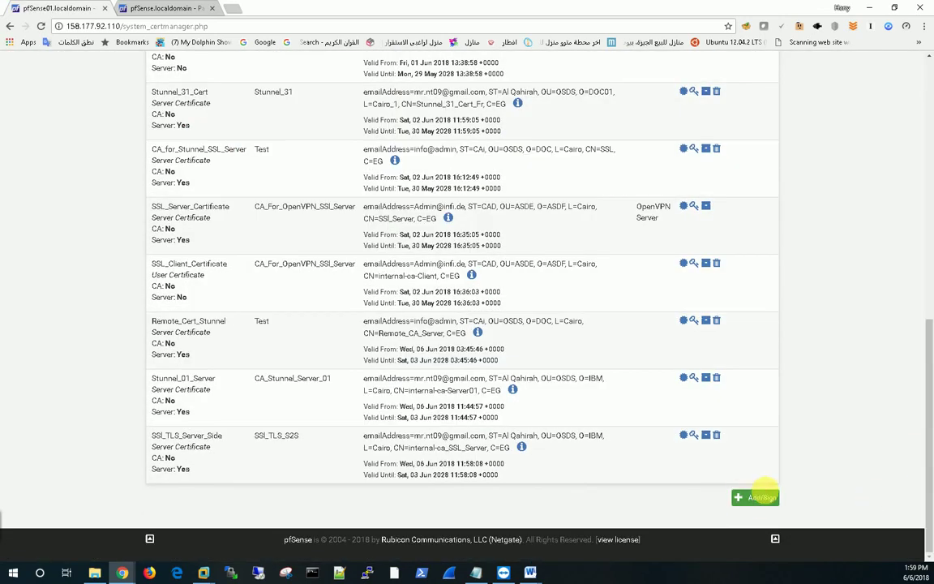
click(761, 496)
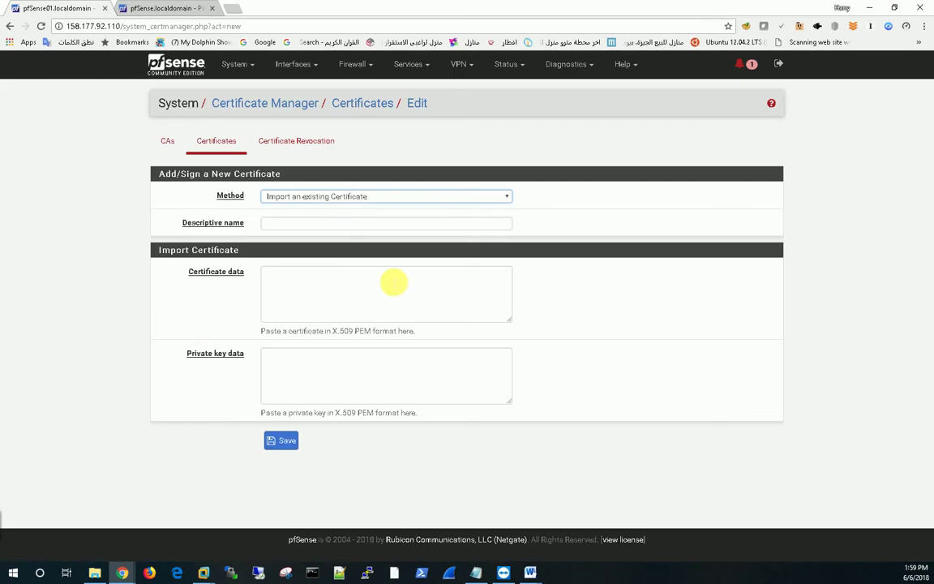
Set the method to Create an internal Certificate and choose SSl_TLS_S2S as the certificate authority.
click(331, 197)
click(314, 218)
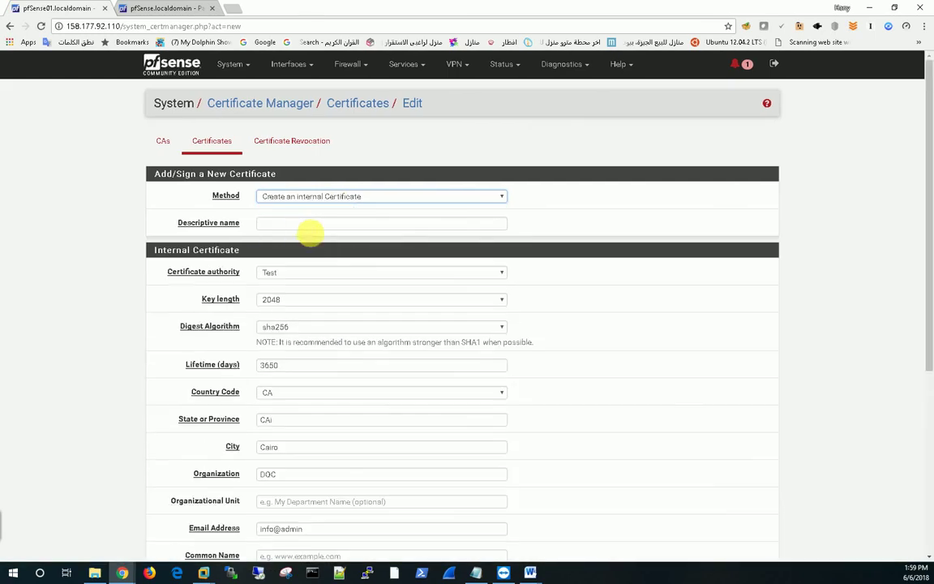
click(289, 273)
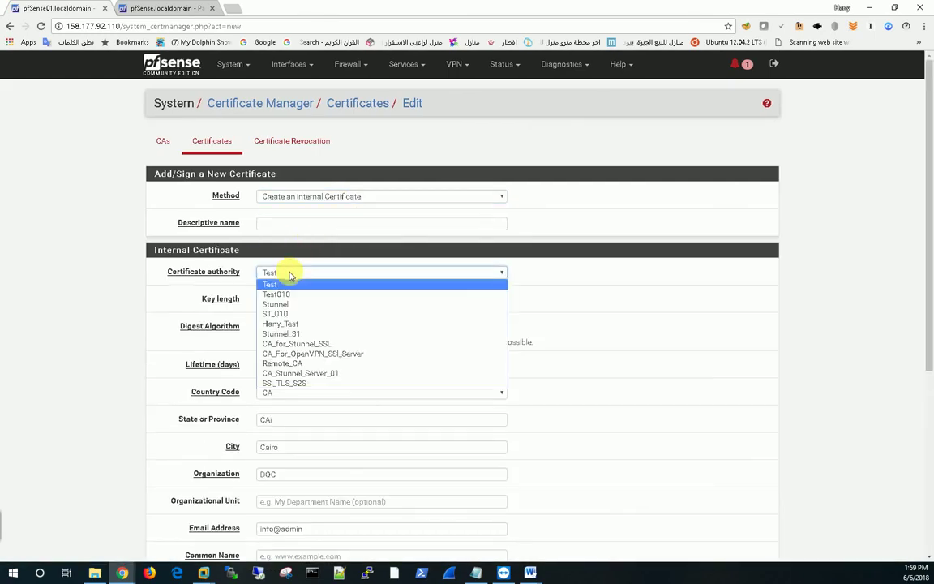
click(299, 383)
click(290, 223)
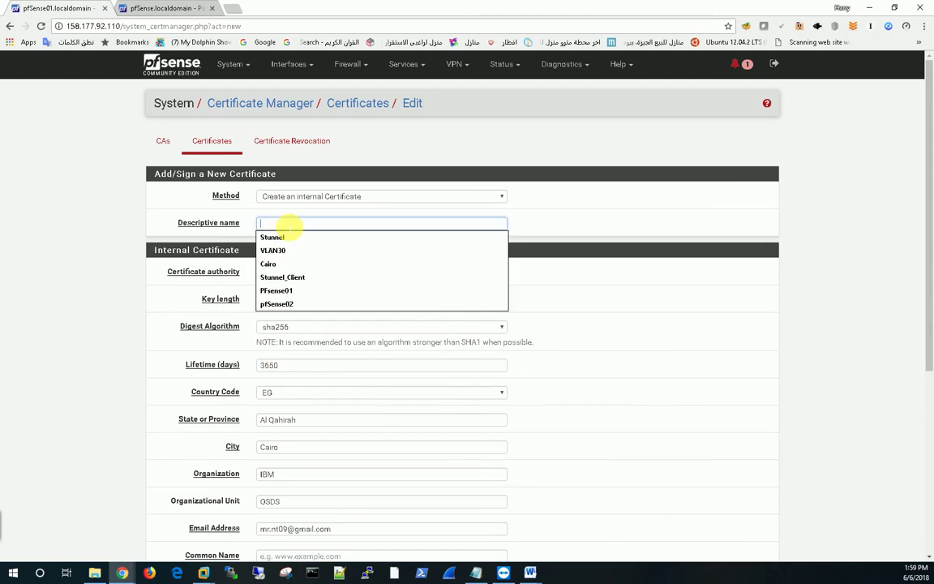
Switch to the New Microsoft Word Document (4) notes and copy the name SSl_TLS_Server_Side from item 2.
click(869, 8)
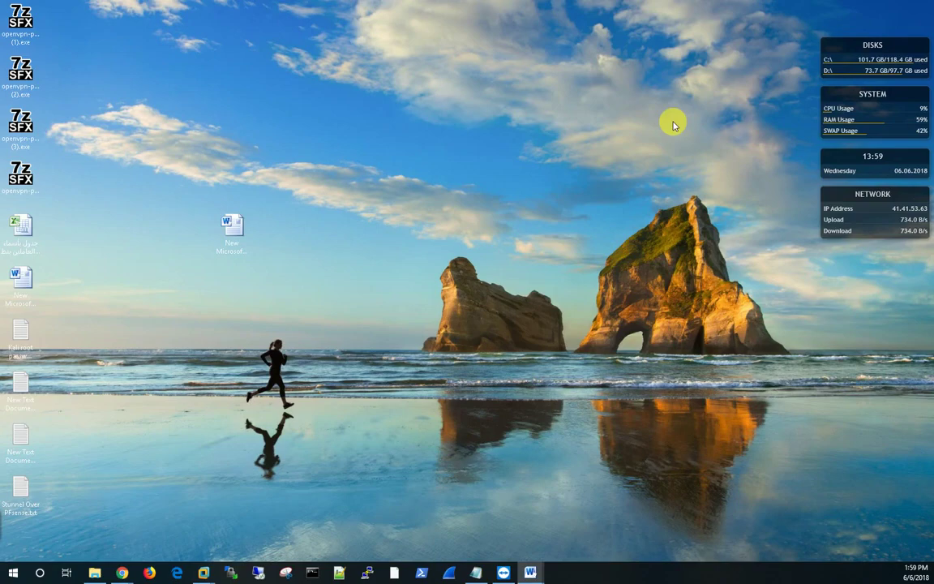
mouse_move(532, 570)
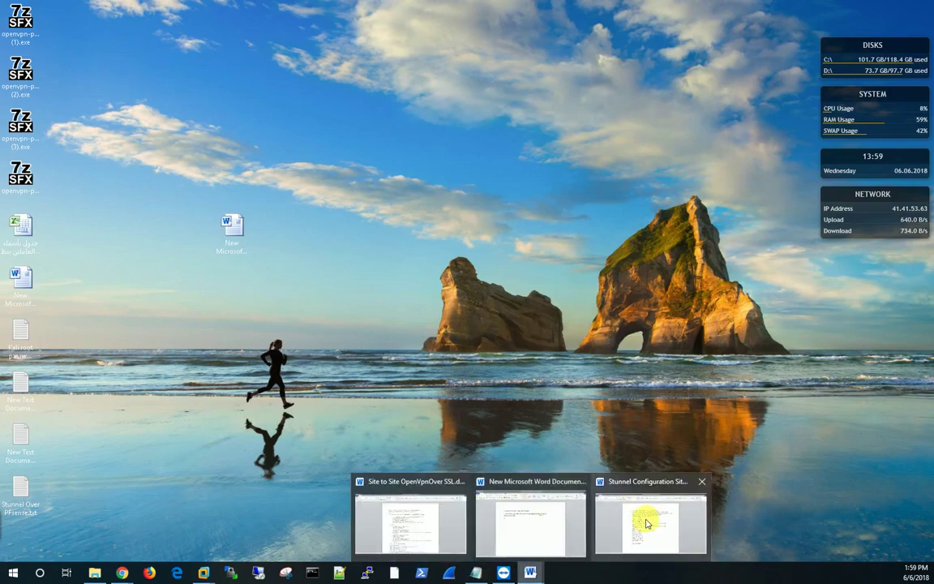
click(533, 525)
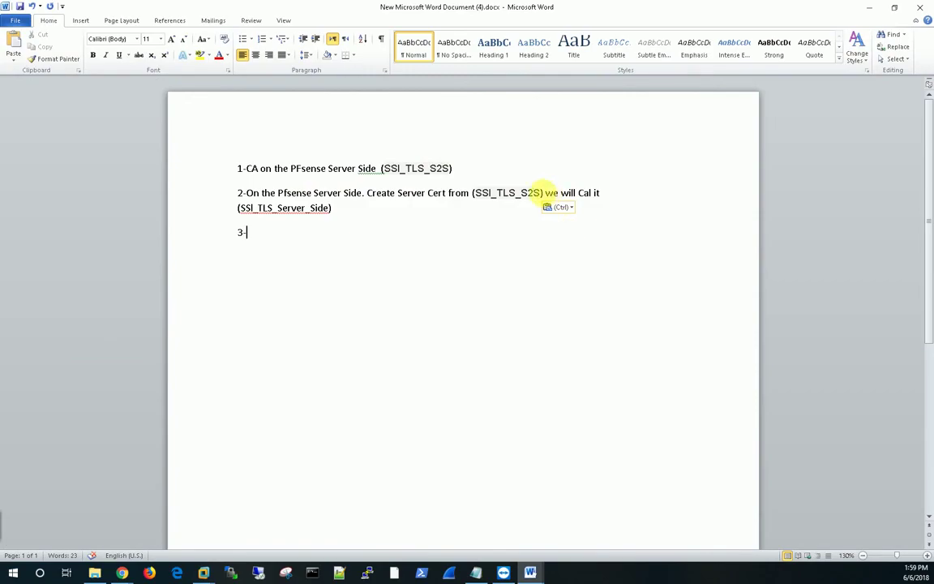
drag(328, 208, 242, 208)
key(ctrl+c)
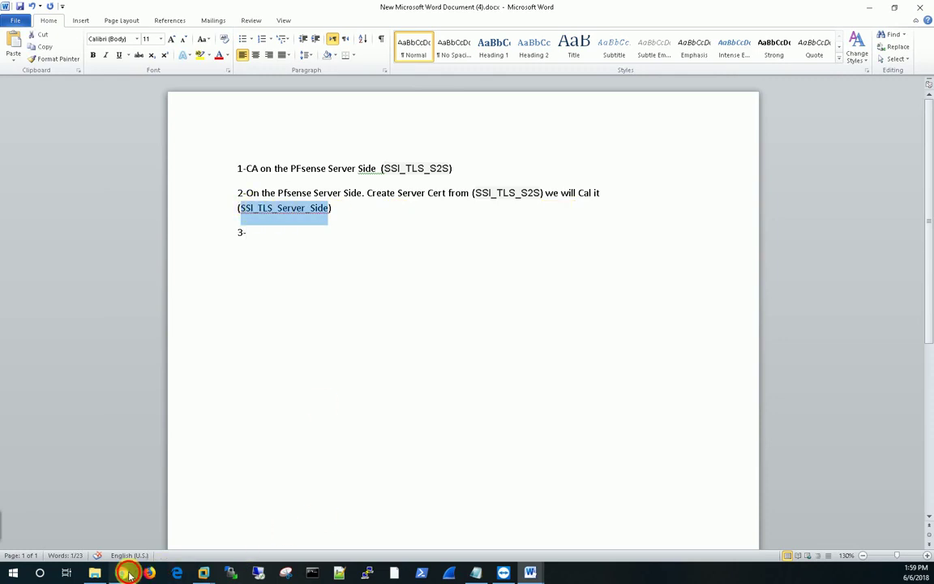
Return to the certificate form, paste the copied name as the descriptive name, and change it to SSl_TLS_Client_Side.
mouse_move(128, 574)
click(292, 507)
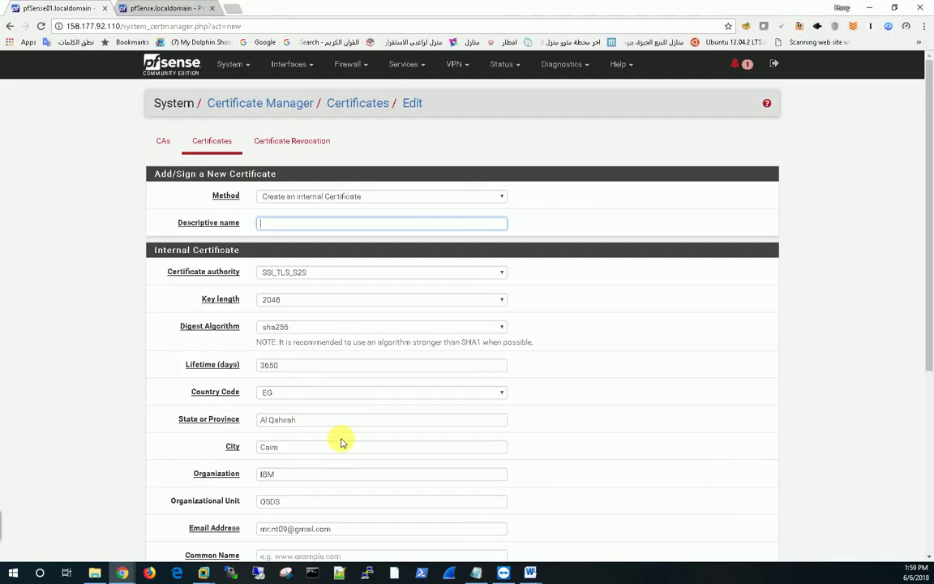
click(273, 222)
key(ctrl+v)
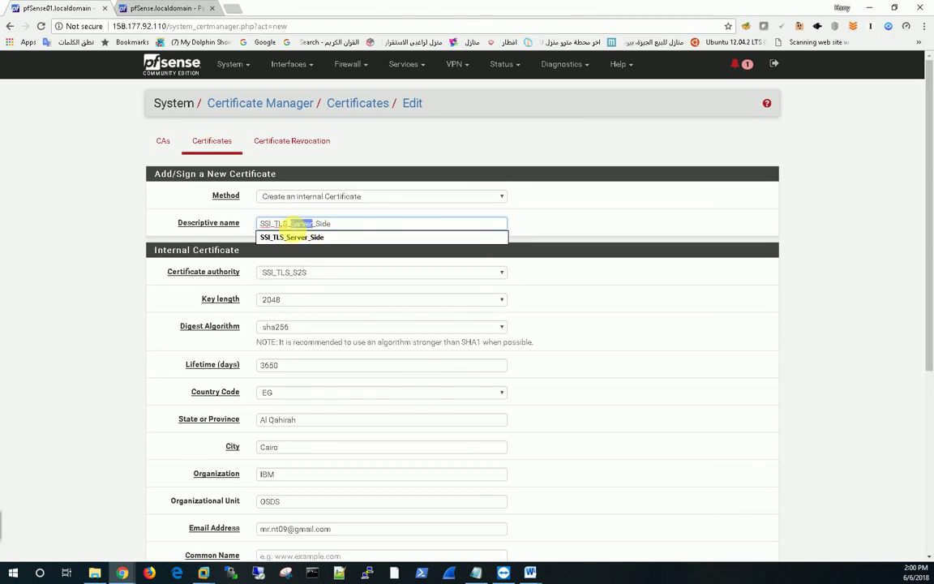
text(Client)
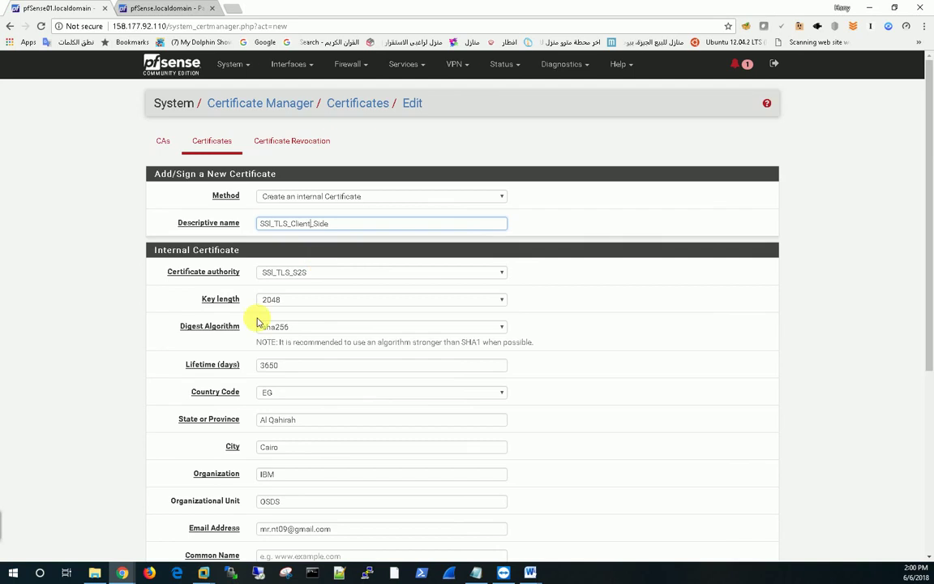
Set the certificate's common name to internal-ca_Client_Side and save the certificate.
scroll(195, 320, down, 3)
click(300, 391)
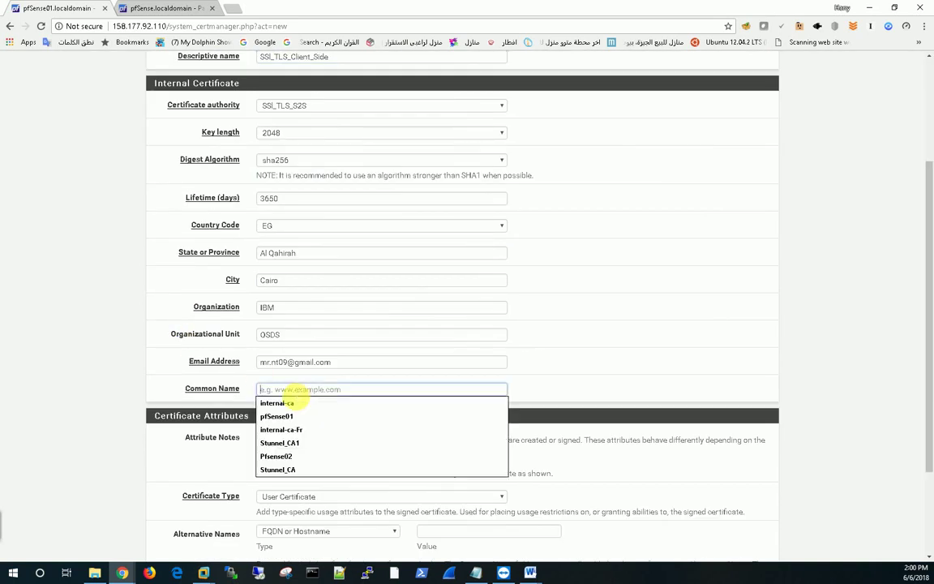
click(279, 403)
click(329, 391)
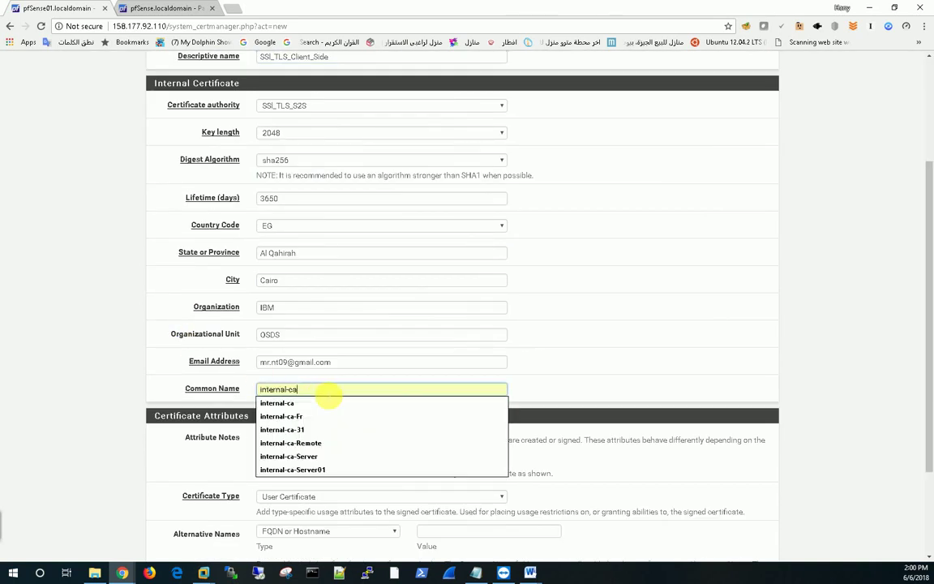
text(_)
text(CVk)
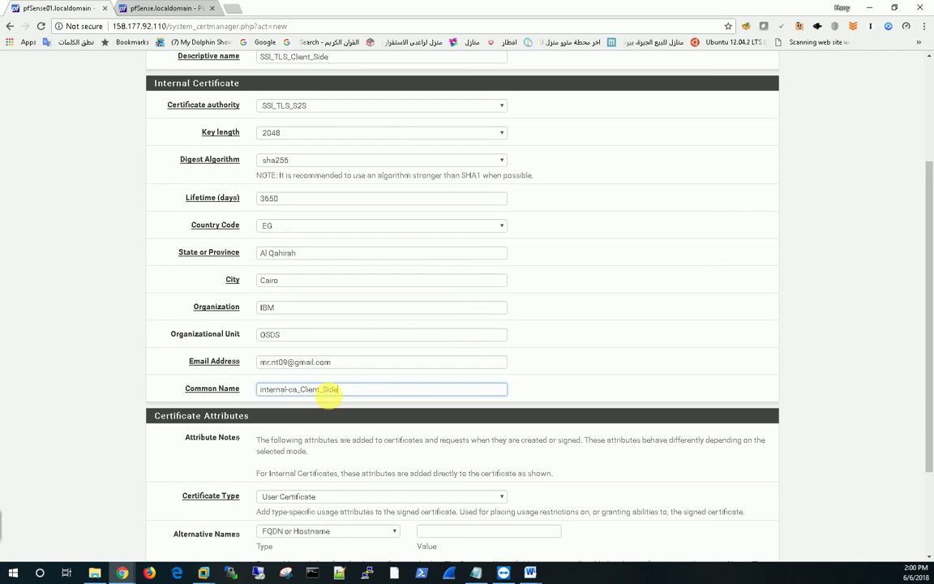
click(69, 384)
scroll(113, 398, down, 3)
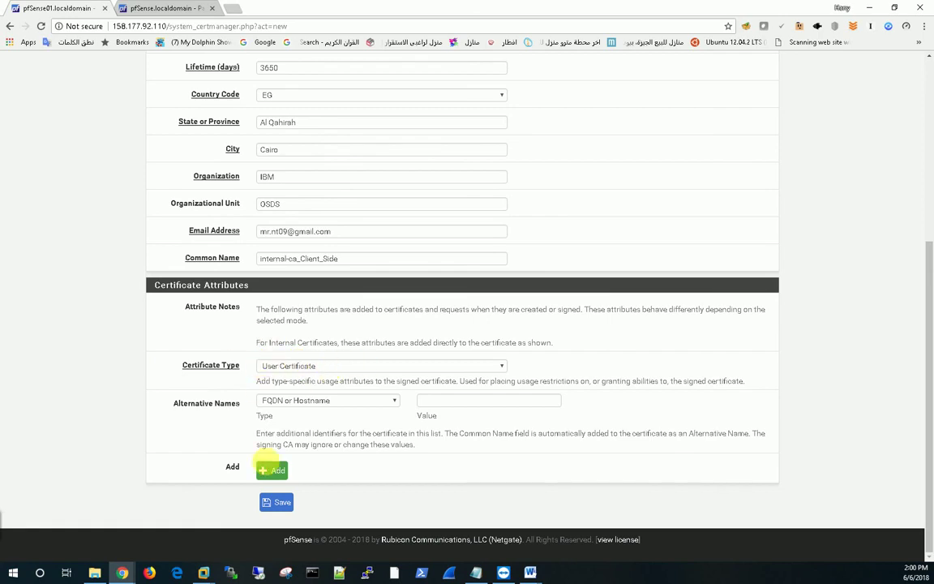
click(280, 503)
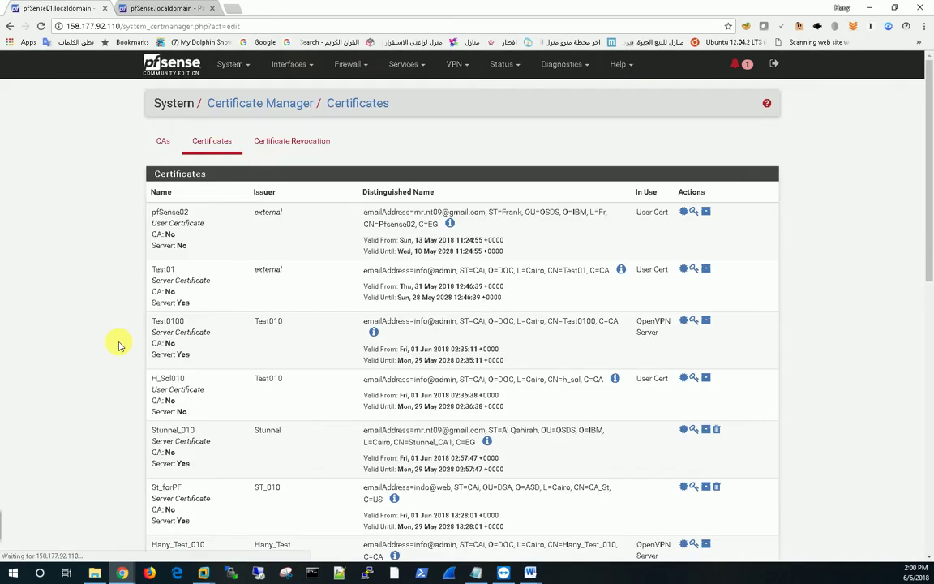
Copy the name SSl_TLS_Client_Side from the new entry in the certificates list.
scroll(799, 333, down, 8)
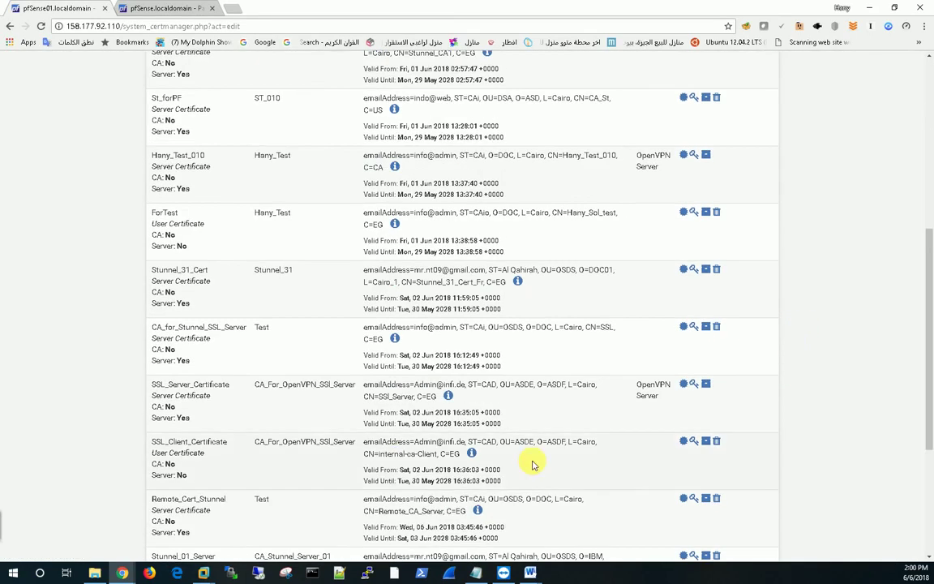
drag(237, 456, 159, 450)
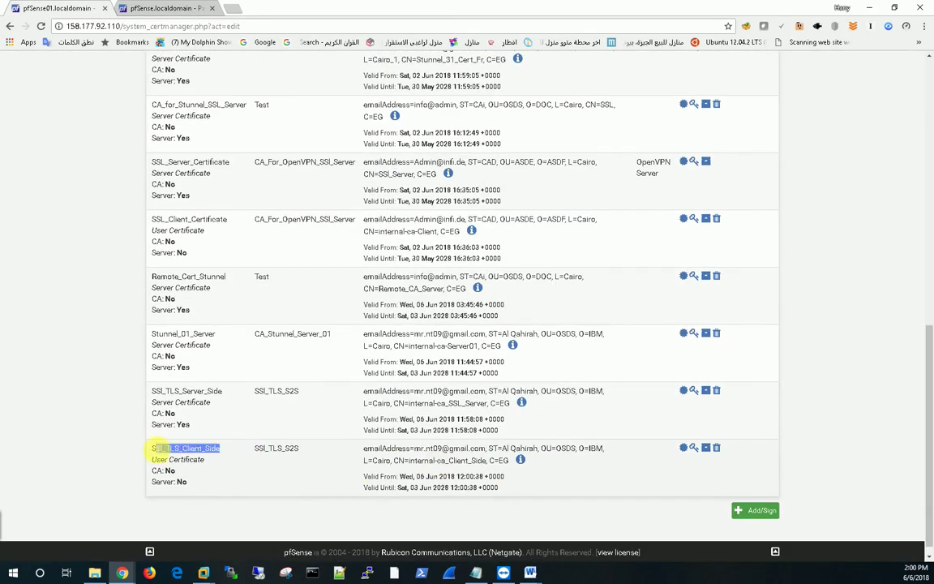
right_click(183, 452)
click(199, 463)
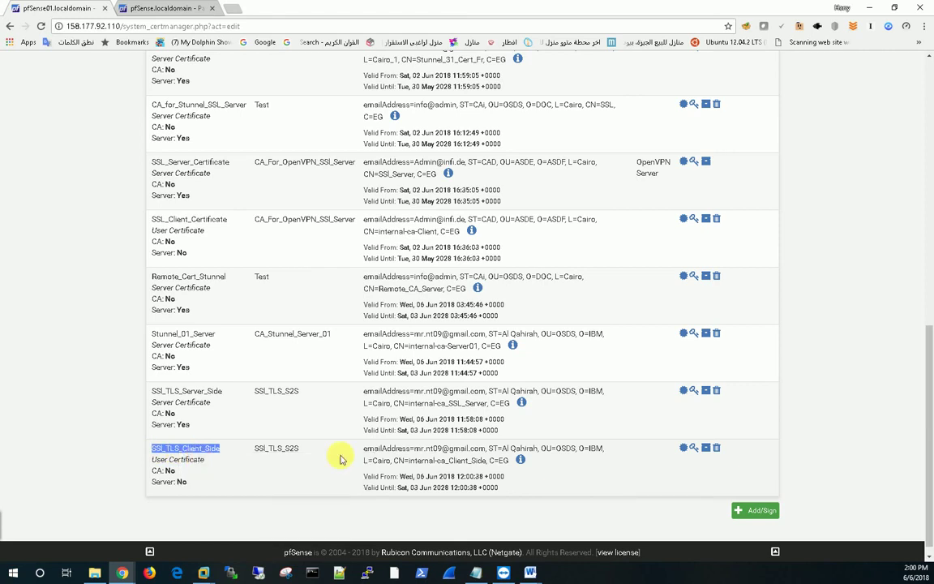
Go back to the Word notes and paste SSl_TLS_Client_Side at the end of item 2.
click(868, 7)
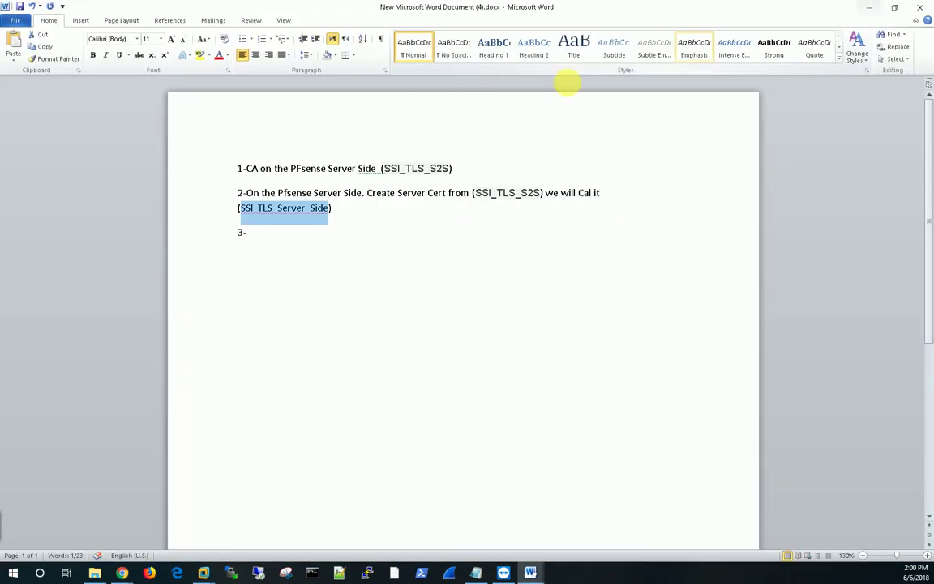
click(284, 231)
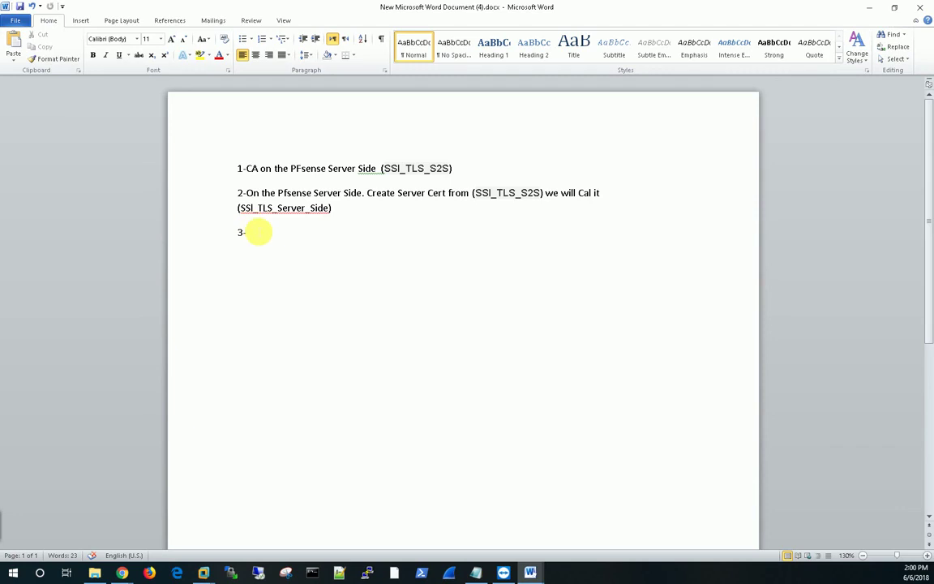
double_click(251, 194)
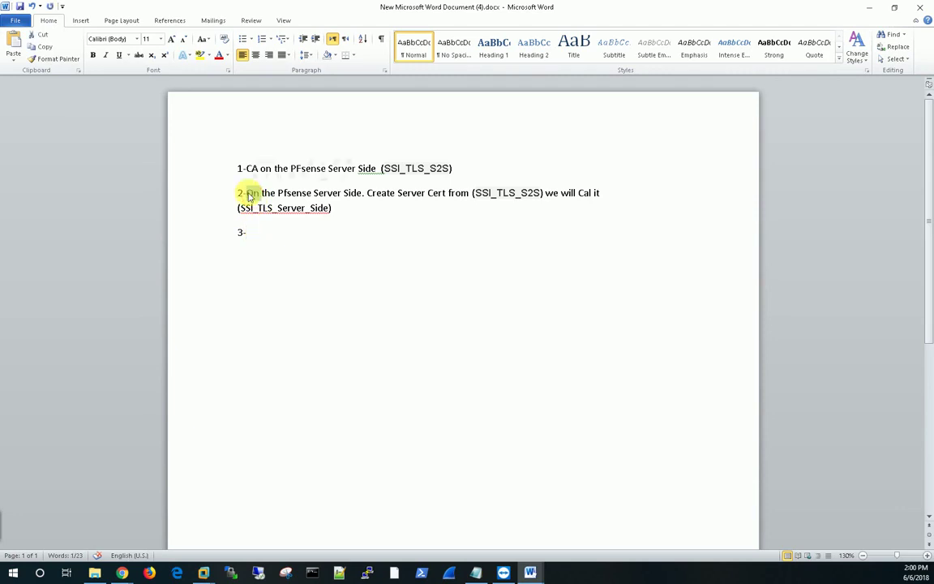
click(264, 231)
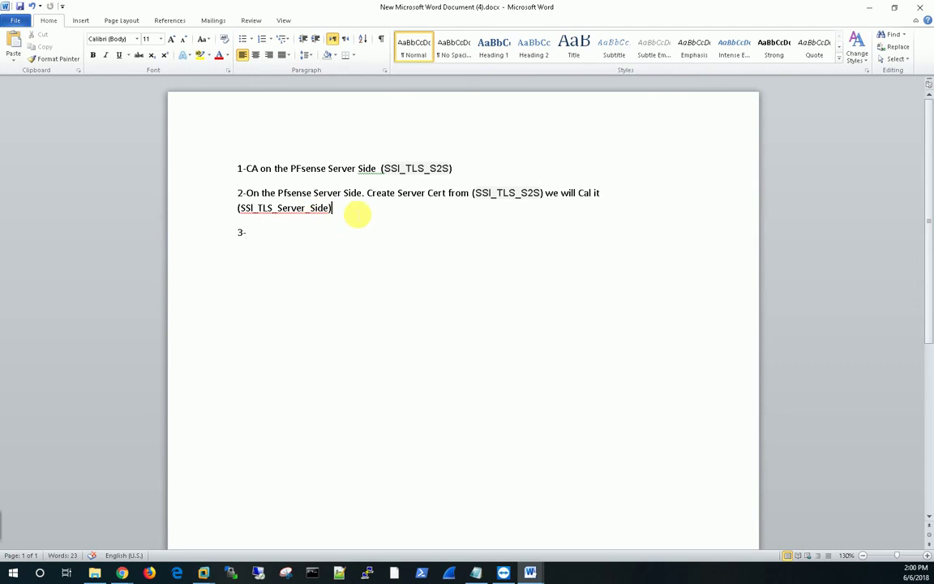
key(ctrl+v)
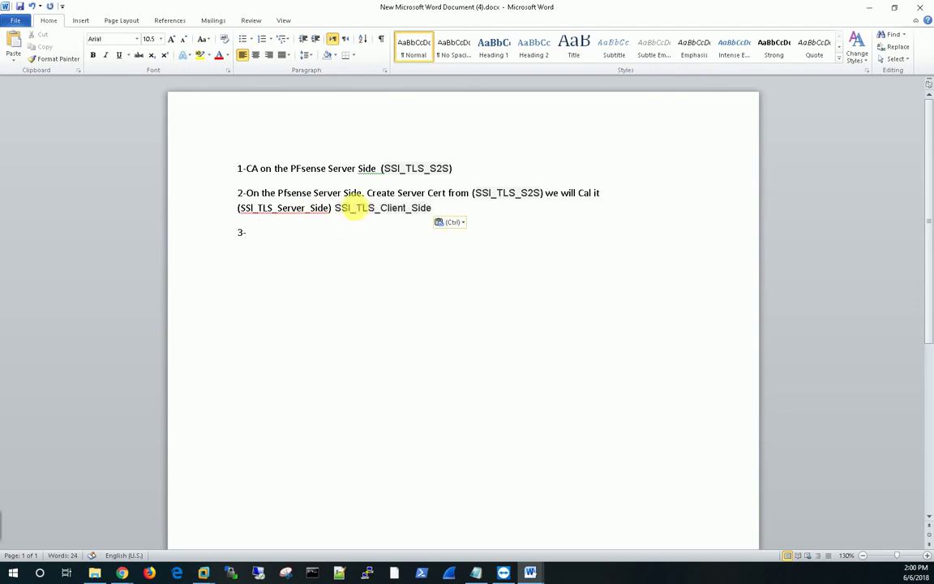
Duplicate the full text of item 2, including the client certificate name, into item 3.
drag(246, 193, 609, 213)
click(254, 238)
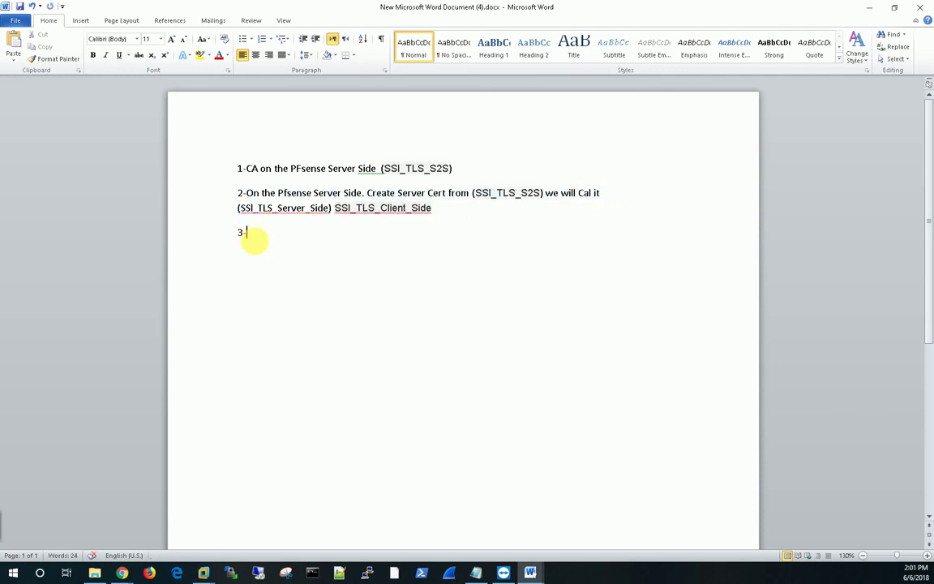
key(ctrl+v)
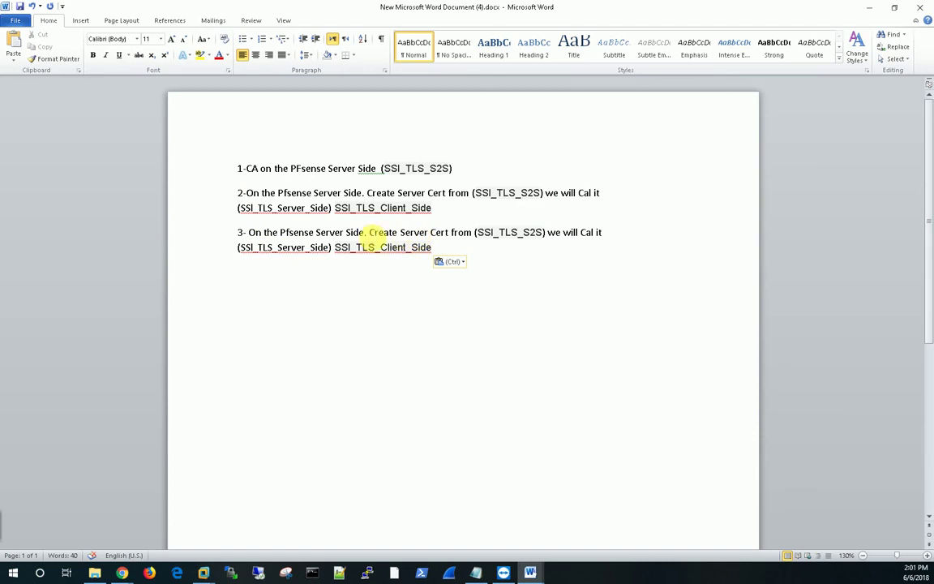
Replace the word Server with Client before "Cert" in item 3 of the notes.
double_click(414, 233)
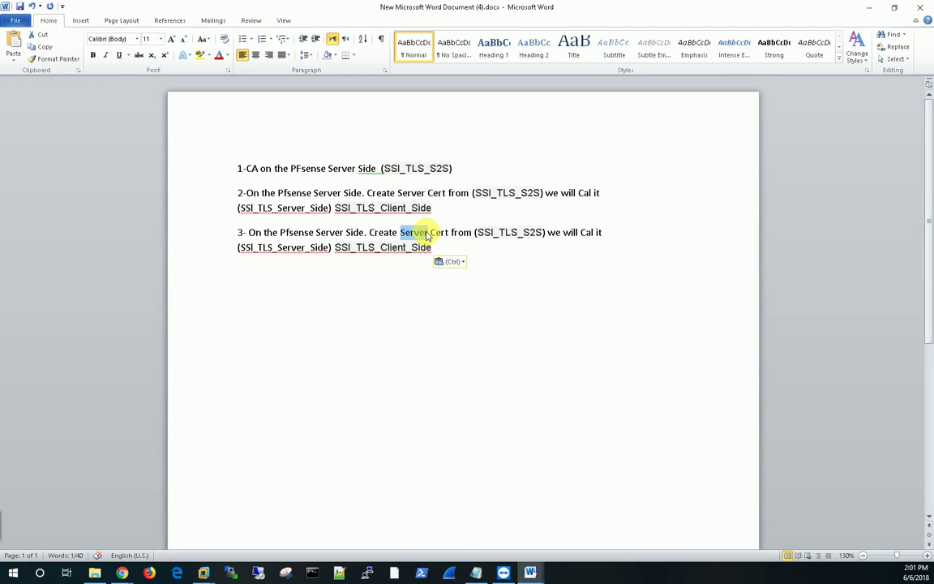
text(Cleint)
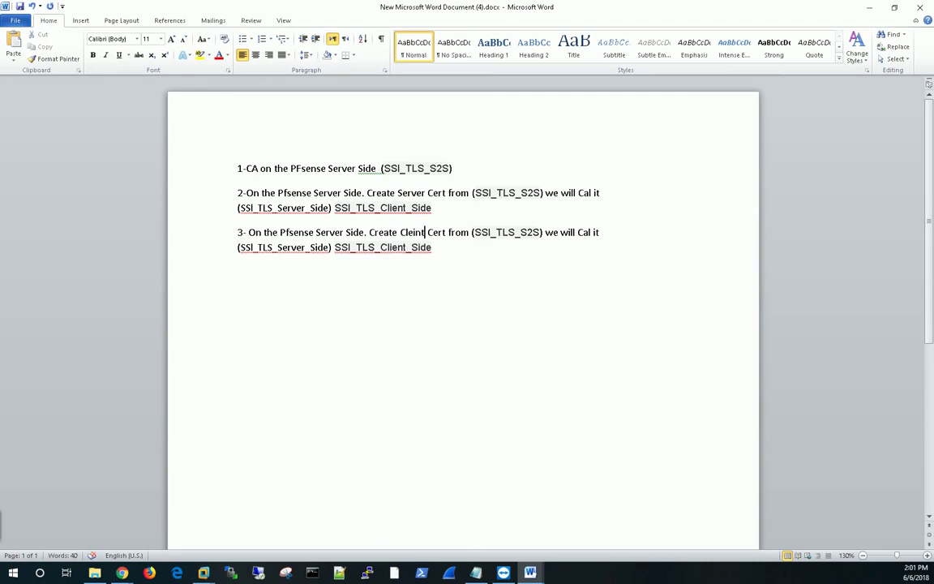
key(BackSpace)
key(BackSpace)
key(BackSpace)
key(BackSpace)
key(BackSpace)
text(lient)
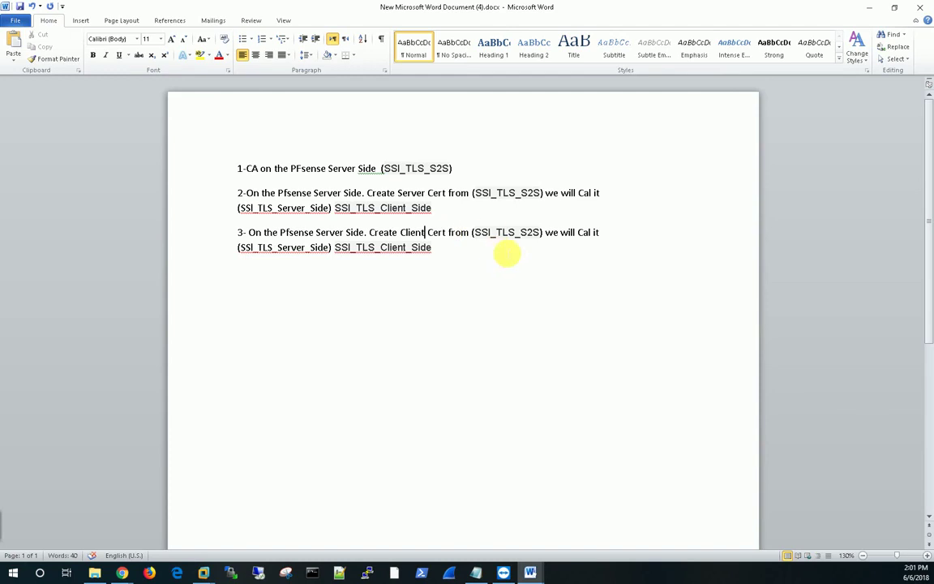
Delete the trailing certificate name in item 3 and replace the name in parentheses with the copied SSl_TLS_Client_Side.
drag(431, 250, 347, 252)
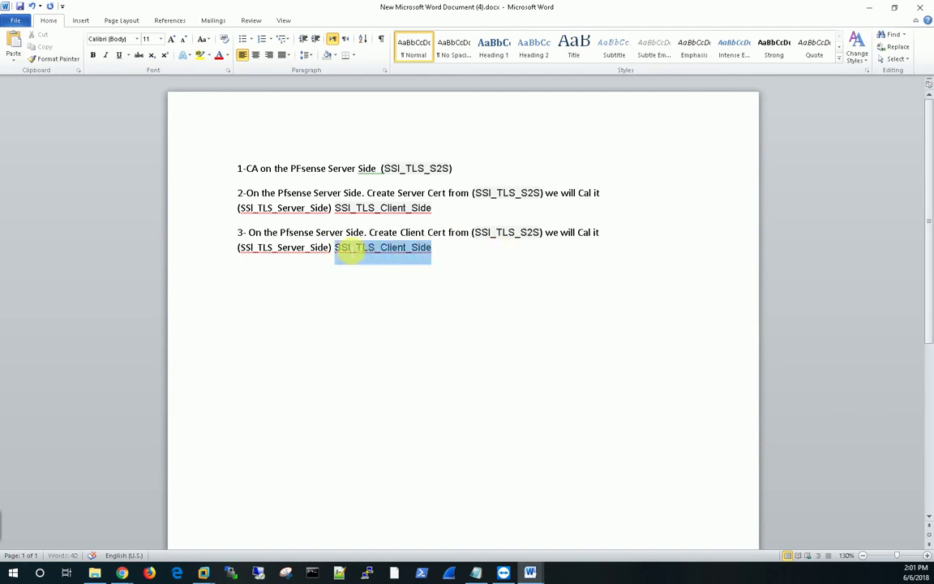
key(Delete)
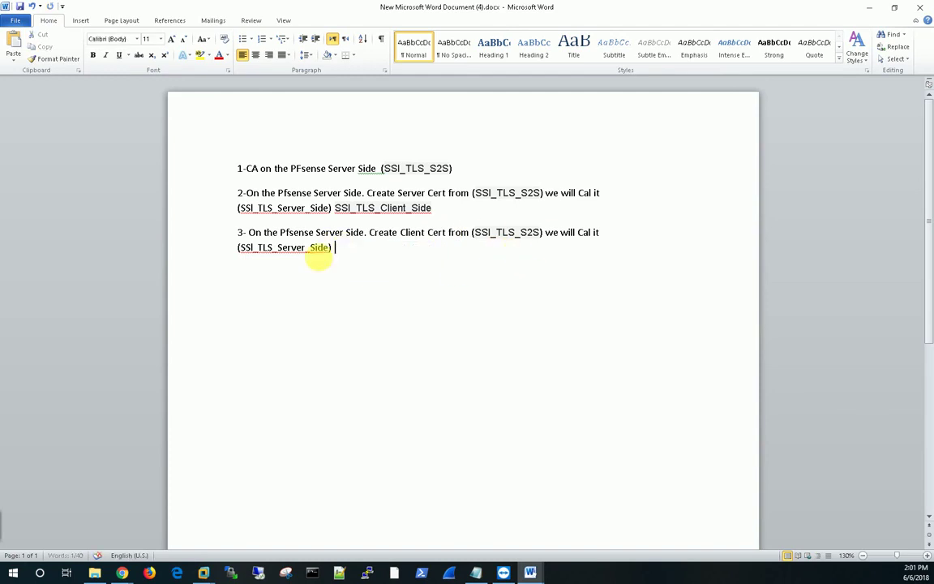
drag(328, 249, 248, 252)
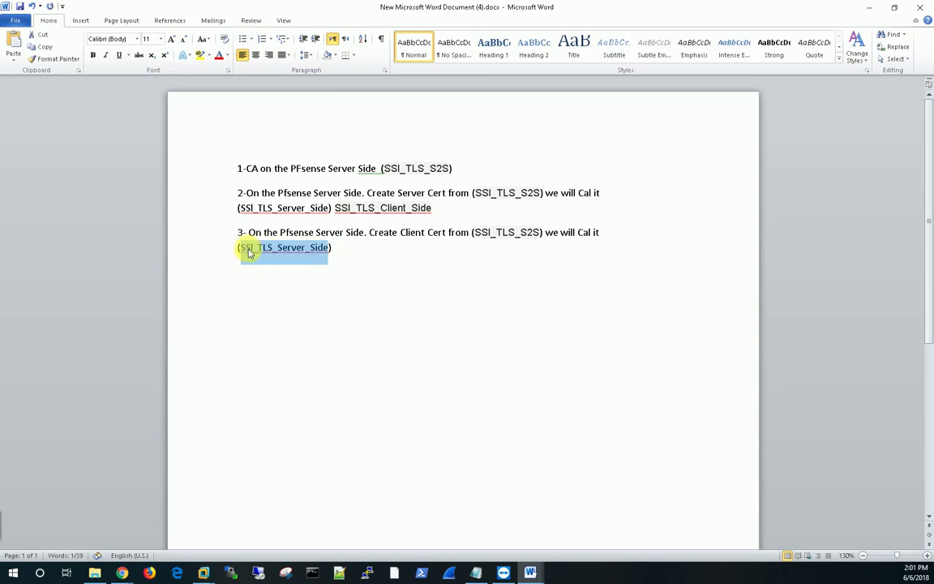
key(ctrl+v)
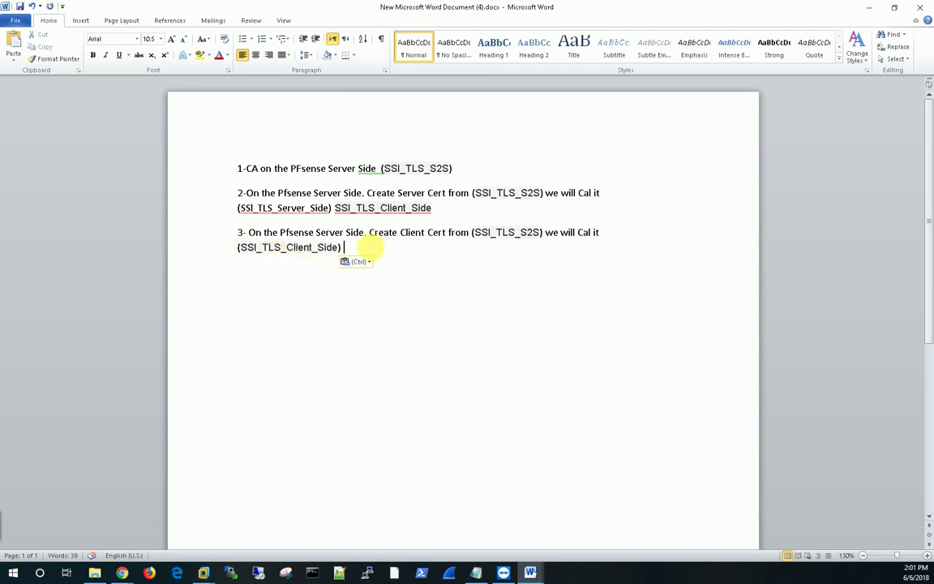
Add a new item reading "4-Export" below item 3 of the notes.
click(372, 247)
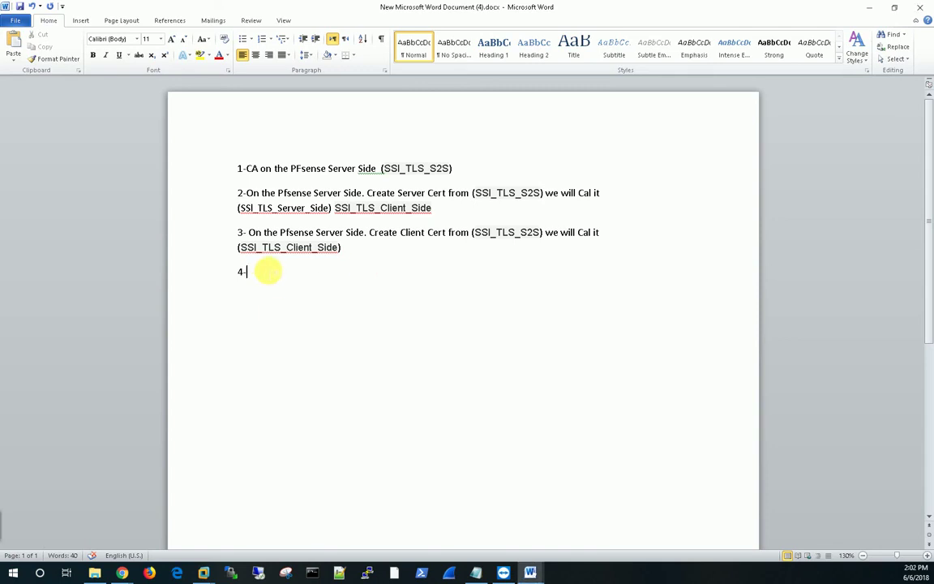
text(Ex)
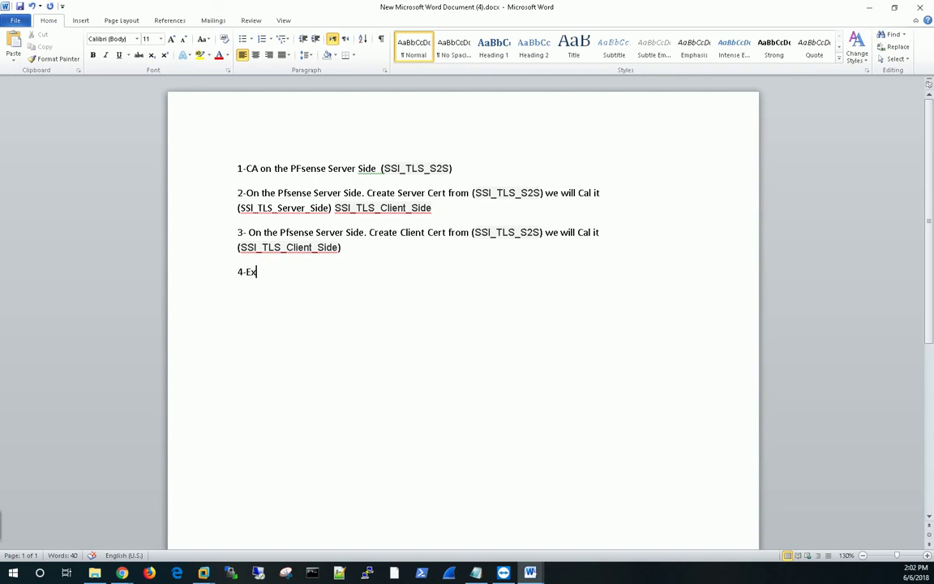
text(rt)
key(BackSpace)
key(BackSpace)
key(BackSpace)
text(ort)
Add the sub-item "a-CA from the server Side without the Private Key" under item 4.
key(Return)
text(a-CA from t)
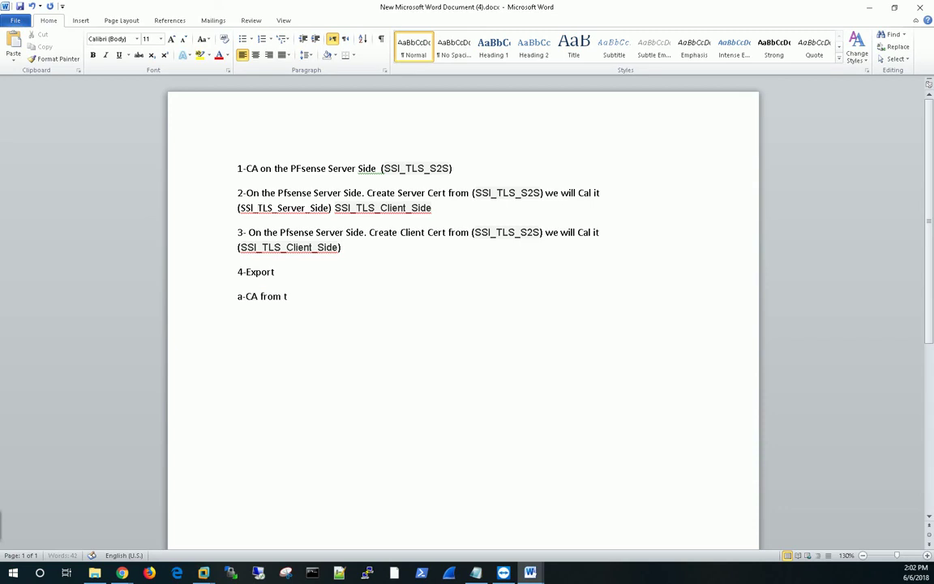
text(he server Side)
text(withou)
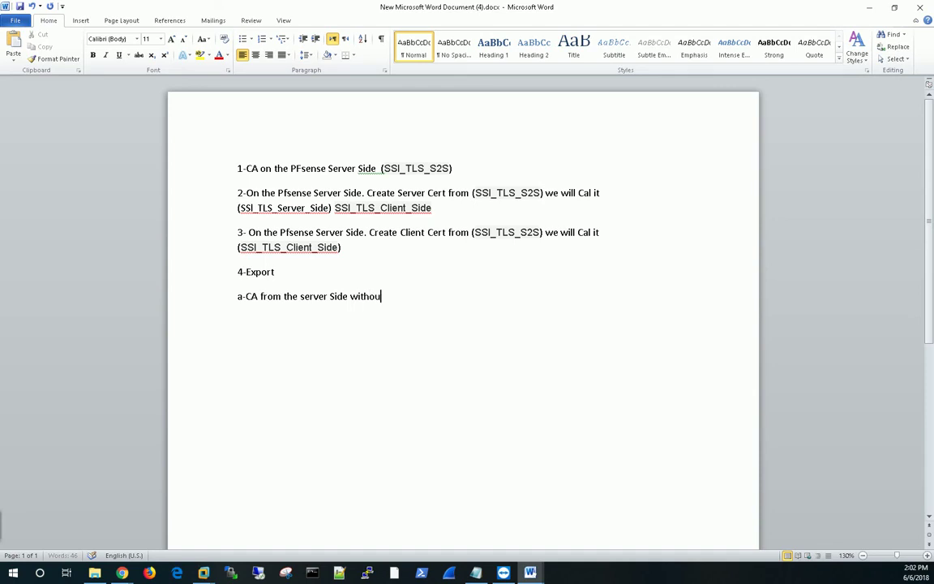
text(t the Private Key)
Start a second sub-item labelled "b-" on a new line under item 4.
key(Return)
text(b-)
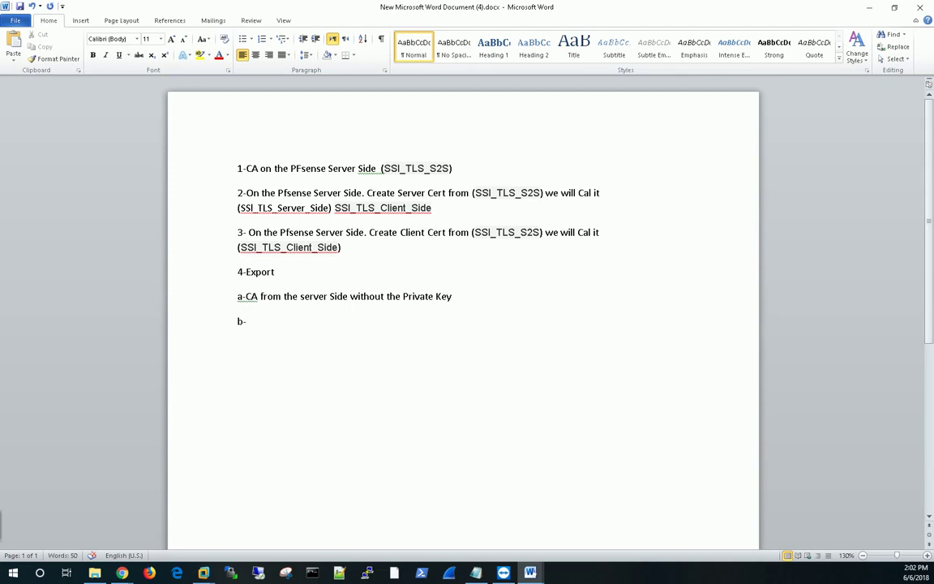
Complete item b of the notes with the text "Export Client Cert (Cert + Private Key)".
text(Ecport)
key(BackSpace)
text(xport Client C)
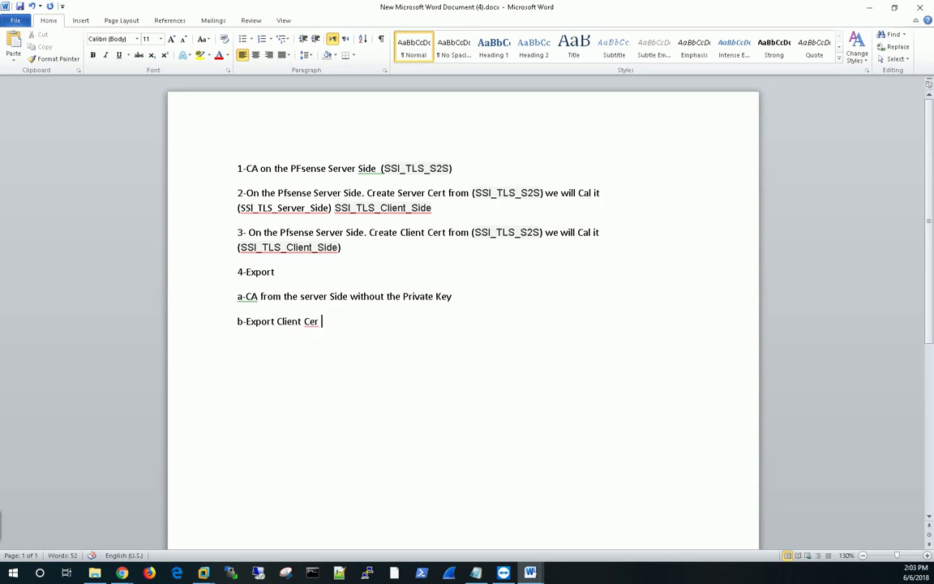
text(er (Cert + Private Key)
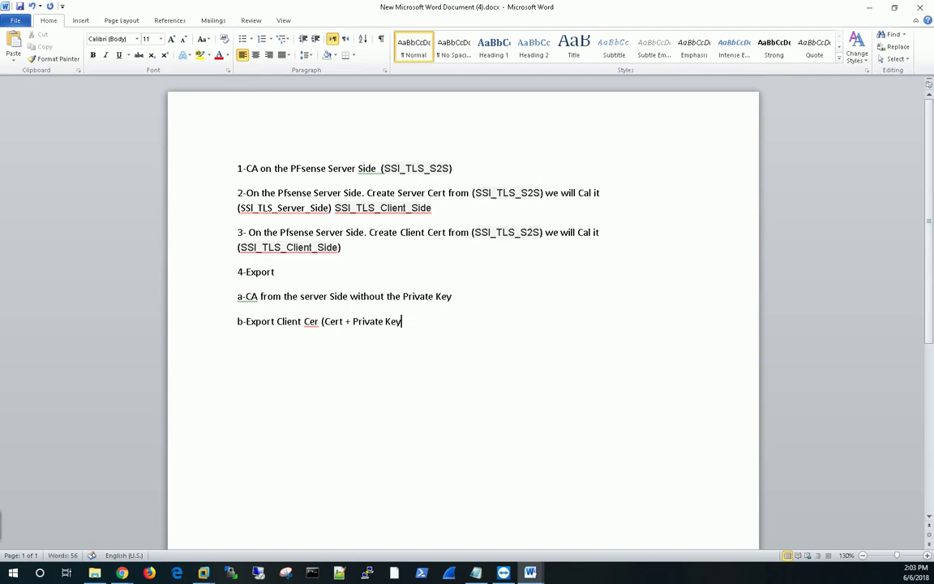
text())
click(321, 322)
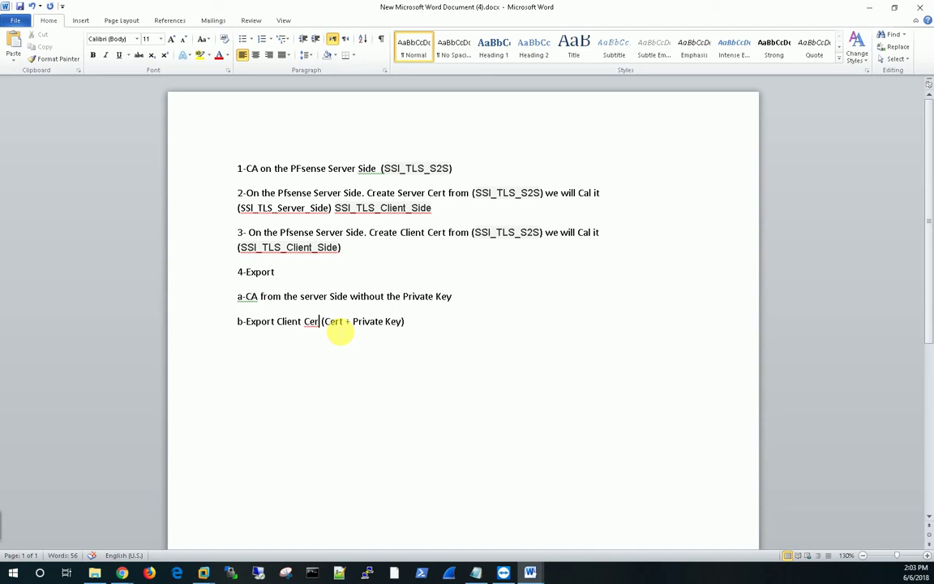
text(t)
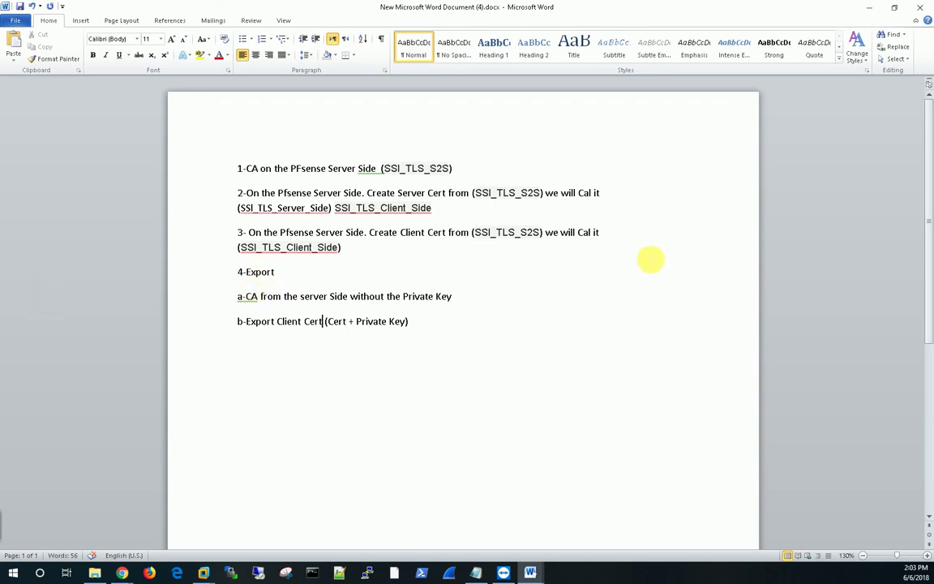
Switch to the pfSense web interface in Chrome and export the SSl_TLS_S2S CA certificate without its private key.
click(869, 7)
mouse_move(121, 571)
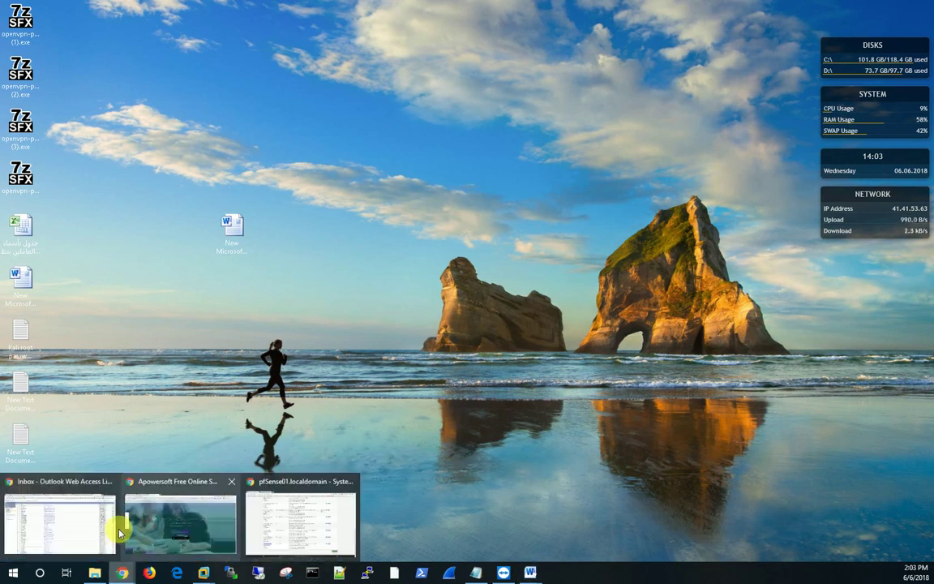
click(252, 533)
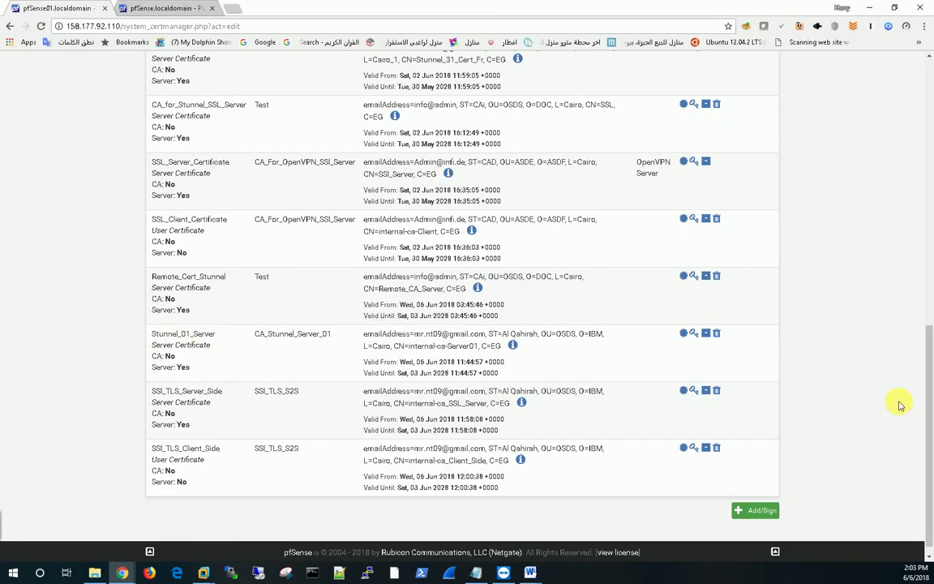
drag(923, 347, 929, 87)
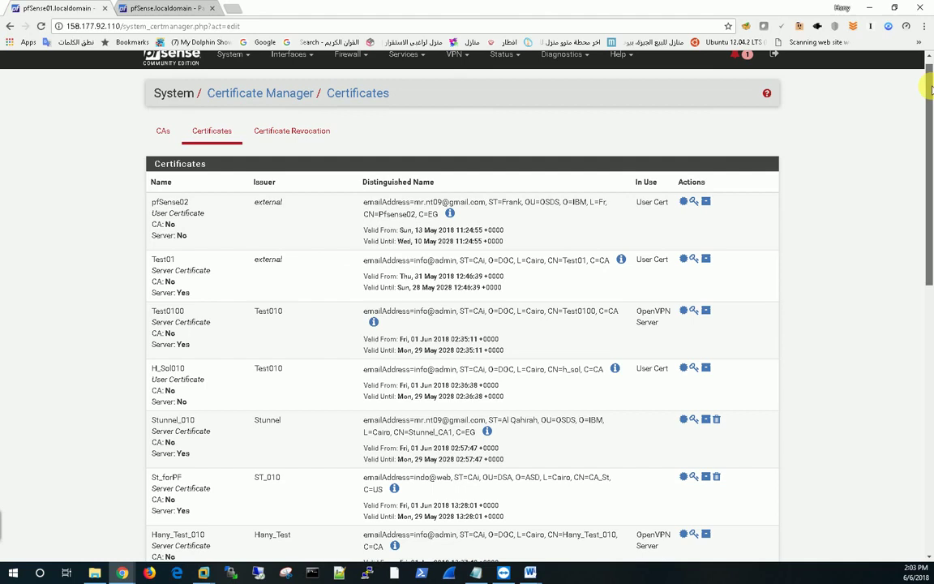
click(162, 131)
drag(927, 182, 932, 288)
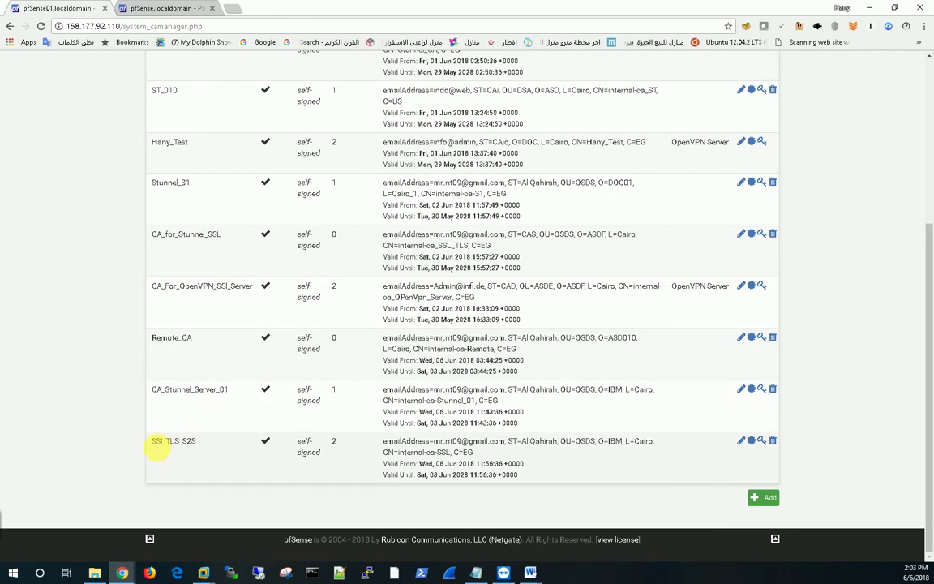
click(759, 441)
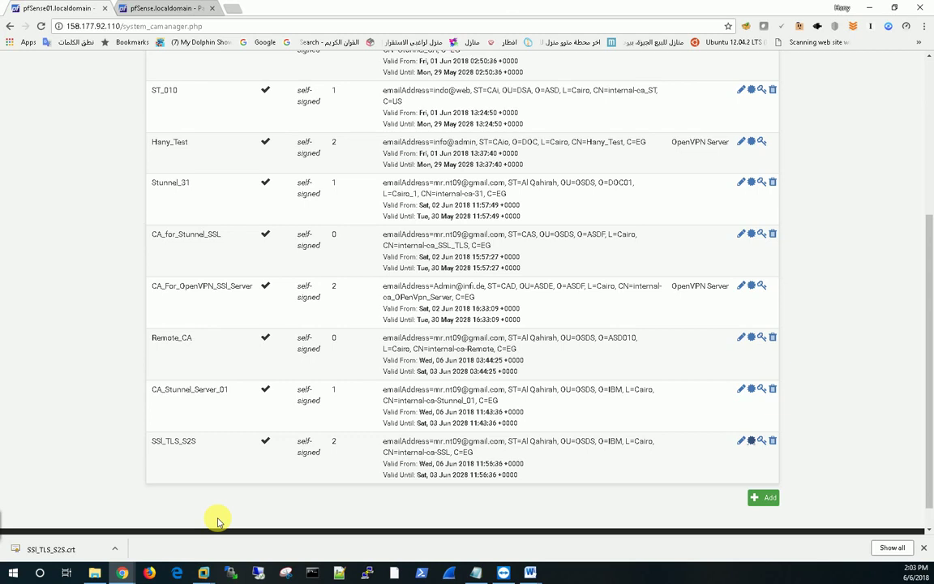
Export the certificate and the private key of the SSl_TLS_Client_Side user certificate.
drag(929, 212, 911, 63)
click(214, 146)
drag(930, 142, 909, 415)
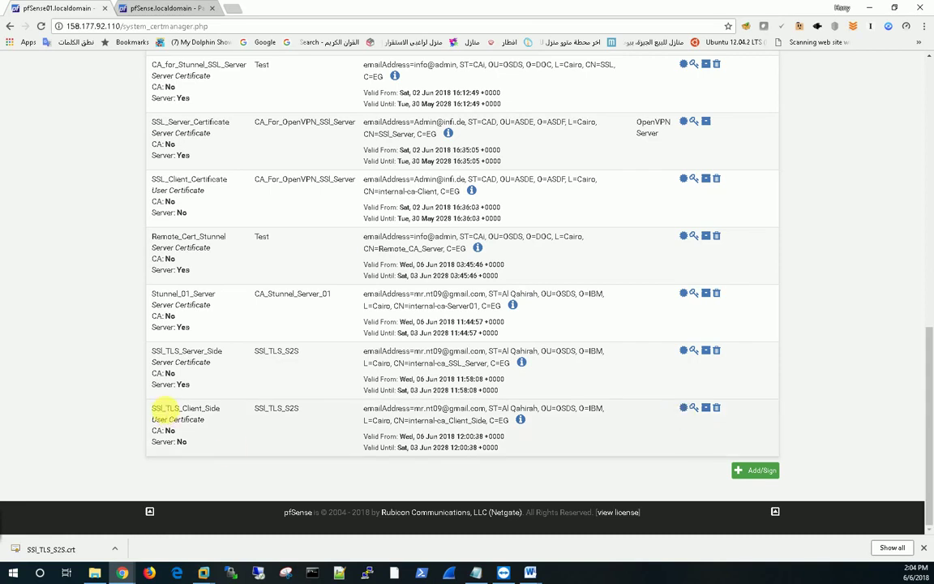
click(685, 409)
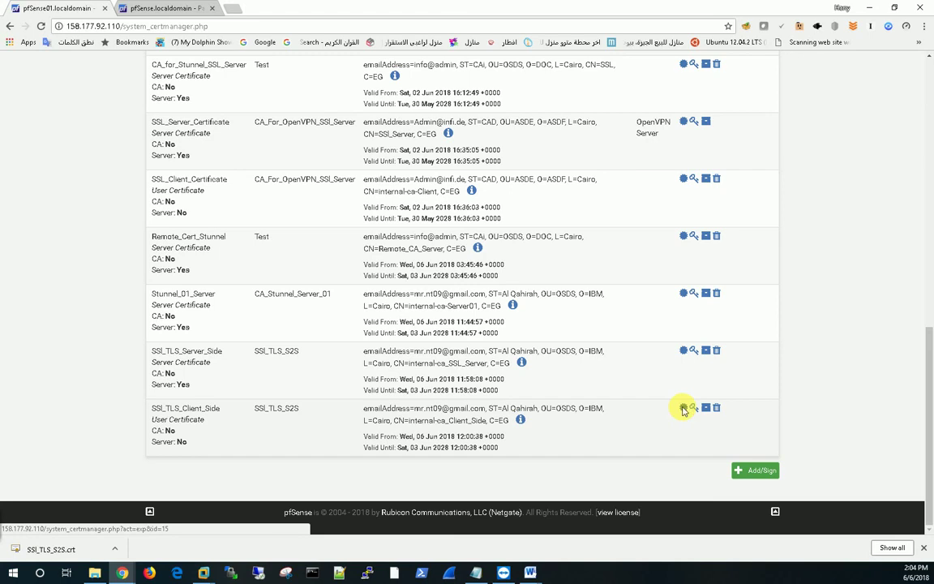
click(702, 411)
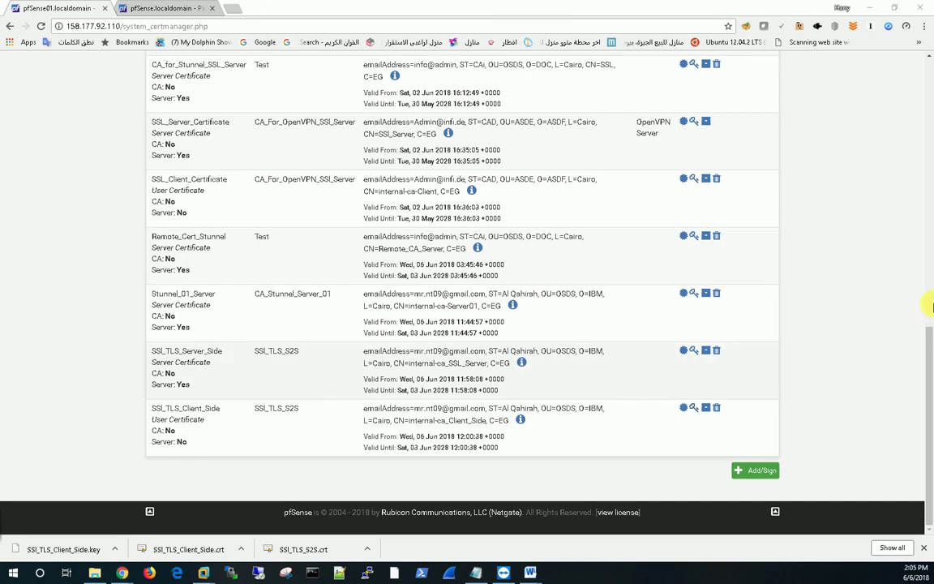
Start a new OpenVPN server configuration.
drag(927, 329, 928, 65)
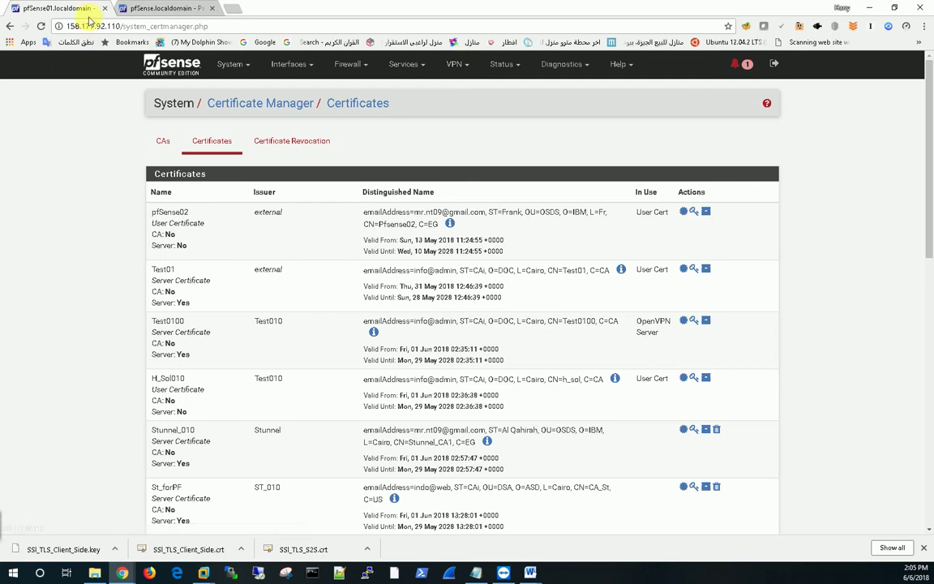
click(454, 64)
click(463, 122)
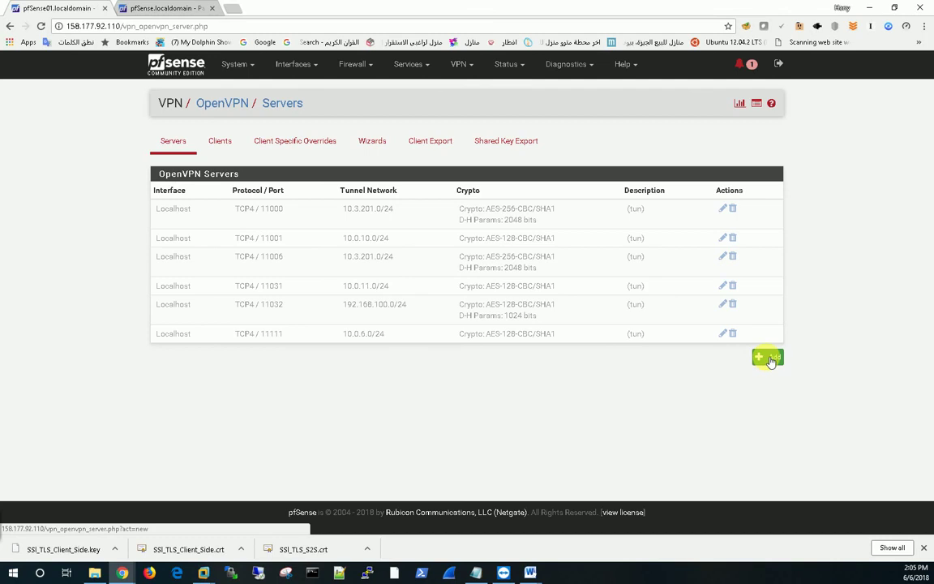
click(767, 358)
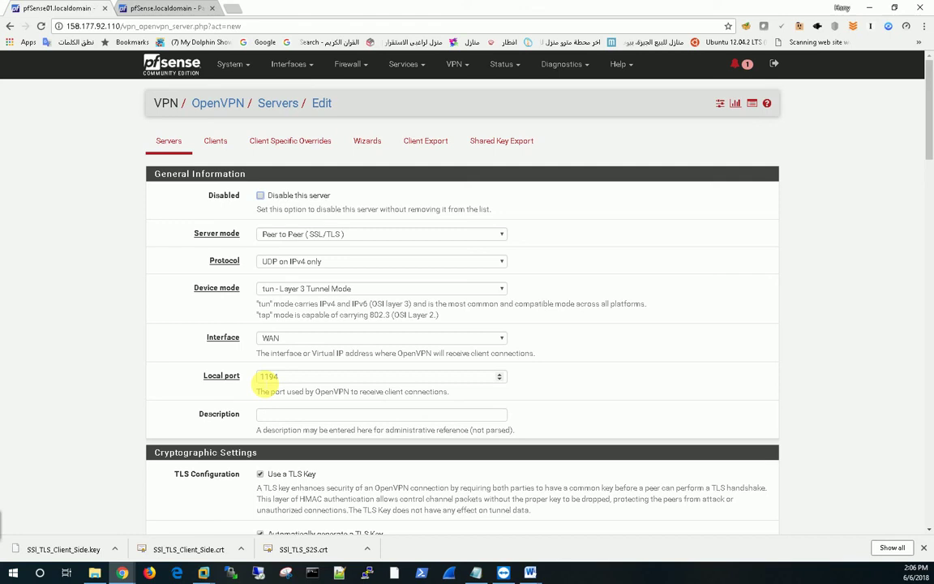
Set the new server's protocol to TCP on IPv4 only and its interface to Localhost.
drag(680, 427, 580, 429)
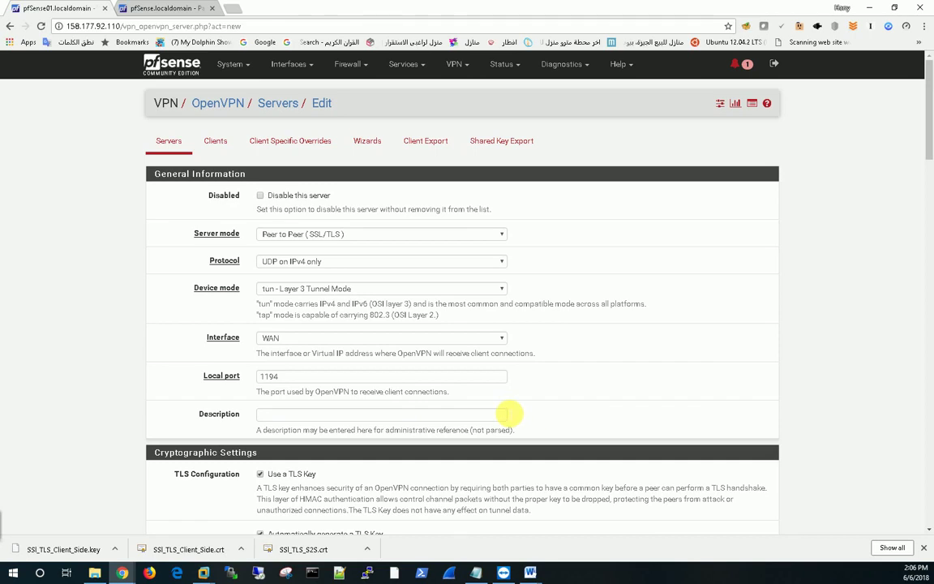
click(305, 266)
click(292, 292)
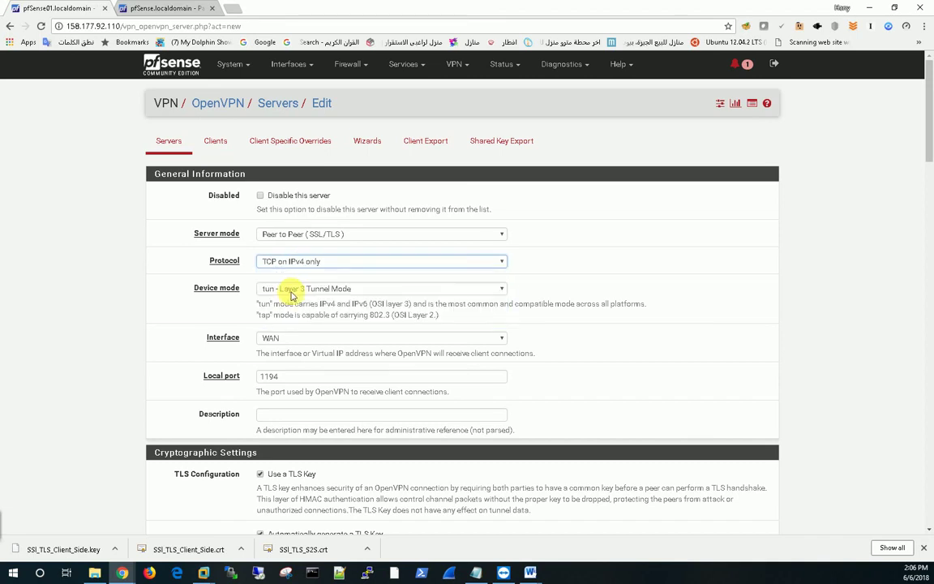
click(300, 339)
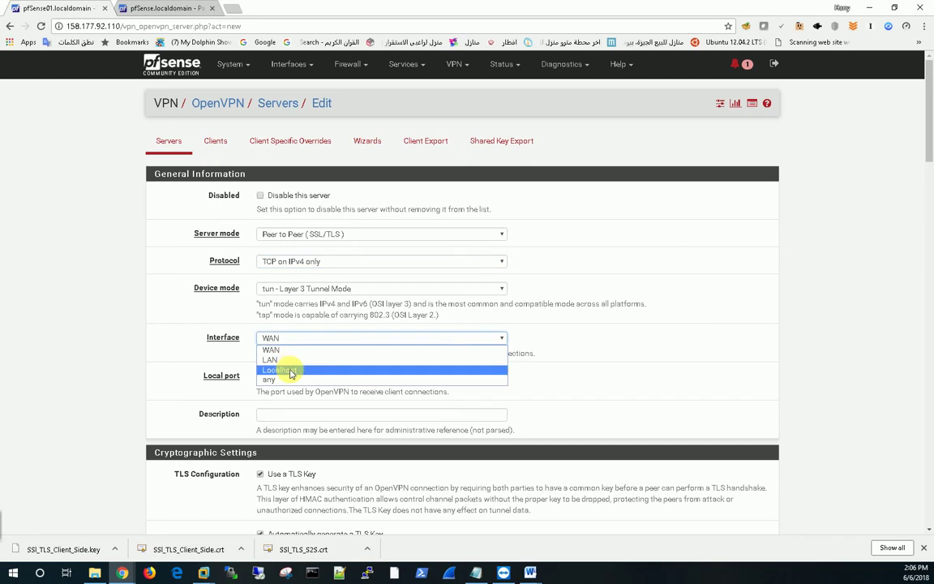
click(285, 370)
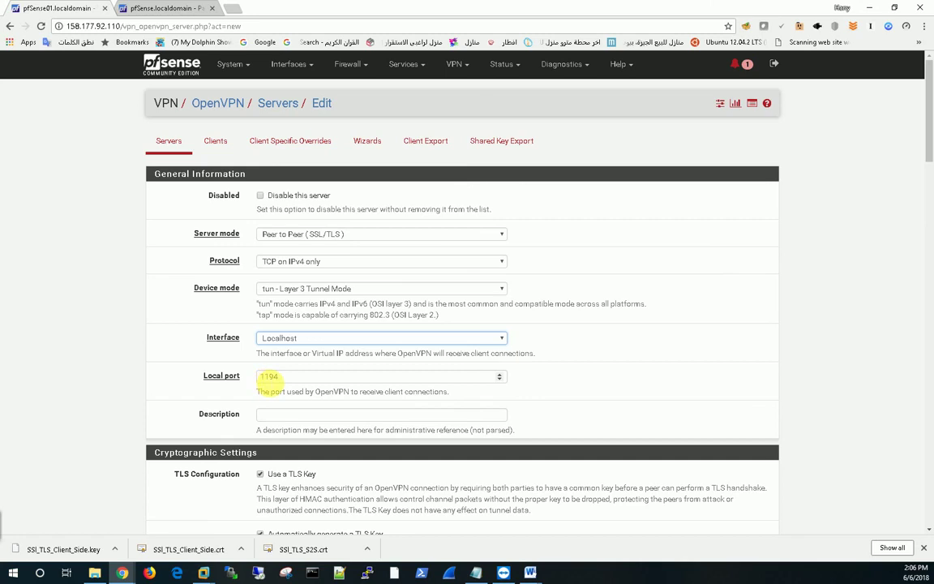
Open the STunnel service in a separate browser tab and copy the redirect port of the SSL_TLS_Connection tunnel.
click(406, 70)
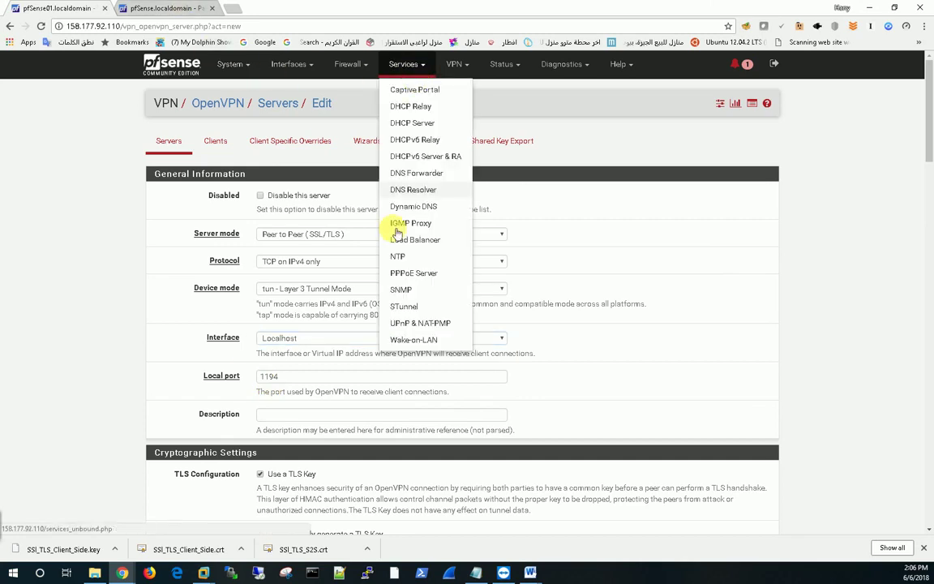
right_click(402, 306)
click(423, 317)
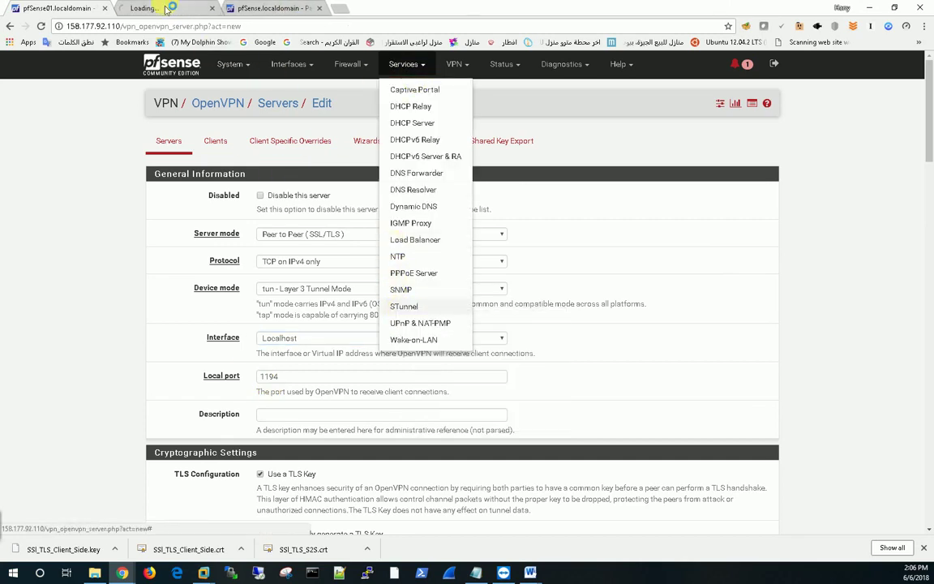
click(172, 8)
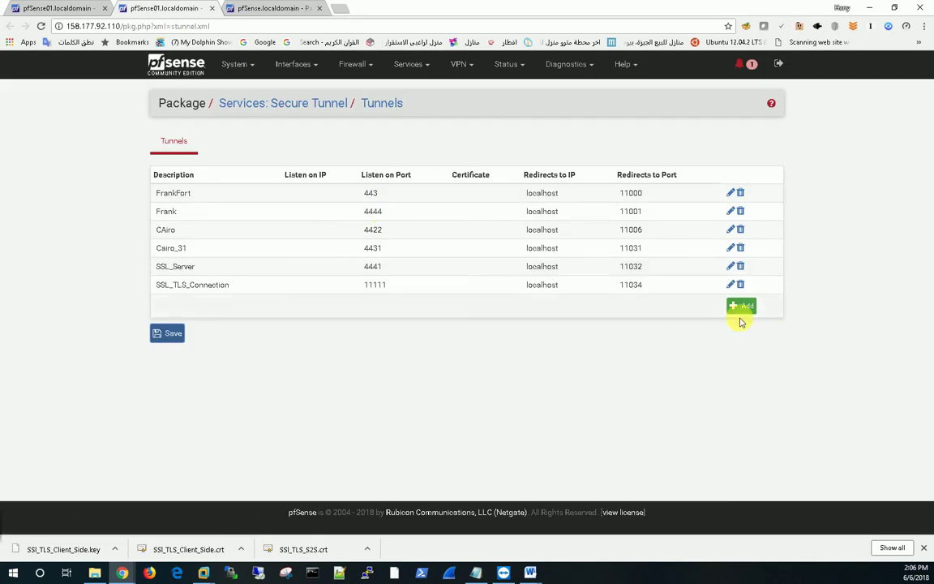
double_click(630, 284)
right_click(630, 285)
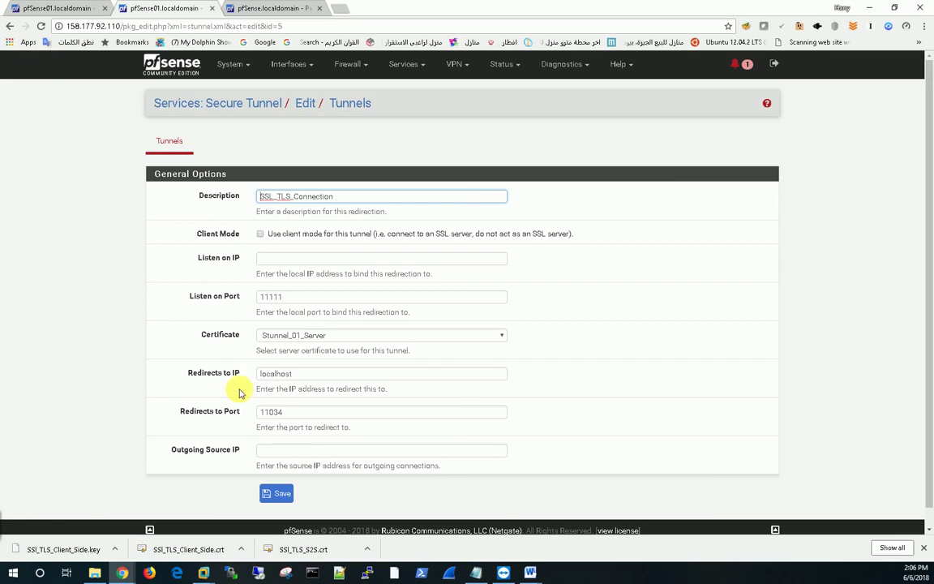
double_click(276, 411)
key(ctrl+c)
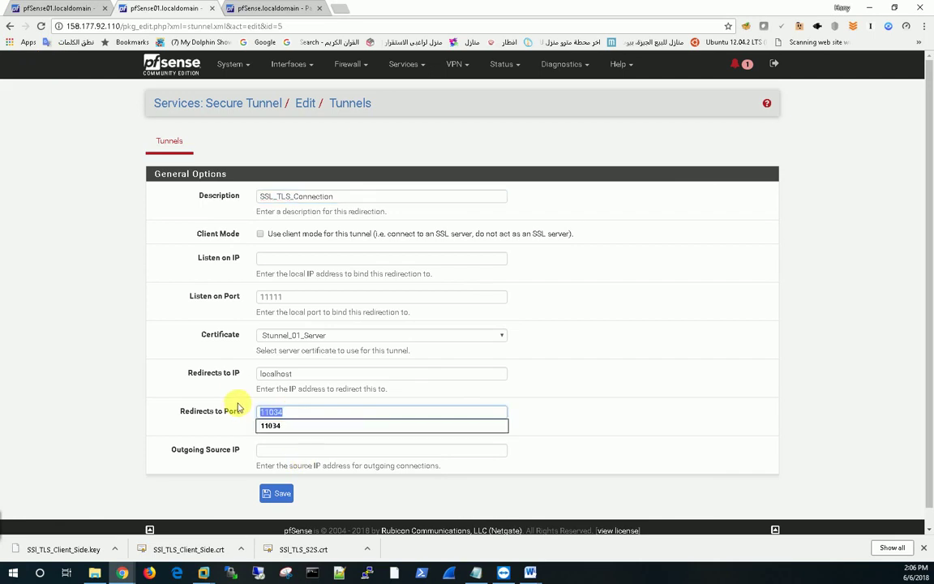
Set the OpenVPN server's local port to the copied 11034 and turn off the use of a TLS key.
click(60, 7)
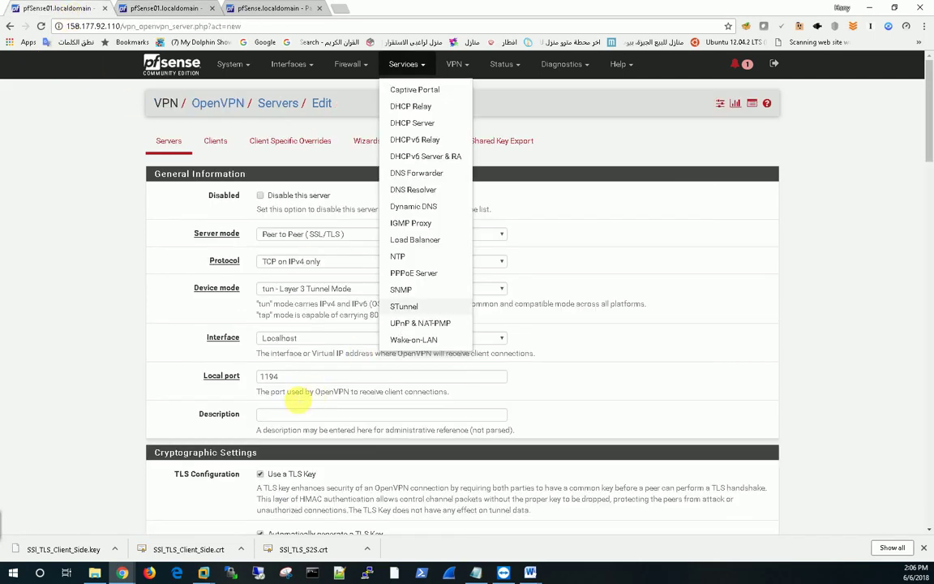
click(230, 376)
key(ctrl+v)
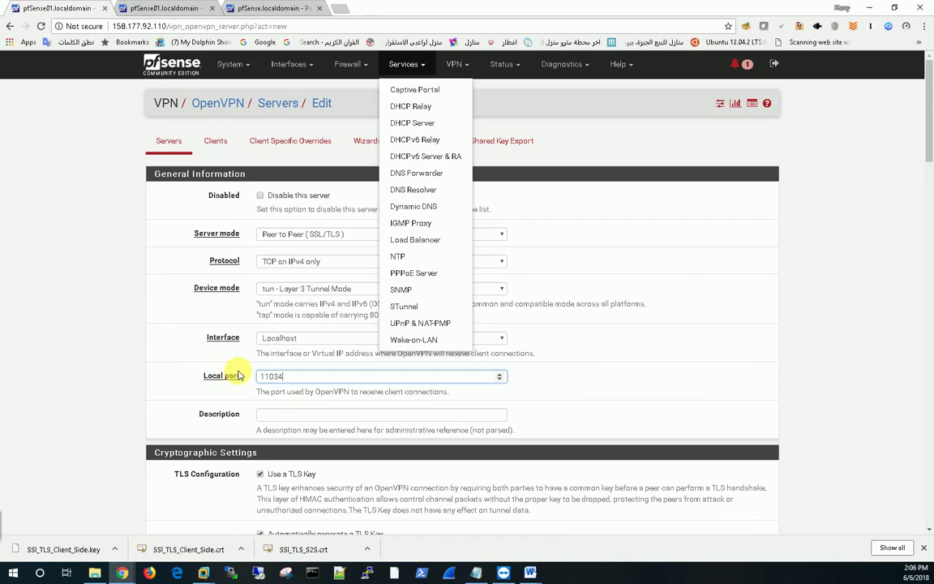
click(114, 370)
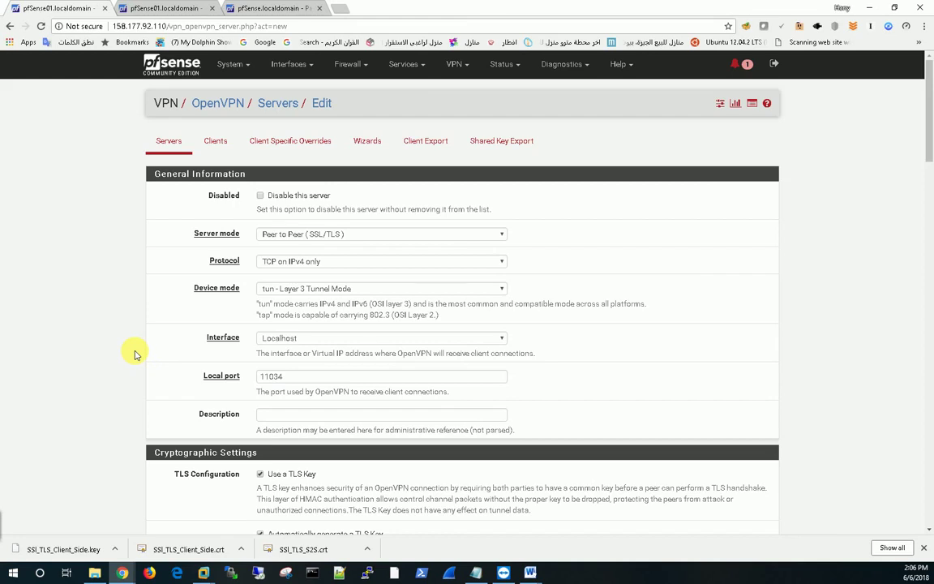
scroll(135, 354, down, 5)
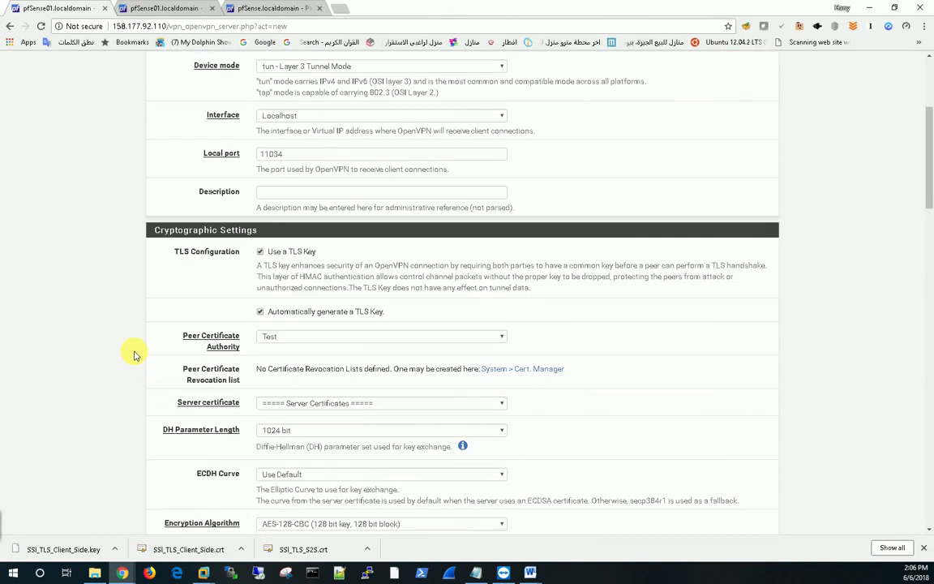
click(297, 253)
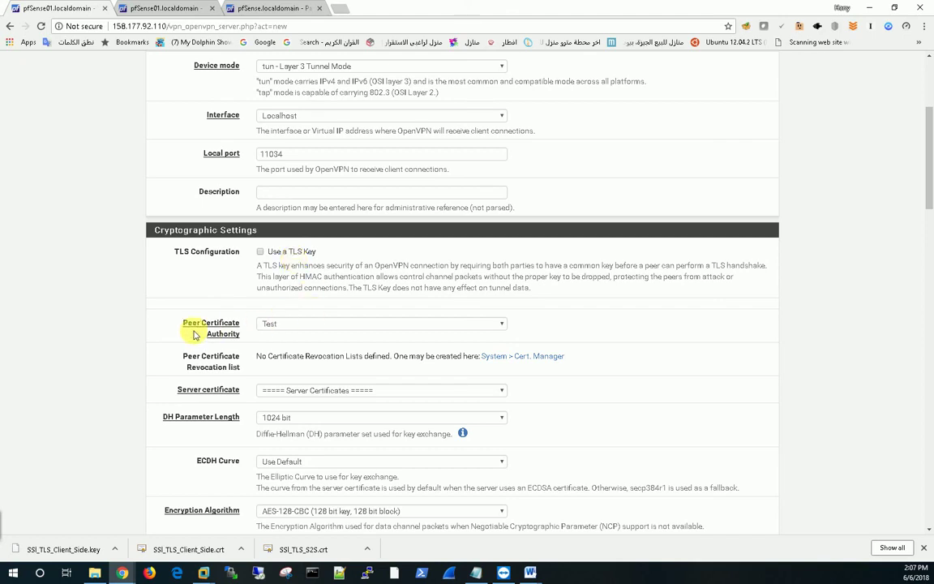
Check the CA name in the Word notes and set the server's peer certificate authority to SSl_TLS_S2S.
click(283, 326)
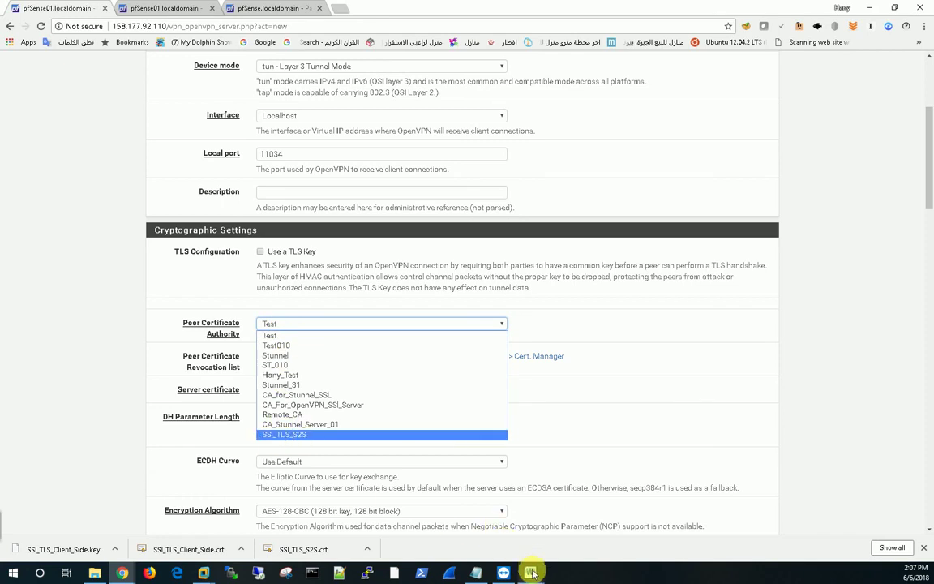
click(819, 8)
click(871, 8)
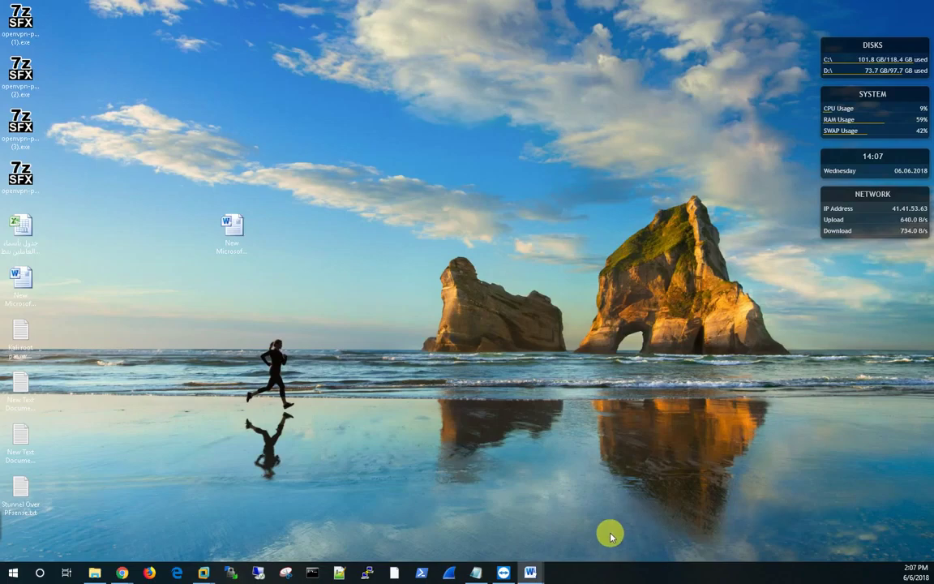
mouse_move(530, 572)
click(525, 528)
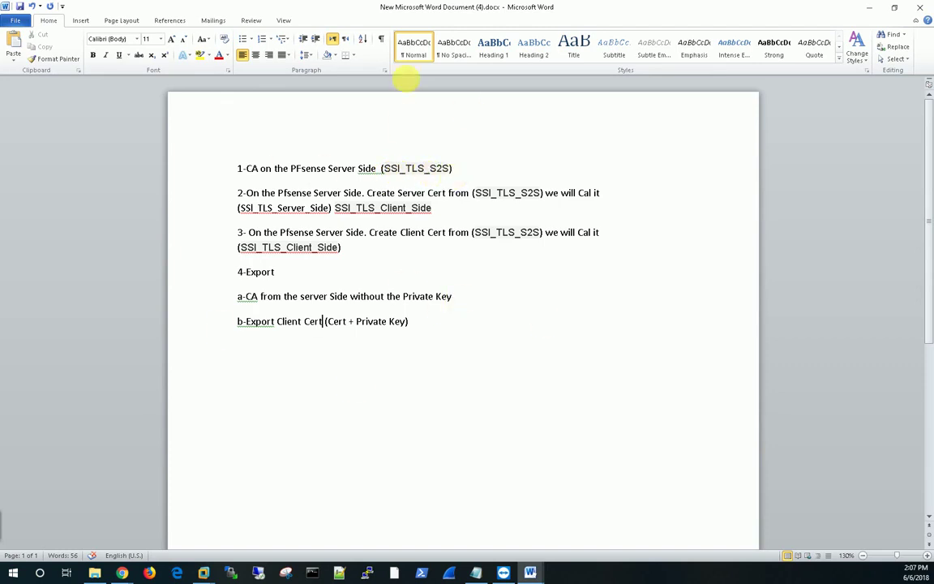
click(122, 572)
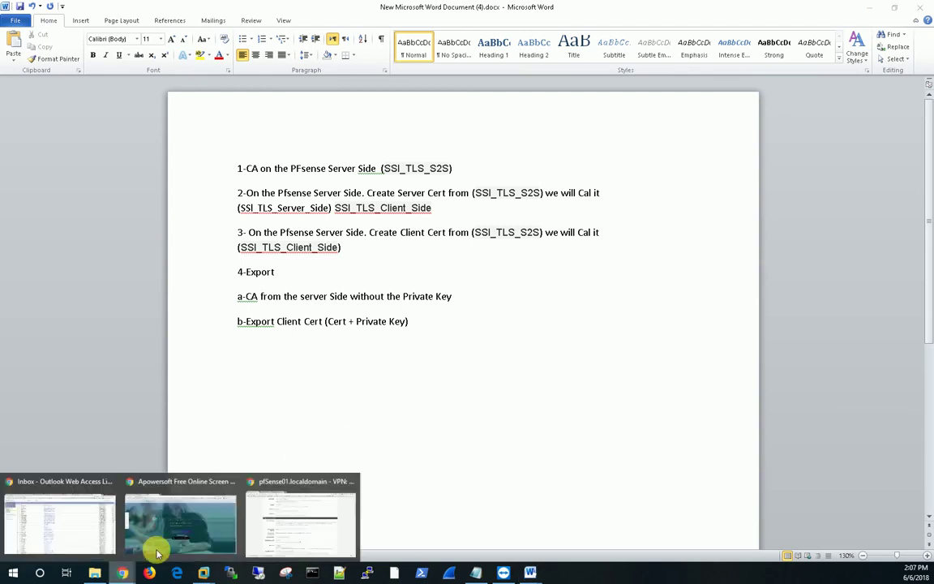
click(259, 469)
click(283, 324)
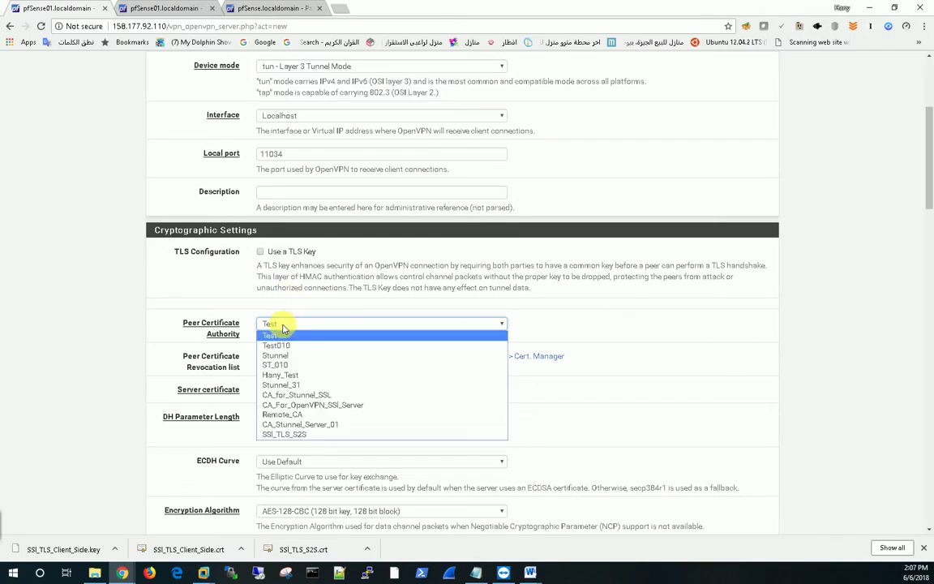
click(279, 436)
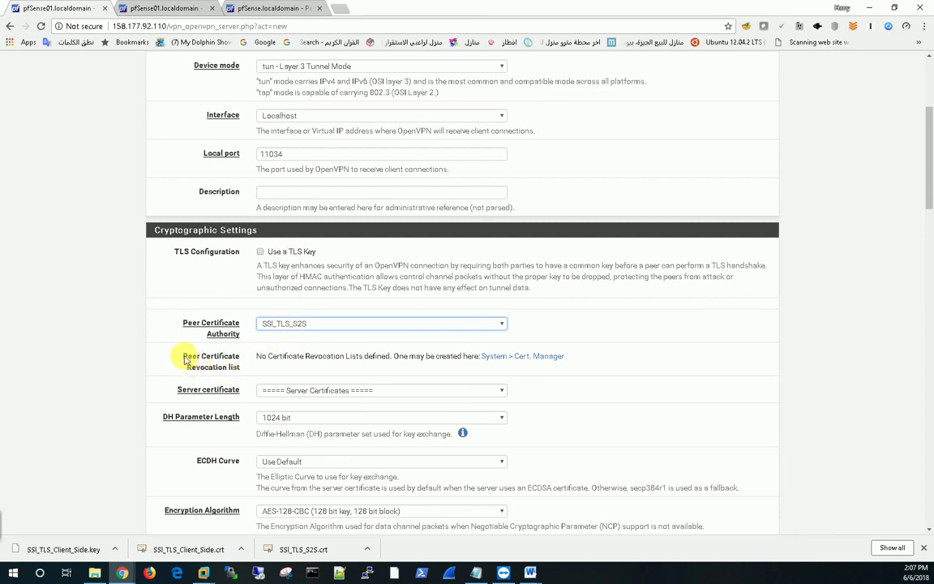
Set the OpenVPN server's certificate to SSl_TLS_Server_Side, issued by the SSl_TLS_S2S CA.
drag(240, 372, 183, 357)
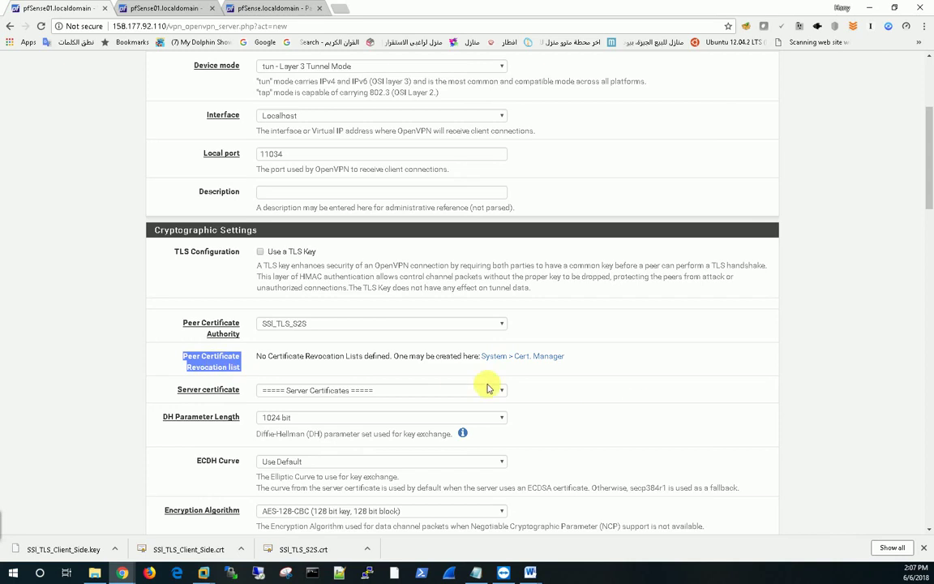
scroll(101, 372, down, 2)
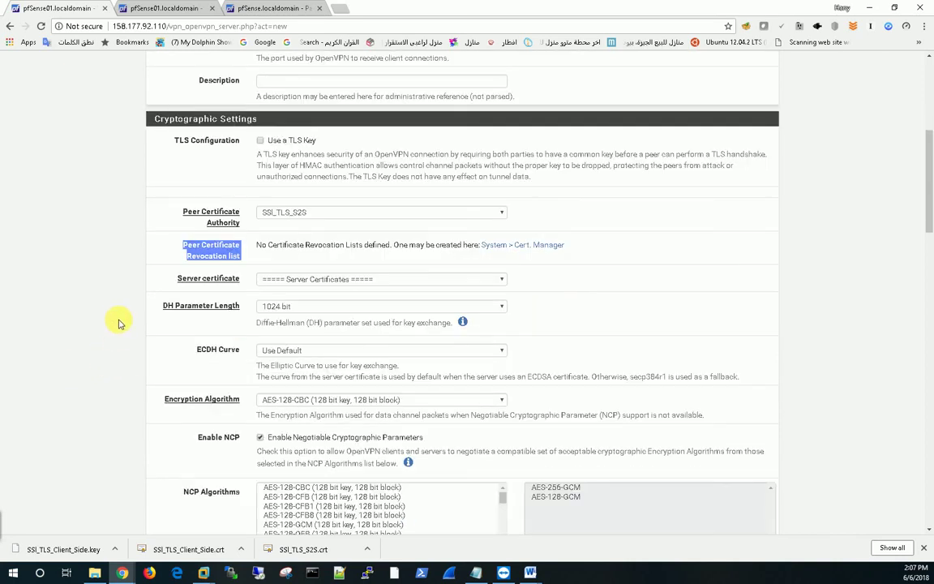
click(292, 281)
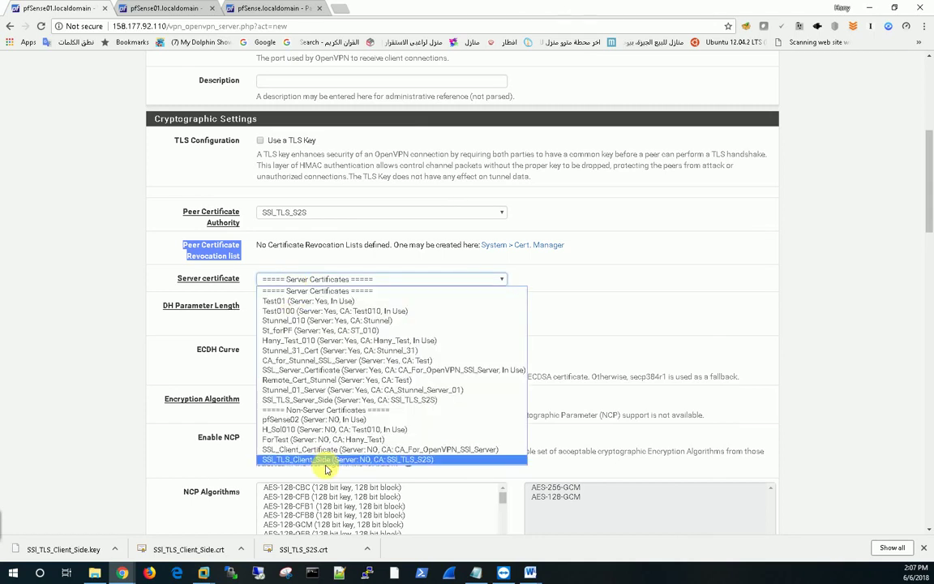
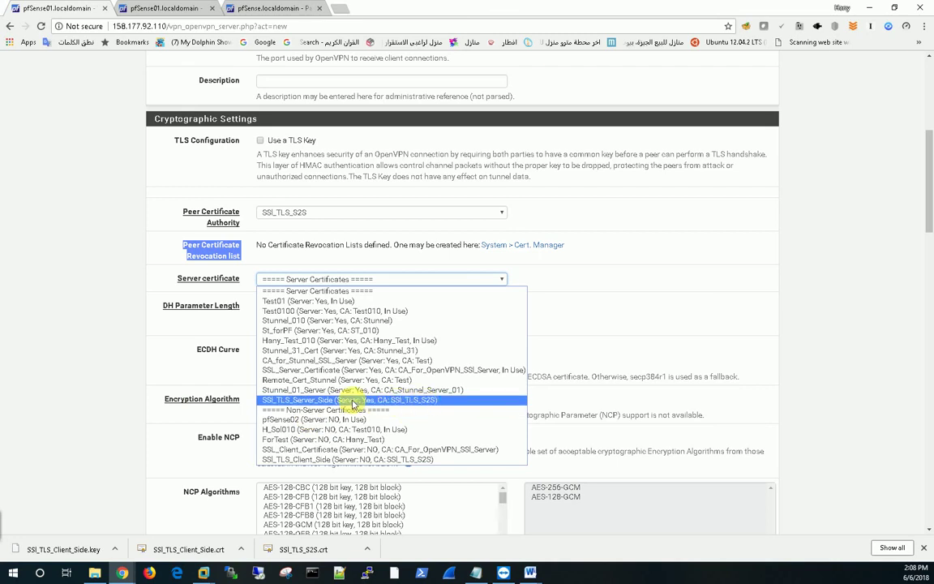
click(353, 401)
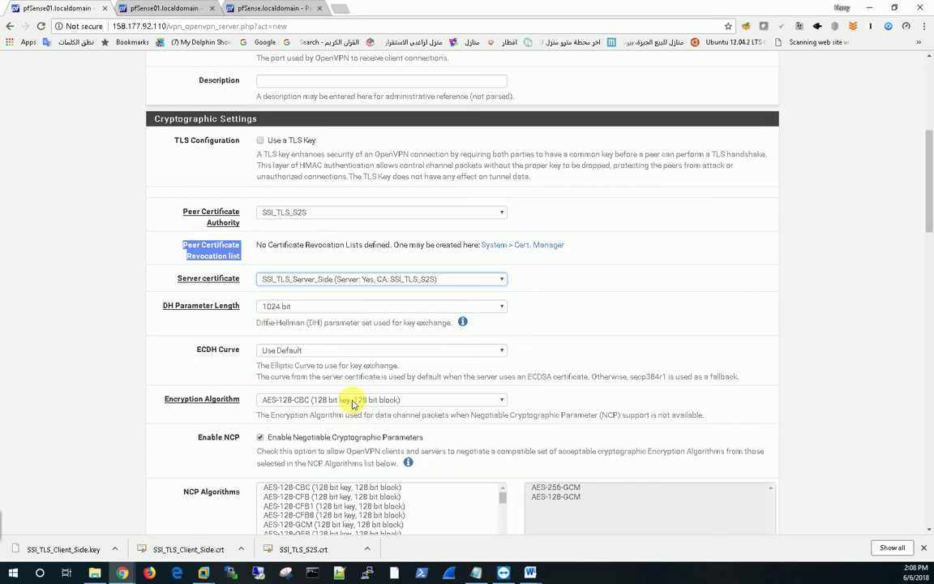
click(130, 296)
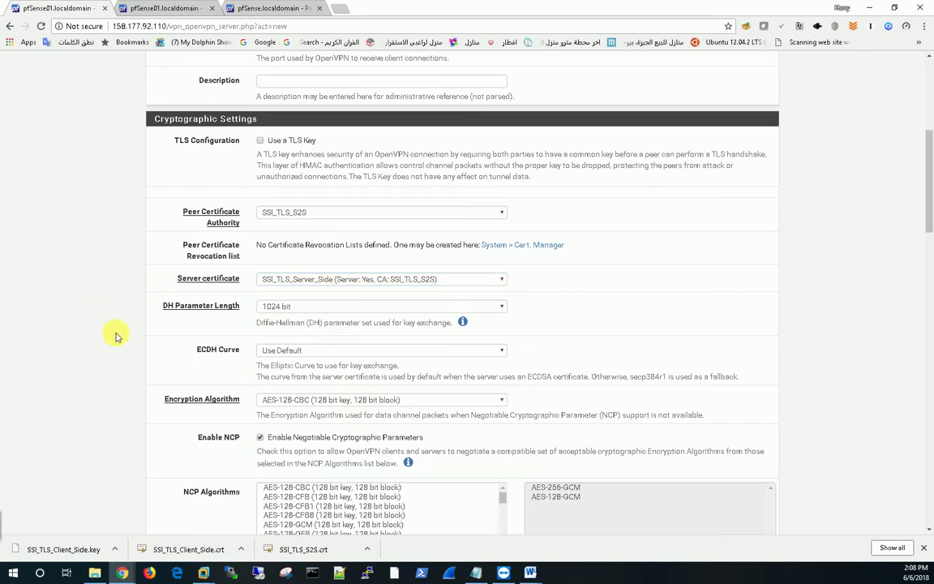
Keep the remaining cryptographic defaults and set the server's IPv4 tunnel network to 10.0.7.0/24.
scroll(122, 324, down, 1)
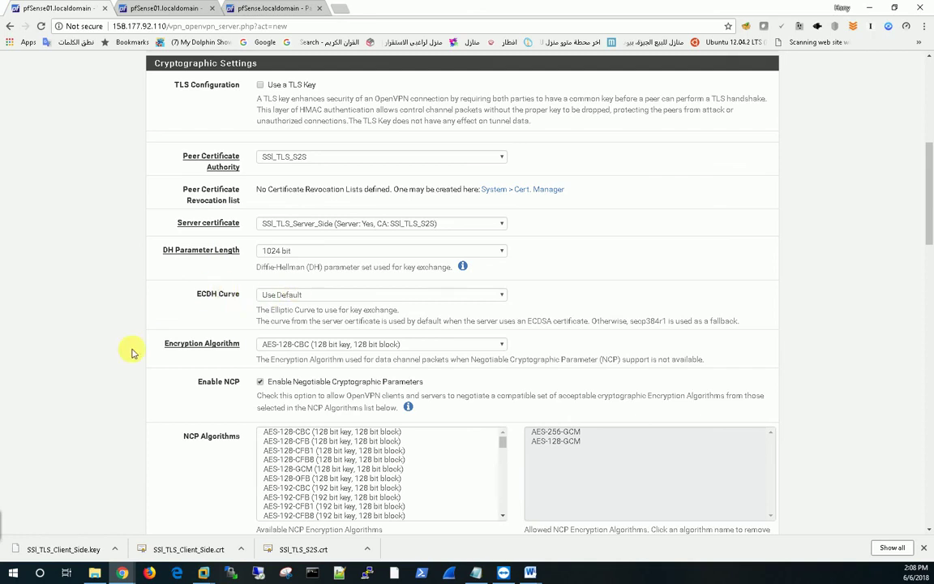
scroll(117, 344, down, 5)
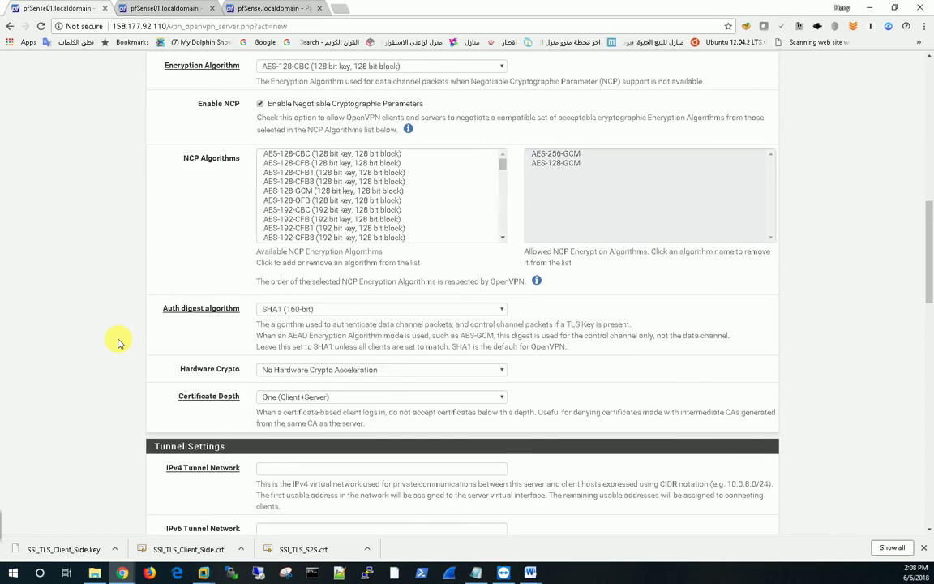
scroll(118, 344, down, 3)
scroll(111, 338, down, 2)
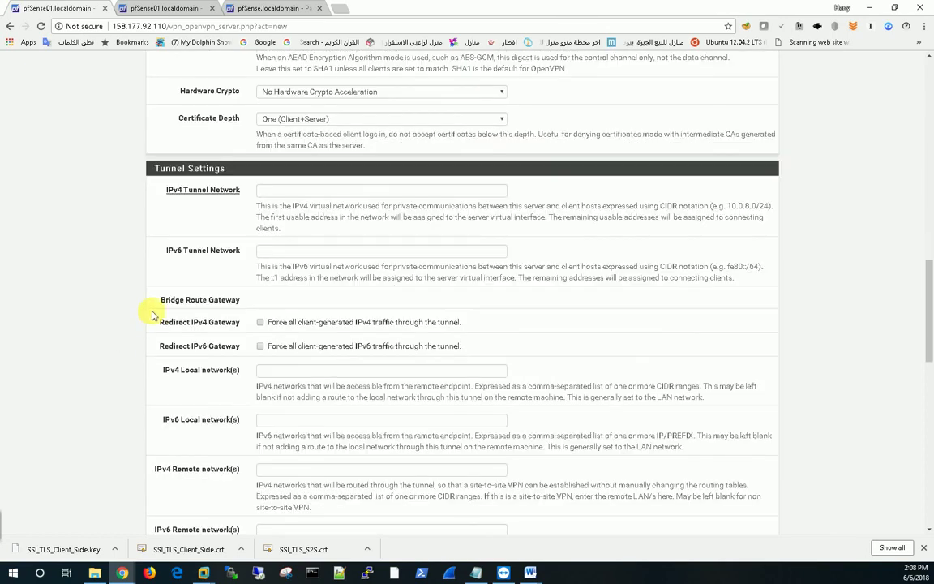
click(298, 193)
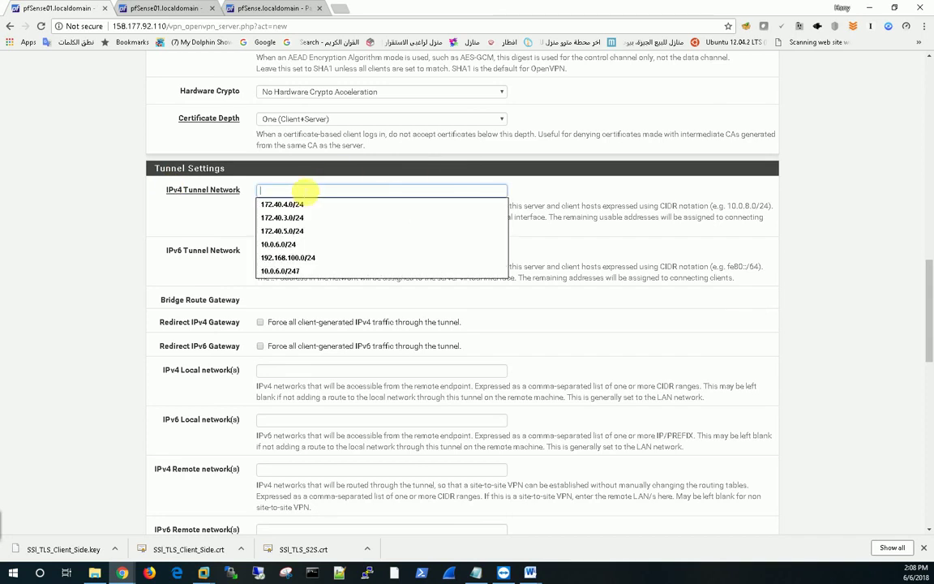
text(10.0.7.0/24)
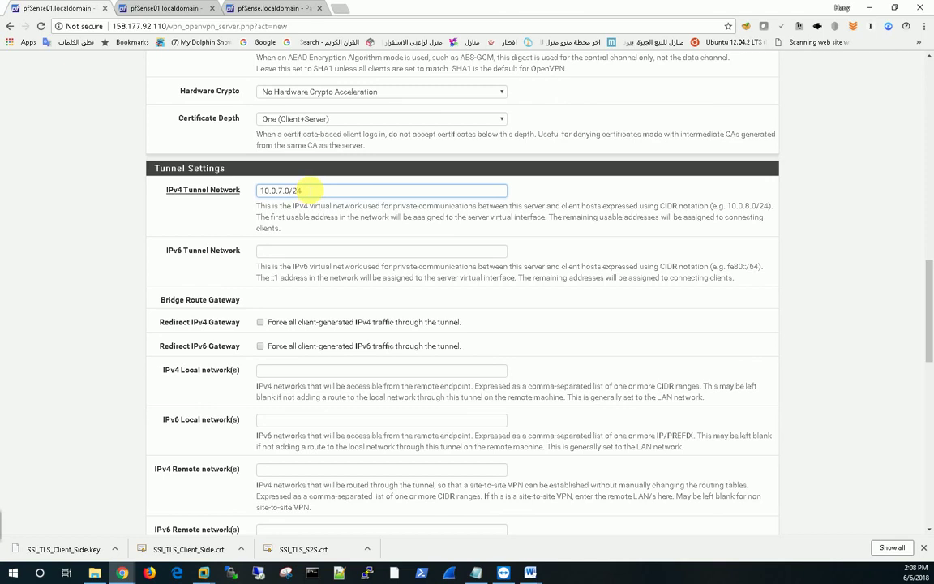
click(114, 292)
Open the dashboard of the pfSense at 158.177.92.110 in a new browser tab and check its LAN address.
scroll(122, 288, down, 1)
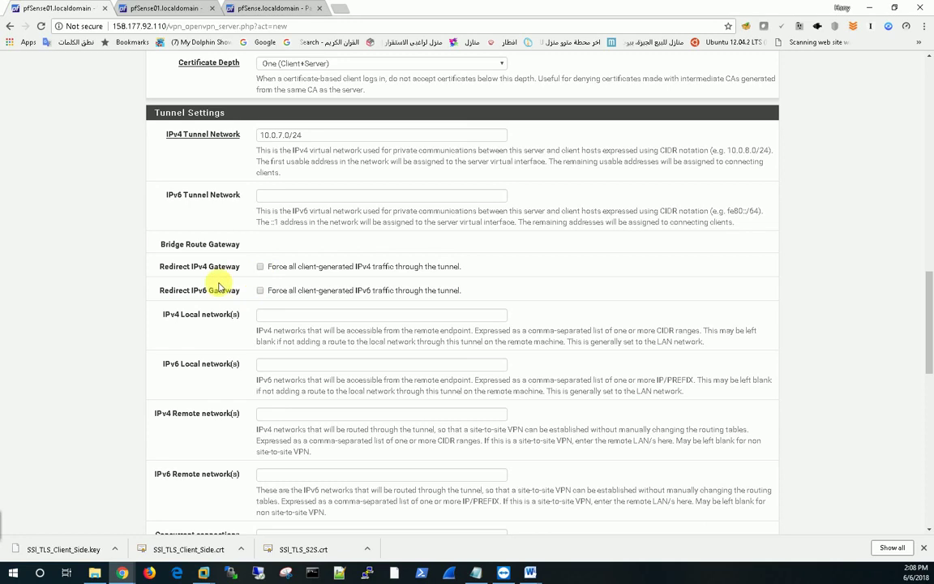
scroll(94, 305, down, 1)
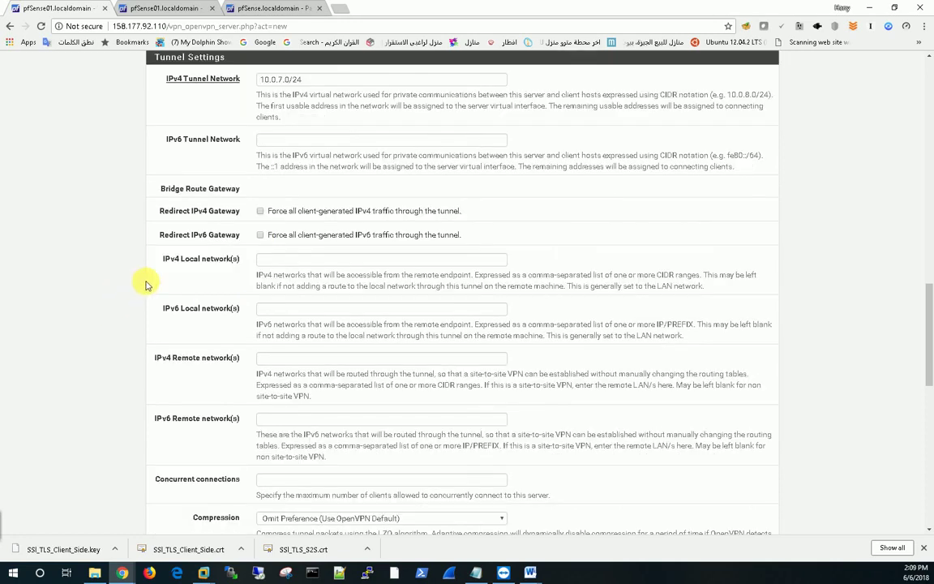
click(279, 260)
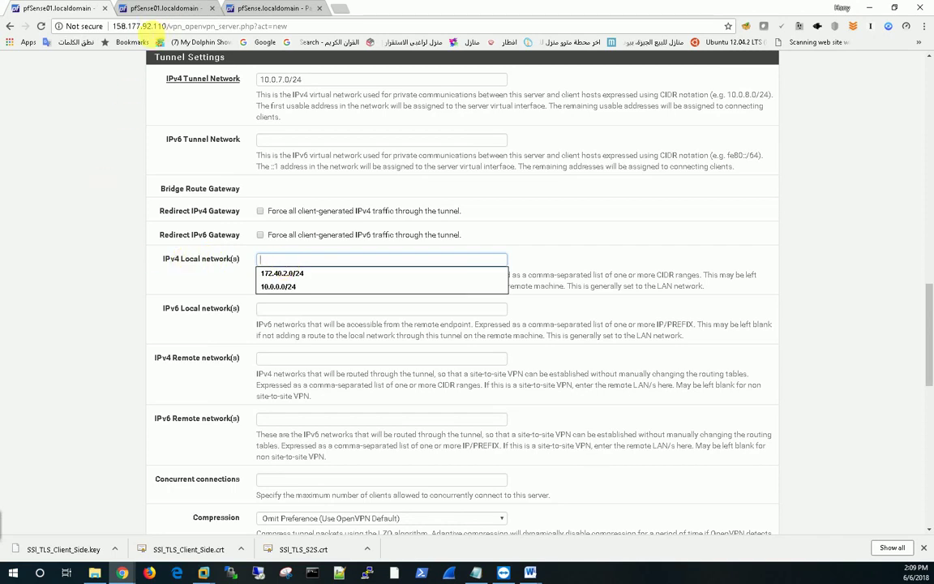
drag(167, 26, 98, 25)
right_click(118, 31)
click(138, 68)
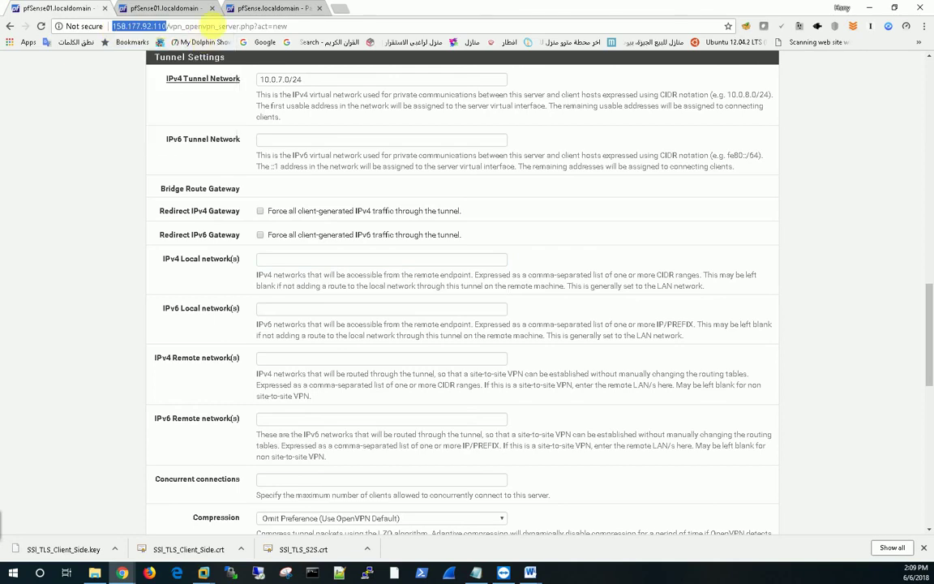
click(340, 9)
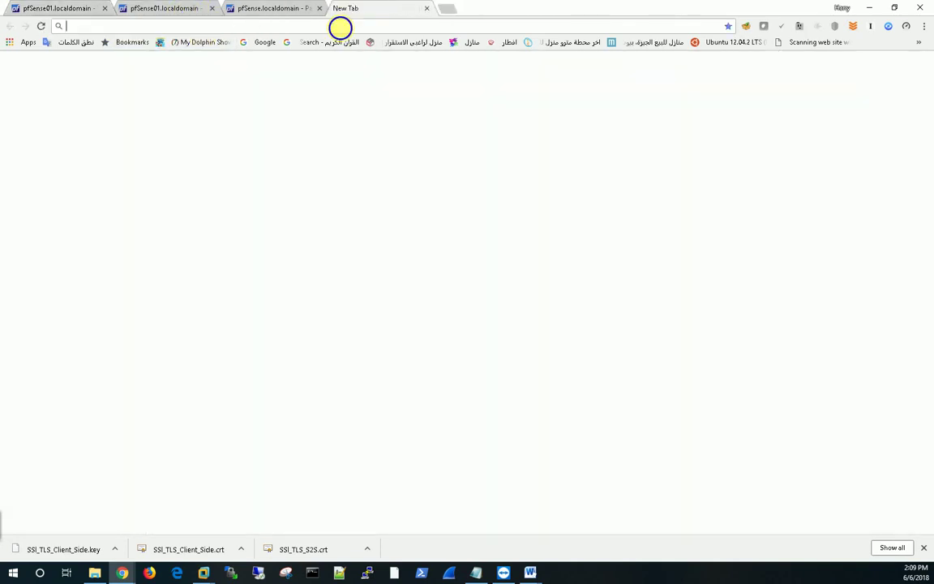
right_click(335, 26)
click(376, 95)
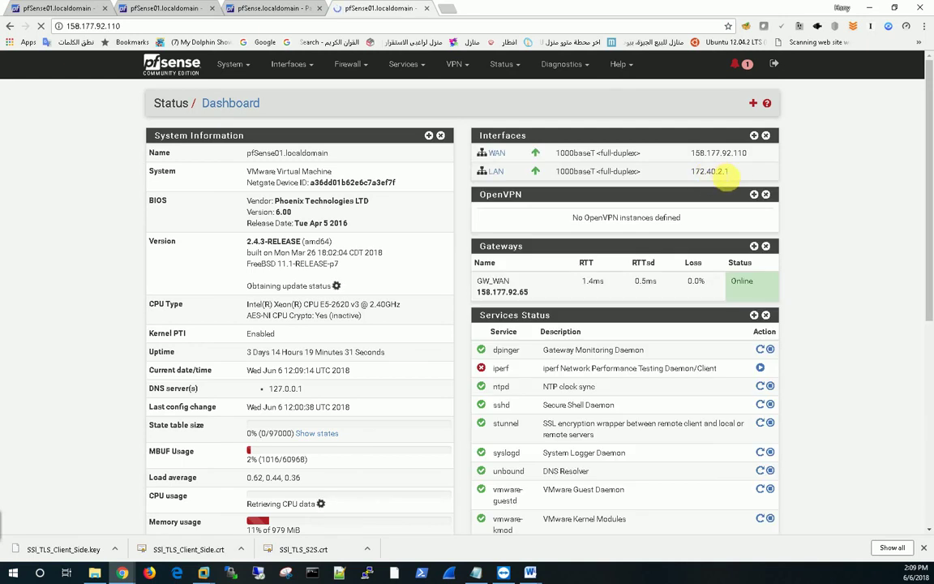
click(59, 8)
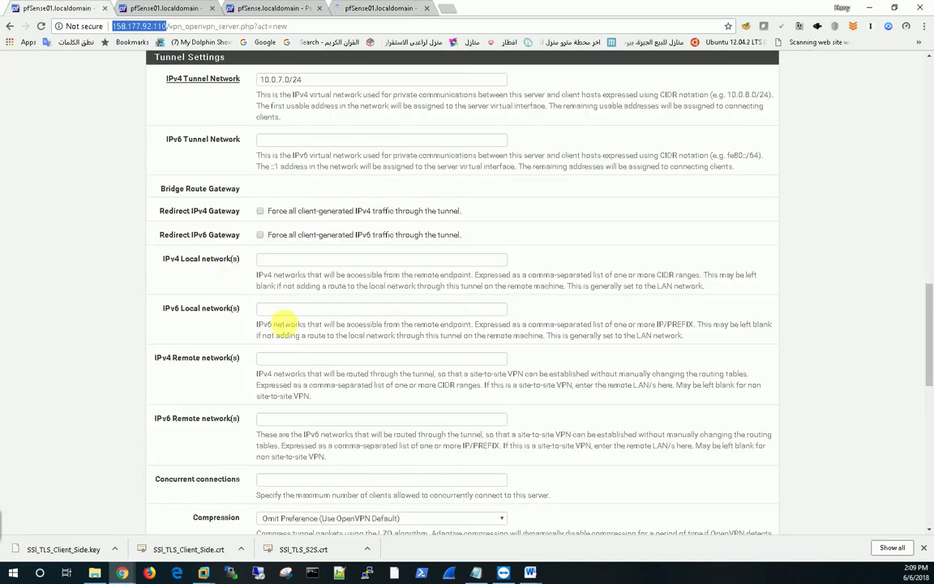
Set the server's IPv4 local network to 172.40.2.0/24 and its IPv4 remote network to 192.168.30.0/24.
click(285, 309)
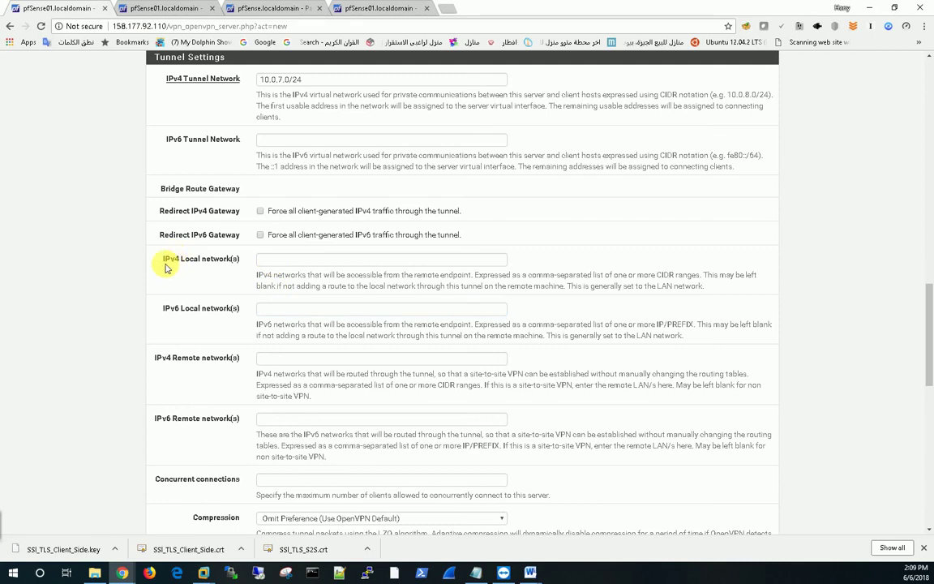
click(287, 261)
click(285, 274)
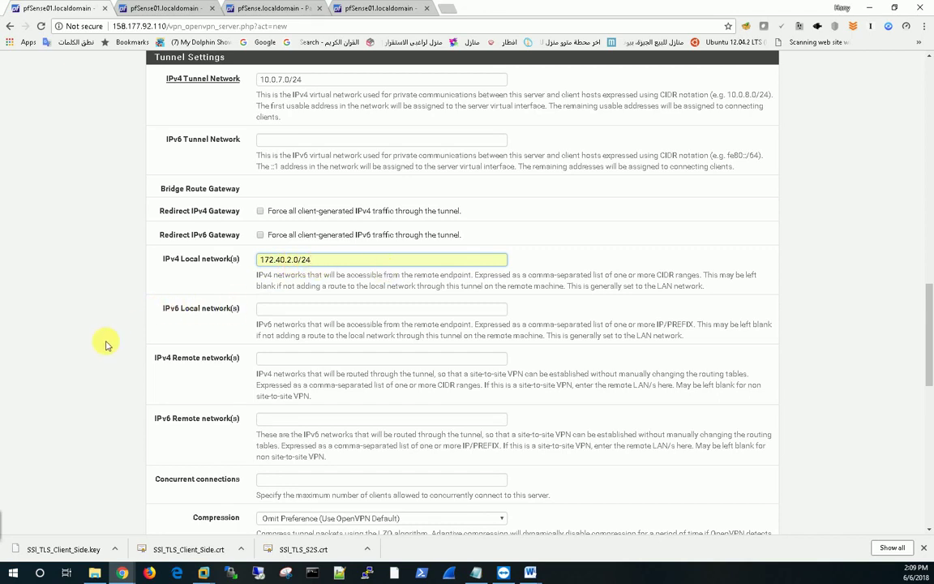
click(258, 357)
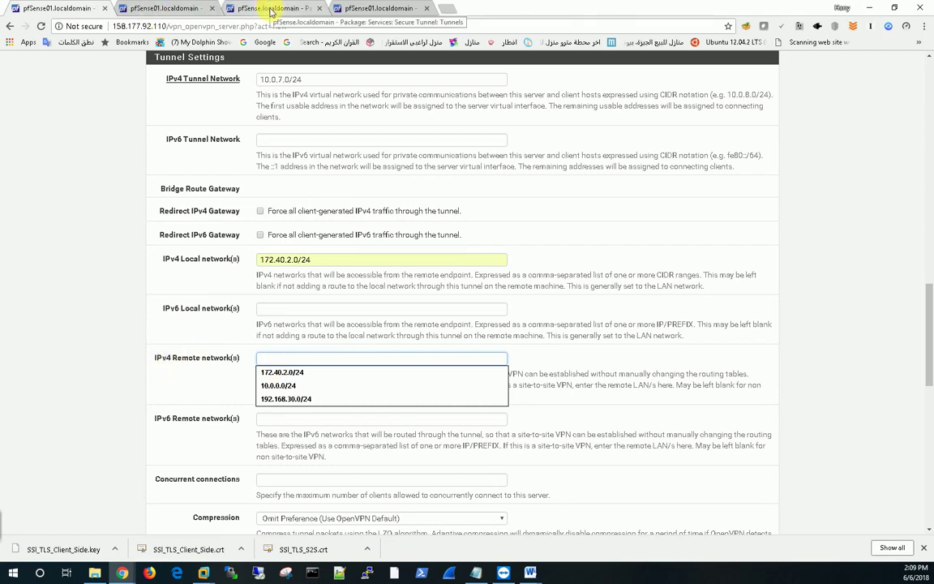
click(309, 399)
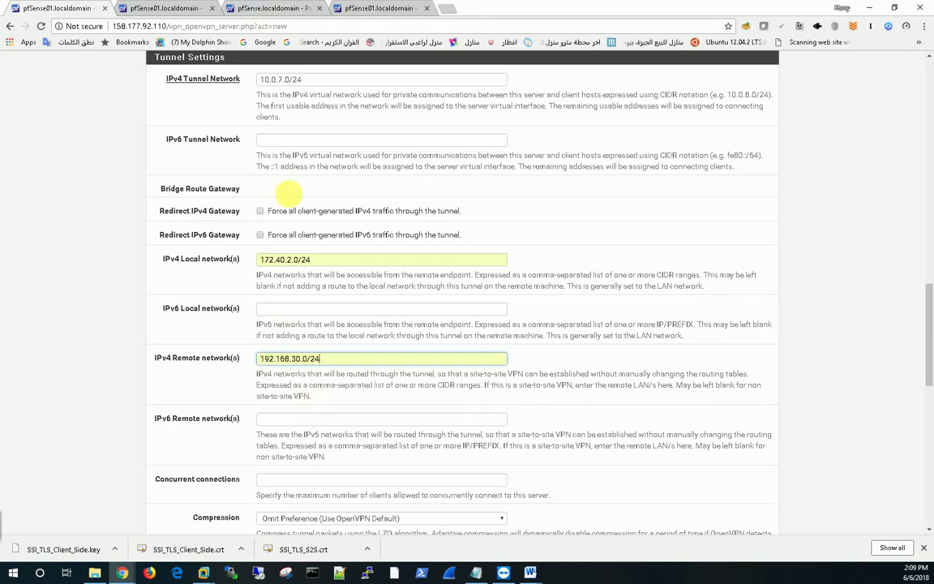
Check the LAN address on the remote pfSense's dashboard, then return to the OpenVPN server form.
click(255, 8)
click(160, 58)
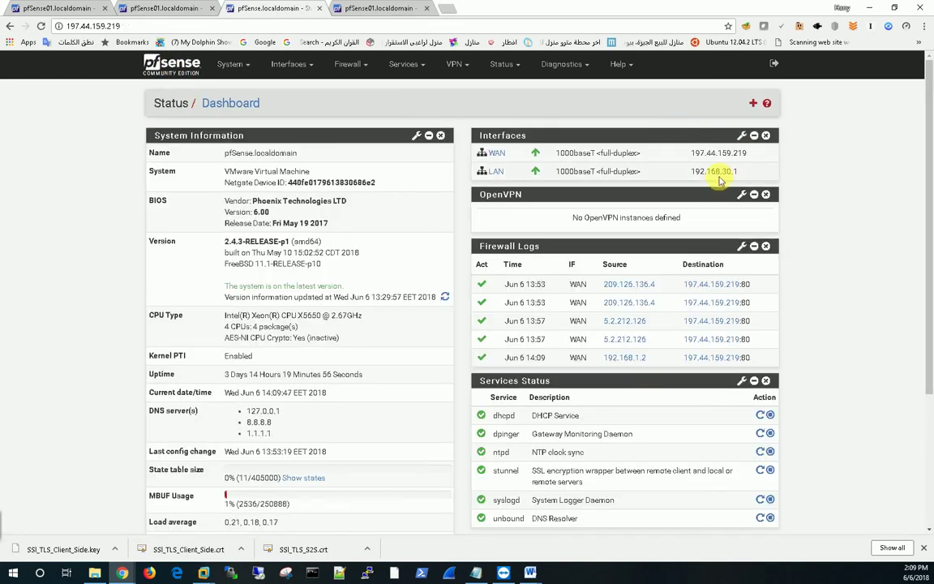
click(58, 8)
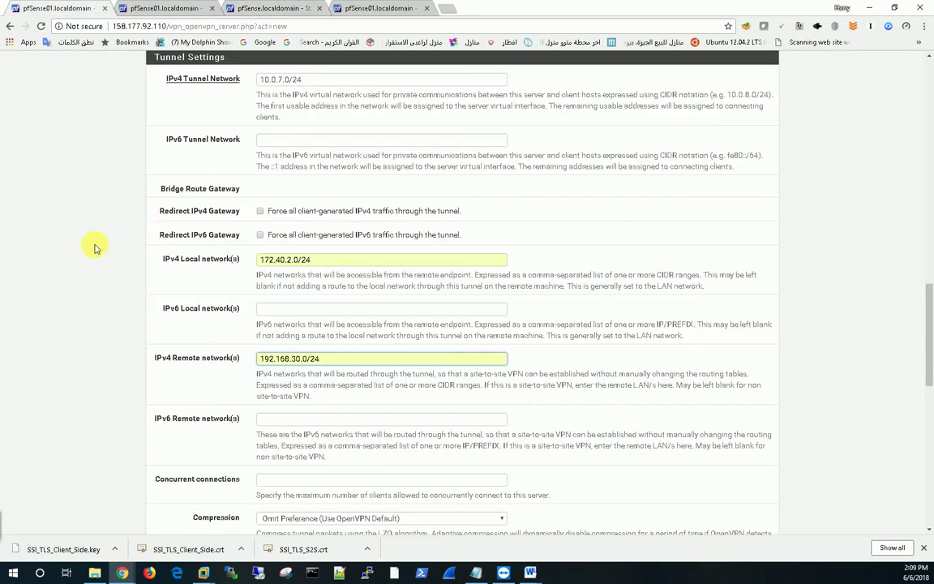
click(73, 325)
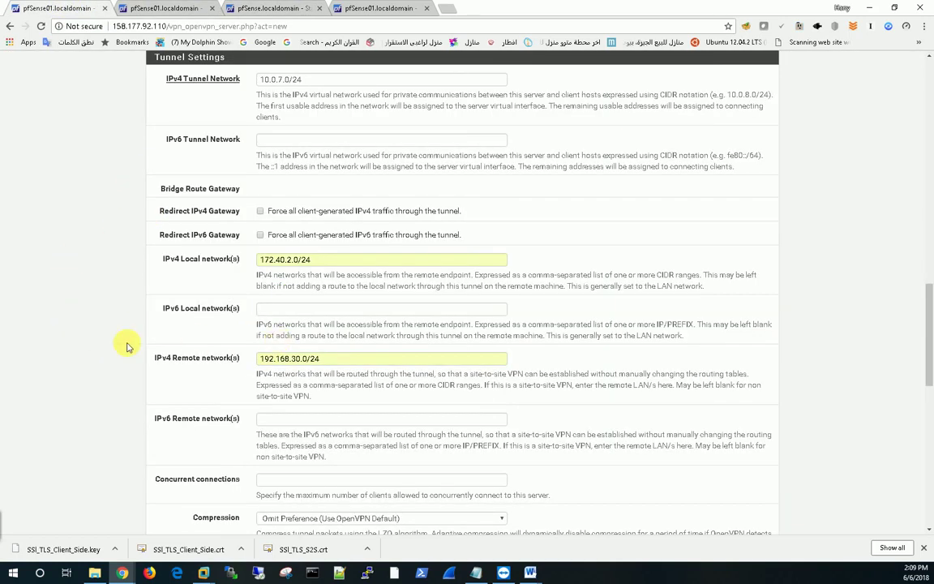
Leave the client and advanced settings at their defaults and save the new OpenVPN server.
scroll(113, 308, down, 2)
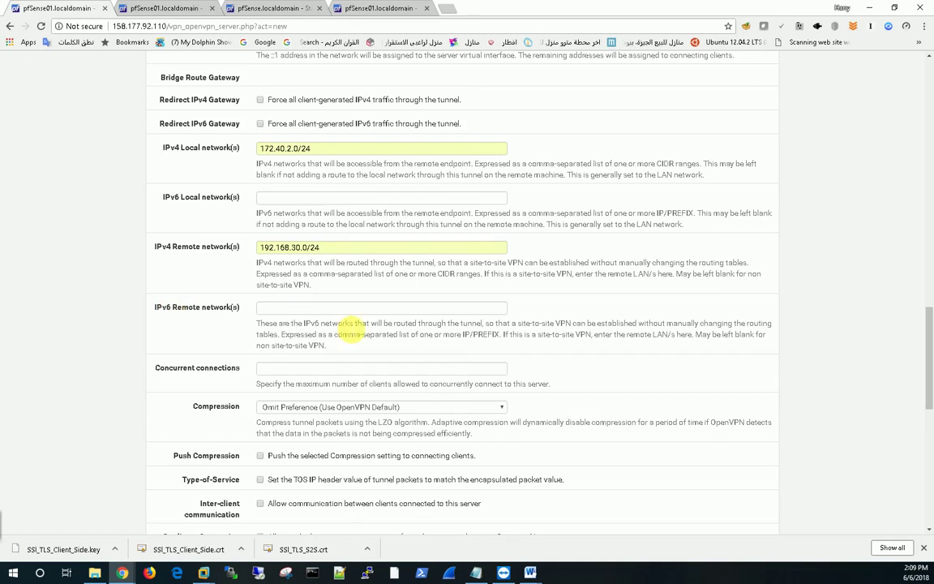
scroll(117, 312, down, 2)
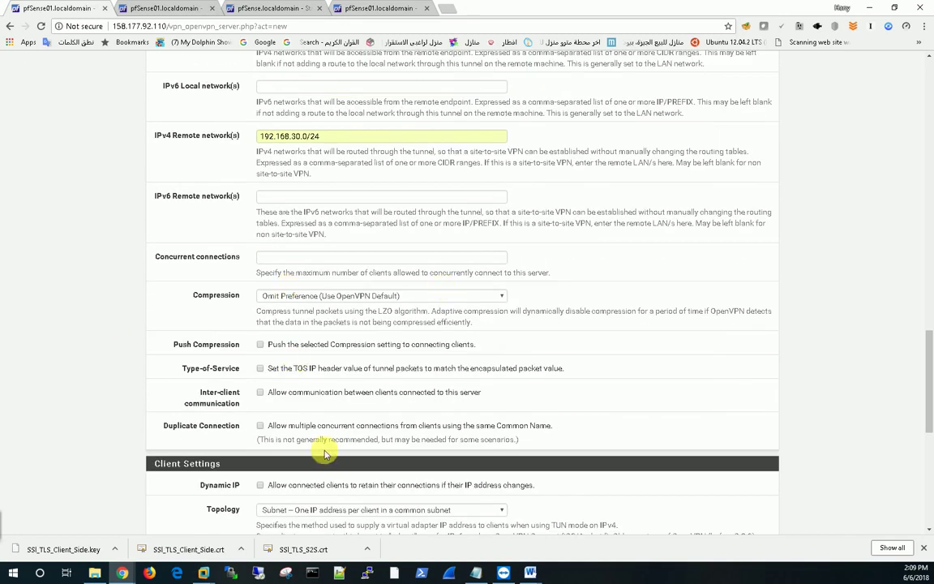
scroll(355, 409, down, 5)
scroll(357, 340, down, 3)
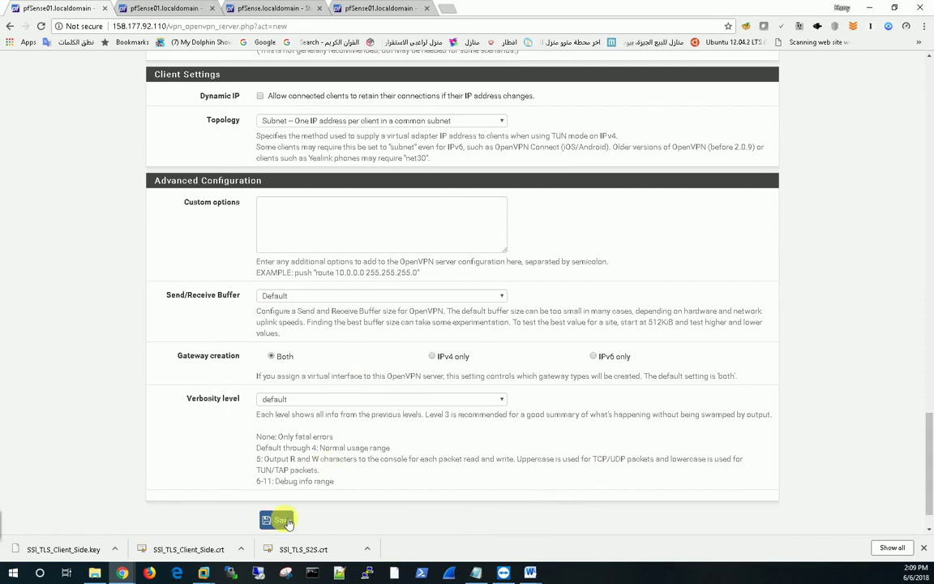
click(283, 520)
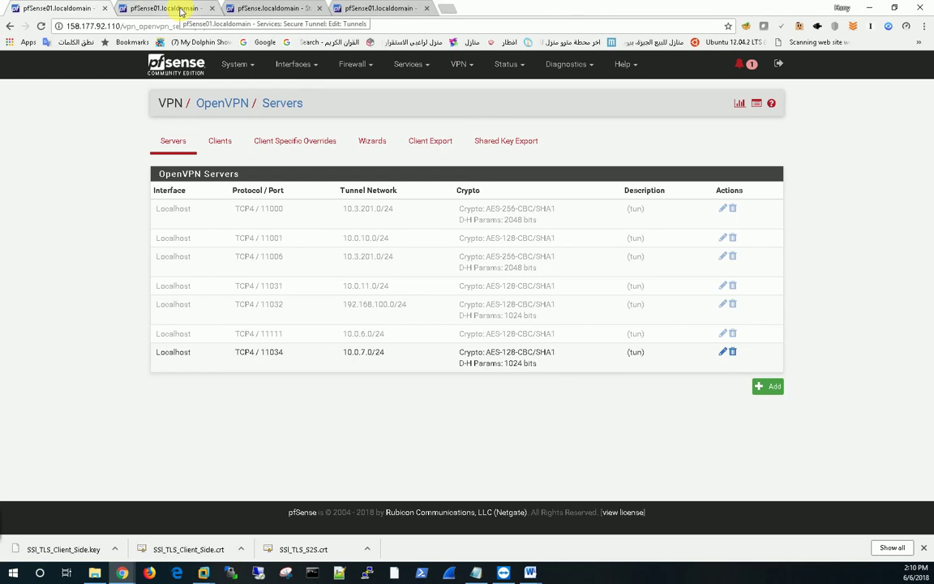
Bring up the remote pfSense's dashboard, switch to Notepad++ and close the old CA_Stunnel_Server_01 certificate and key files.
click(247, 10)
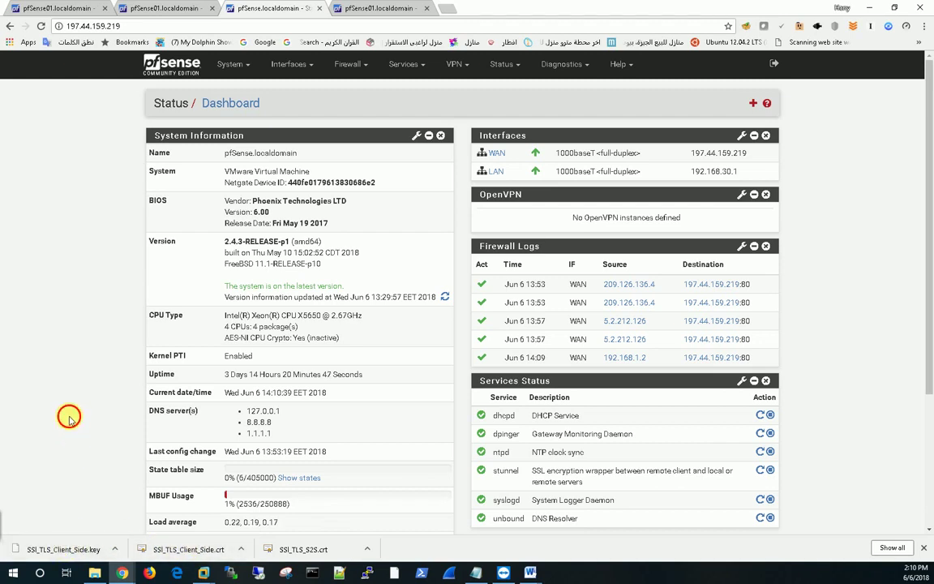
click(342, 573)
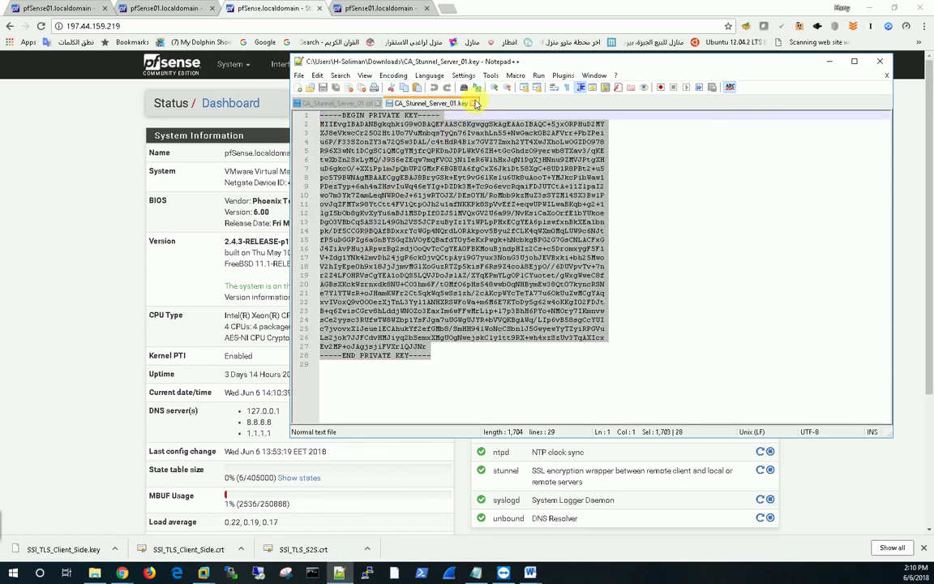
click(378, 104)
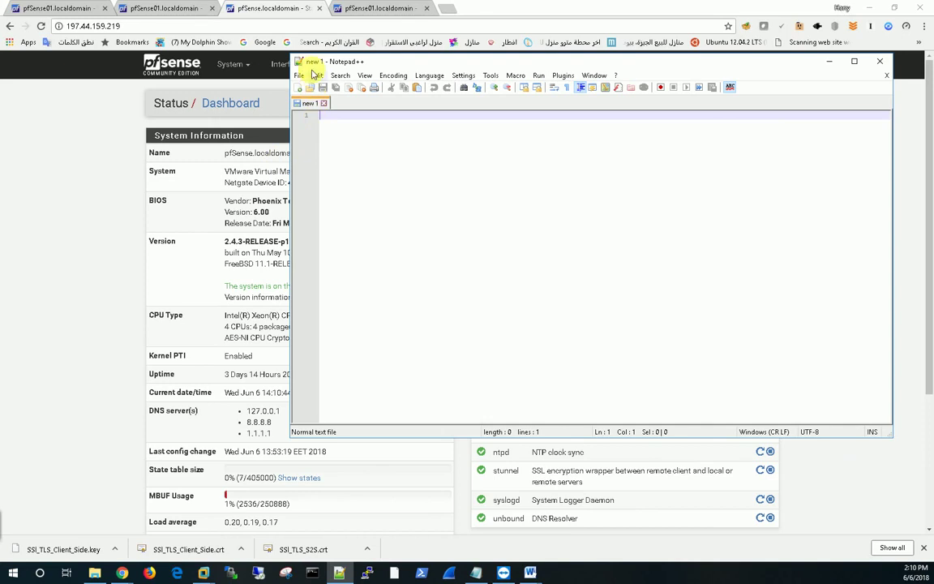
Open SSl_TLS_Client_Side.crt, SSl_TLS_Client_Side.key and SSl_TLS_S2S.crt together from the Downloads folder in Notepad++.
click(299, 74)
click(317, 101)
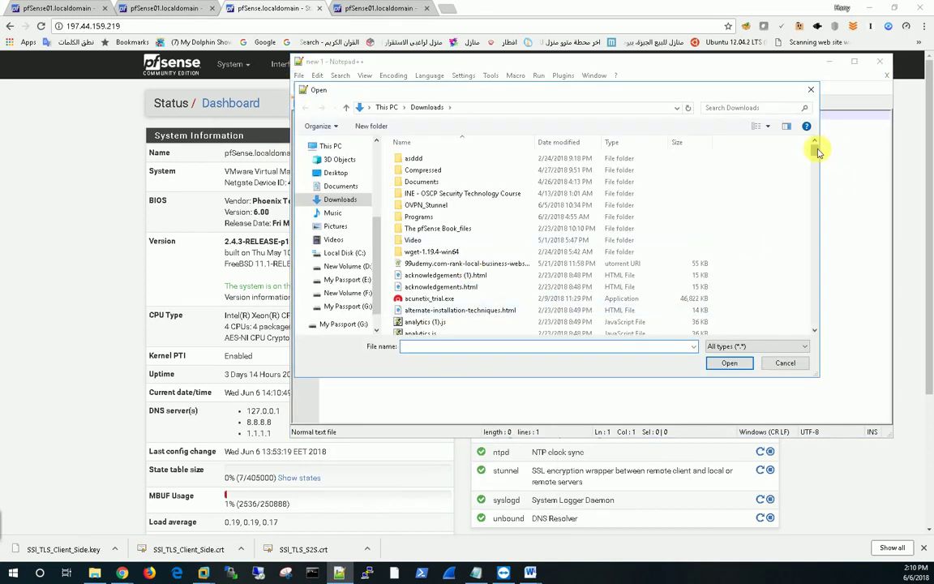
click(459, 302)
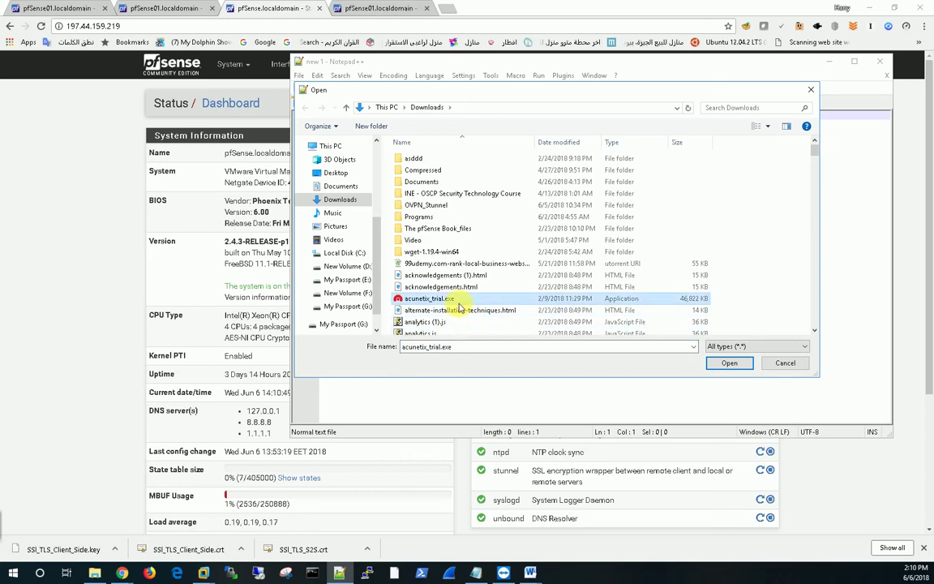
text(ssl)
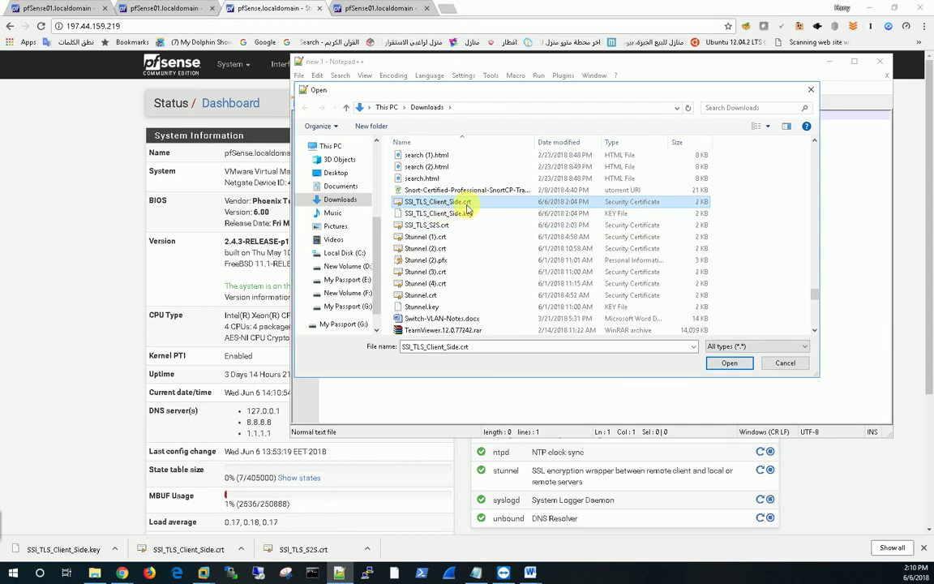
click(438, 228)
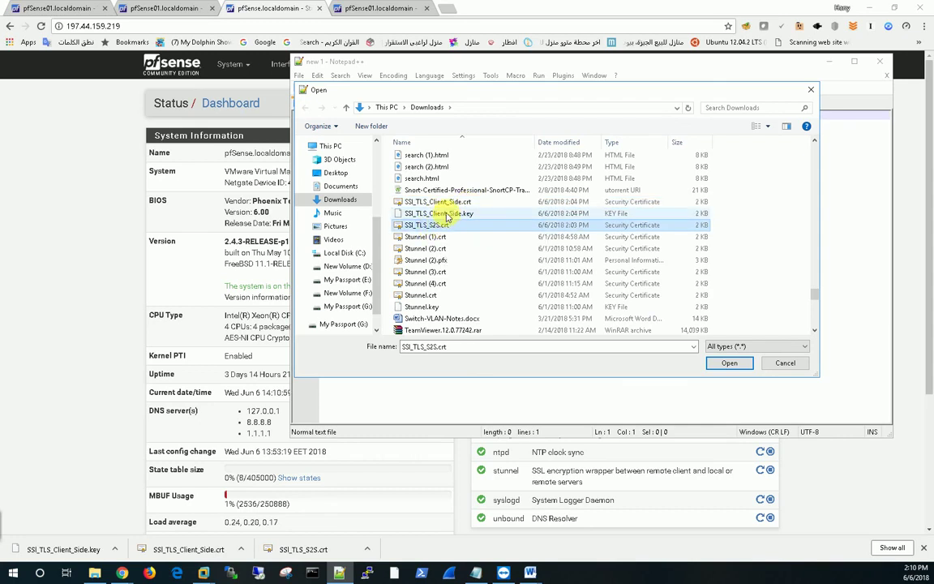
ctrl+click(429, 214)
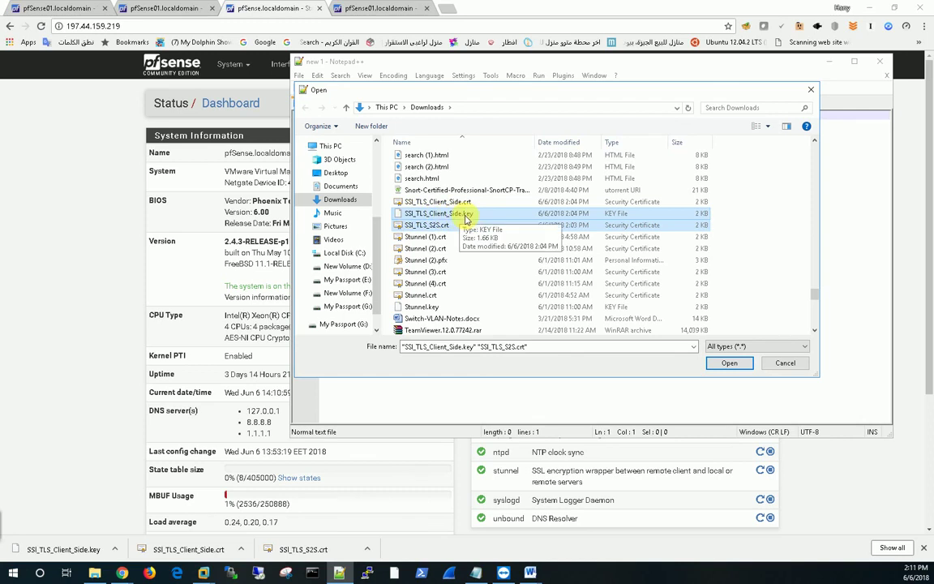
ctrl+click(398, 201)
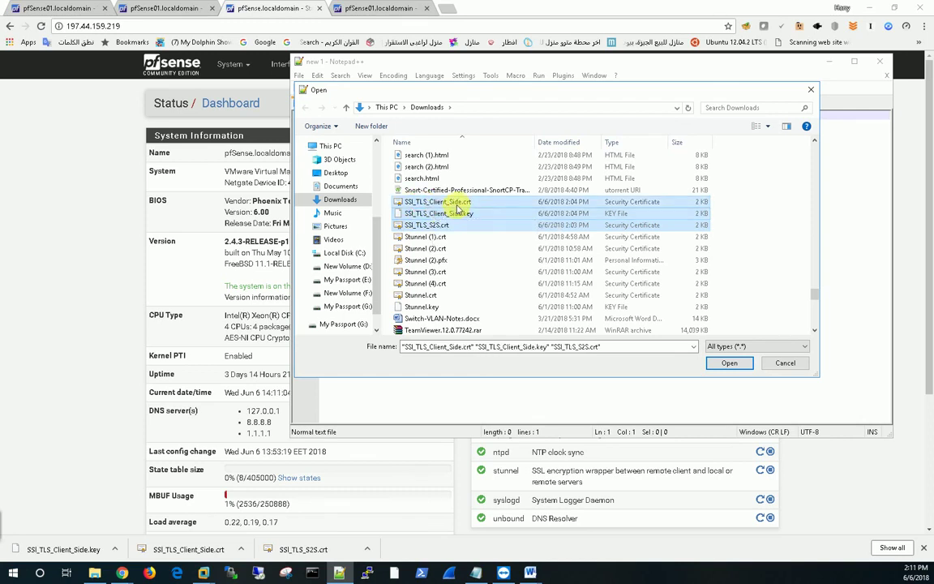
click(728, 364)
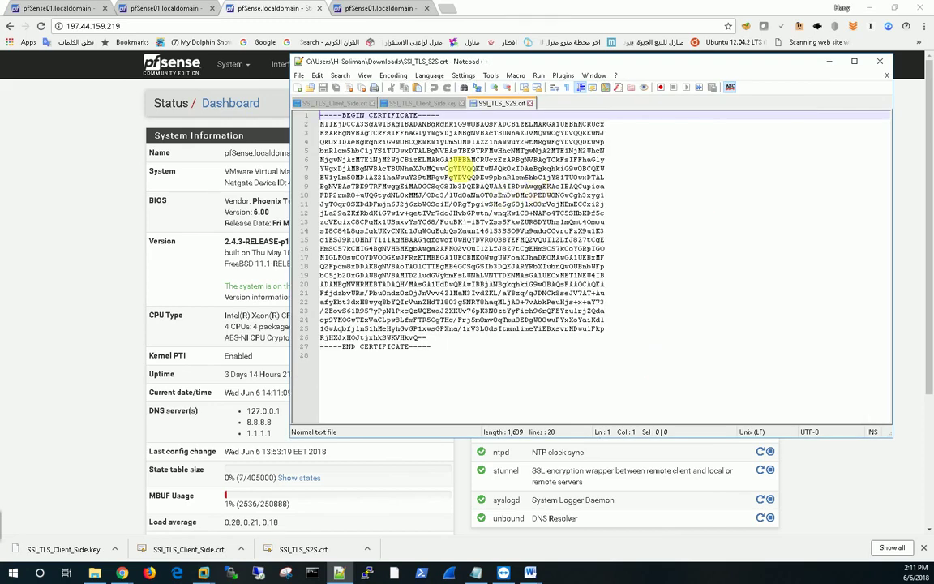
Switch to the browser and start adding a certificate authority in the remote pfSense's Certificate Manager.
click(99, 178)
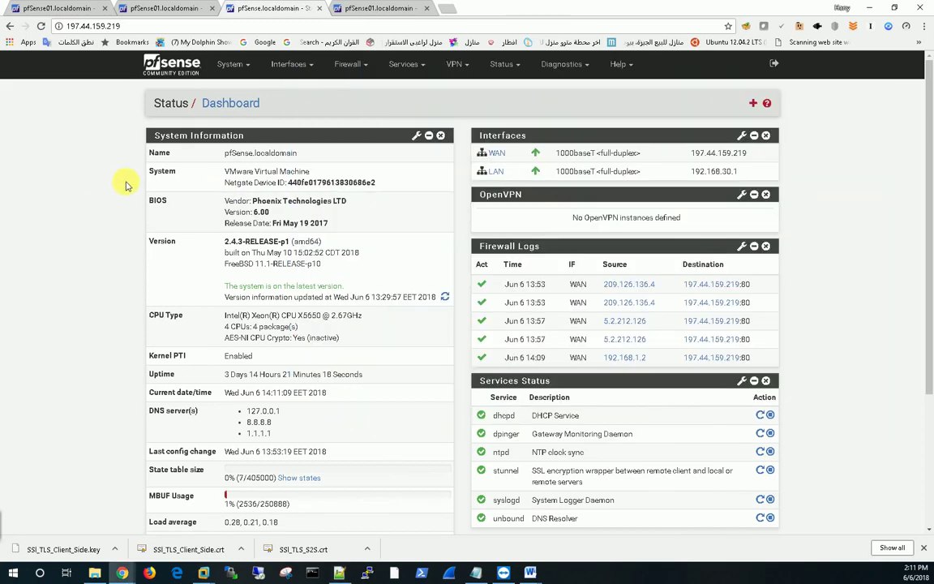
click(230, 68)
click(248, 104)
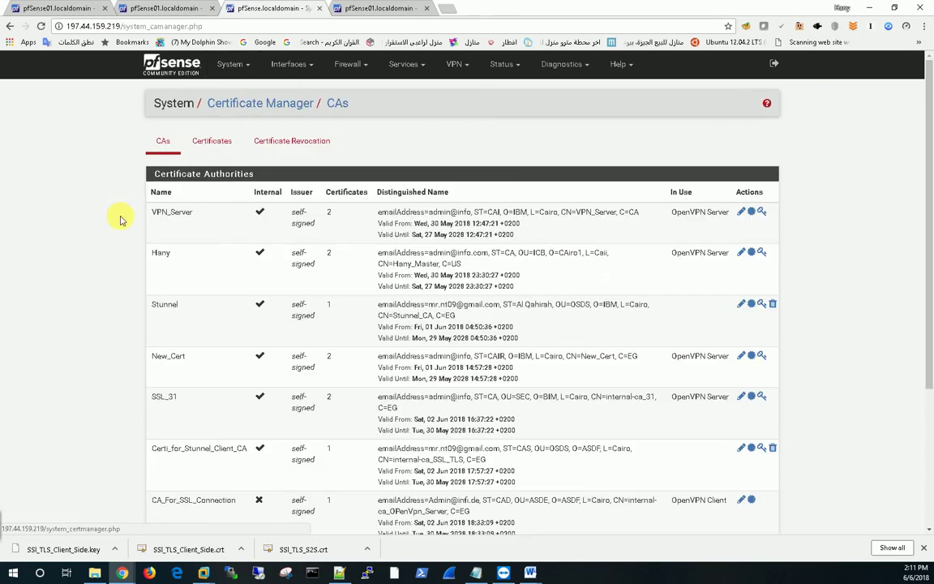
scroll(77, 270, down, 3)
scroll(81, 269, up, 1)
scroll(78, 266, down, 1)
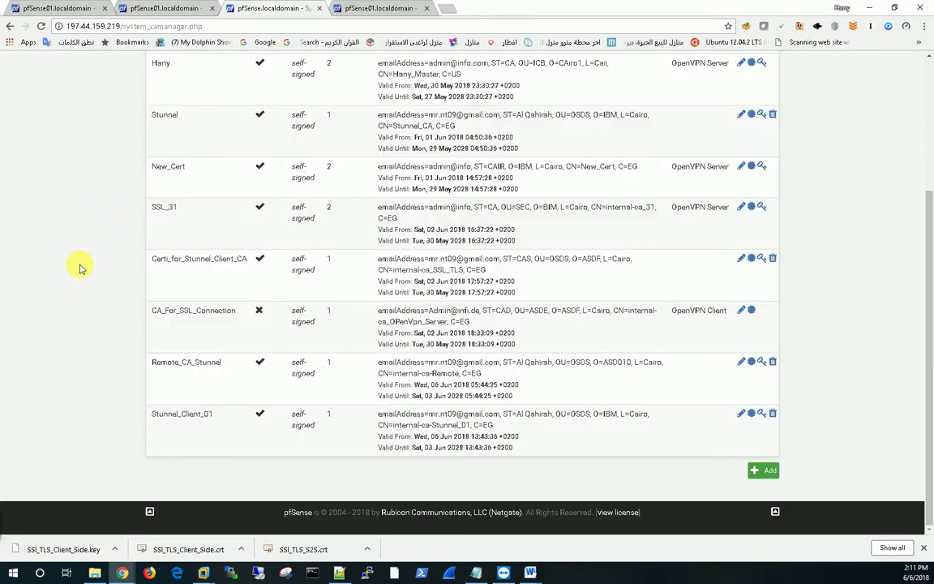
click(762, 471)
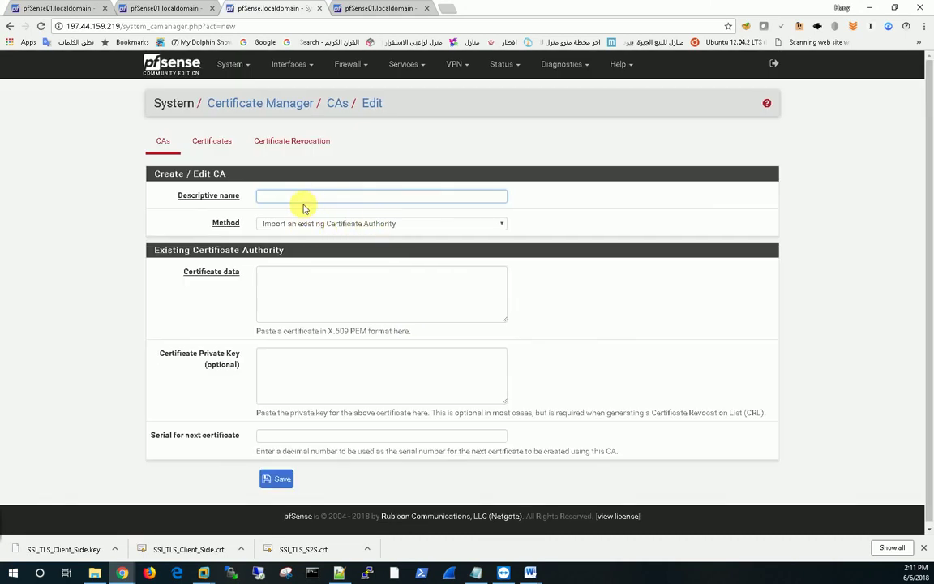
click(53, 207)
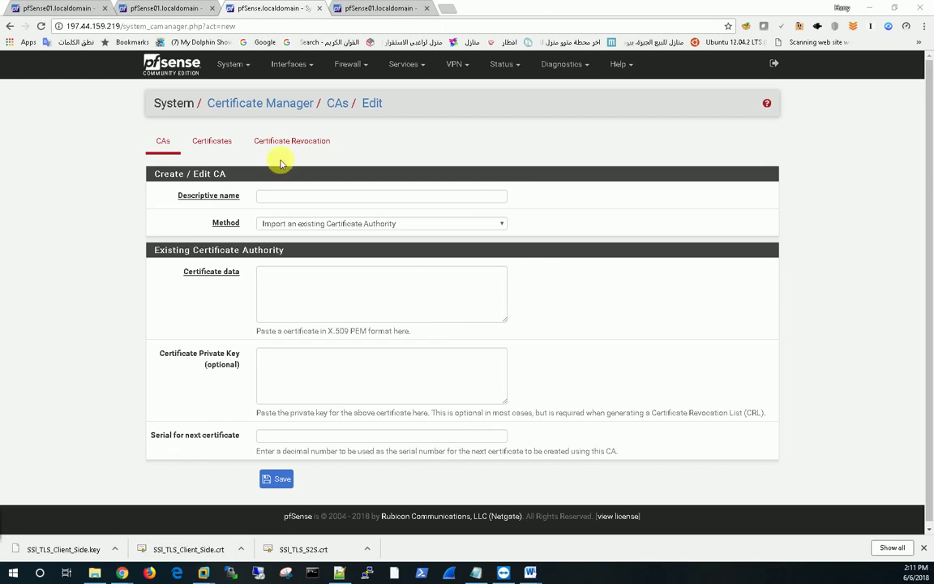
Review the CAs and certificates on the server-side pfSense, then return to the remote pfSense's CA import form.
click(57, 8)
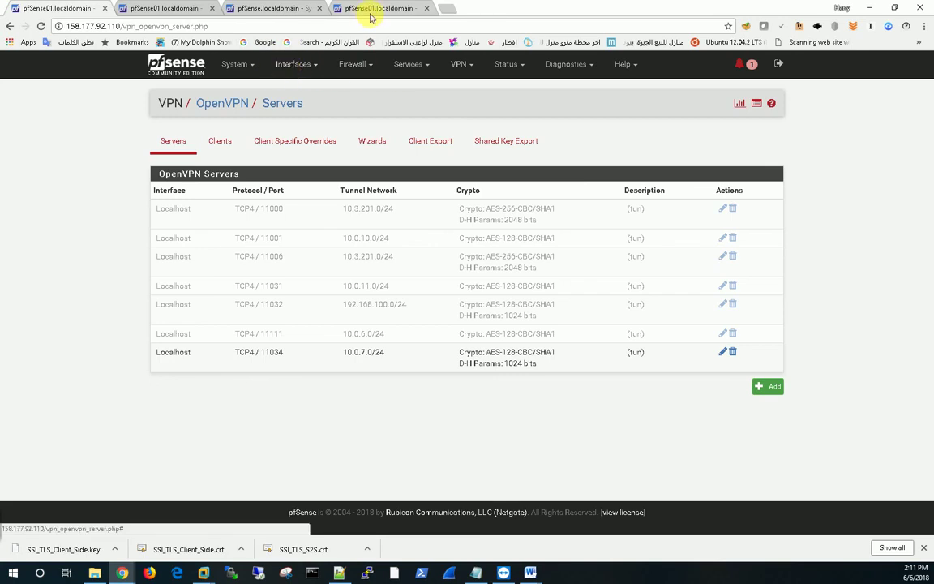
click(269, 8)
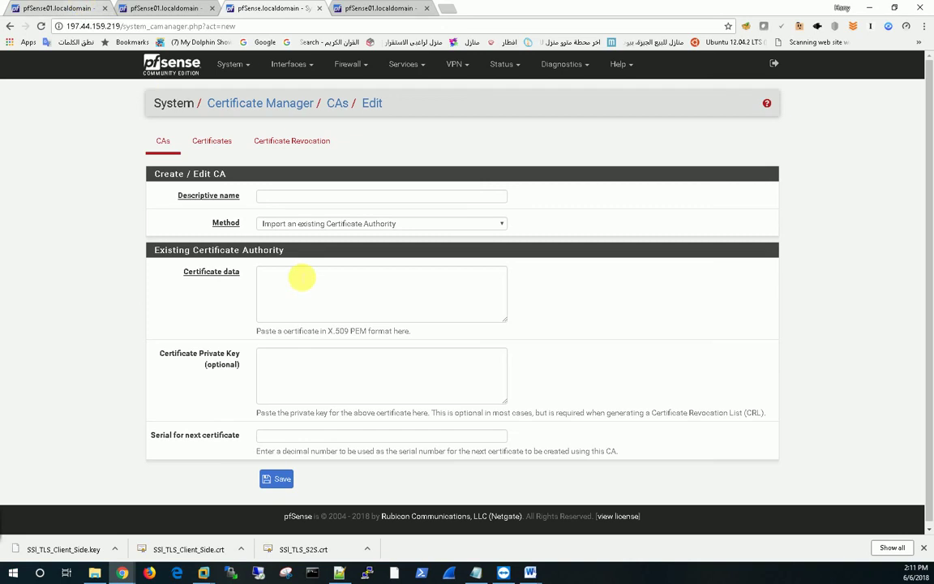
click(79, 8)
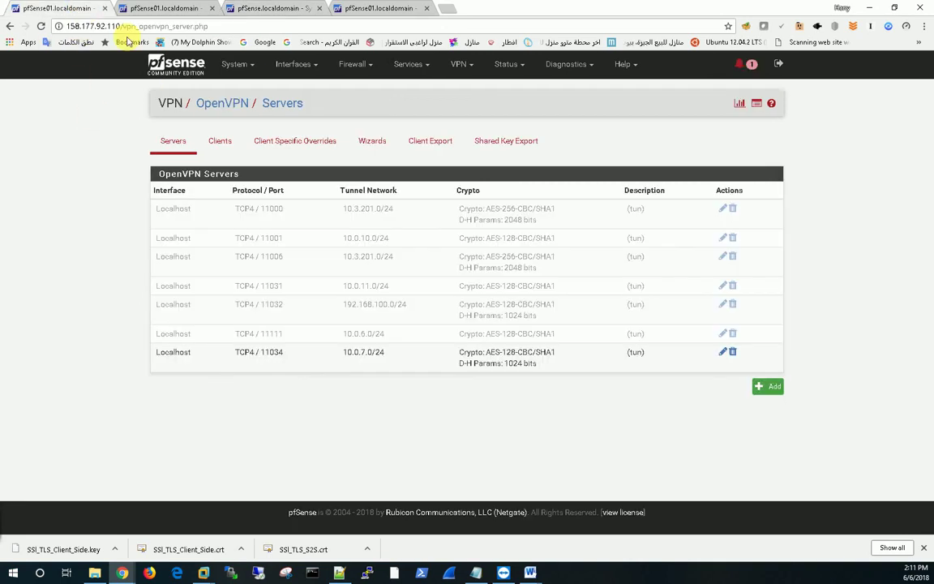
click(236, 65)
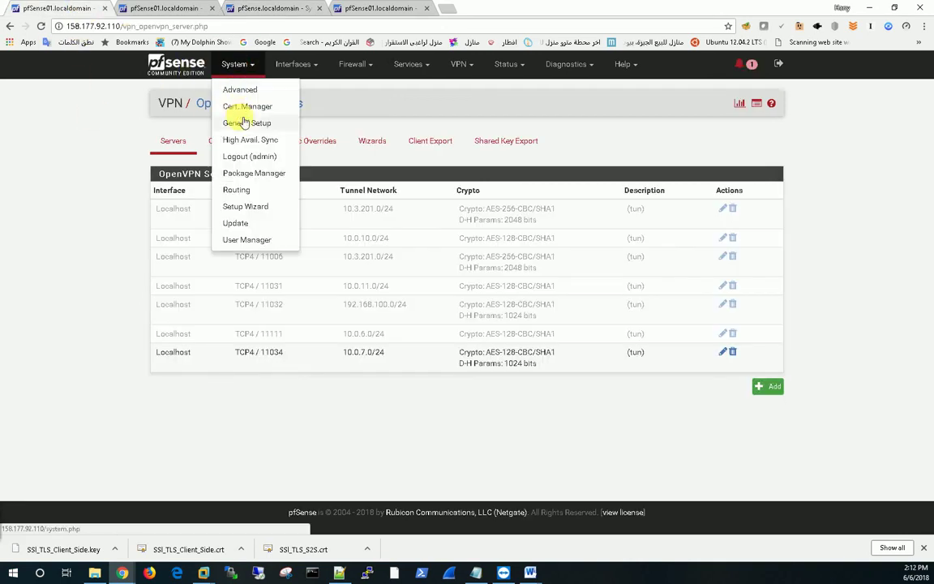
click(252, 108)
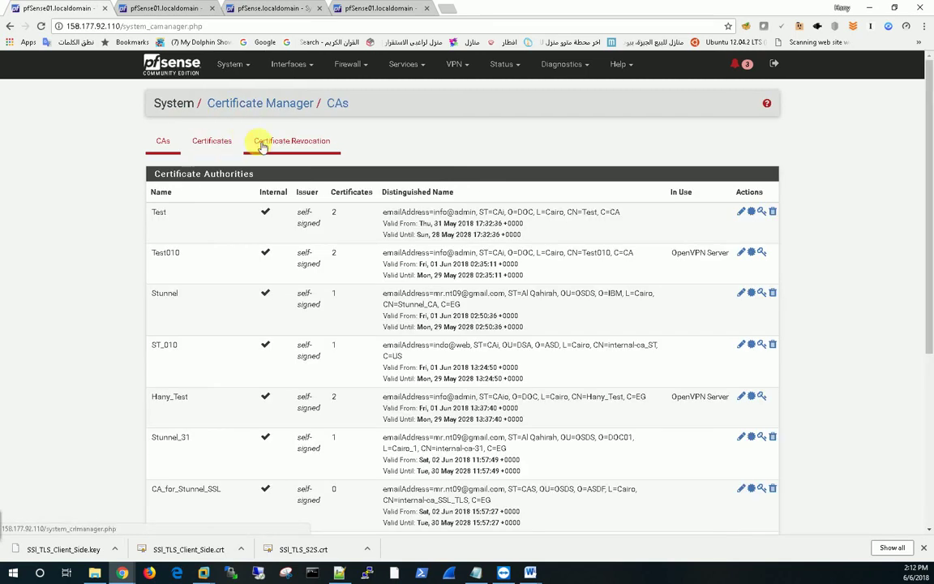
click(217, 141)
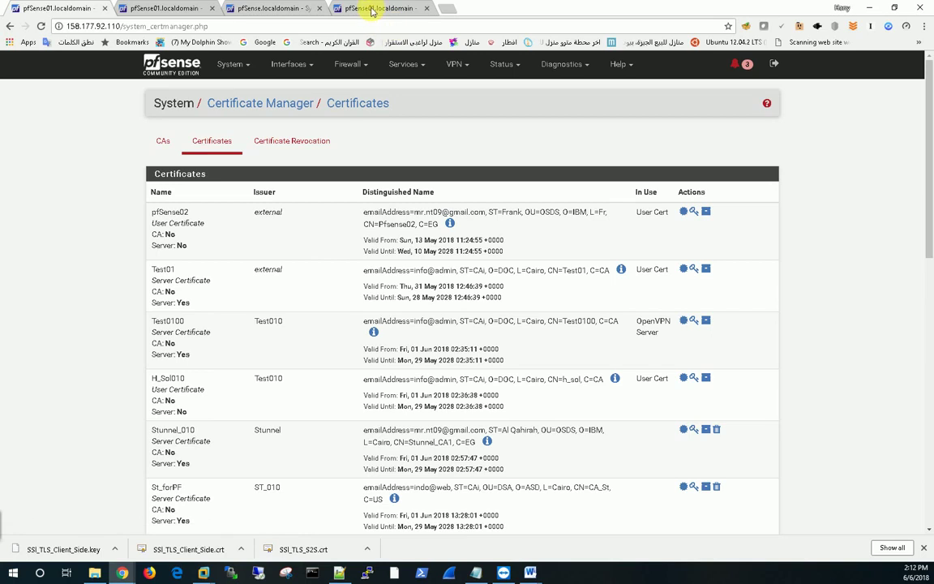
click(269, 9)
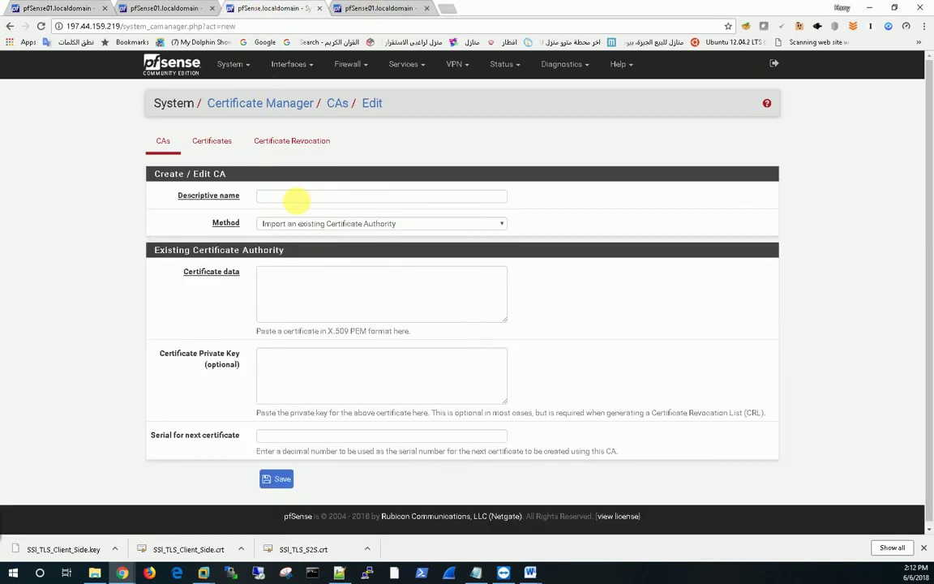
Enter SSL_TLS_S2S_Client as the descriptive name of the imported certificate authority.
click(296, 197)
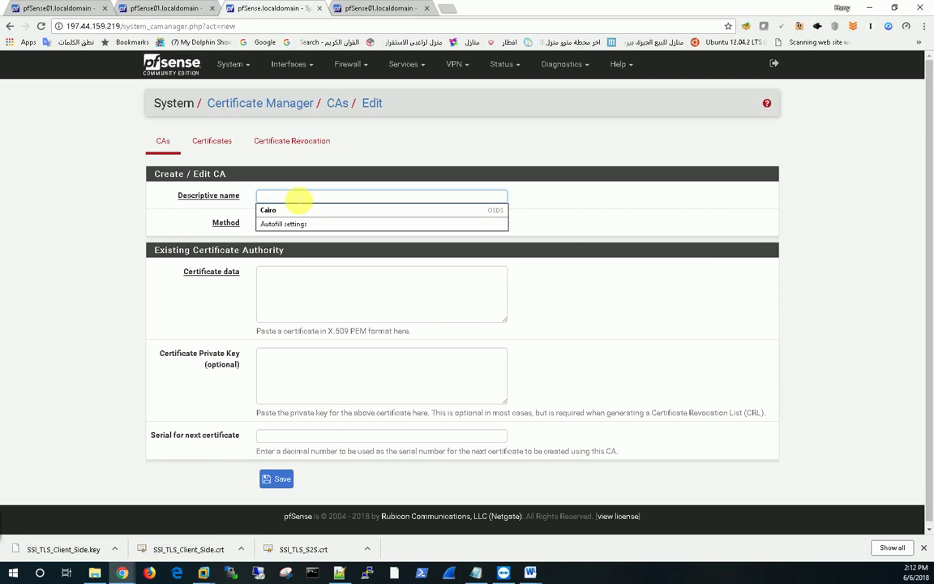
text(SSL_)
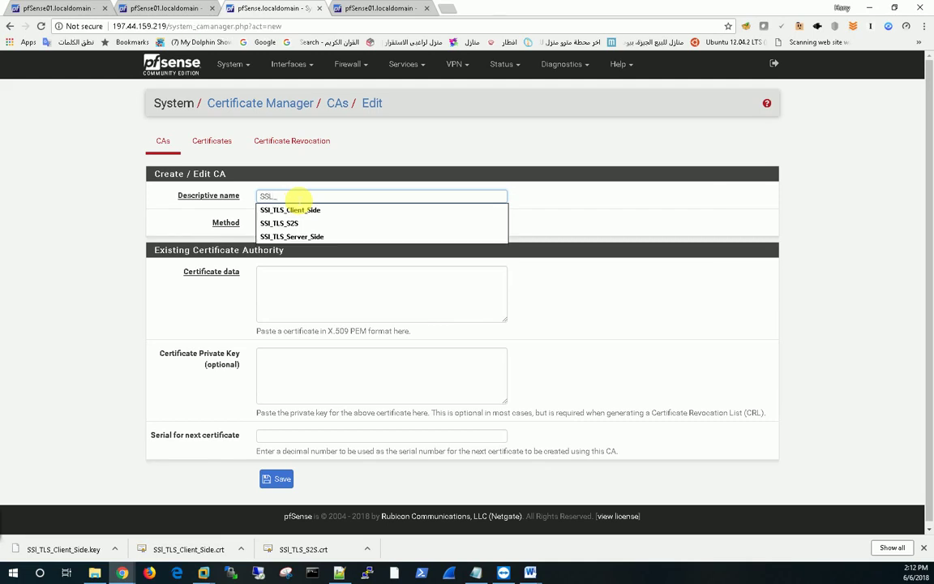
text(TLS_S2S_Client)
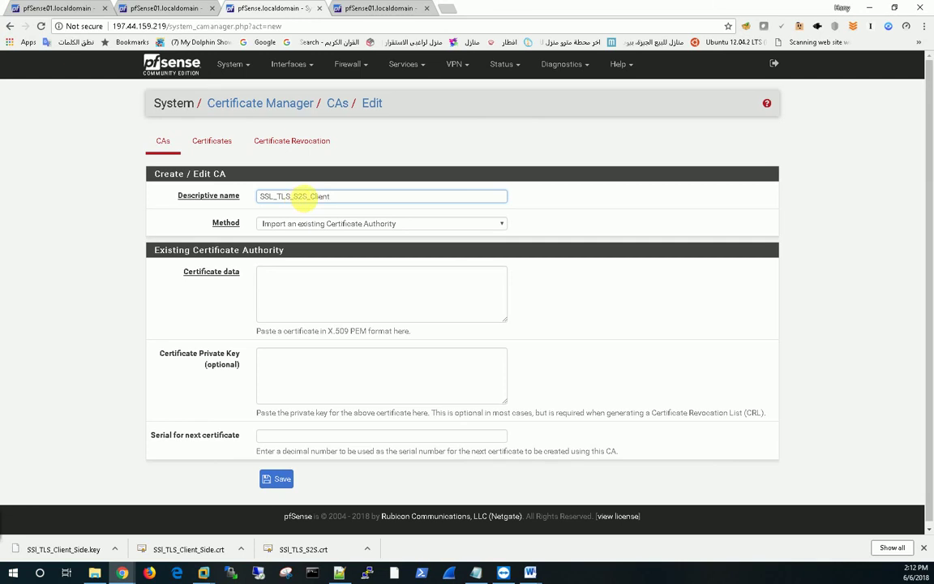
Copy the full SSl_TLS_S2S.crt text from Notepad++ into the CA's certificate data and save the authority.
click(285, 288)
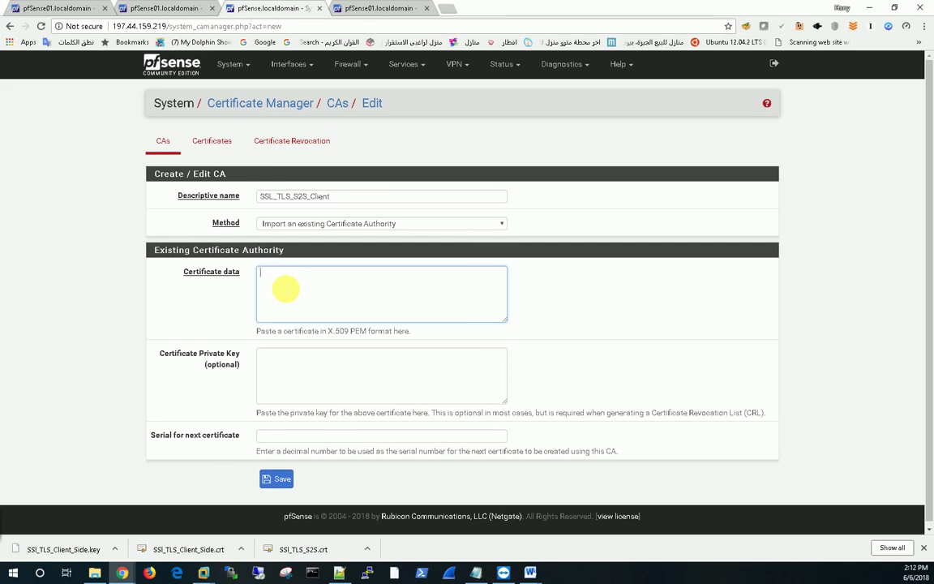
click(339, 573)
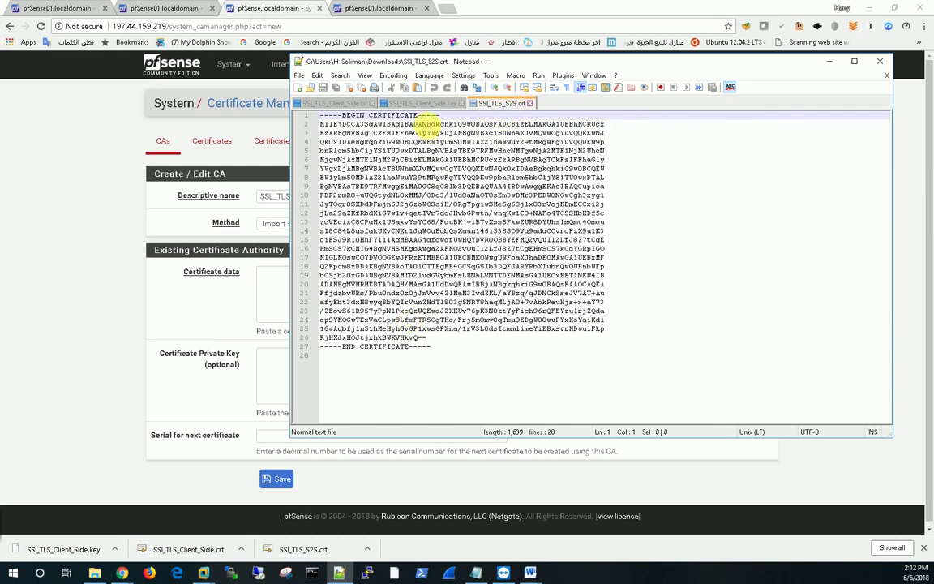
drag(405, 344, 324, 119)
right_click(319, 120)
click(329, 150)
drag(98, 260, 306, 294)
click(305, 294)
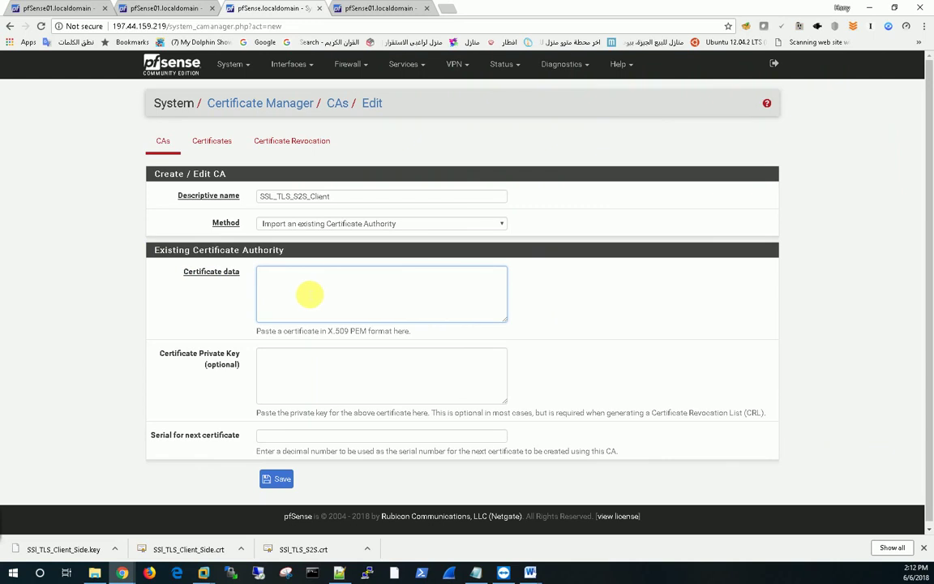
key(ctrl+v)
click(284, 479)
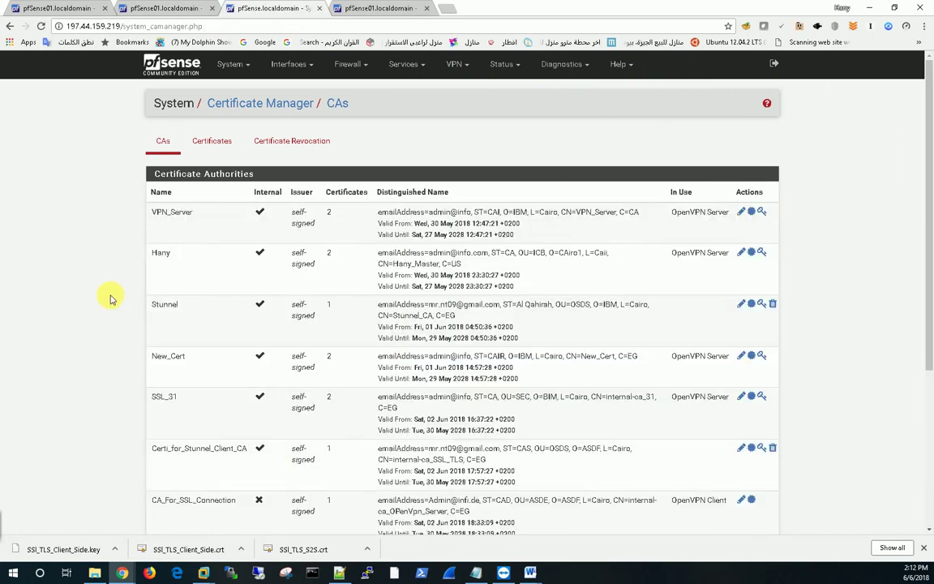
Check the CA list for the imported authority, then start adding a certificate in the remote pfSense's certificates list.
scroll(108, 298, down, 1)
scroll(109, 300, down, 3)
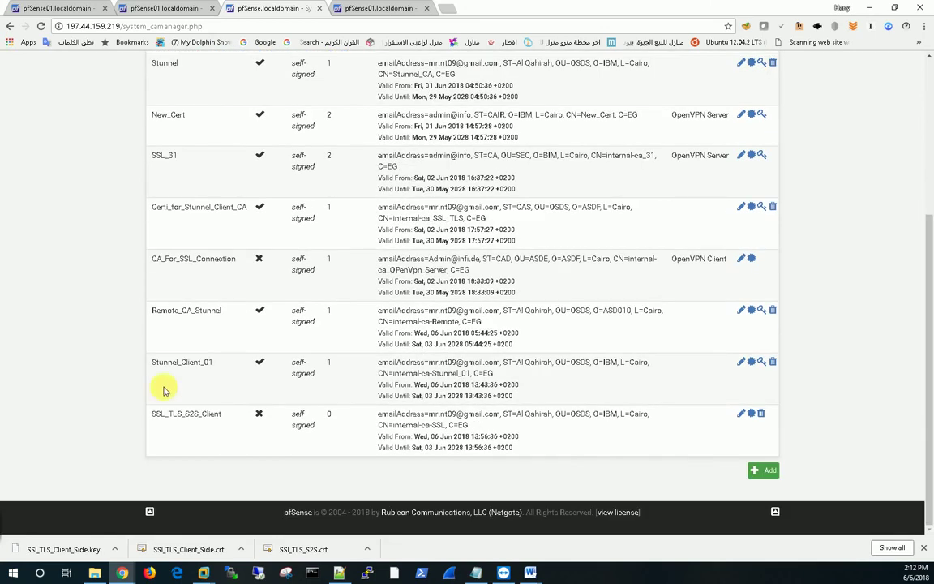
drag(928, 270, 923, 98)
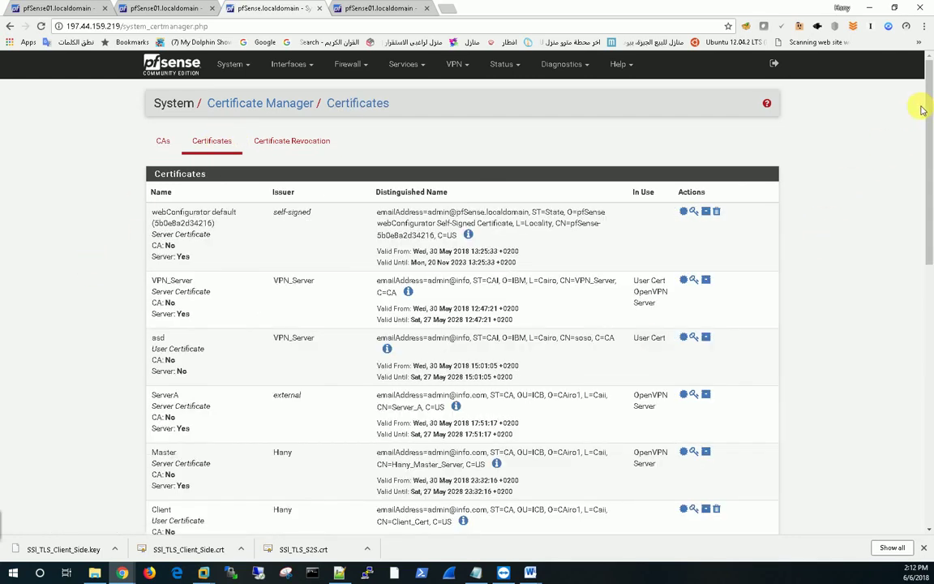
drag(928, 91, 928, 423)
click(754, 470)
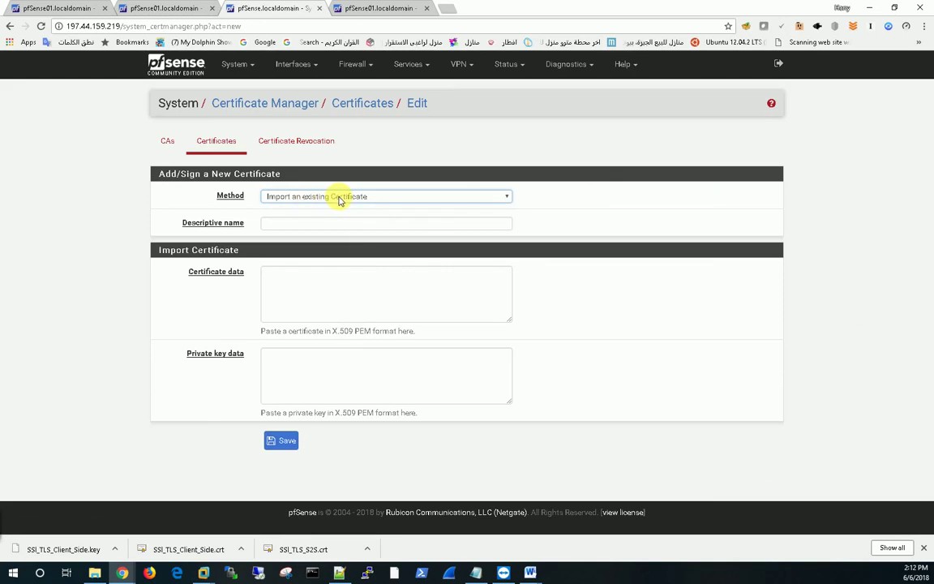
Copy the full SSl_TLS_Client_Side.crt text from Notepad++ into the new certificate's certificate data.
click(346, 556)
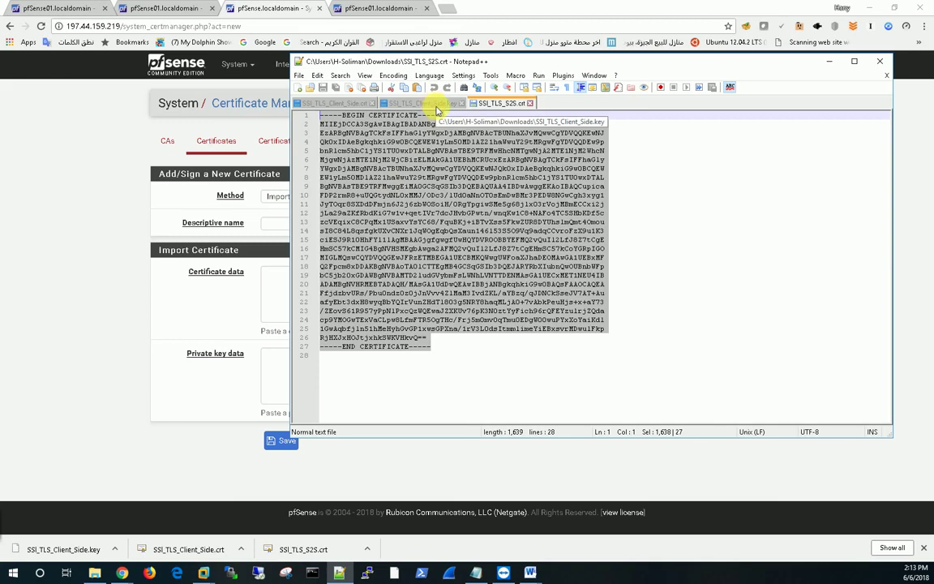
click(332, 103)
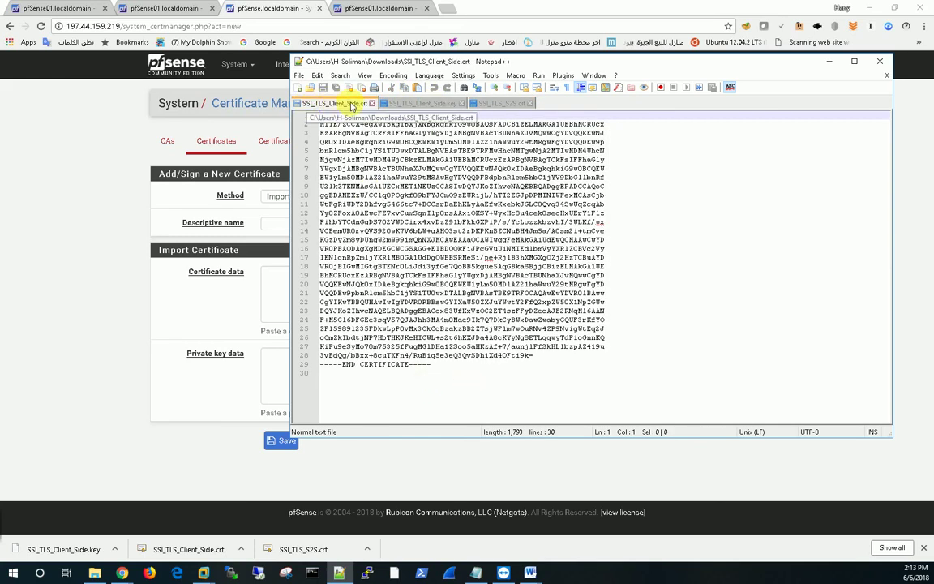
drag(623, 371, 272, 105)
right_click(371, 142)
click(408, 160)
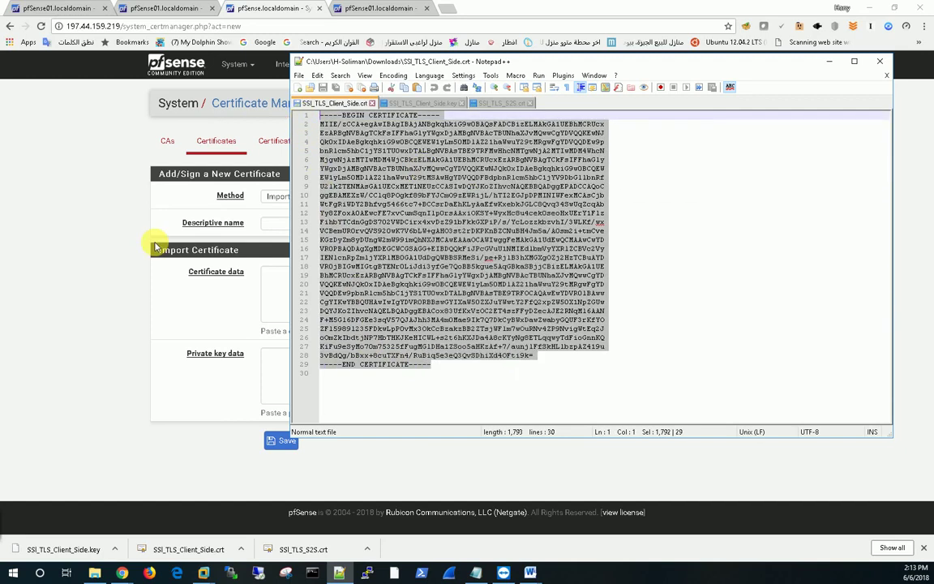
click(157, 244)
click(339, 295)
key(ctrl+v)
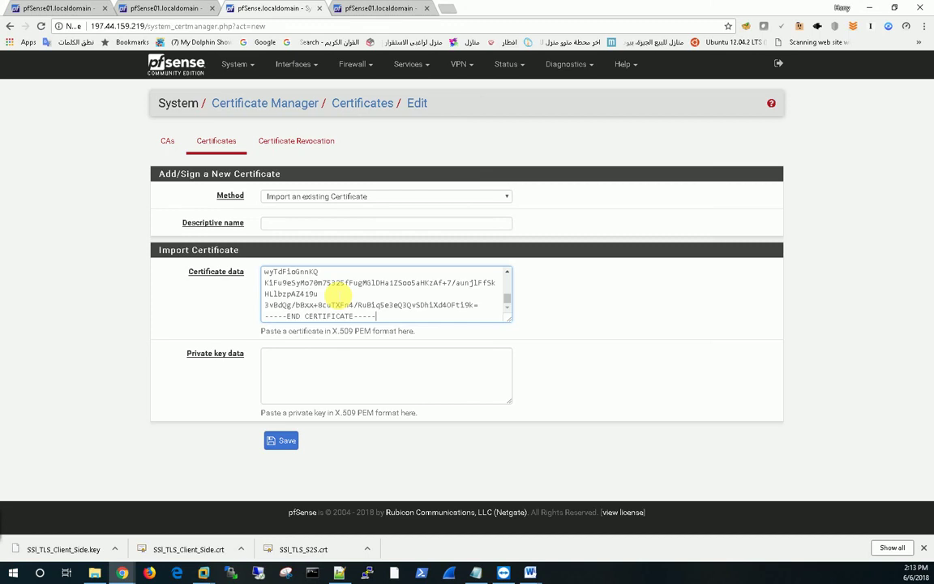
Copy the full private key text of SSl_TLS_Client_Side.key from Notepad++ into the new certificate's private key data.
click(341, 573)
click(409, 103)
drag(444, 358, 308, 120)
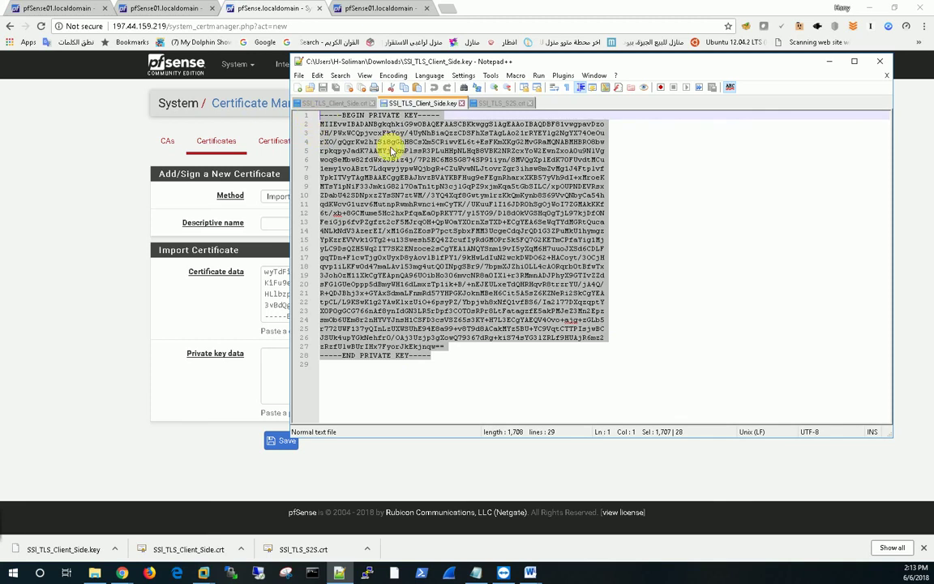
right_click(345, 126)
click(368, 148)
click(300, 355)
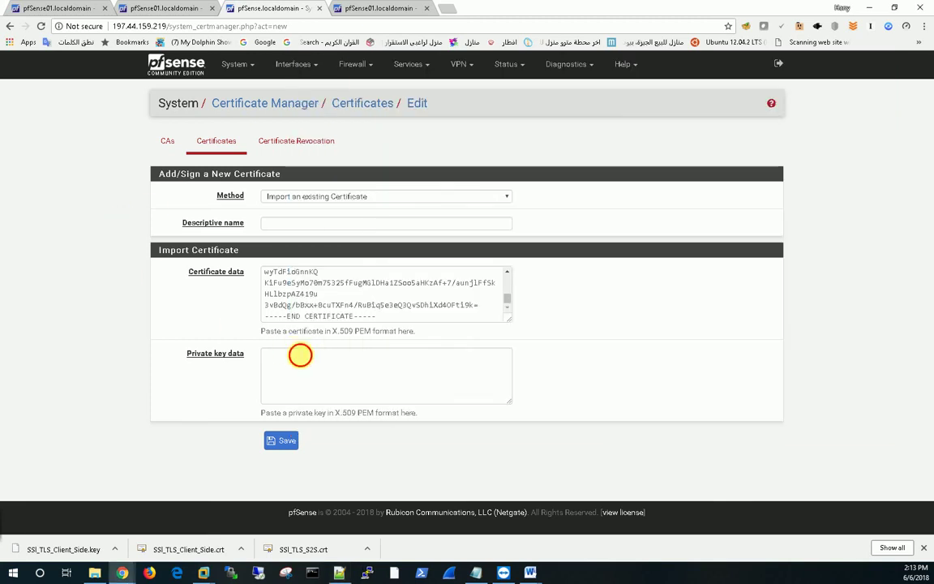
key(ctrl+v)
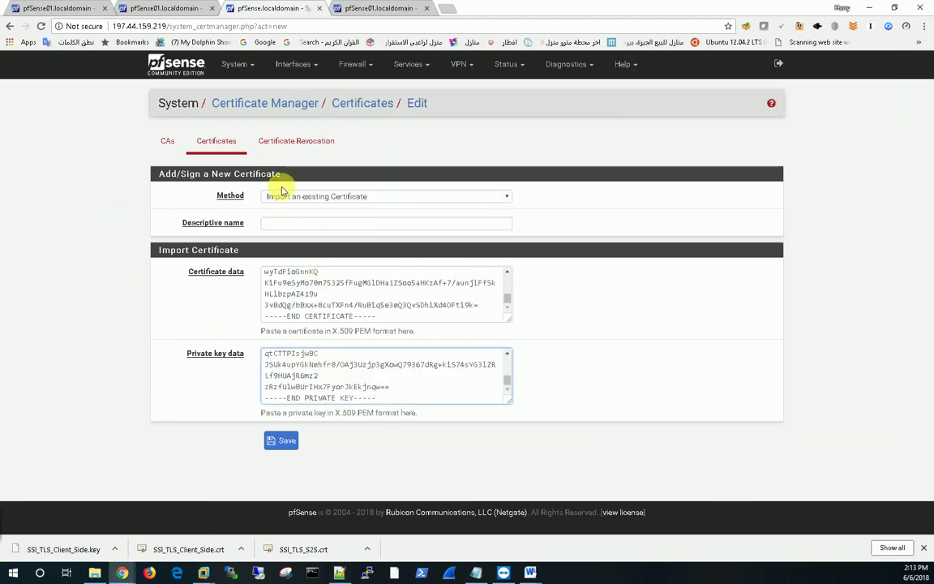
Name the imported certificate SSl_TLS_Client_Side_Copy and save it.
click(288, 222)
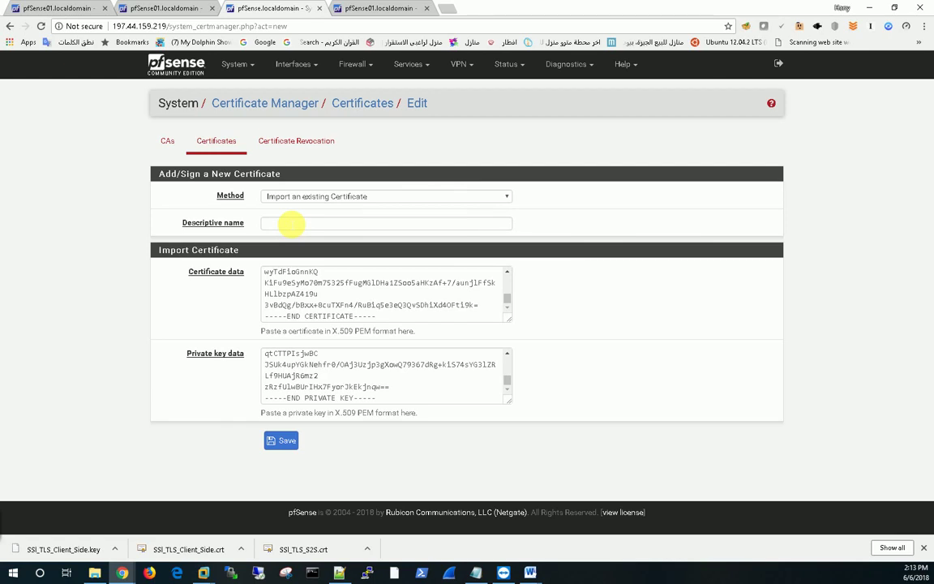
click(290, 223)
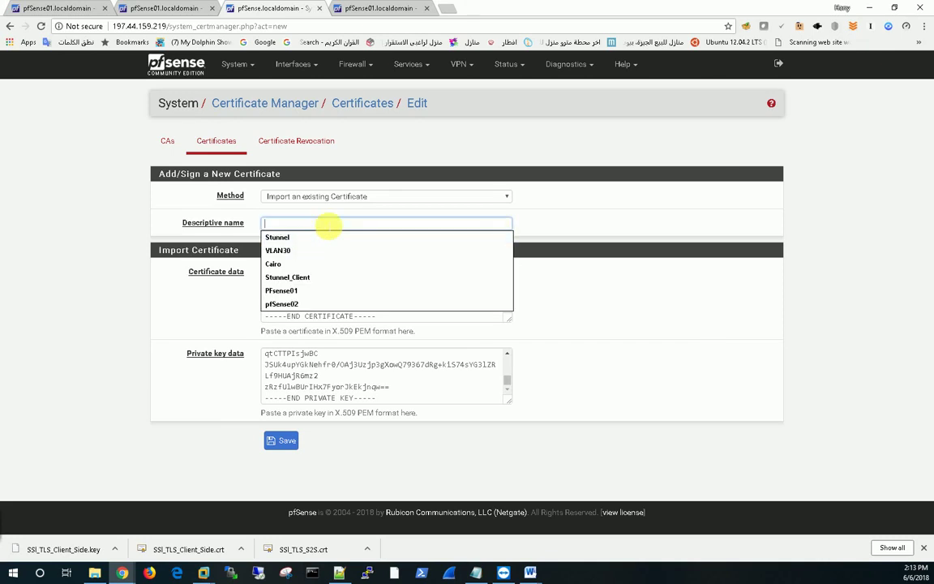
text(SSL)
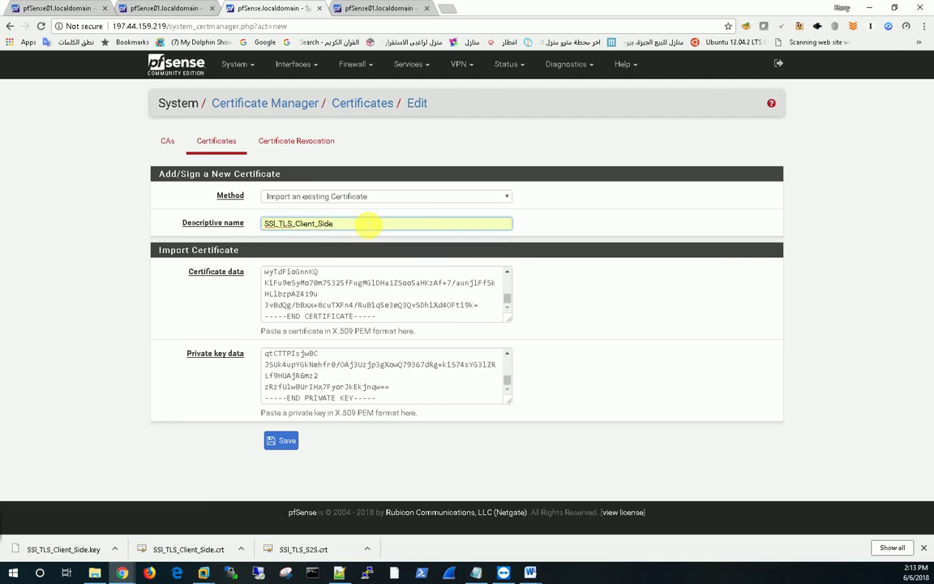
text(_Copy)
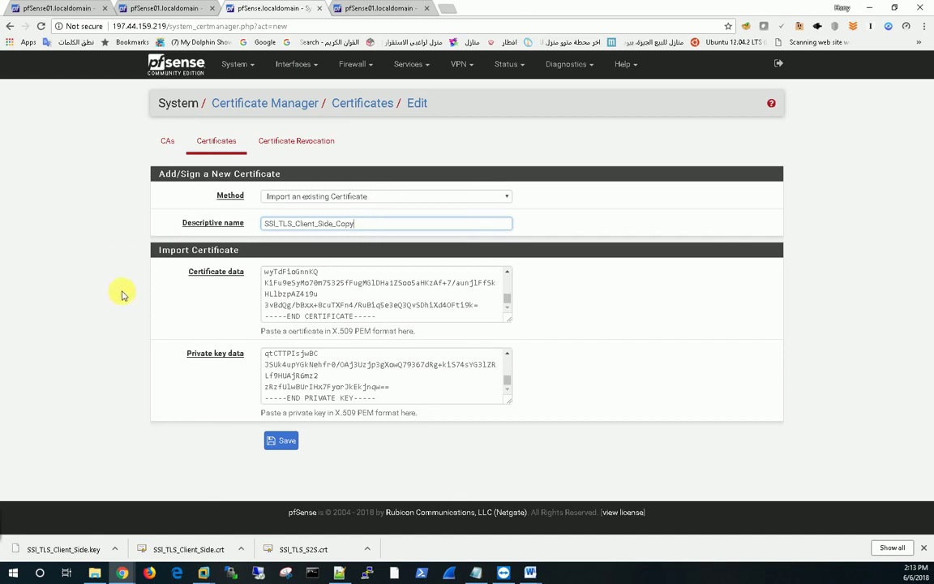
click(288, 443)
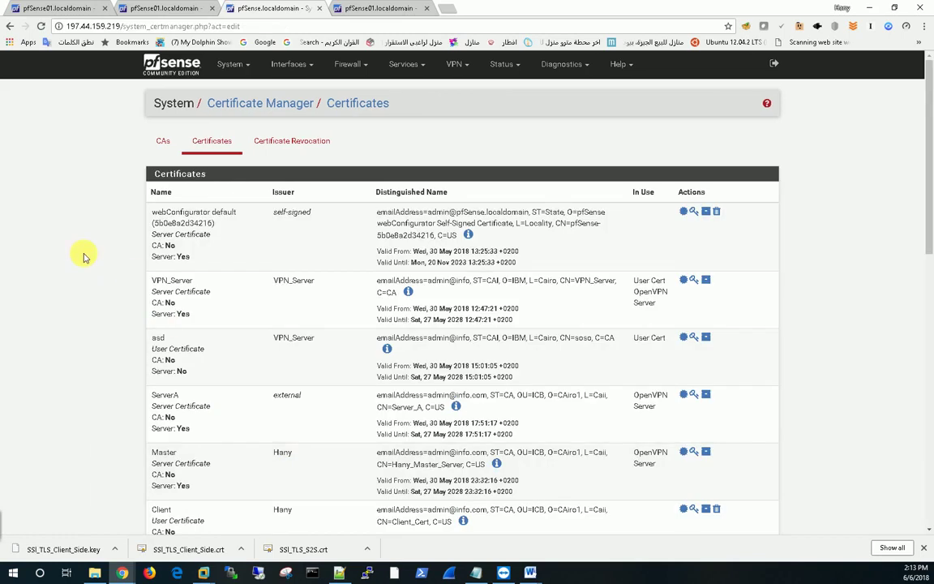
Go to the OpenVPN clients of the remote pfSense and start adding a new client.
mouse_move(928, 126)
mouse_down()
mouse_move(928, 442)
mouse_move(928, 108)
mouse_up()
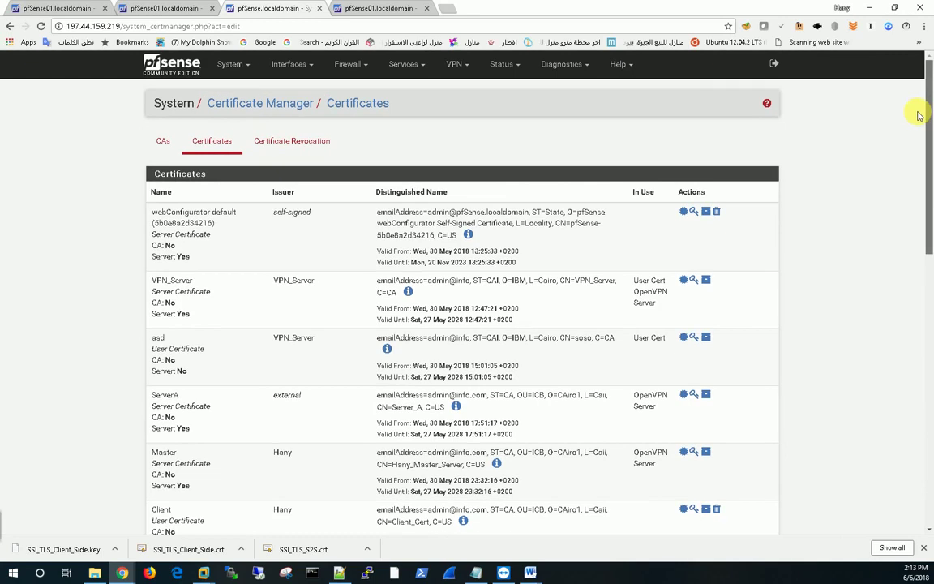
click(454, 64)
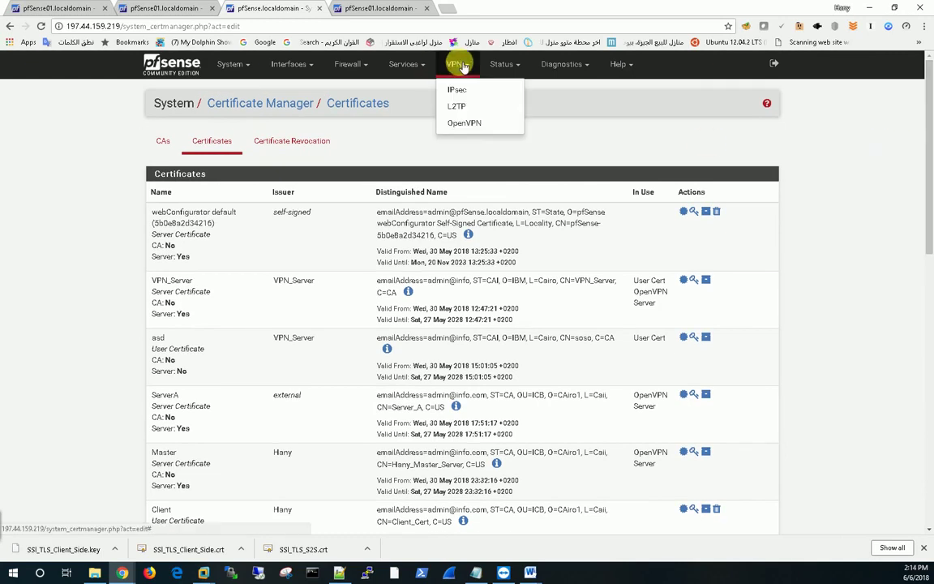
click(465, 122)
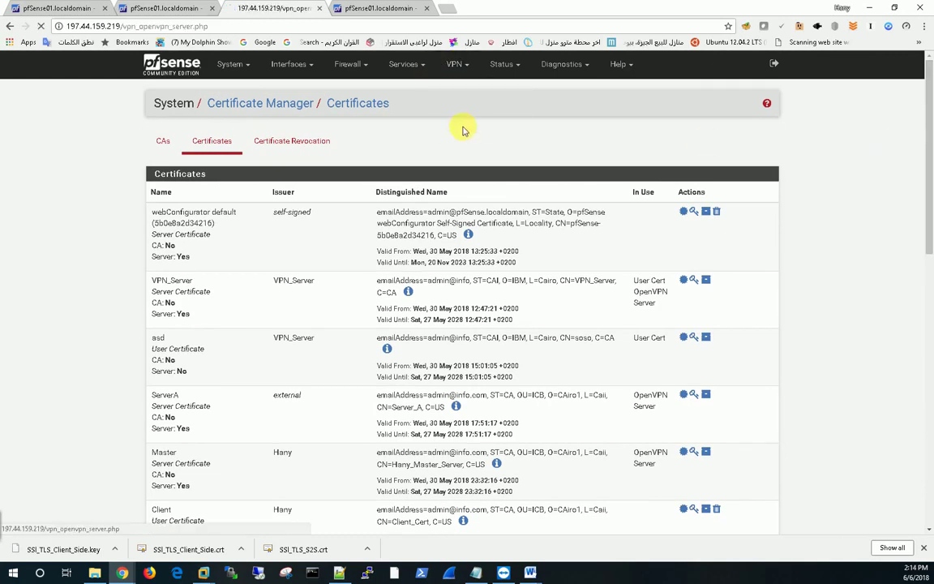
click(230, 150)
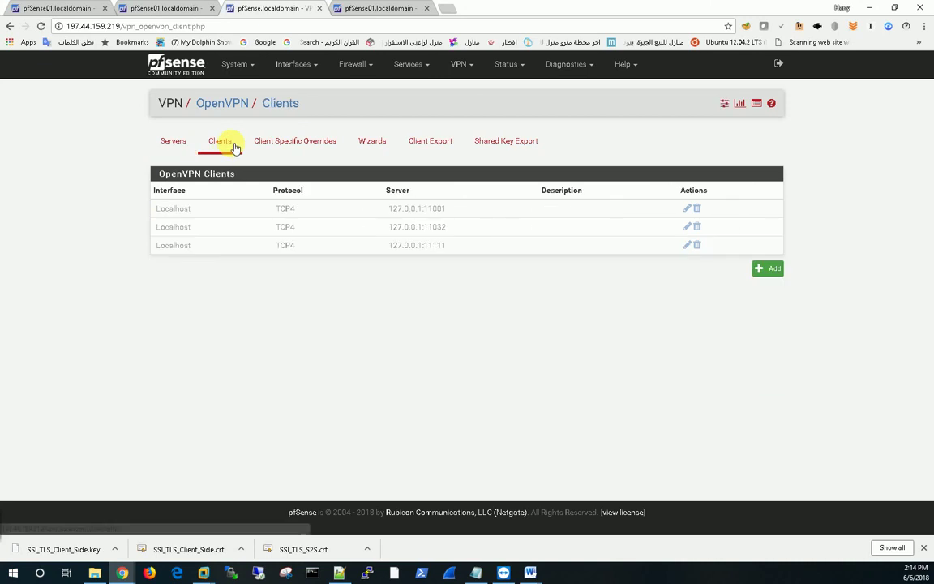
click(762, 267)
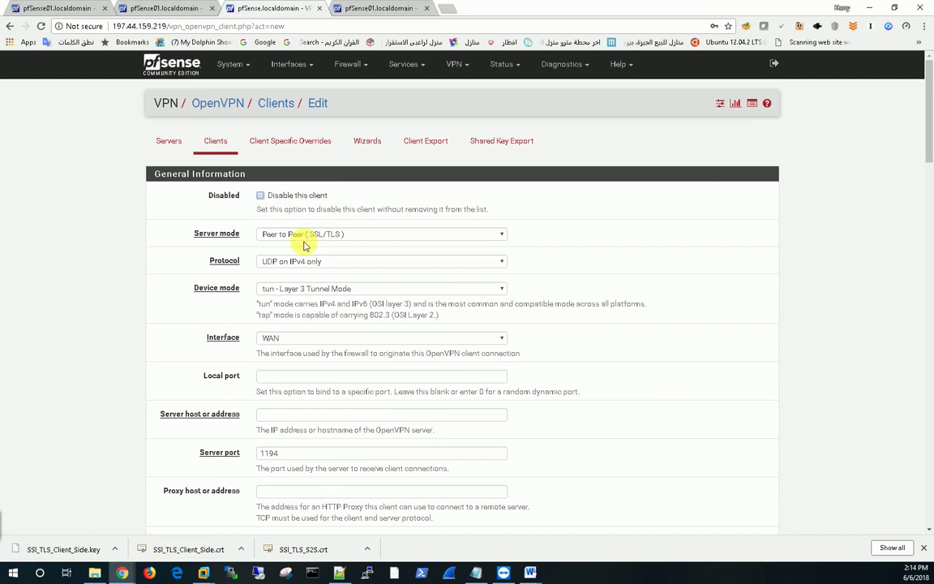
Set the new client's protocol to TCP on IPv4 only and its interface to Localhost.
click(296, 262)
key(Down)
key(Down)
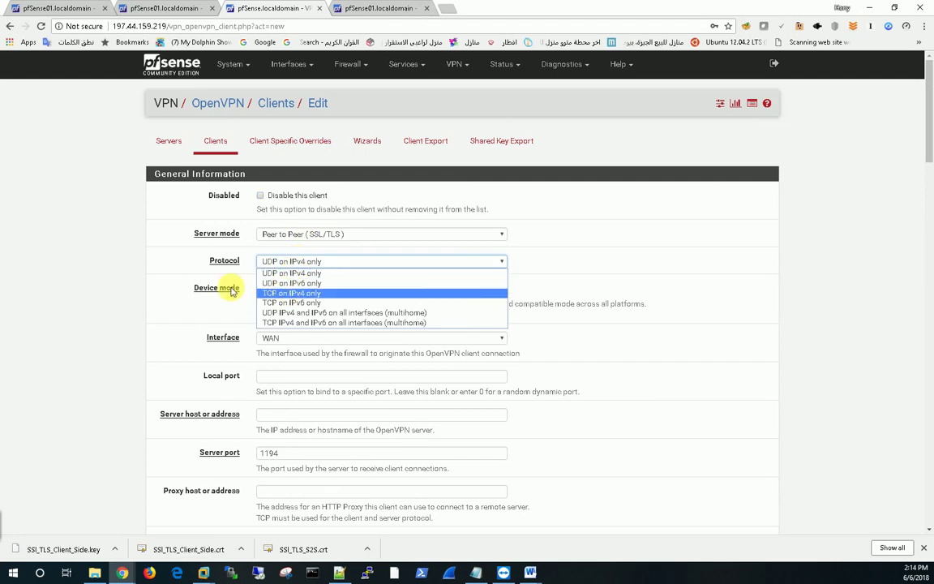
key(Return)
click(306, 337)
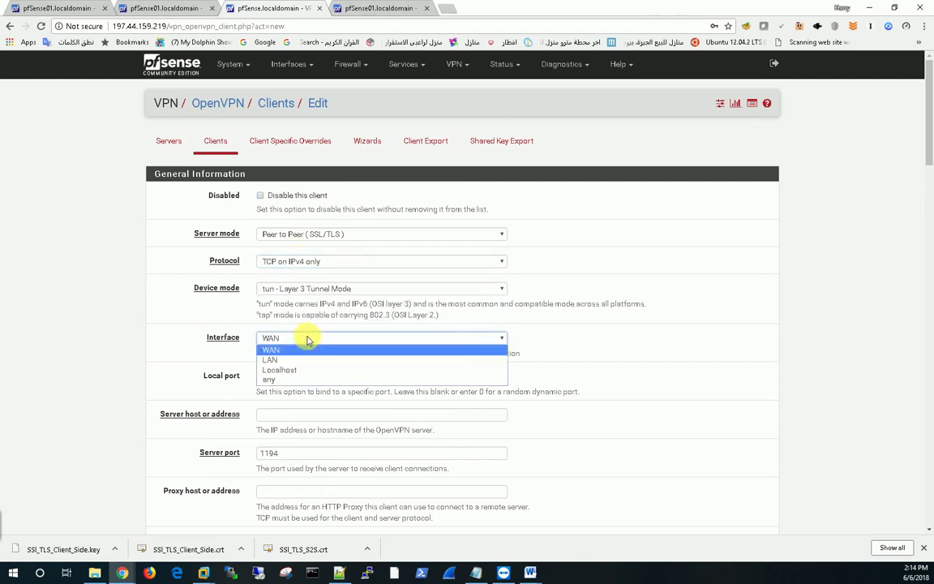
click(284, 371)
Open the 10.0.7.0/24 OpenVPN server's settings on the other pfSense to check its local port, and return to the client form.
click(307, 376)
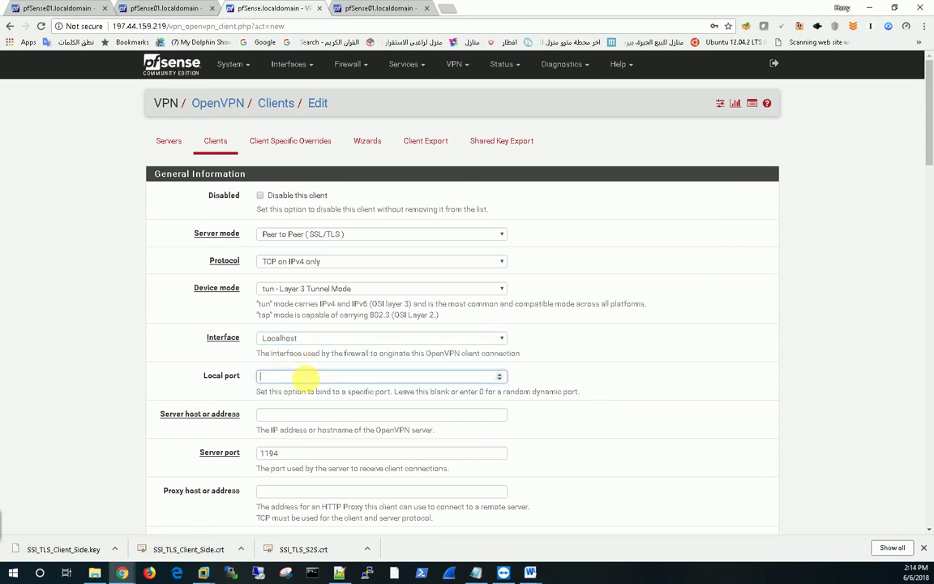
click(49, 8)
click(456, 64)
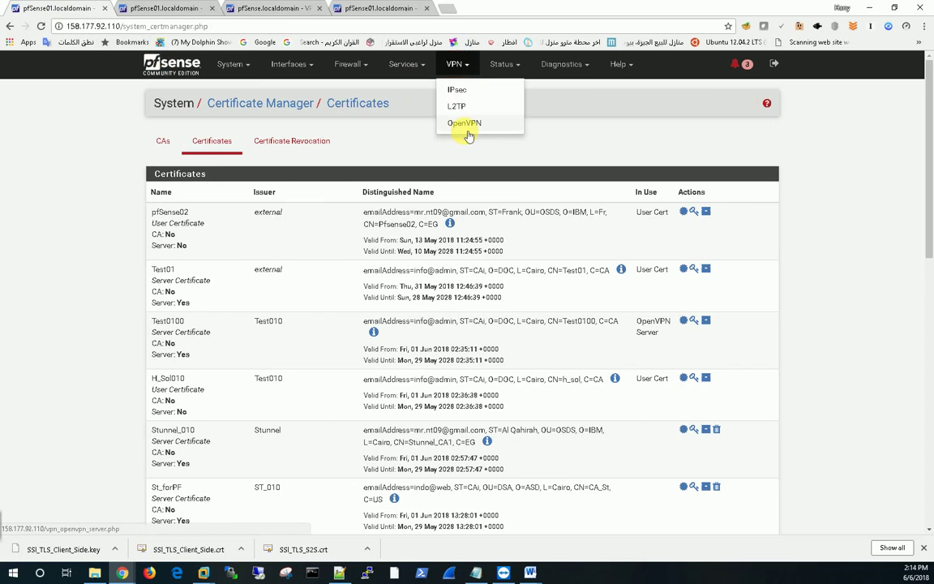
click(471, 128)
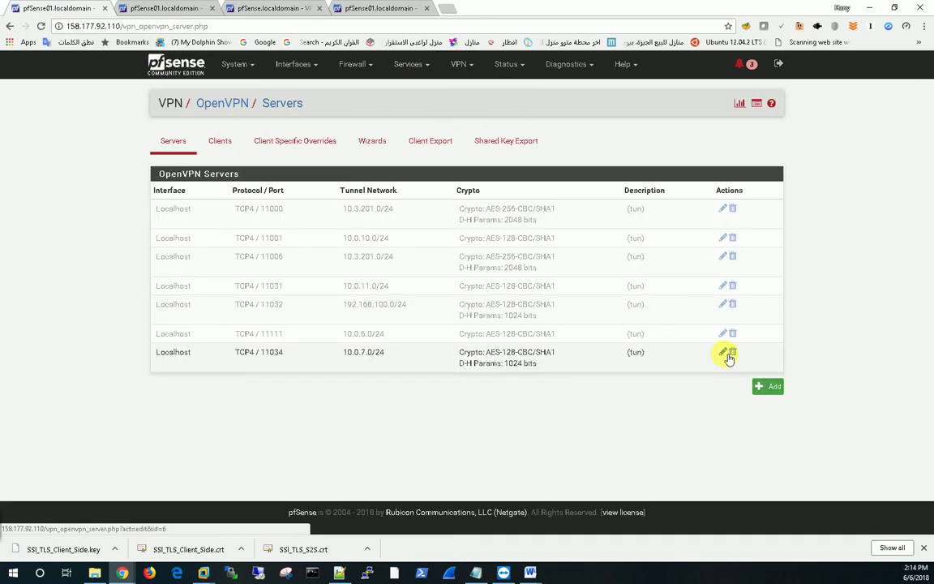
click(723, 353)
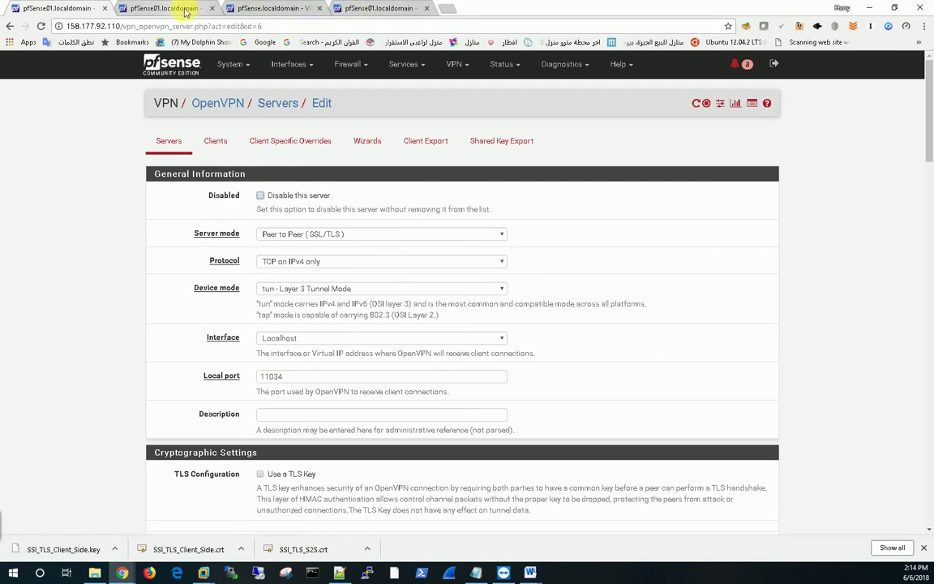
click(251, 9)
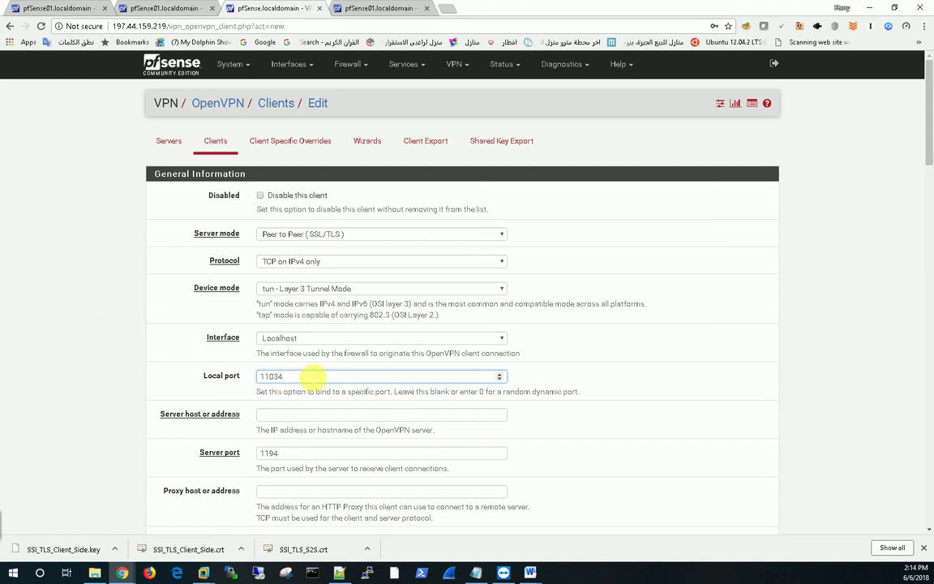
drag(312, 376, 240, 375)
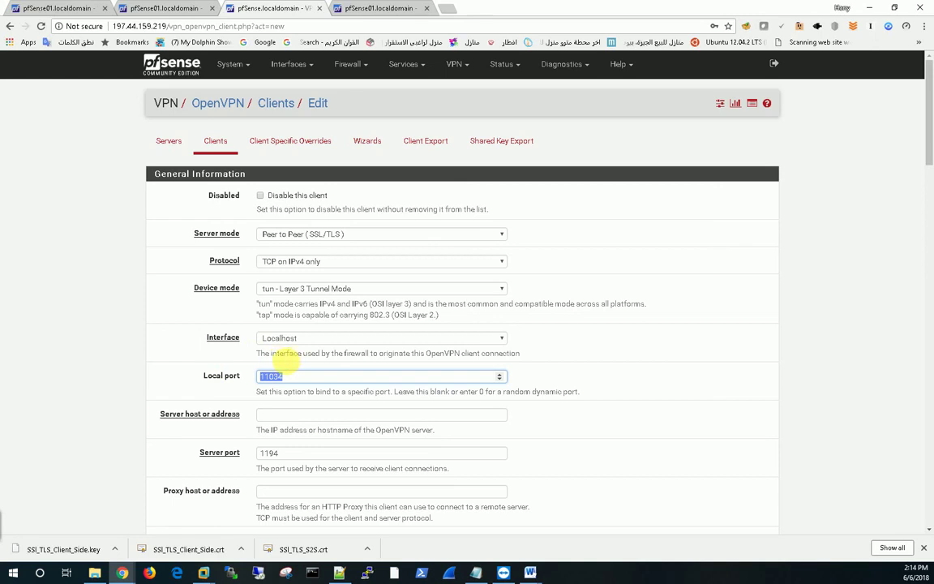
key(BackSpace)
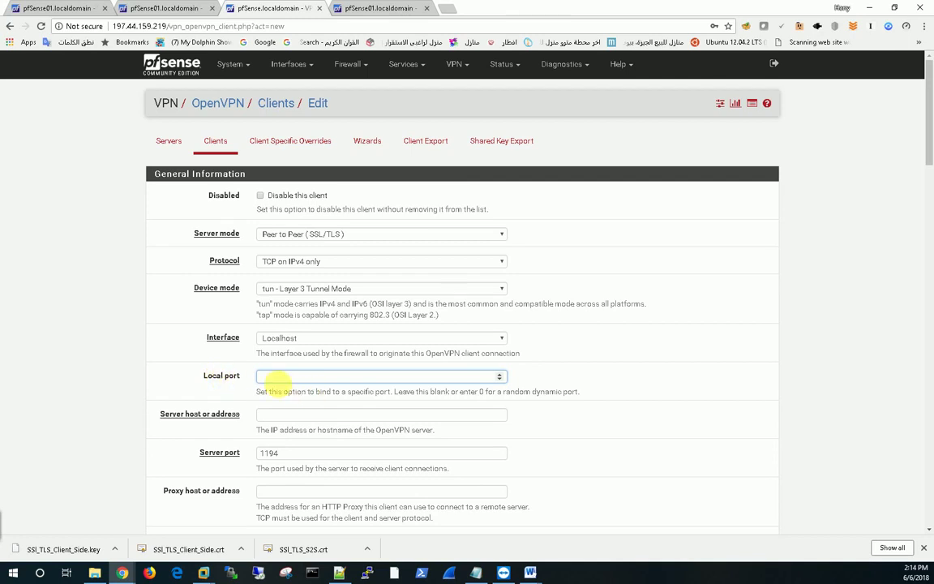
click(295, 339)
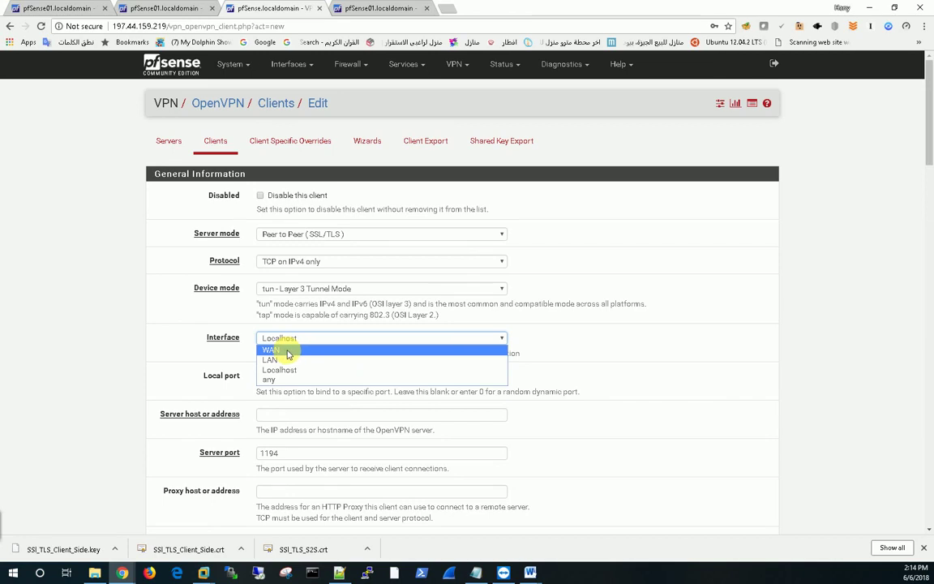
click(287, 350)
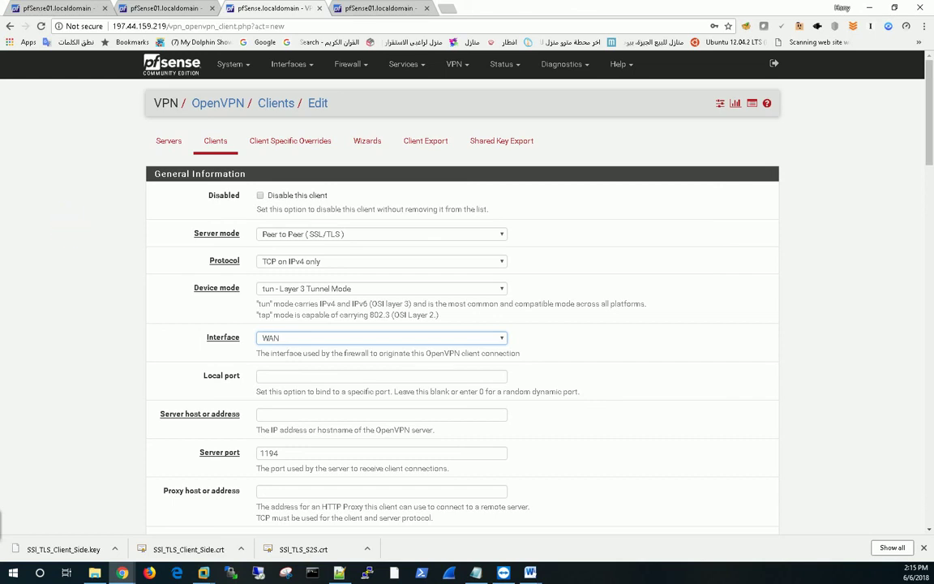
click(457, 64)
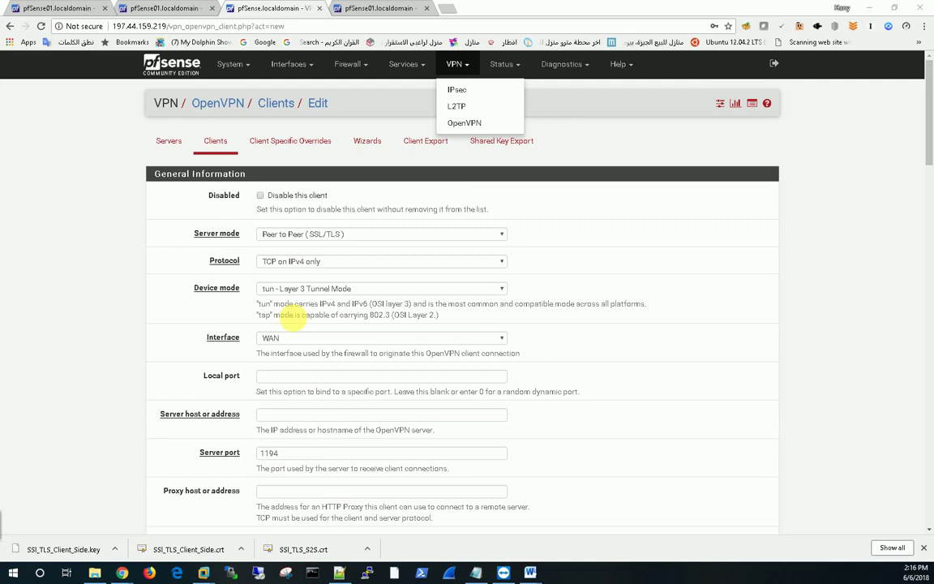
click(306, 335)
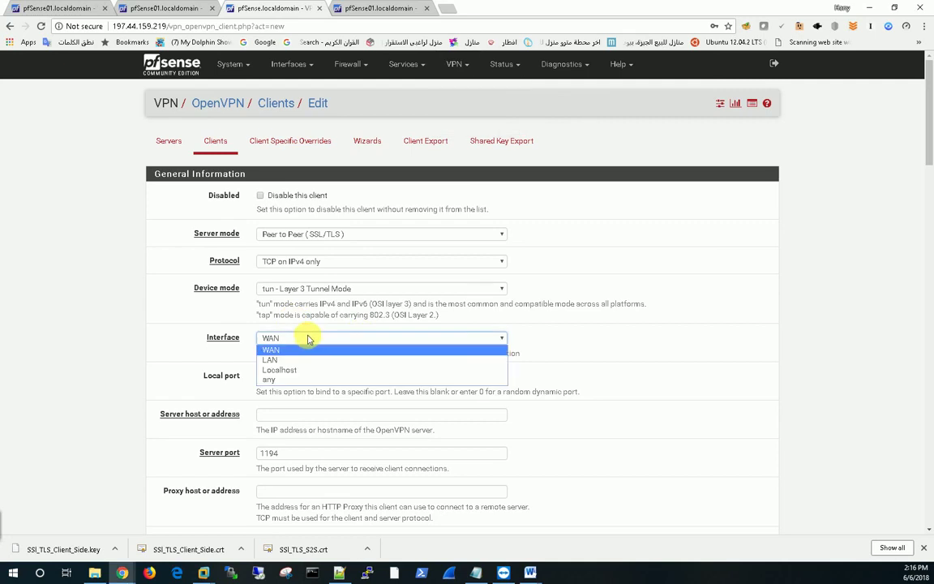
click(274, 369)
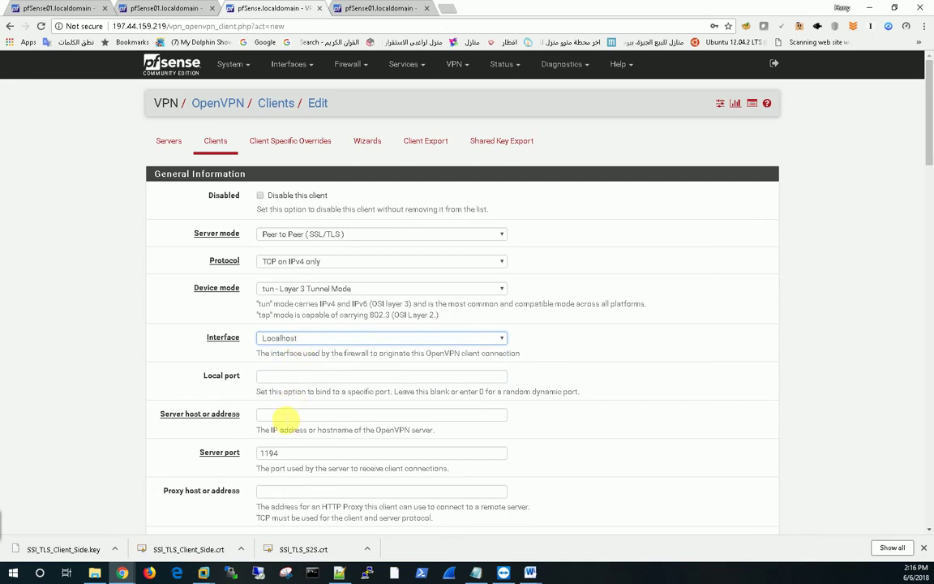
Set the client's server host or address to 127.0.0.1, keeping Localhost as the interface.
click(259, 415)
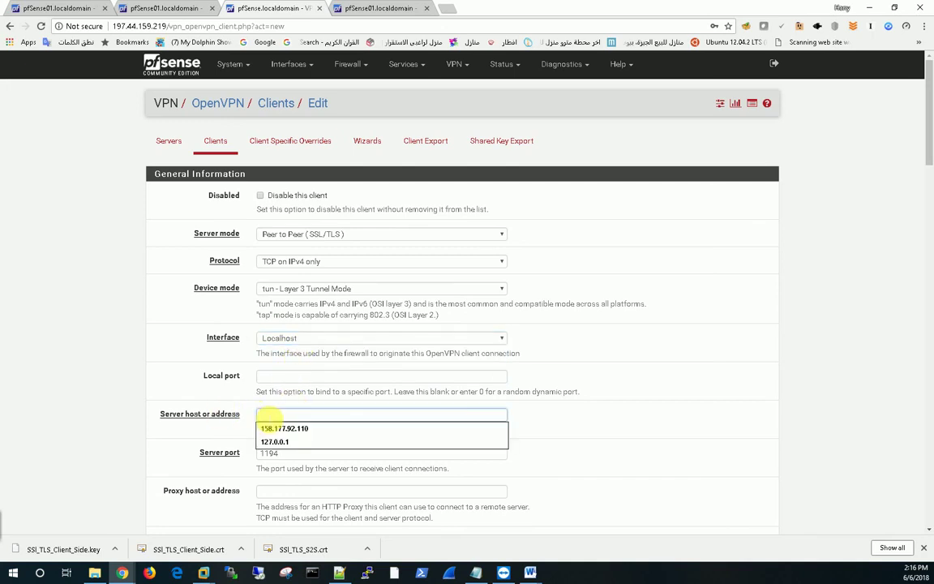
click(271, 442)
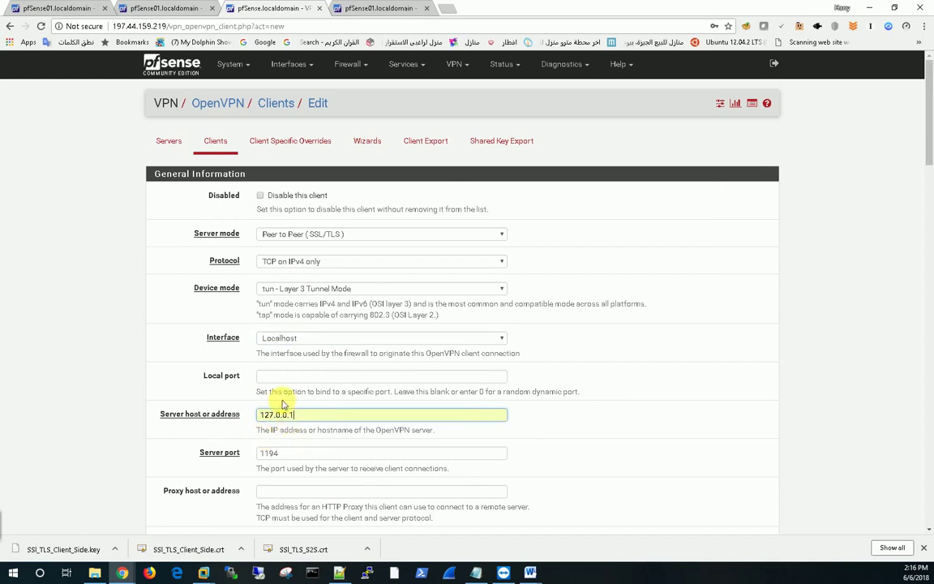
click(284, 339)
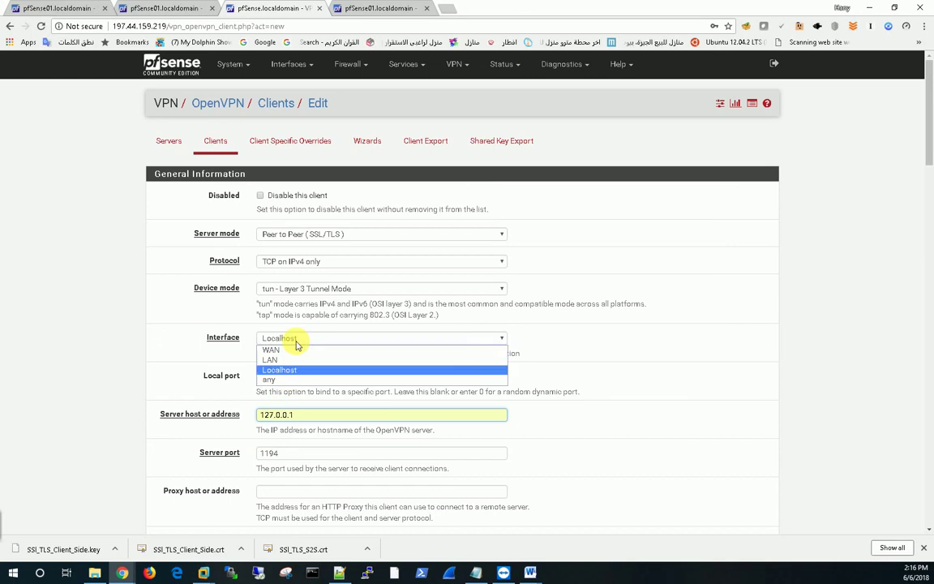
click(105, 362)
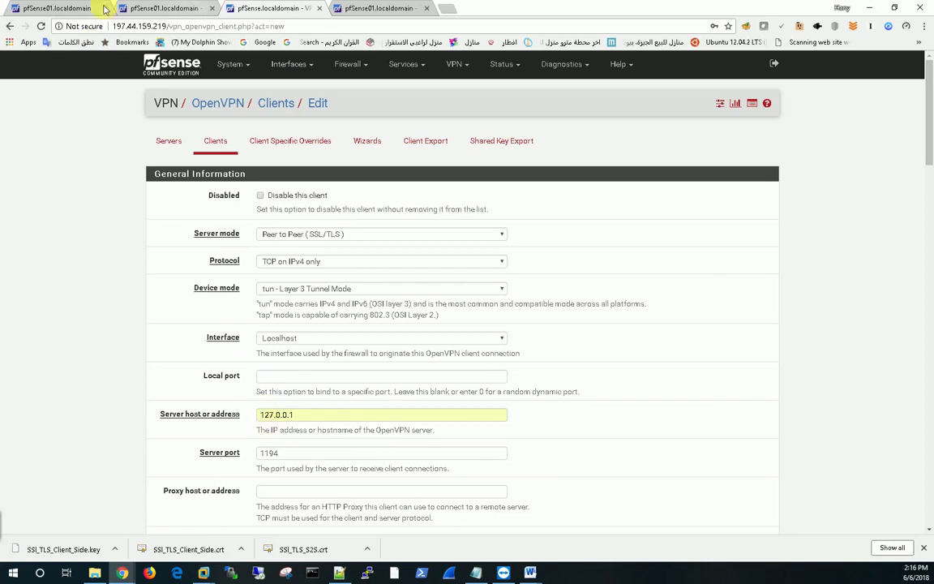
Set the new client's server port to 11034, matching the local port of the OpenVPN server on the other pfSense.
click(66, 8)
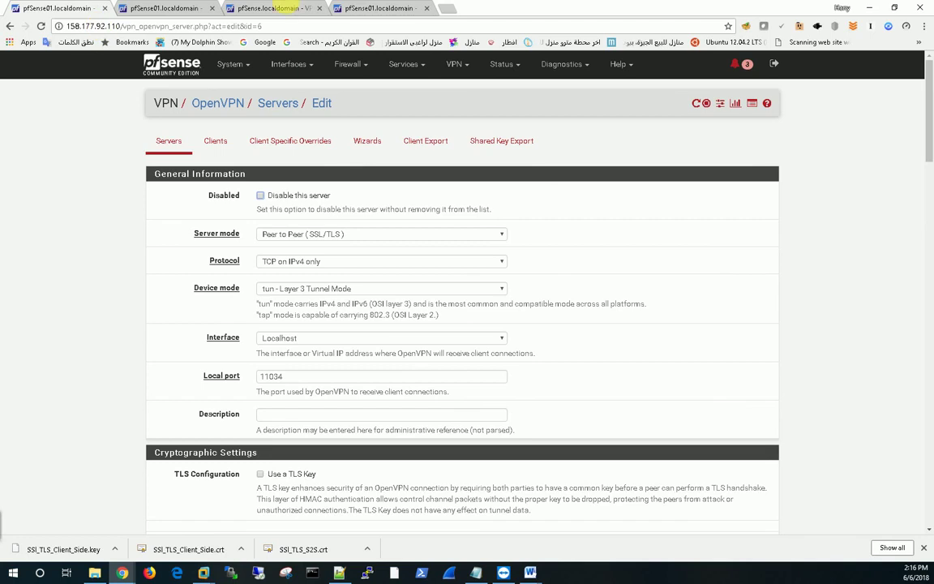
click(257, 9)
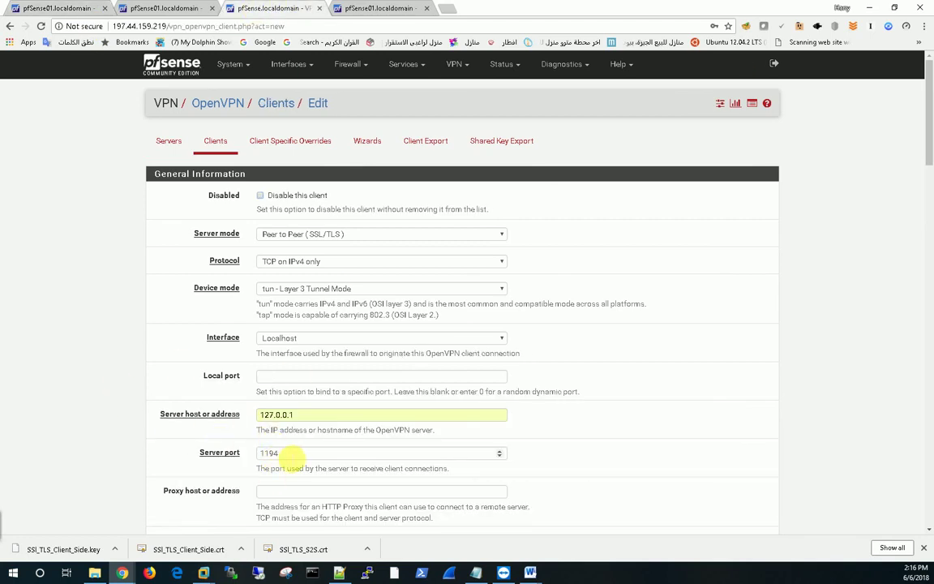
drag(301, 452, 235, 454)
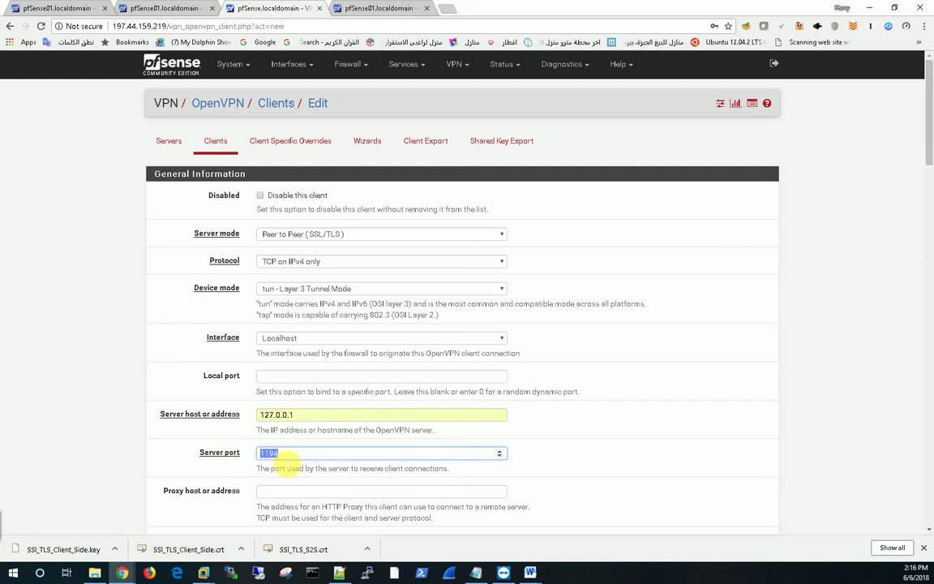
click(60, 8)
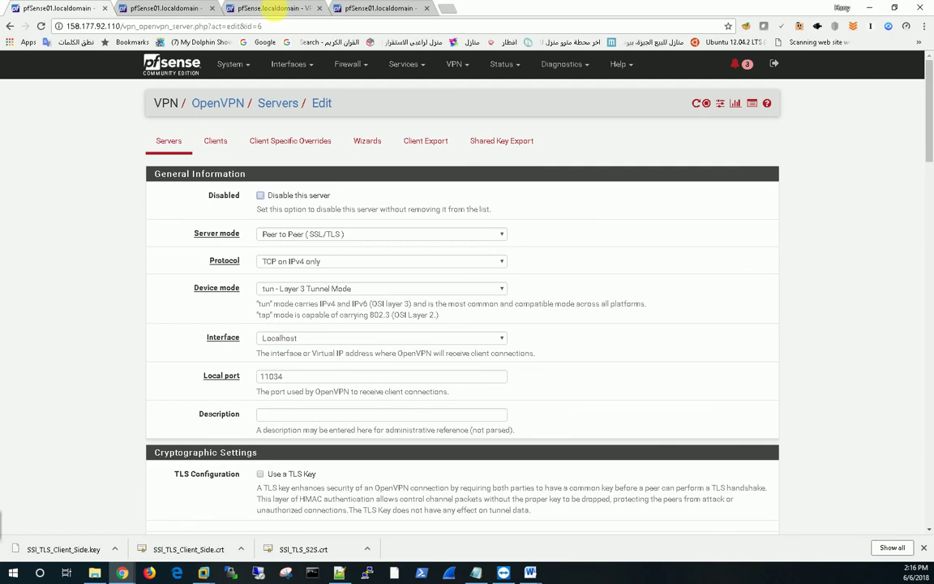
key(ctrl+3)
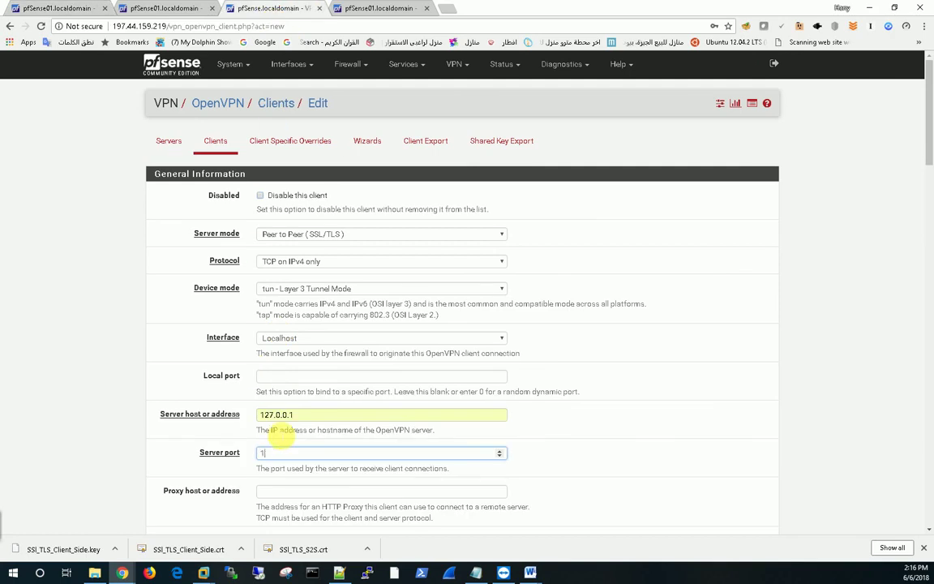
click(68, 348)
Turn off the use of a TLS key in the client's cryptographic settings.
scroll(70, 354, down, 5)
scroll(80, 328, down, 3)
scroll(91, 320, down, 1)
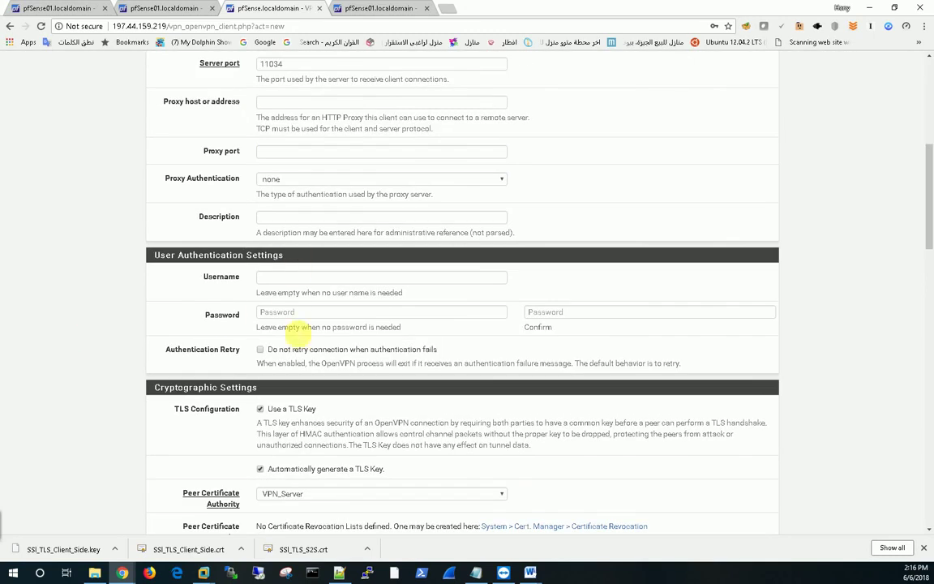
scroll(149, 331, down, 4)
click(288, 244)
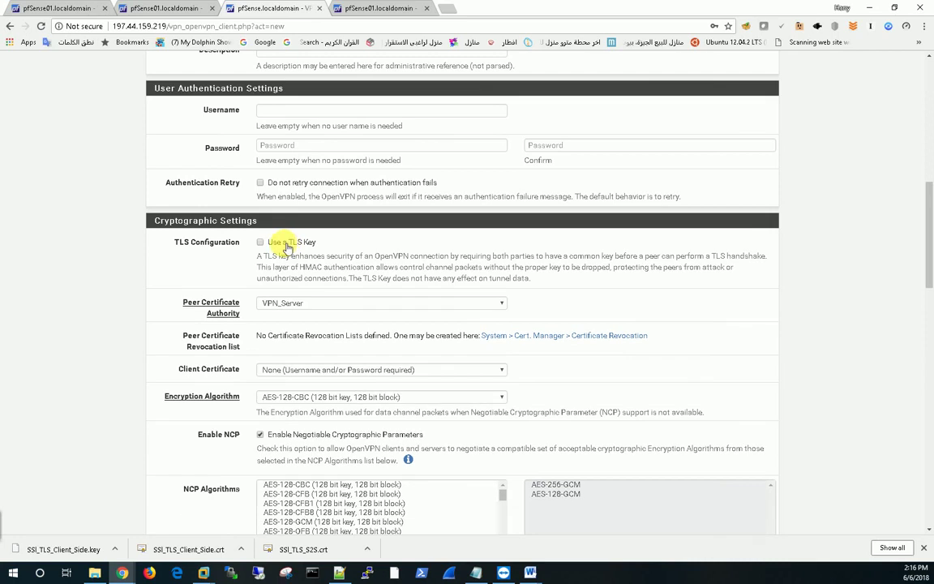
Set the peer certificate authority to SSL_TLS_S2S_Client and the client certificate to SSl_TLS_Client_Side_Copy.
scroll(56, 317, down, 3)
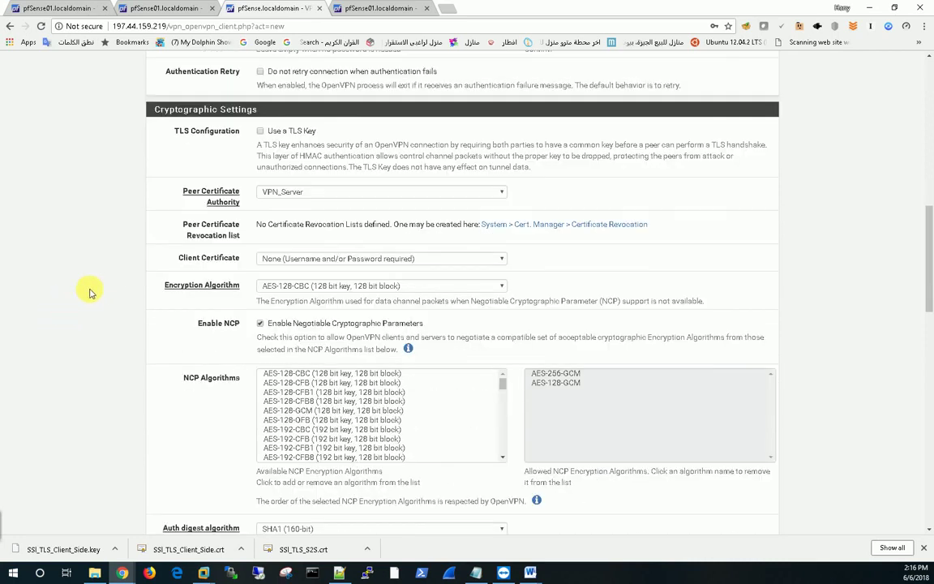
click(292, 194)
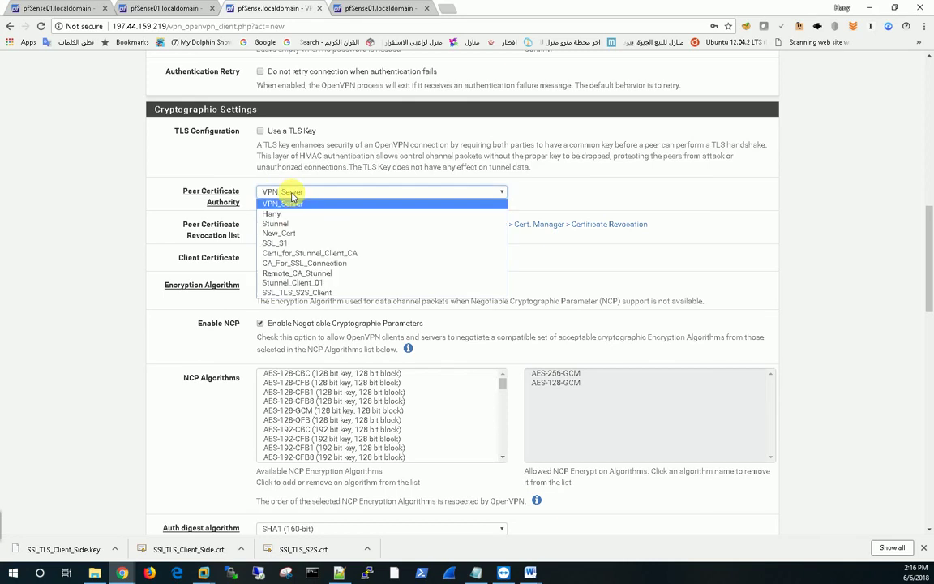
click(307, 293)
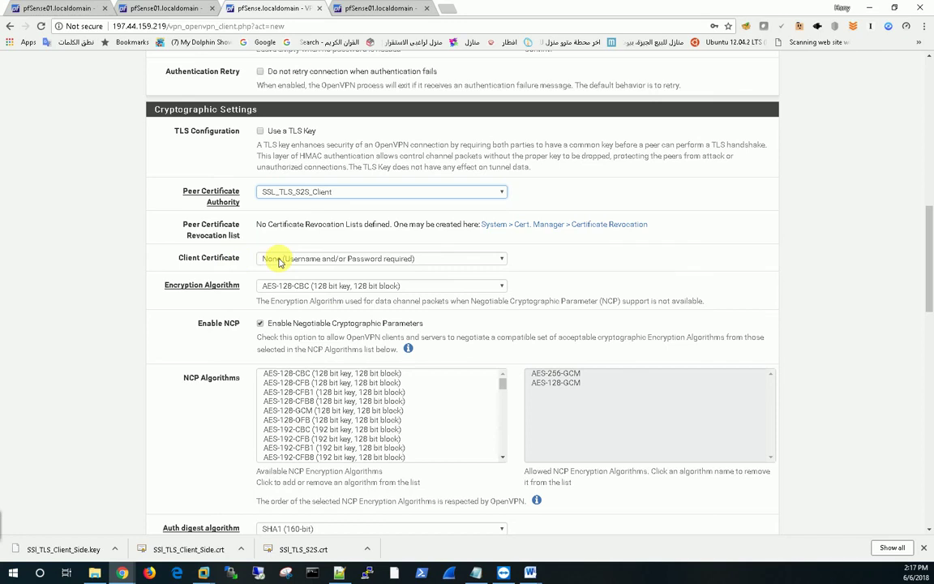
click(279, 259)
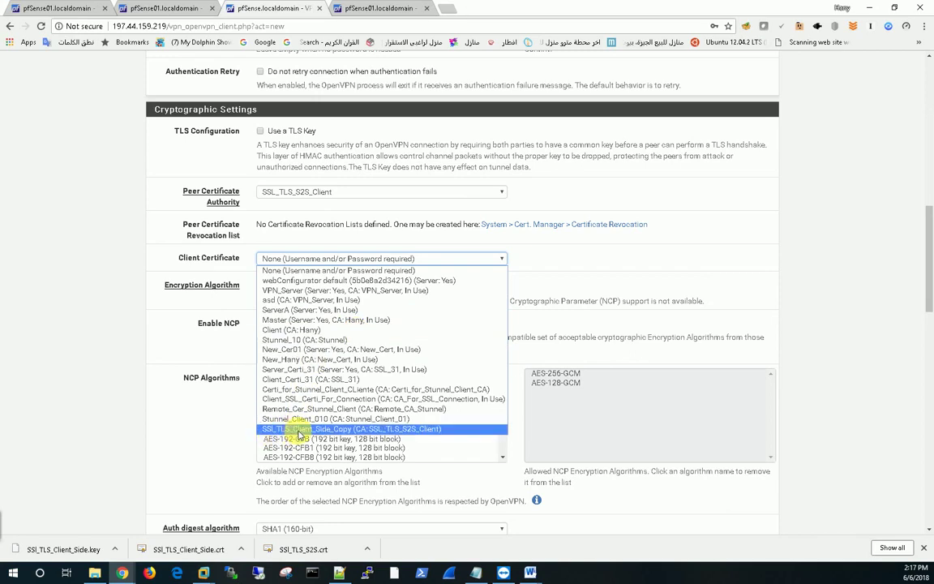
click(339, 435)
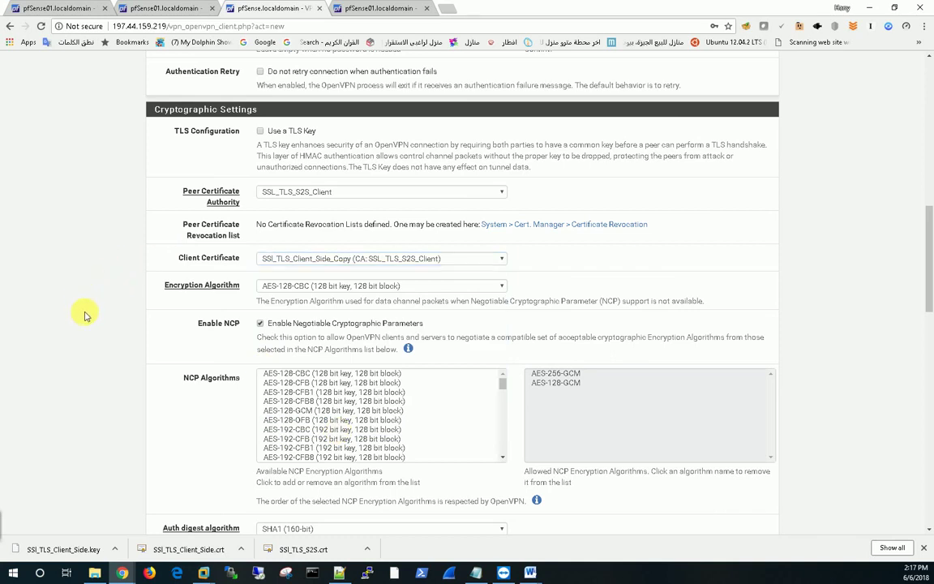
Copy the IPv4 tunnel network 10.0.7.0/24 from the server's settings on the other pfSense into the client's IPv4 tunnel network.
scroll(87, 315, down, 2)
scroll(74, 286, down, 1)
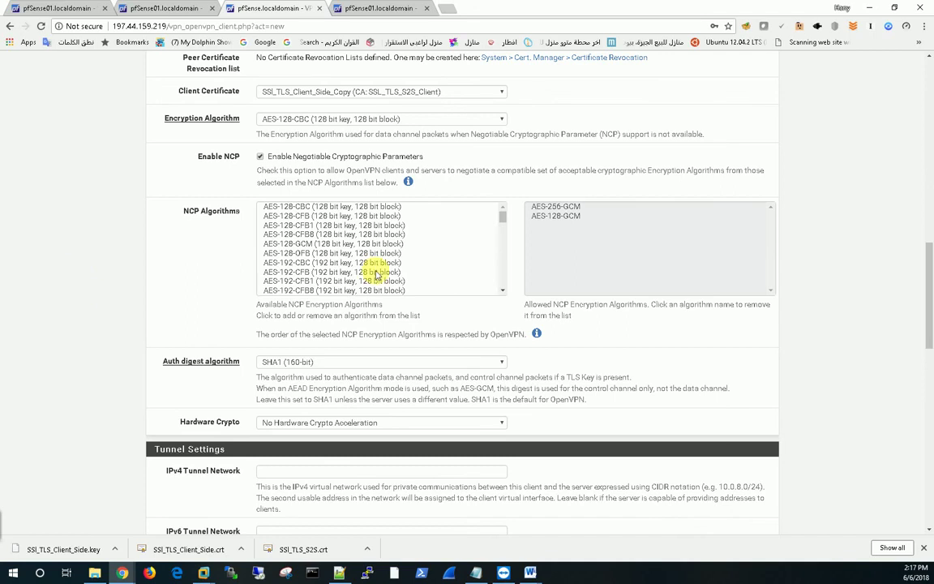
scroll(246, 296, down, 4)
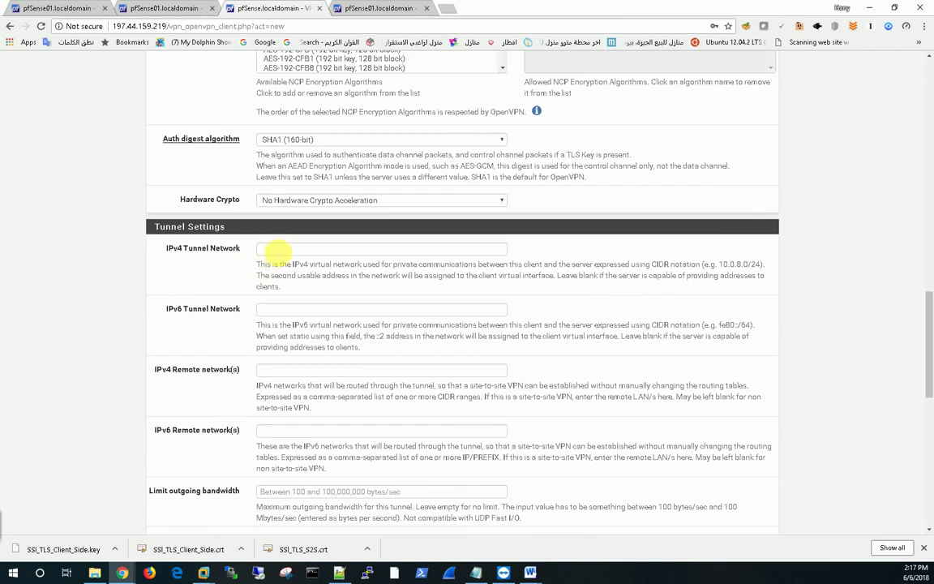
click(73, 8)
scroll(49, 331, down, 5)
scroll(49, 330, down, 5)
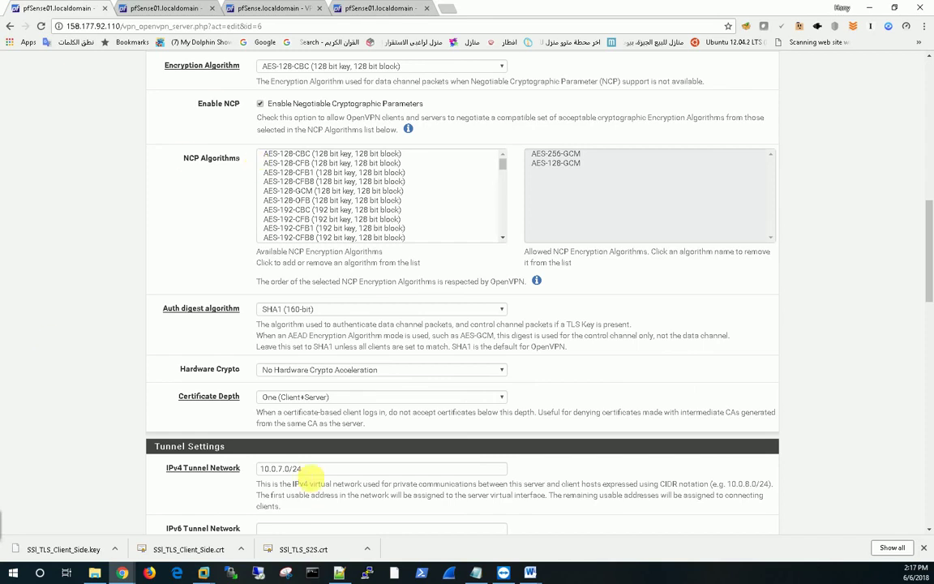
click(217, 470)
key(ctrl+c)
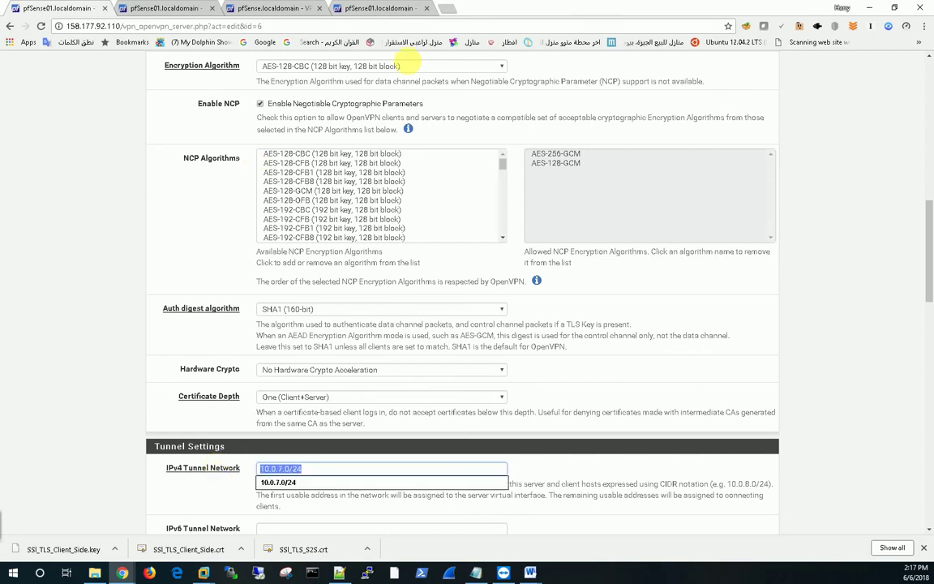
click(268, 9)
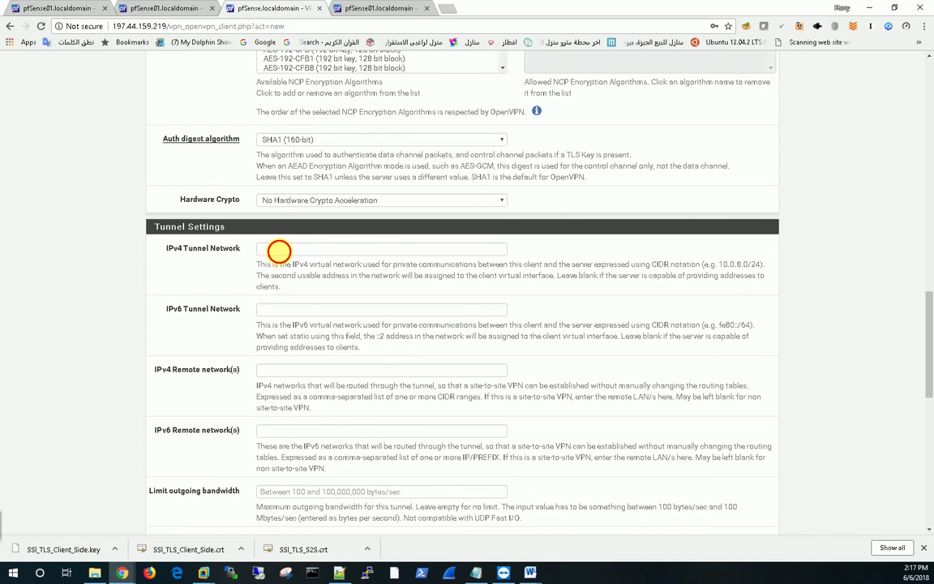
click(275, 248)
key(ctrl+v)
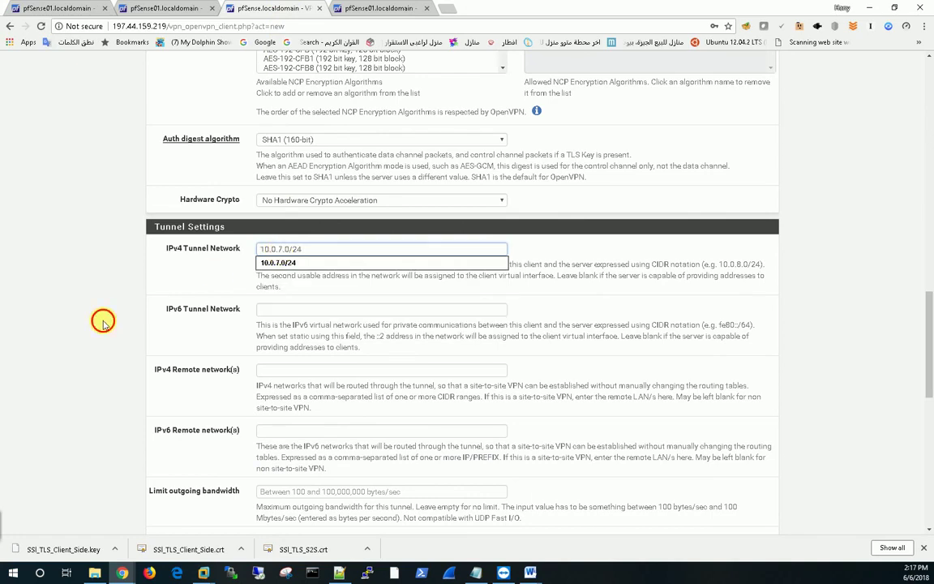
click(164, 278)
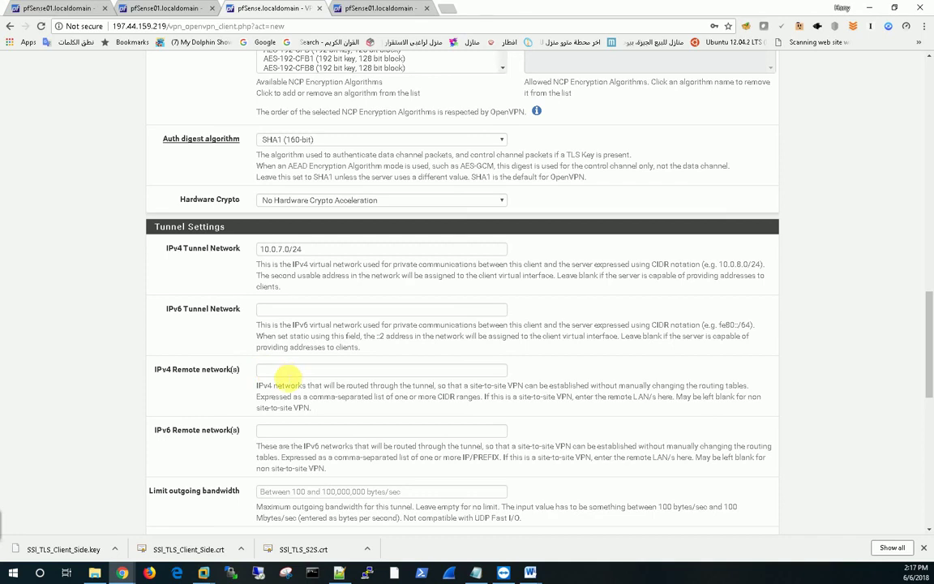
Set the client's IPv4 remote network to 172.40.2.0/24 and save the new OpenVPN client.
click(283, 371)
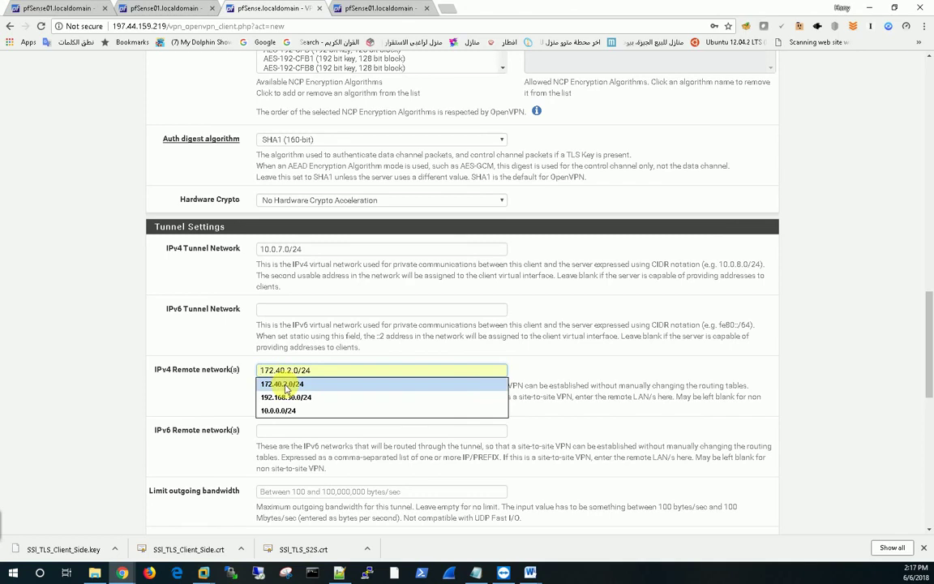
click(284, 384)
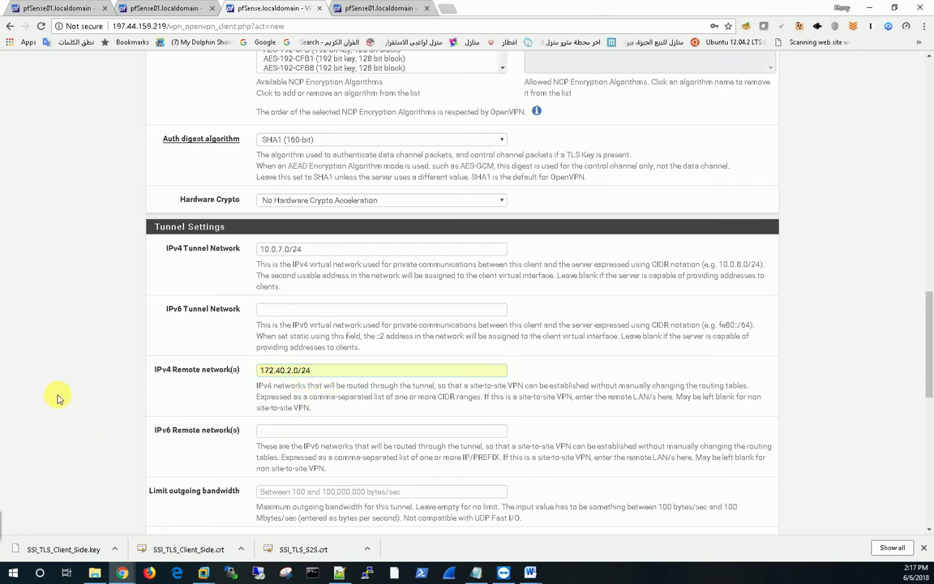
scroll(58, 397, down, 3)
scroll(93, 385, down, 8)
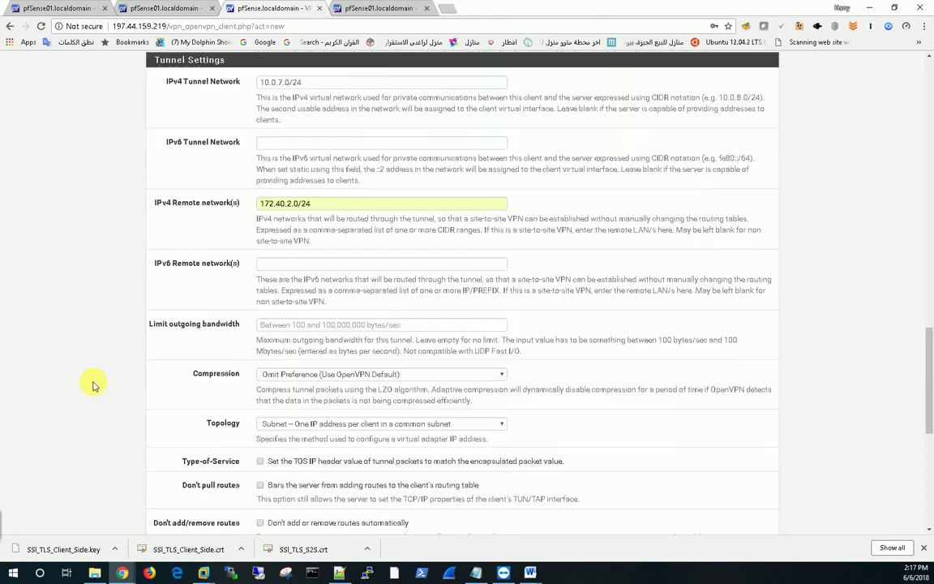
scroll(97, 383, up, 1)
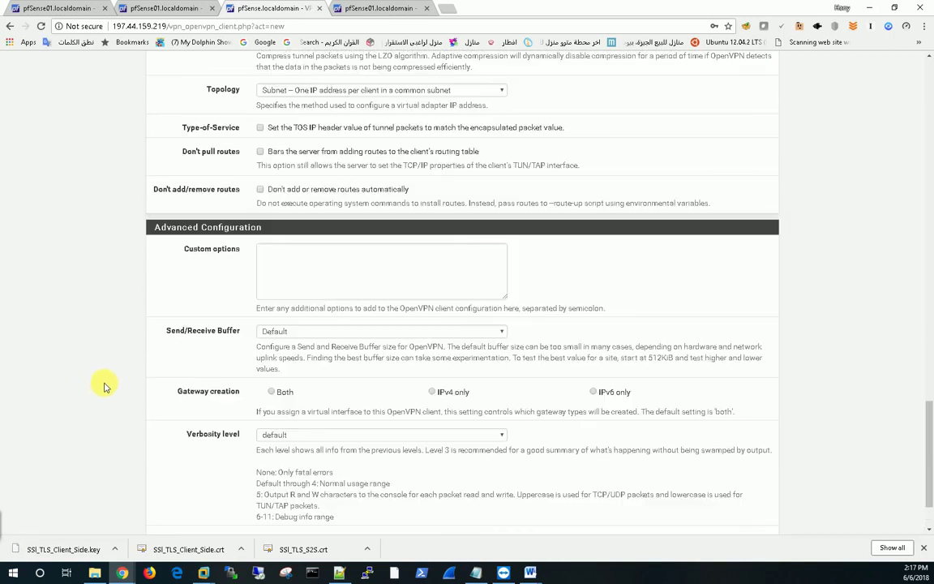
scroll(96, 395, down, 1)
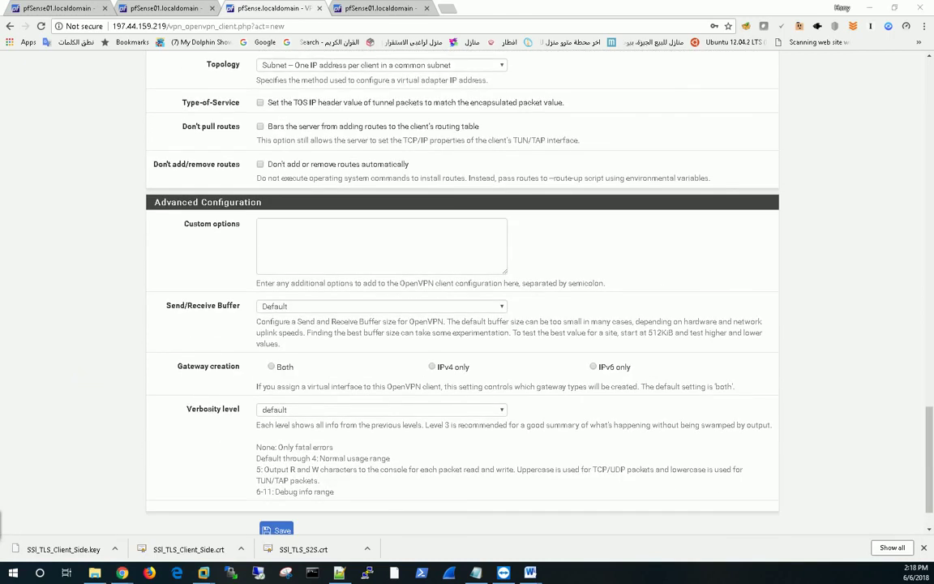
scroll(109, 435, down, 1)
click(284, 476)
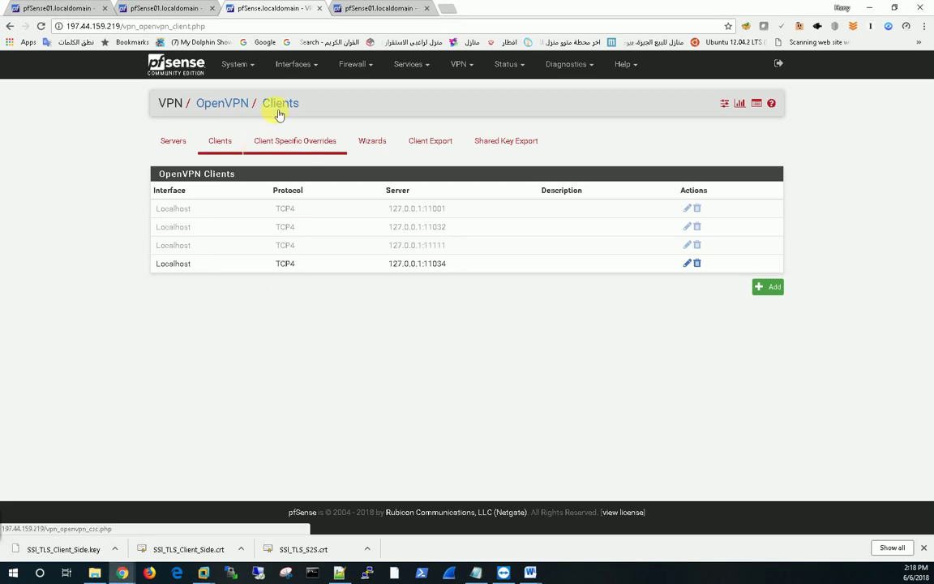
Check the OpenVPN connection status on the dashboards of the remote pfSense and the server-side pfSense.
click(168, 63)
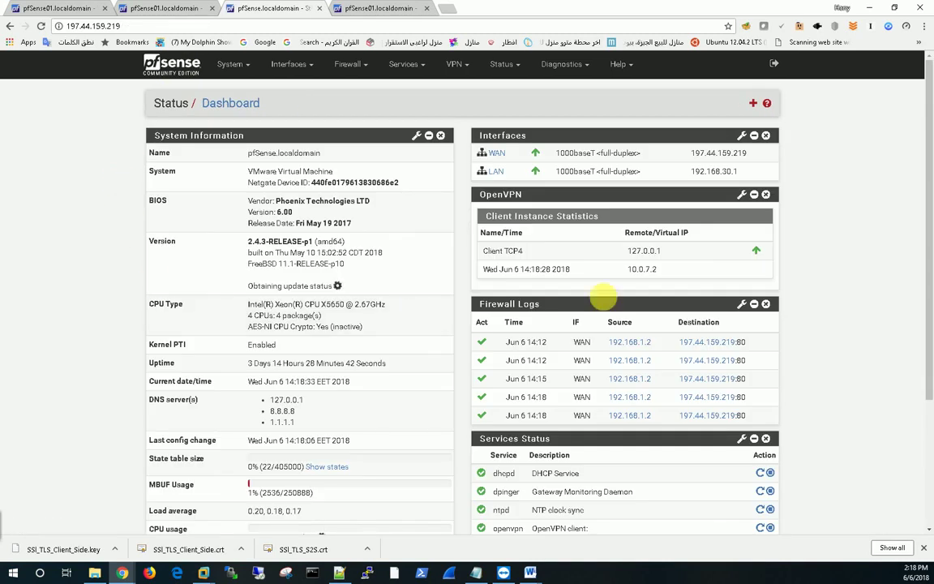
double_click(645, 271)
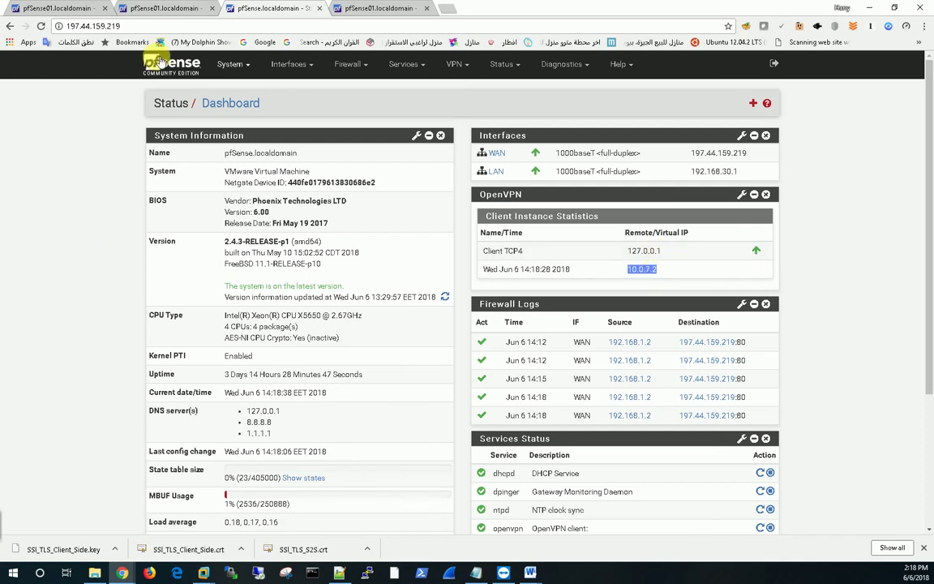
click(67, 9)
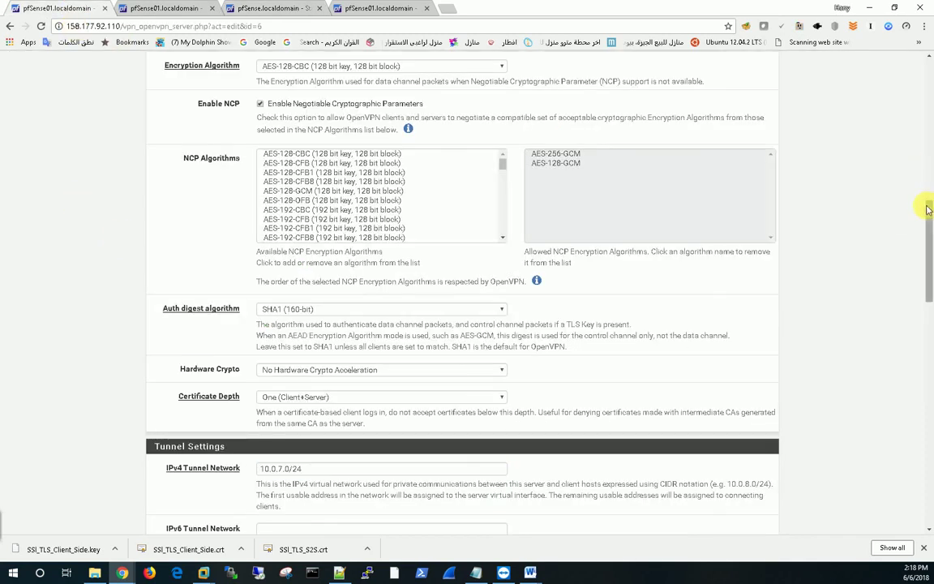
drag(924, 204, 921, 59)
click(172, 73)
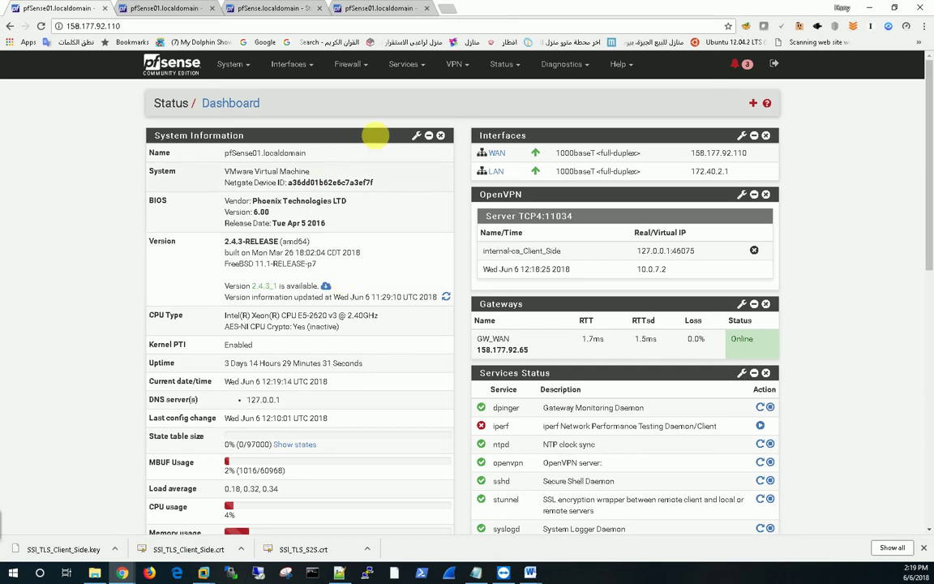
Review the OpenVPN server list and the OpenVPN firewall rules on the server-side pfSense.
click(462, 68)
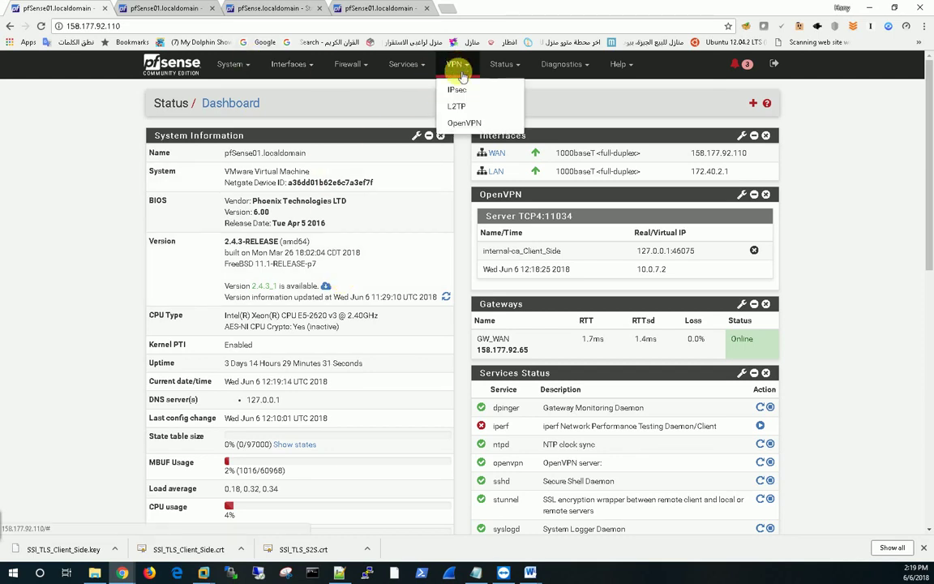
click(470, 126)
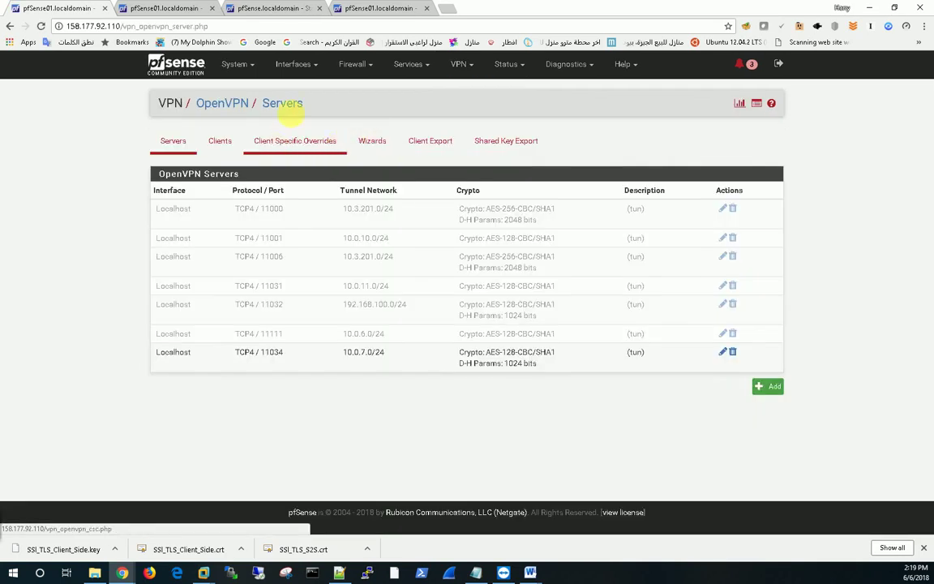
click(357, 65)
click(368, 122)
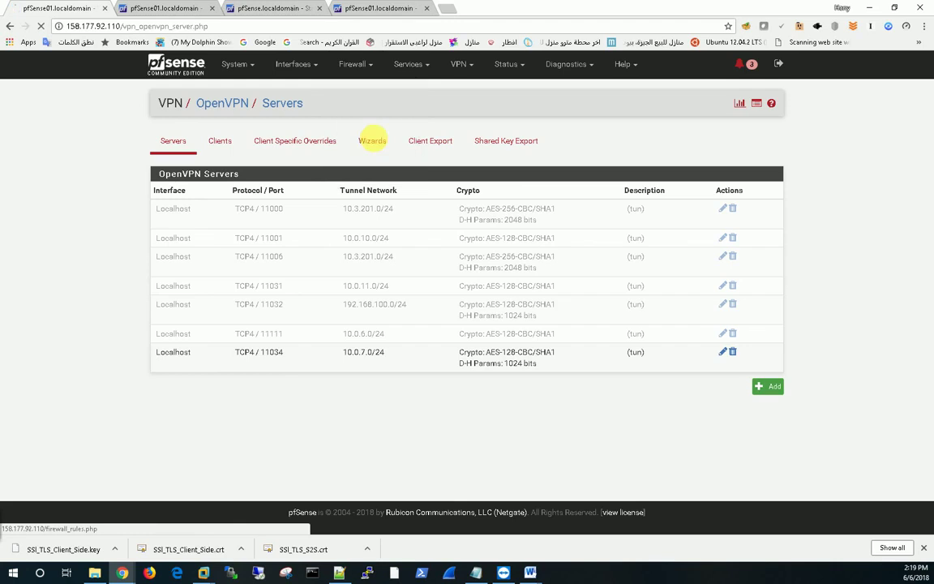
click(303, 141)
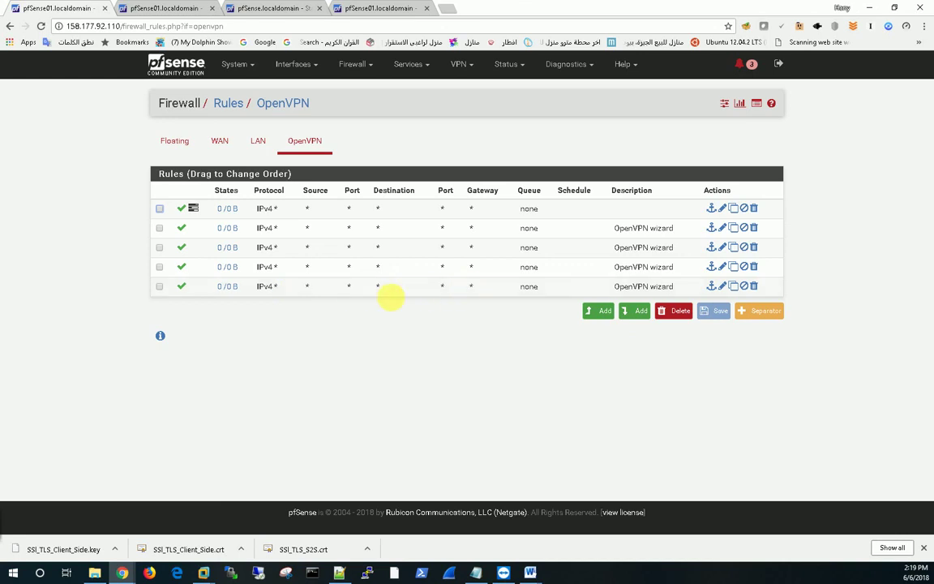
Review the OpenVPN firewall rules on the client-side pfSense, and return to its dashboard.
click(276, 9)
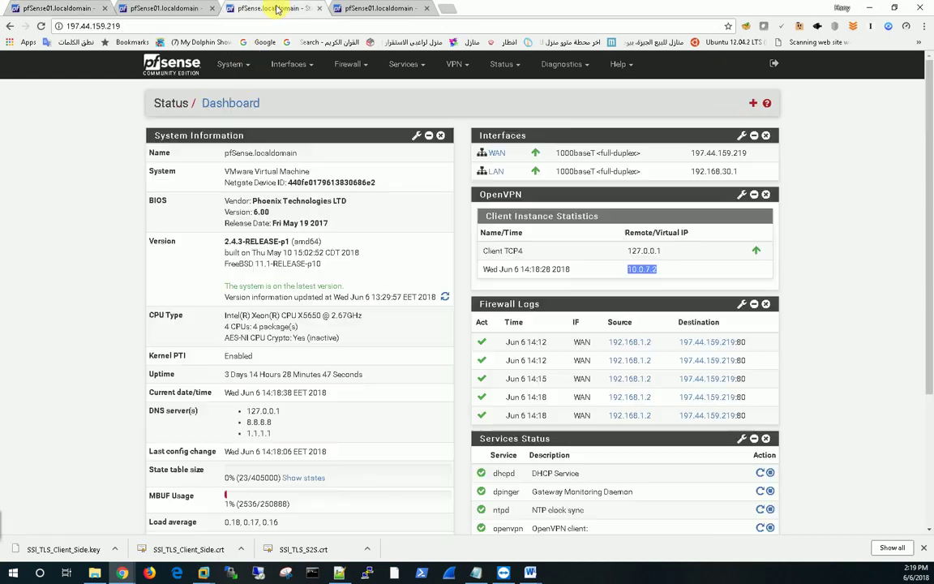
click(350, 64)
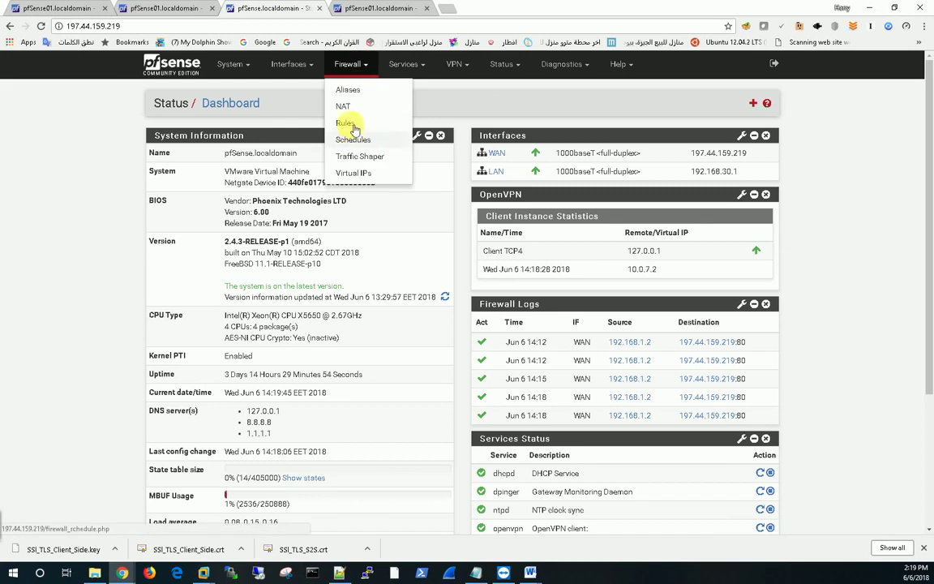
click(350, 124)
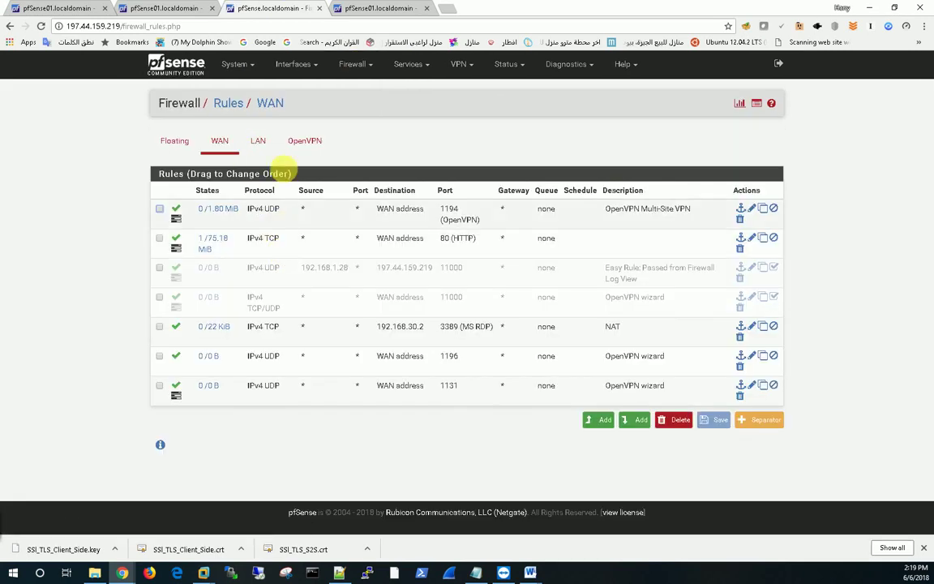
click(304, 140)
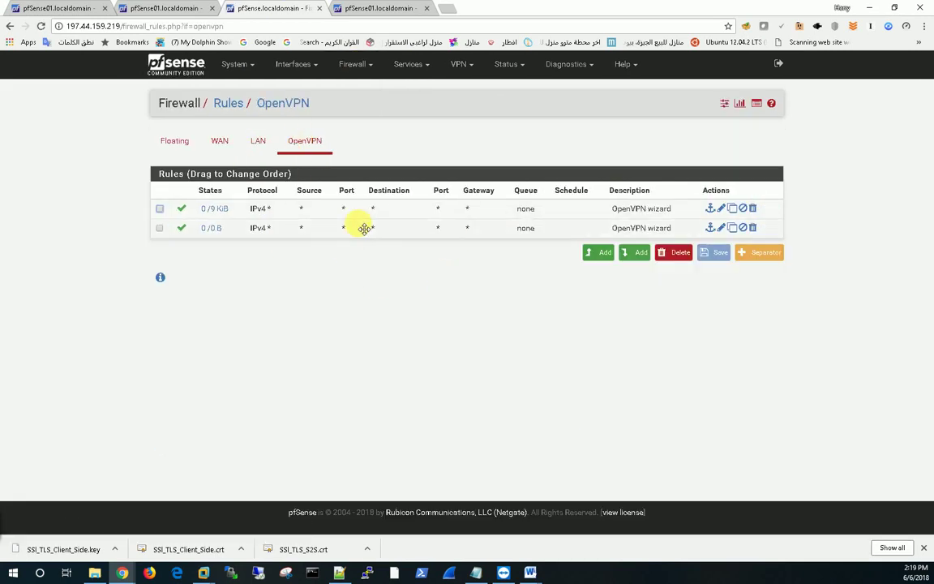
click(169, 61)
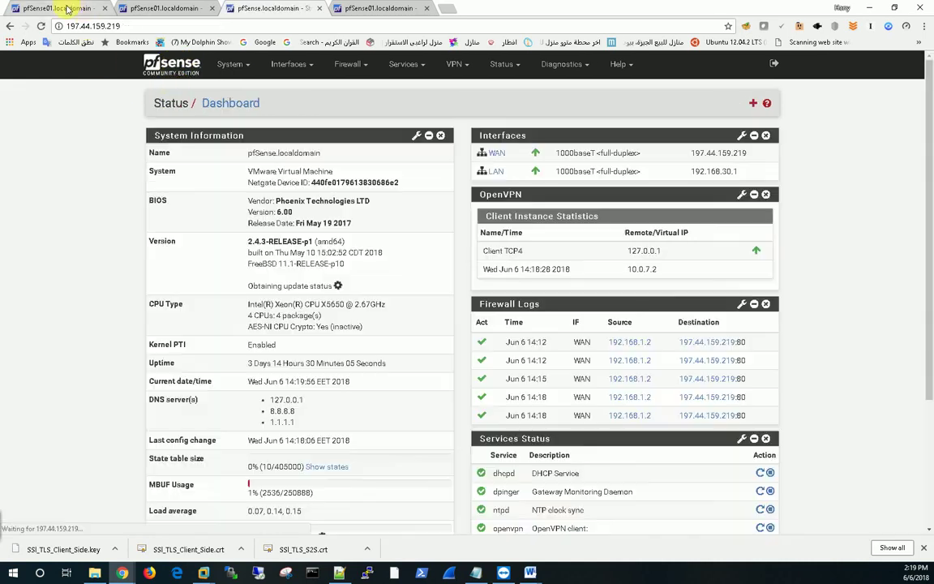
Run a traceroute from the server-side pfSense to the remote host 192.168.30.2.
click(73, 9)
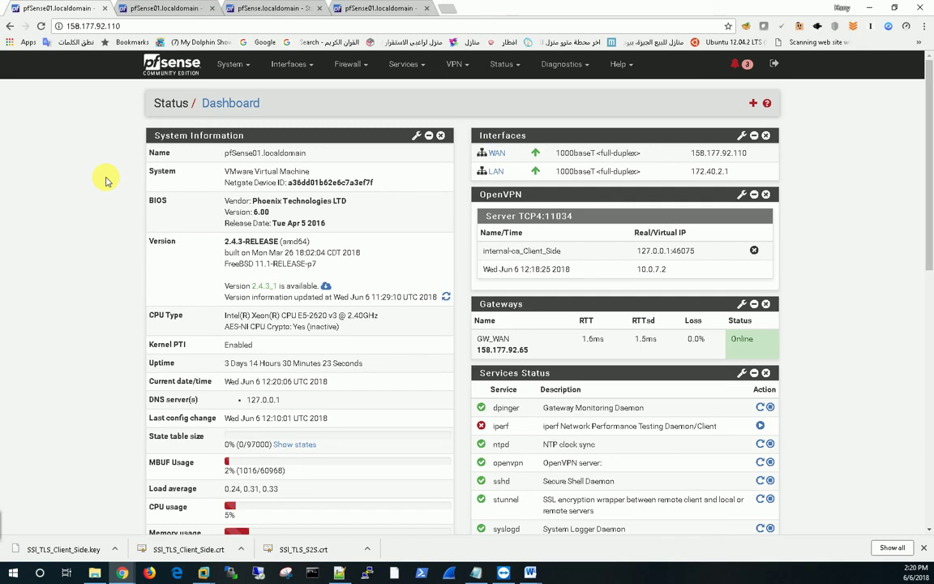
click(559, 64)
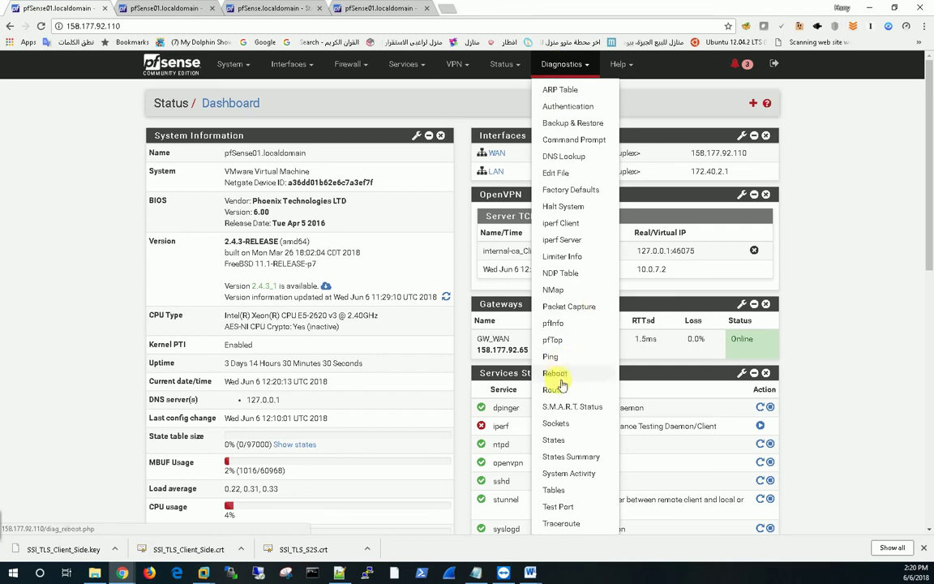
click(559, 523)
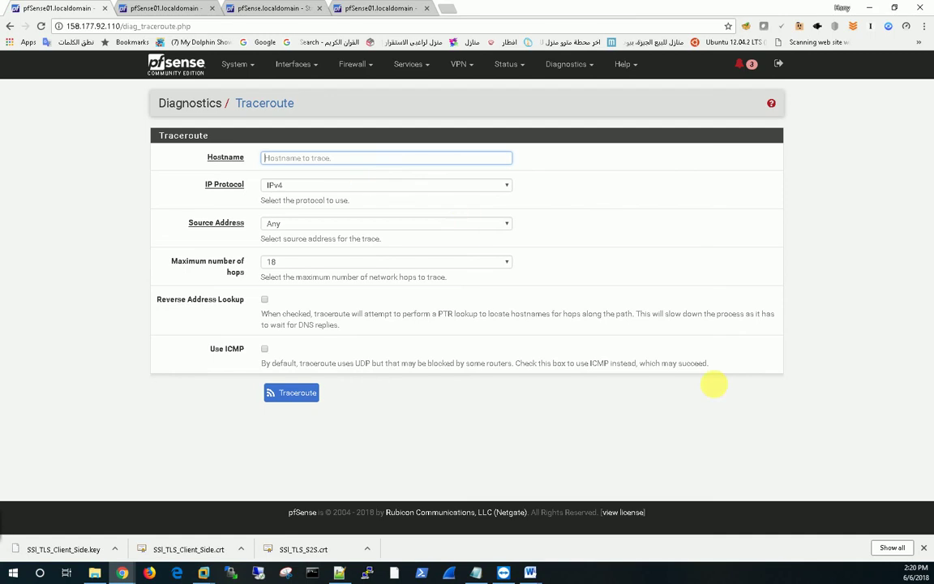
click(316, 157)
key(Down)
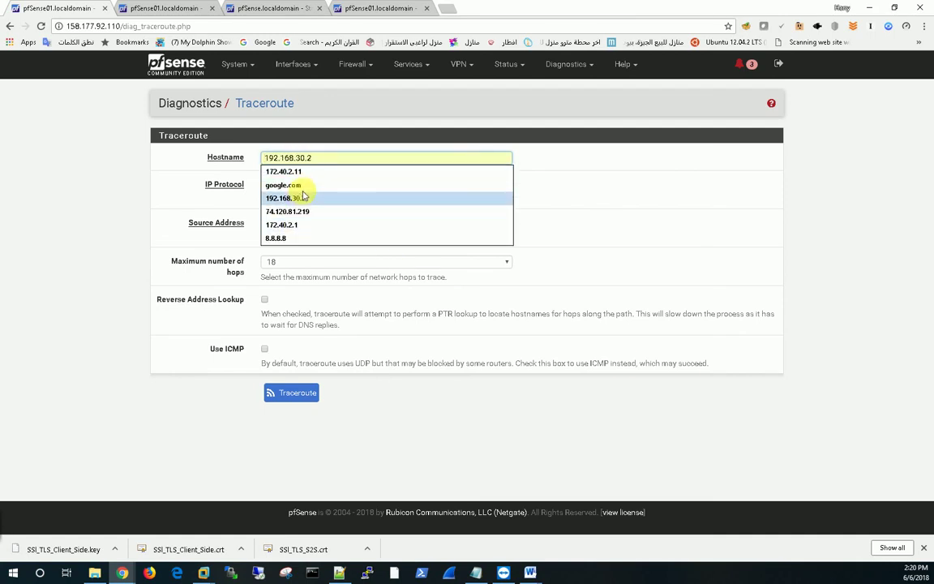
click(286, 198)
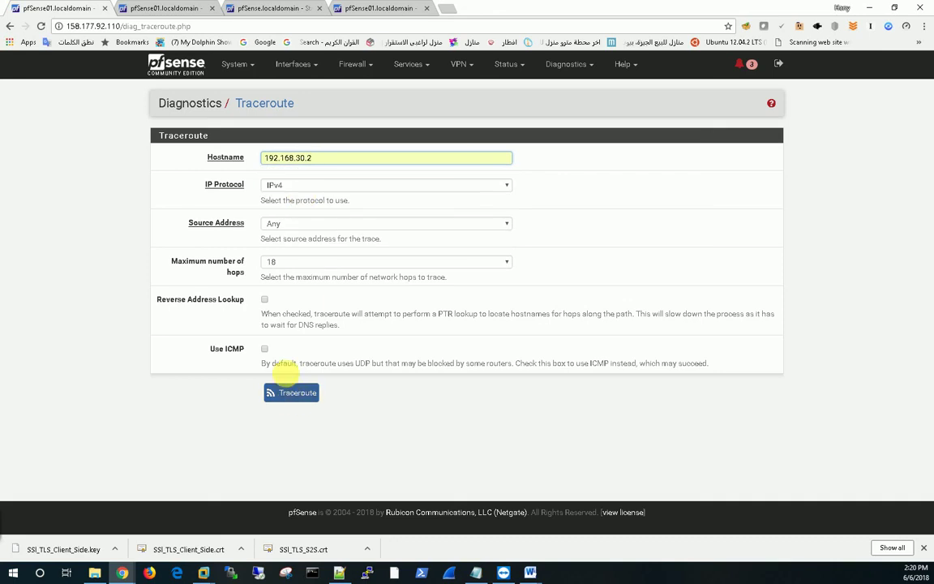
click(290, 392)
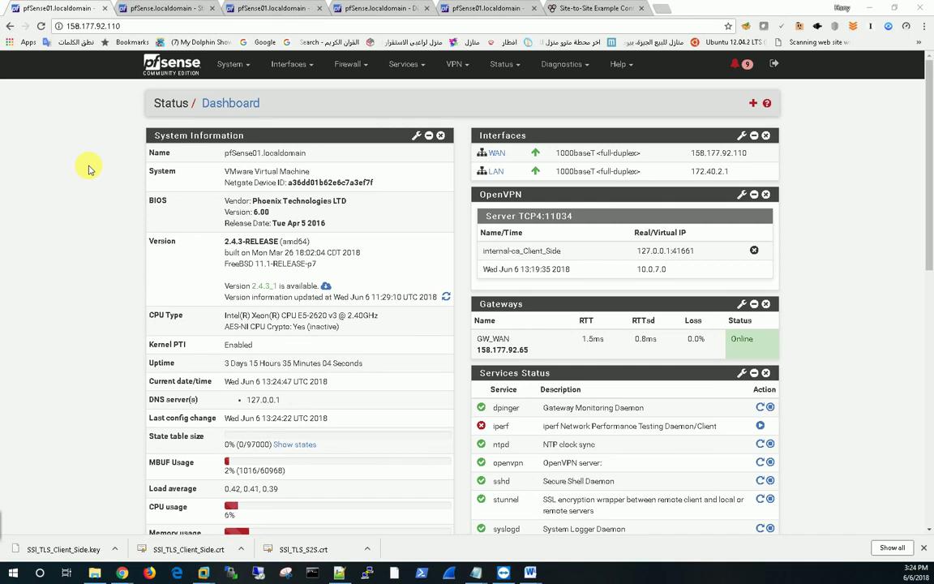
Open the existing OpenVPN client-specific override for internal-ca_Client_Side for editing on the server-side pfSense.
click(455, 64)
click(469, 130)
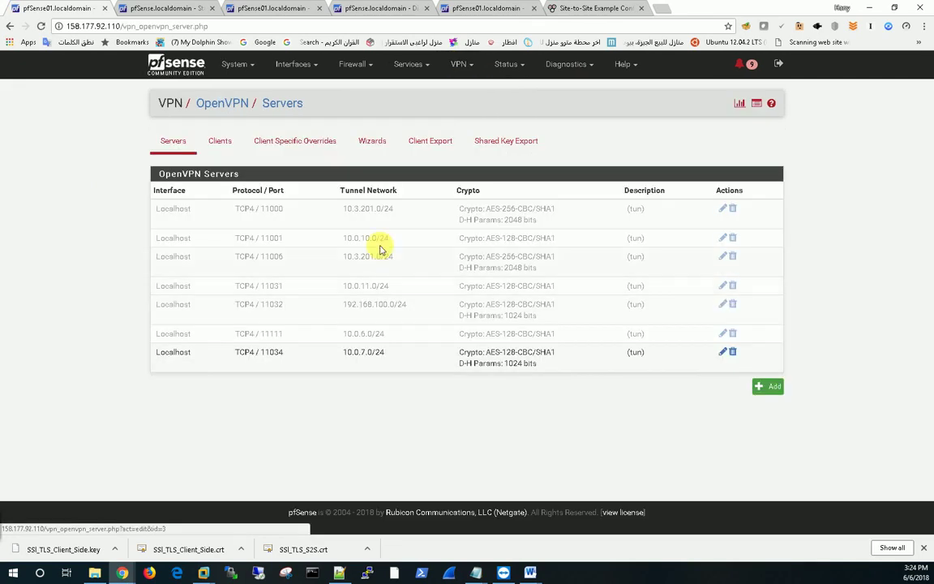
click(294, 144)
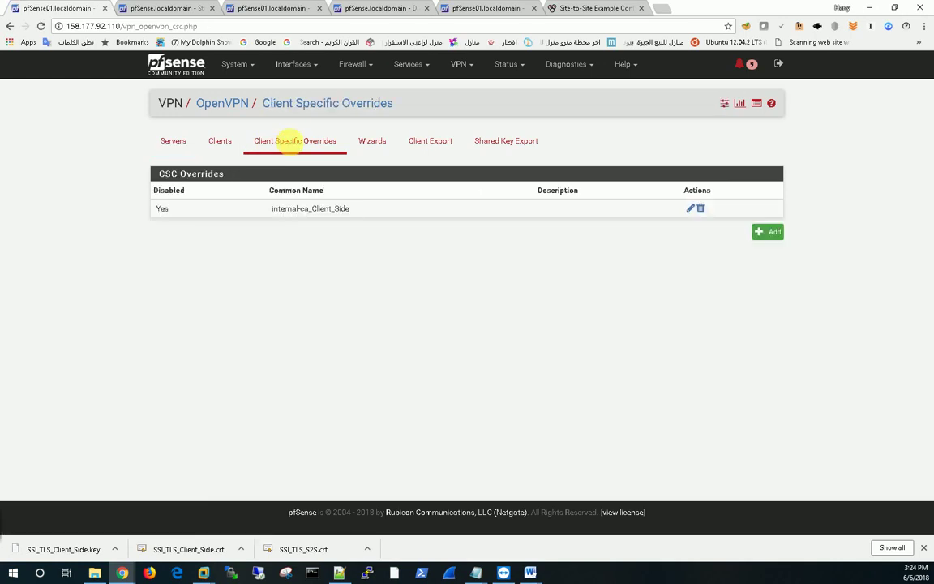
click(687, 211)
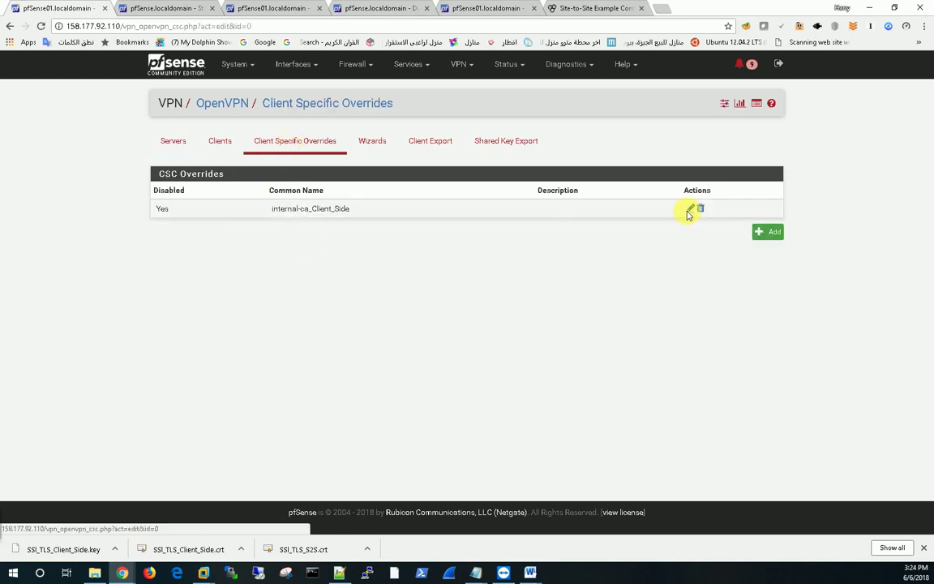
triple_click(902, 227)
scroll(930, 198, down, 1)
scroll(930, 199, up, 1)
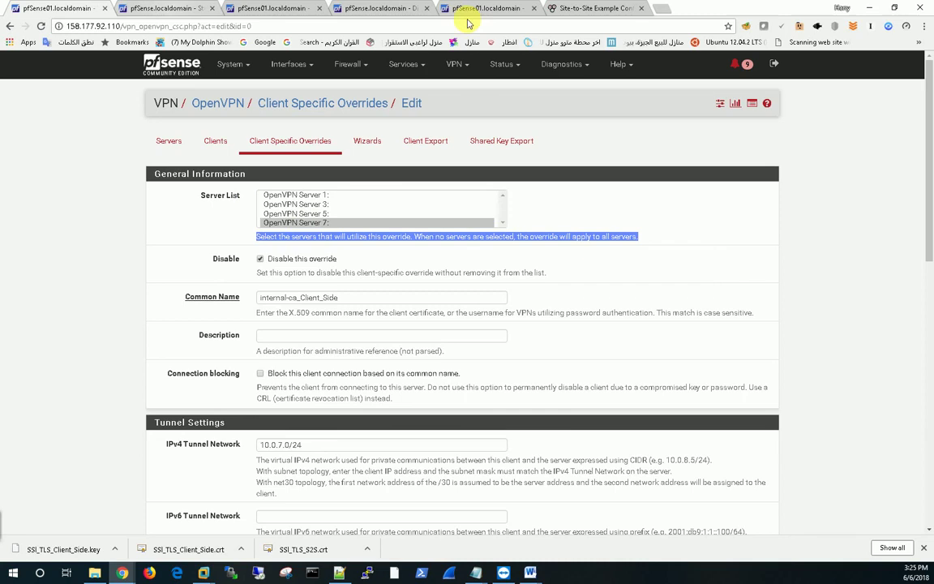
Check the active port 11034 entry and its interface in the server-side pfSense's OpenVPN server list.
click(269, 8)
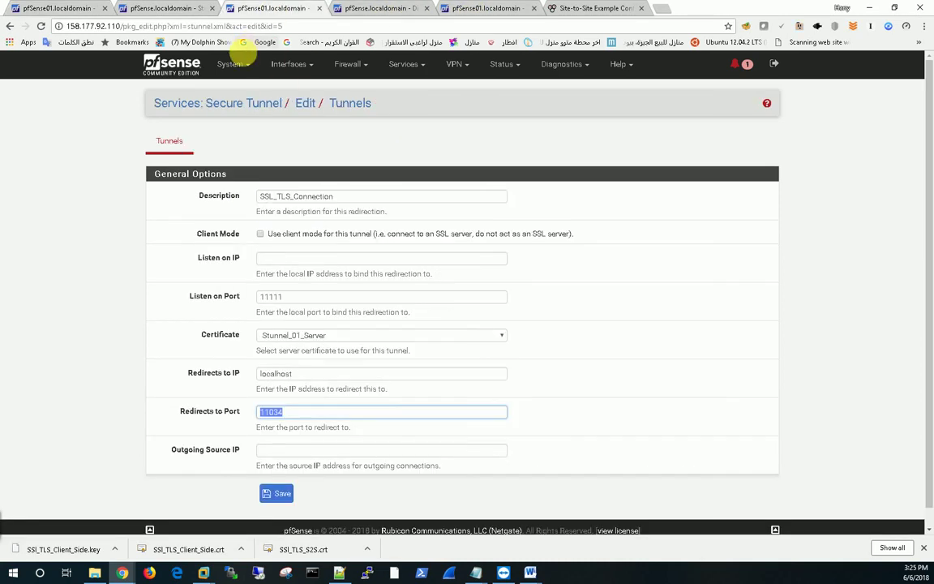
click(173, 72)
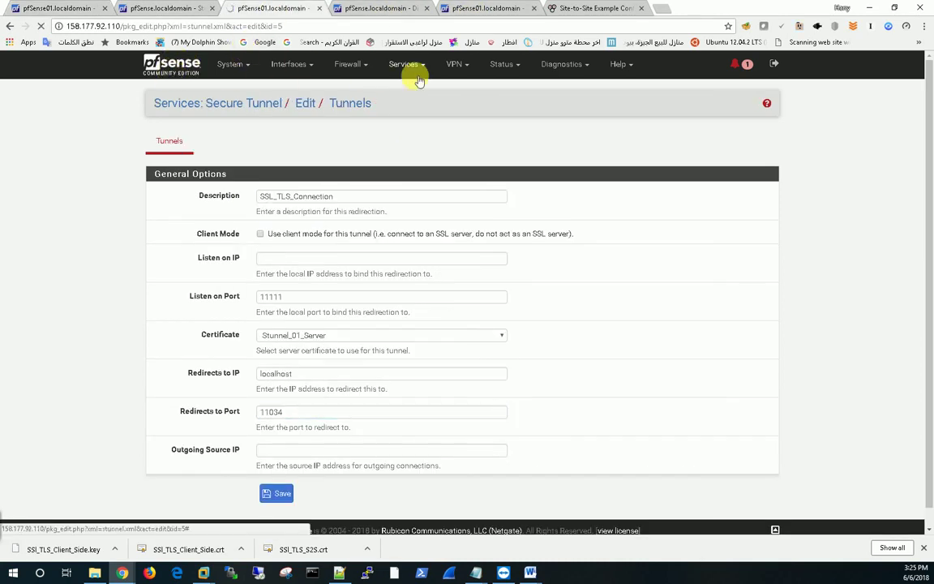
click(455, 64)
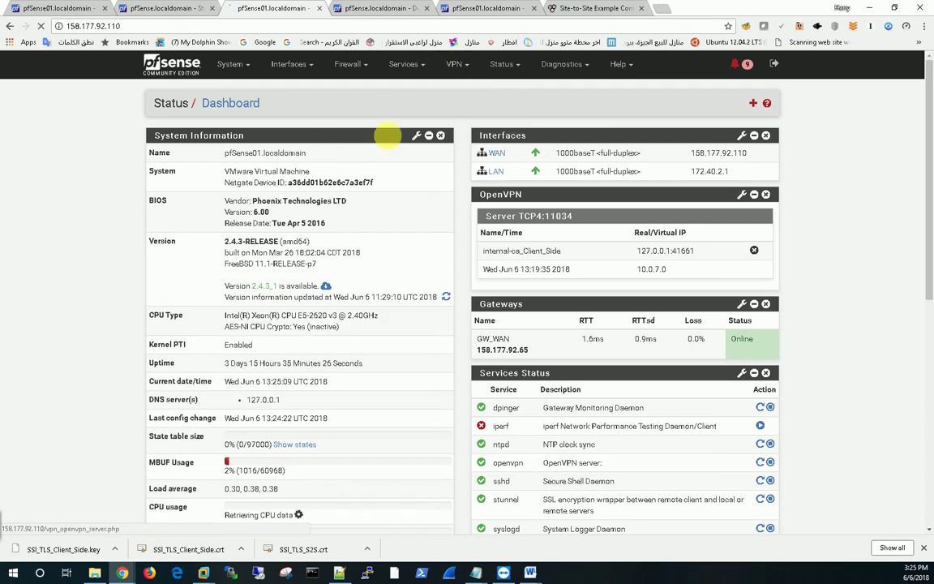
click(453, 122)
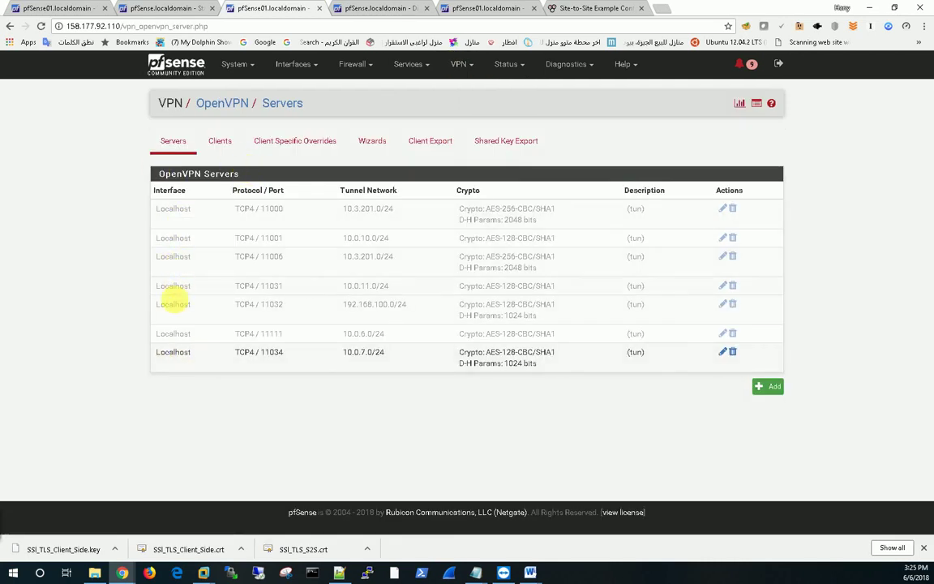
double_click(172, 352)
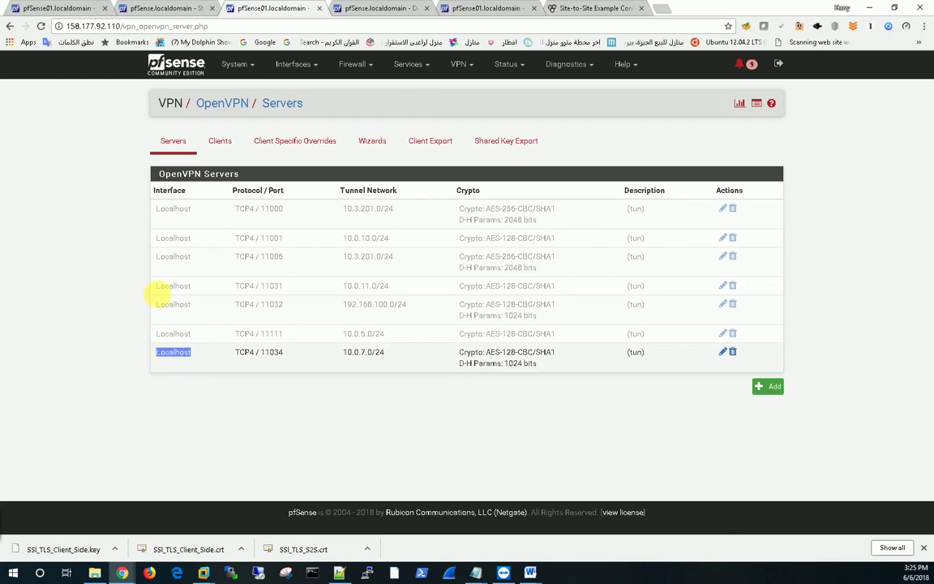
Enable the client-specific override assigned to OpenVPN Server 7 and check its common name.
click(69, 10)
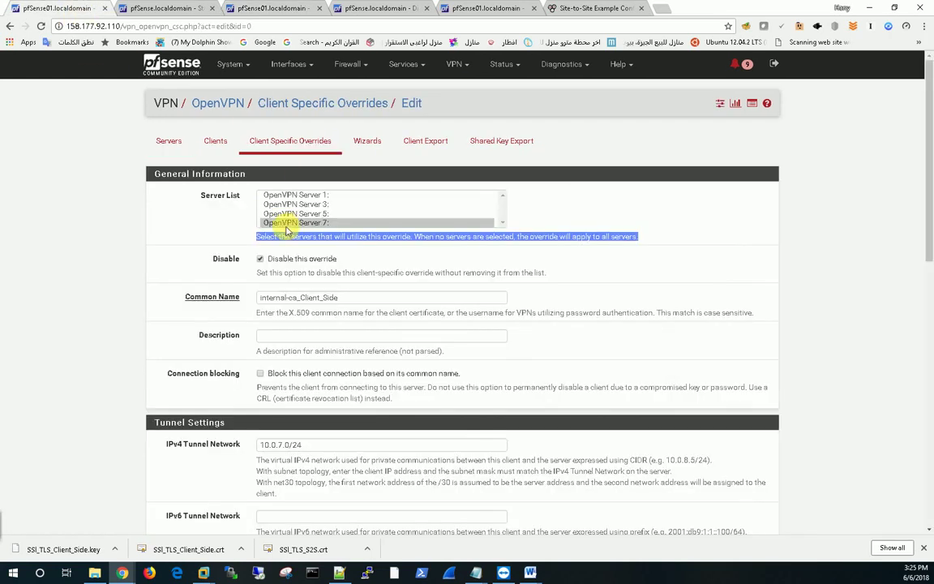
click(144, 233)
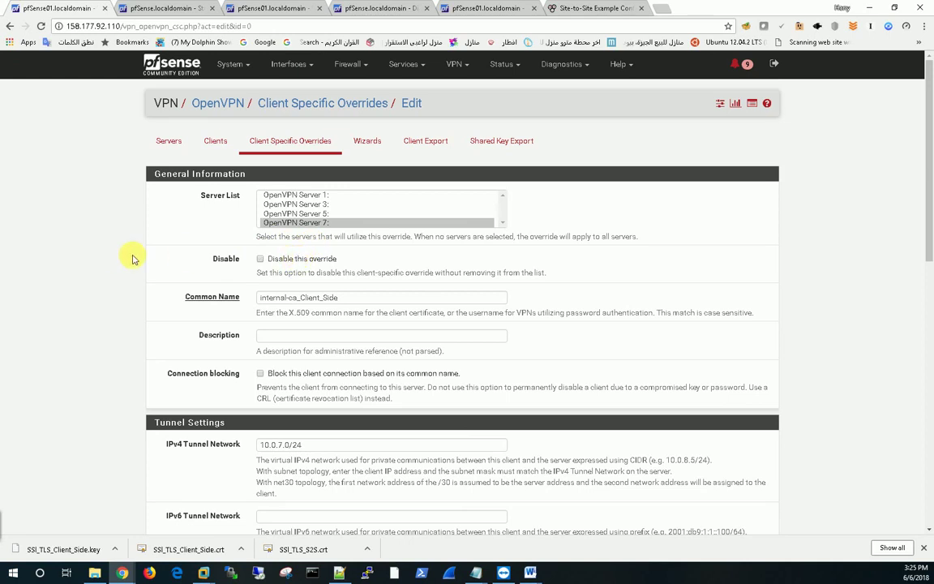
drag(337, 297, 223, 296)
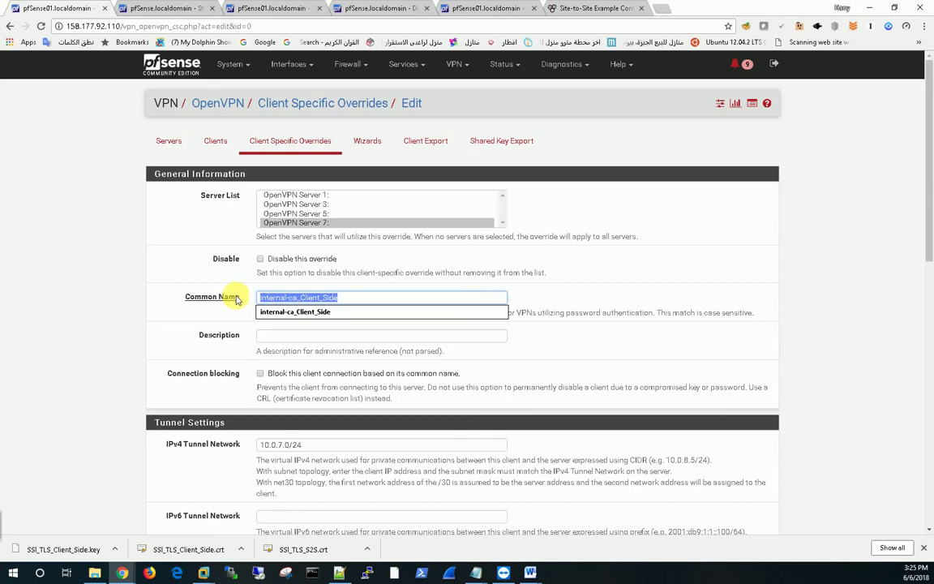
click(130, 299)
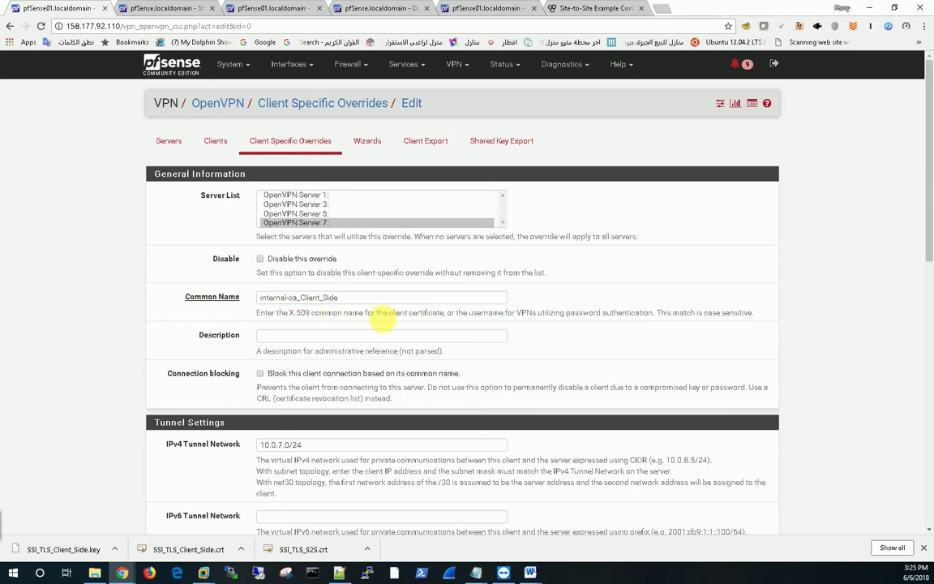
Look up the common name of the SSl_TLS_Client_Side certificate among the server-side pfSense's certificates.
click(481, 8)
click(229, 63)
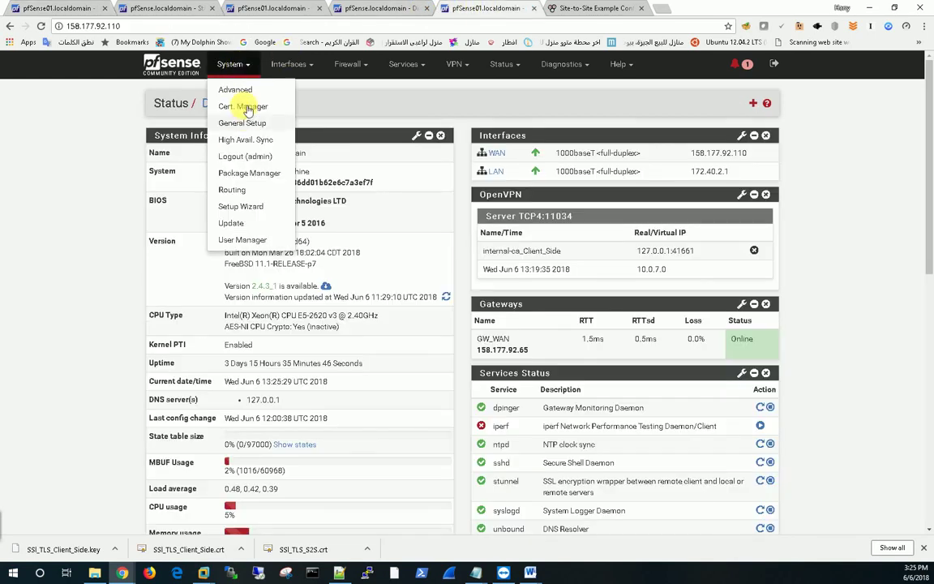
click(244, 108)
click(212, 141)
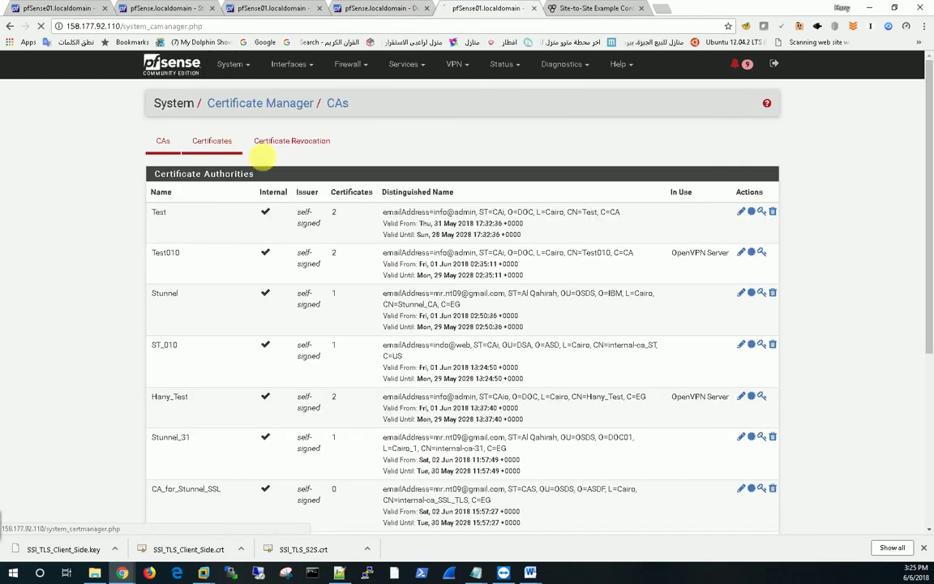
drag(928, 115, 911, 382)
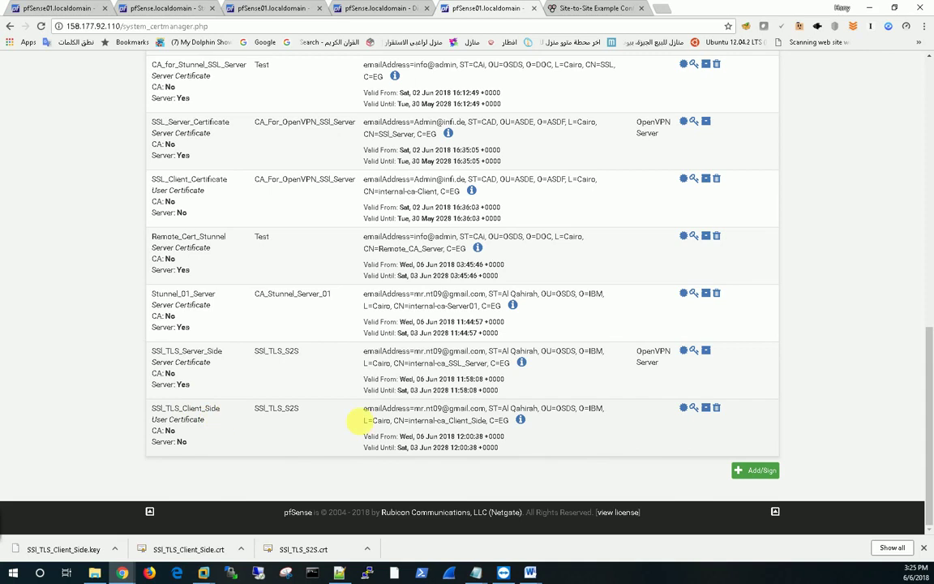
drag(486, 420, 410, 421)
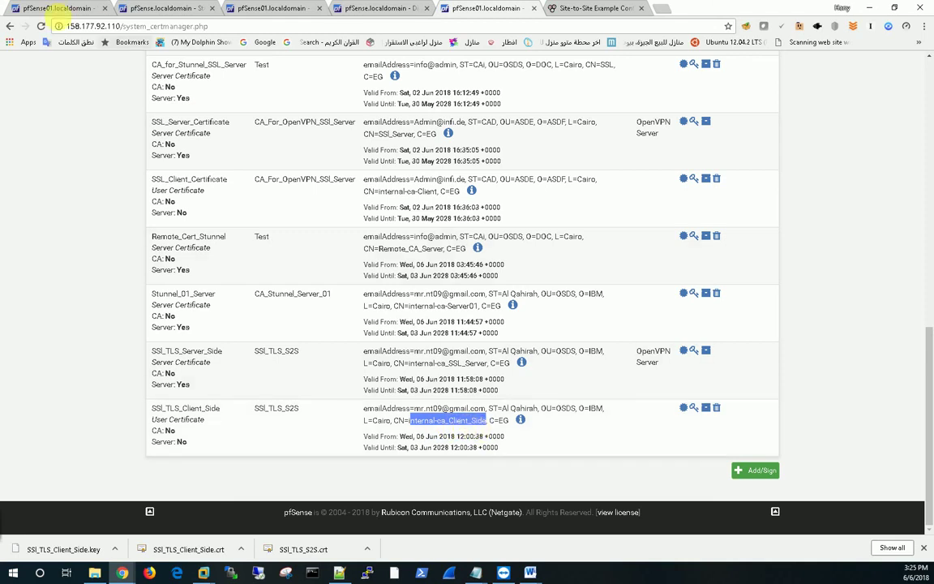
Check the connected client's name in the OpenVPN status on the server-side dashboard.
click(926, 278)
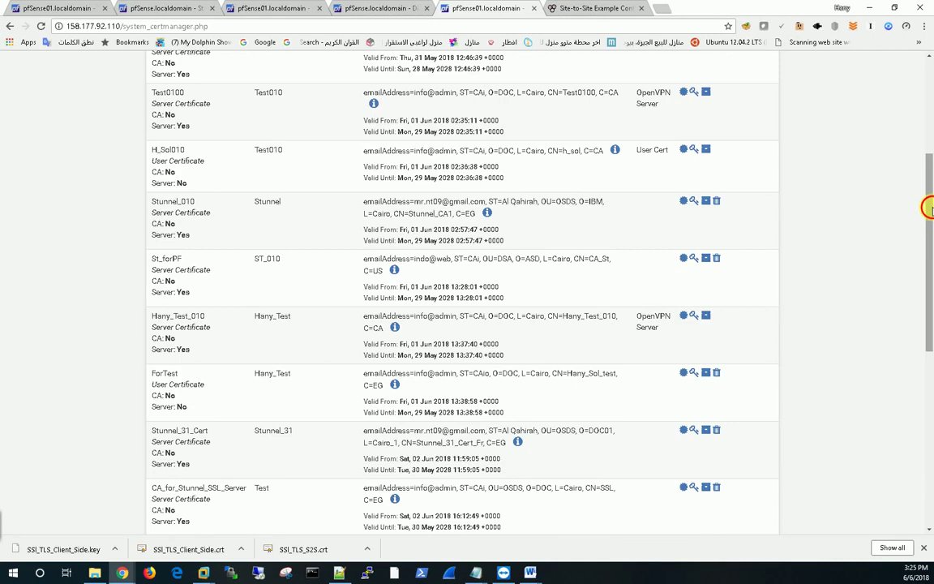
click(922, 278)
click(162, 69)
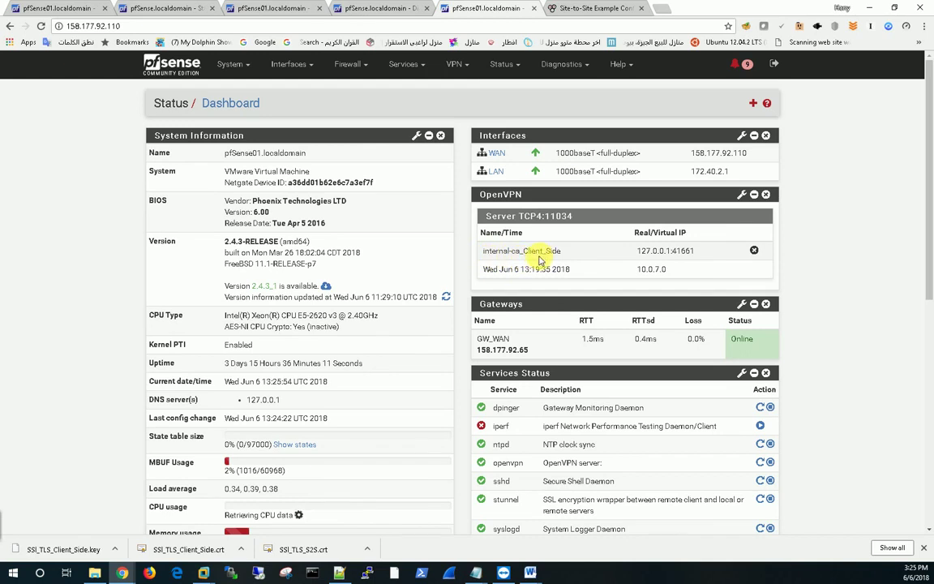
drag(565, 250, 482, 250)
Review the IPv4 tunnel, local and remote networks in the client-specific override's tunnel settings.
click(50, 7)
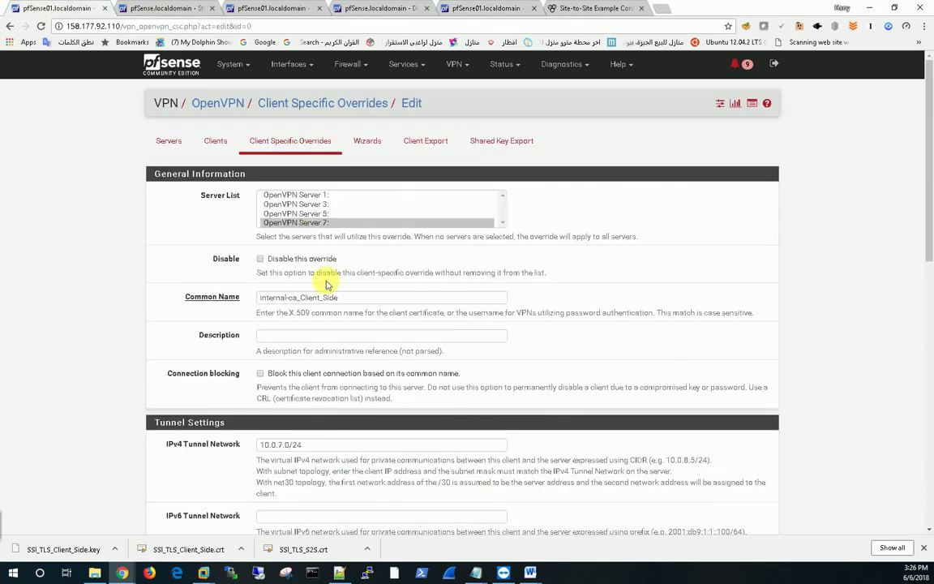
scroll(64, 329, down, 3)
scroll(65, 335, down, 1)
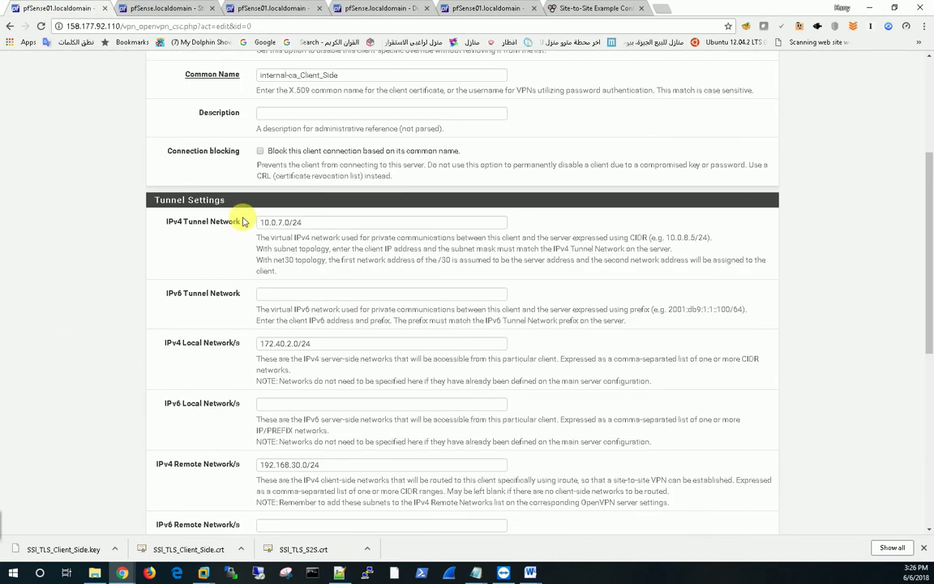
drag(262, 222, 324, 229)
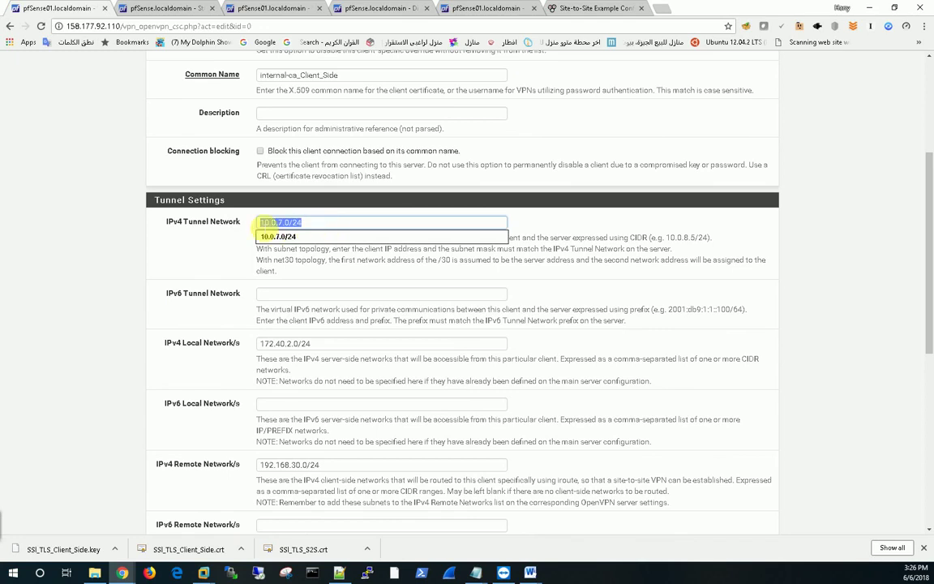
click(89, 273)
scroll(162, 308, down, 2)
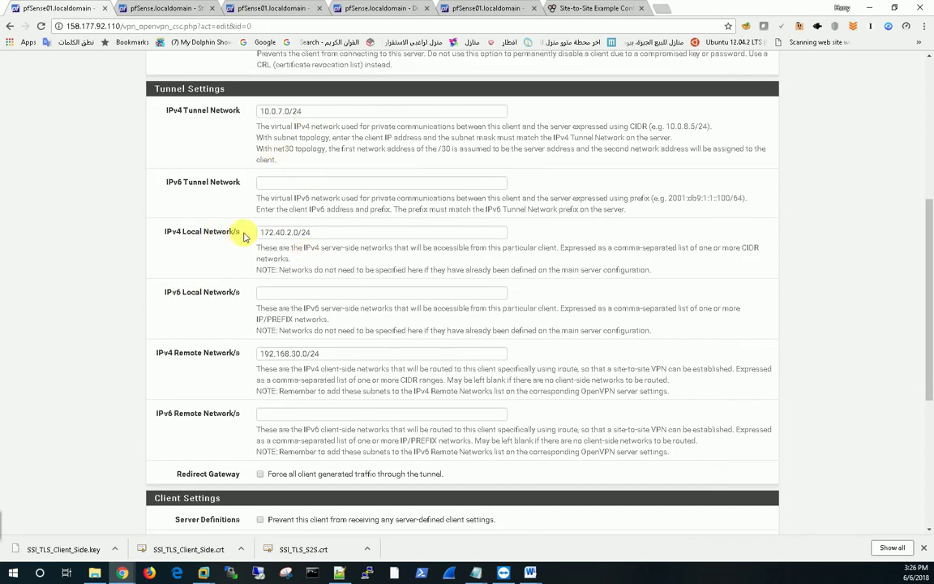
drag(259, 354, 331, 354)
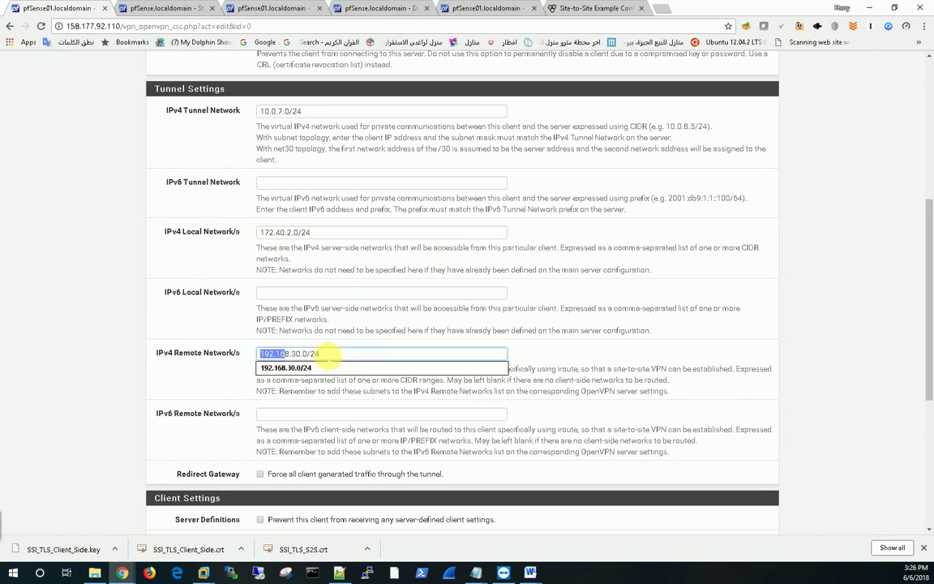
Check the iroute 172.40.2.0 255.255.255.0 entry in the override's advanced client settings and save the client-specific override.
click(84, 311)
scroll(83, 310, down, 4)
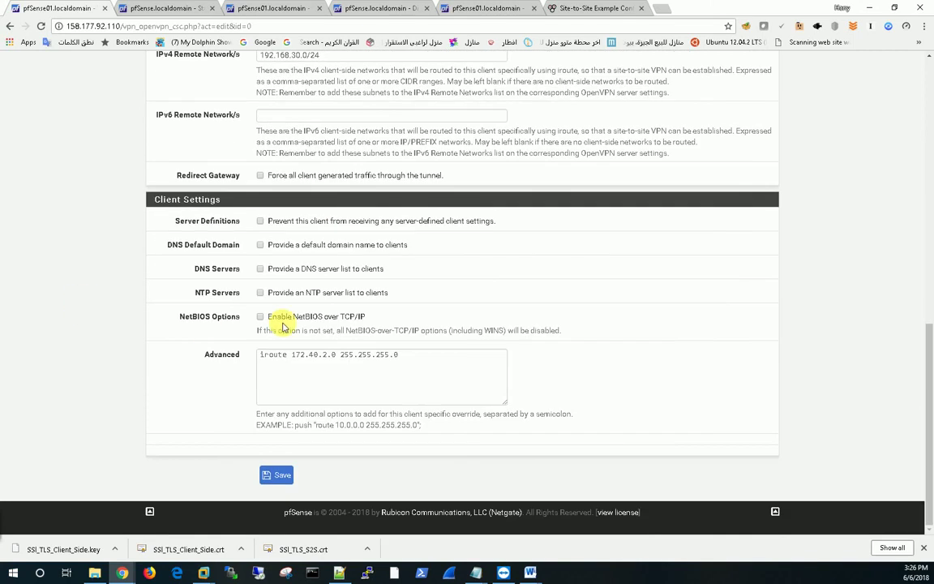
drag(410, 357, 250, 348)
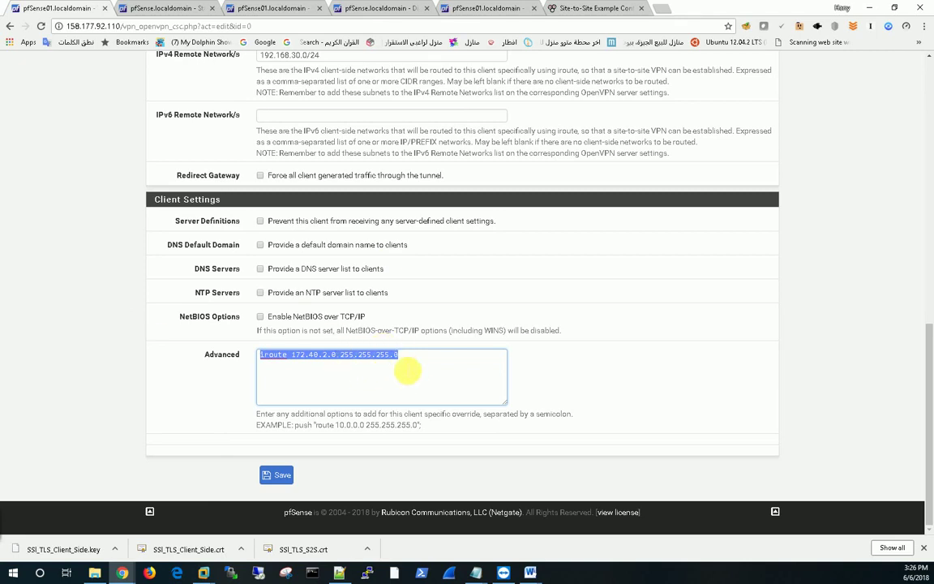
click(280, 475)
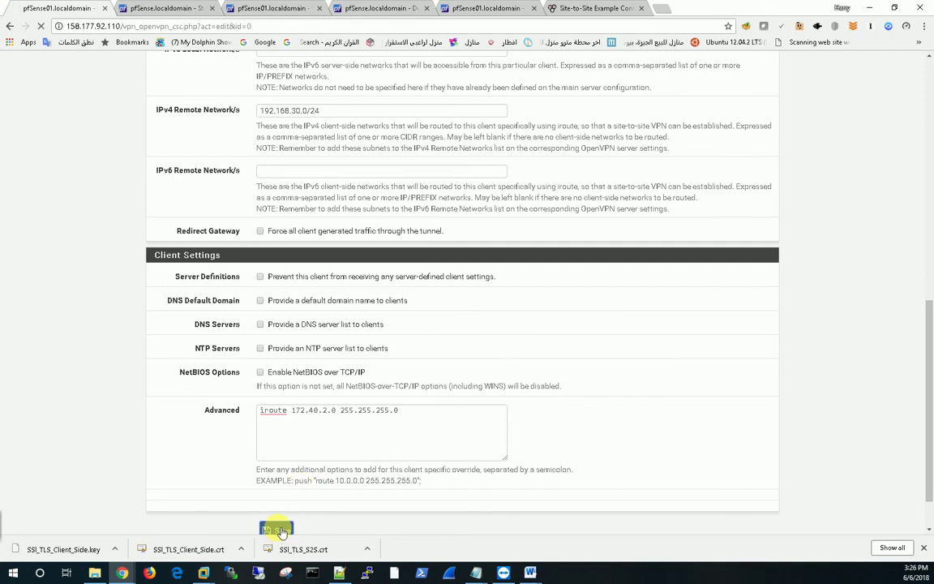
click(278, 530)
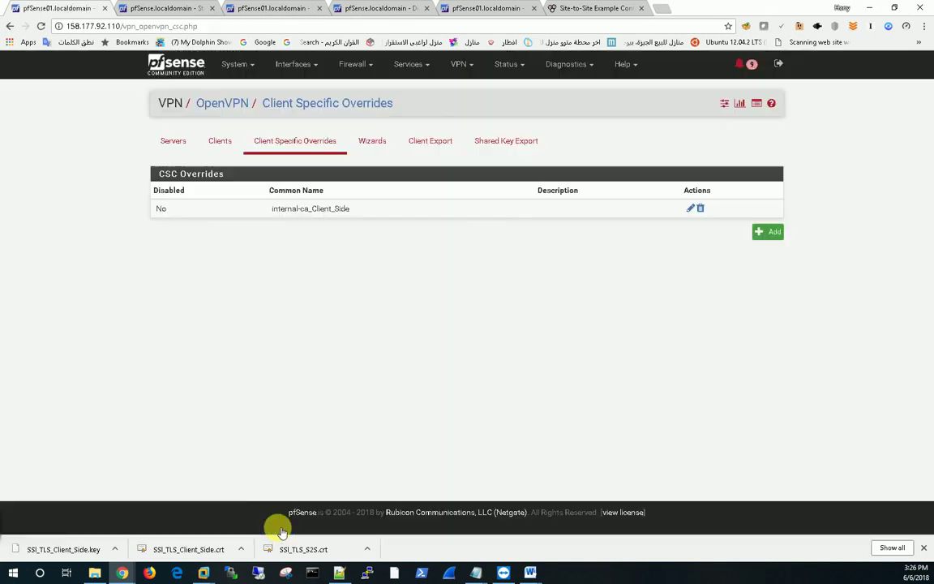
Try to ping 192.168.30.2 from the server-side pfSense's diagnostics.
click(563, 64)
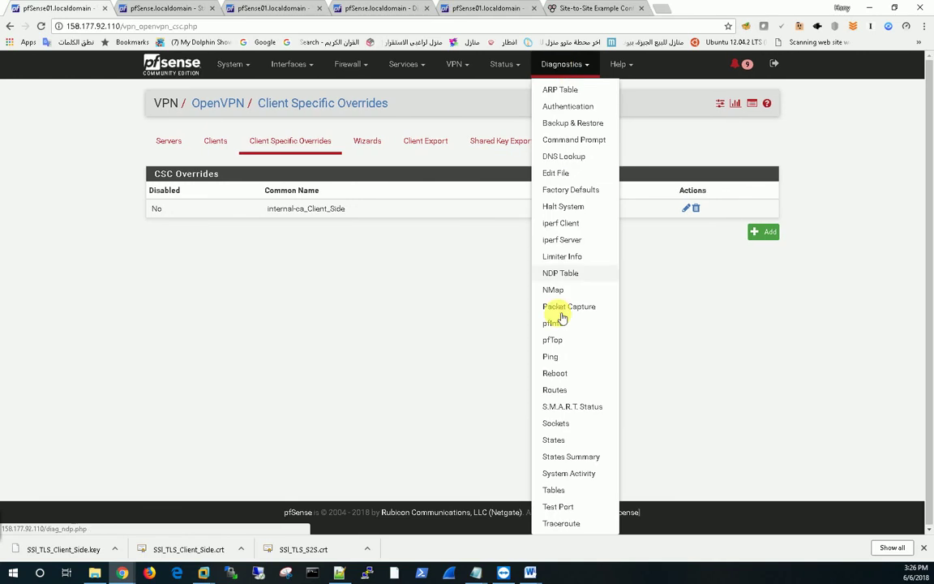
click(551, 357)
click(300, 159)
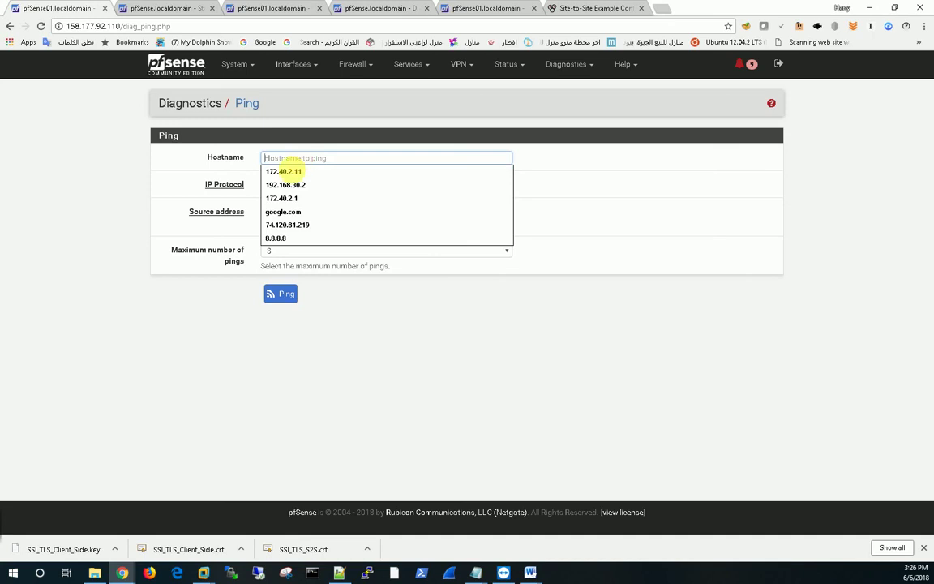
click(285, 183)
click(284, 295)
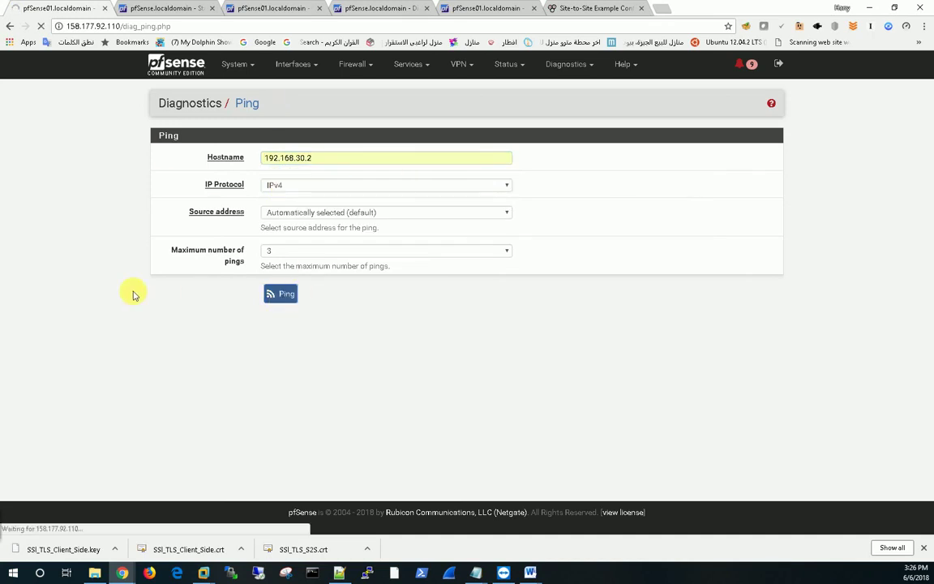
Ping the client-side firewall's LAN address 192.168.30.1 from the server-side pfSense over IPv4.
click(330, 159)
key(BackSpace)
key(Return)
text(1)
drag(329, 218, 158, 217)
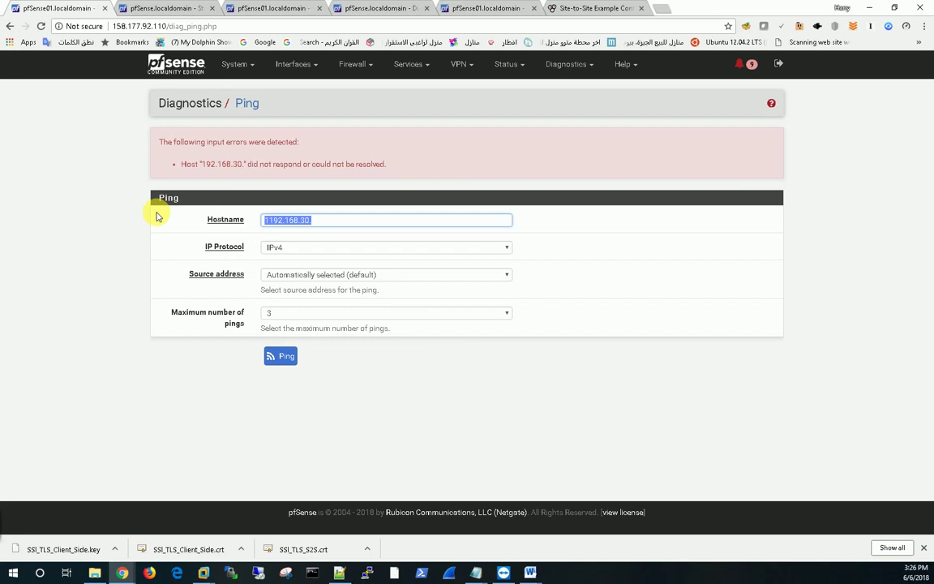
text(192.168.)
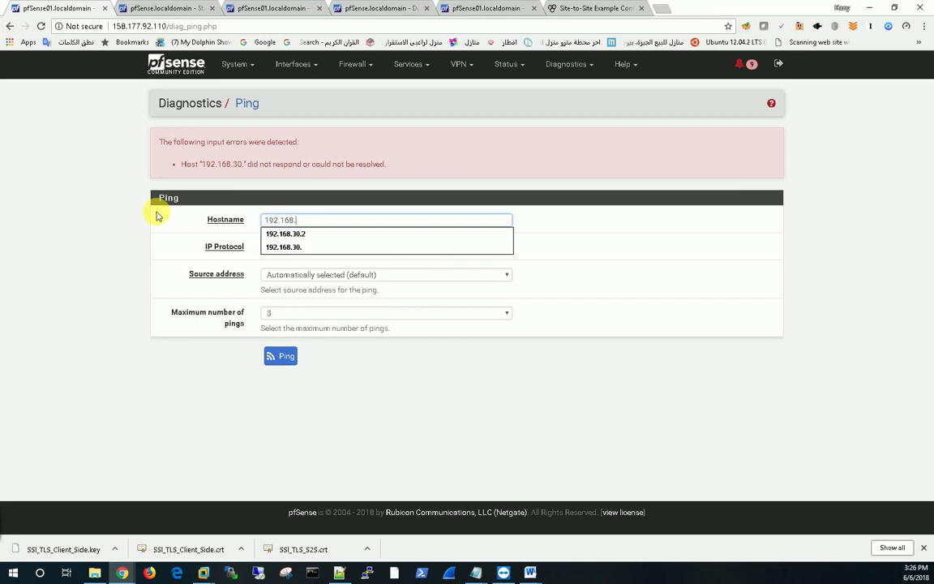
text(30.1)
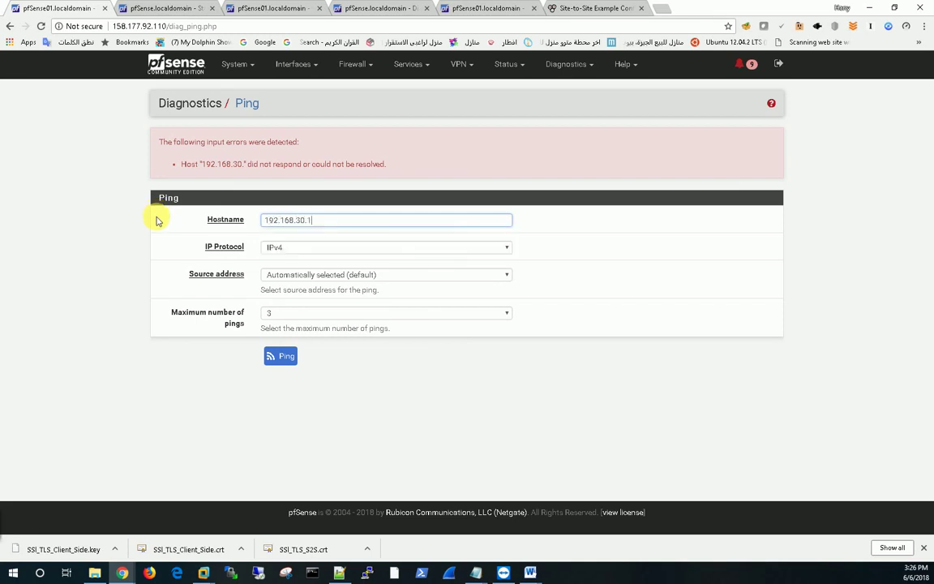
click(290, 359)
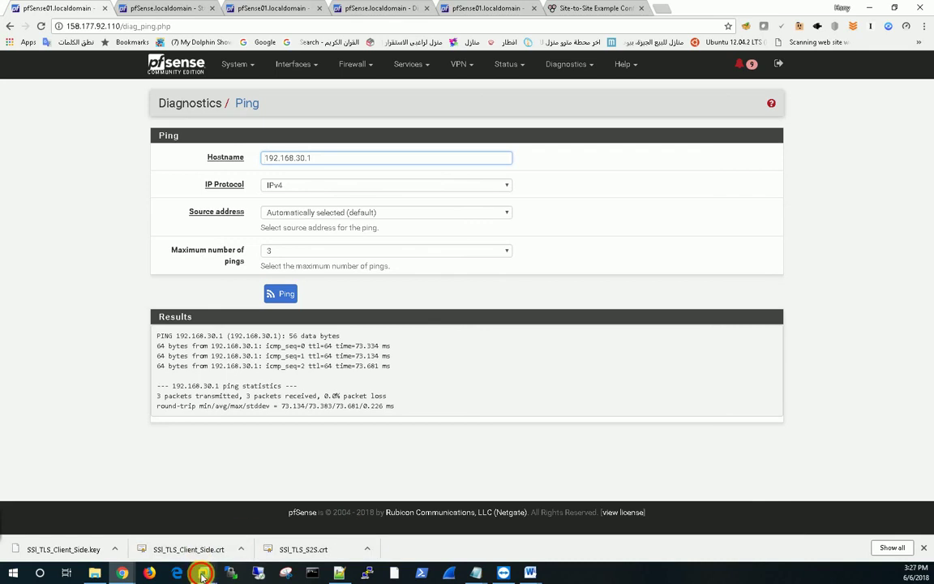
Switch to the Win_A virtual machine in VMware Workstation and ping 172.40.2.1 and 172.40.2.11 from the client-side pfSense.
mouse_move(367, 572)
click(179, 487)
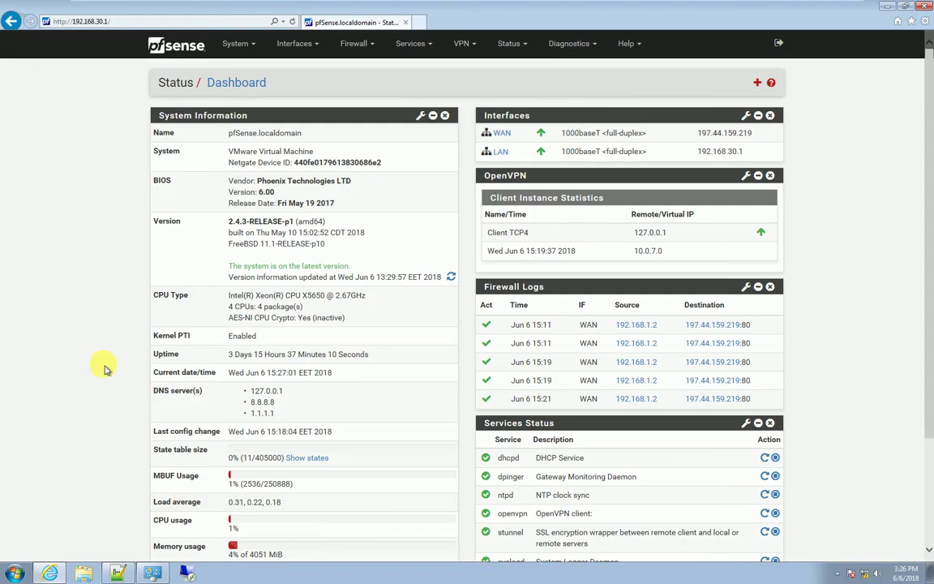
click(569, 43)
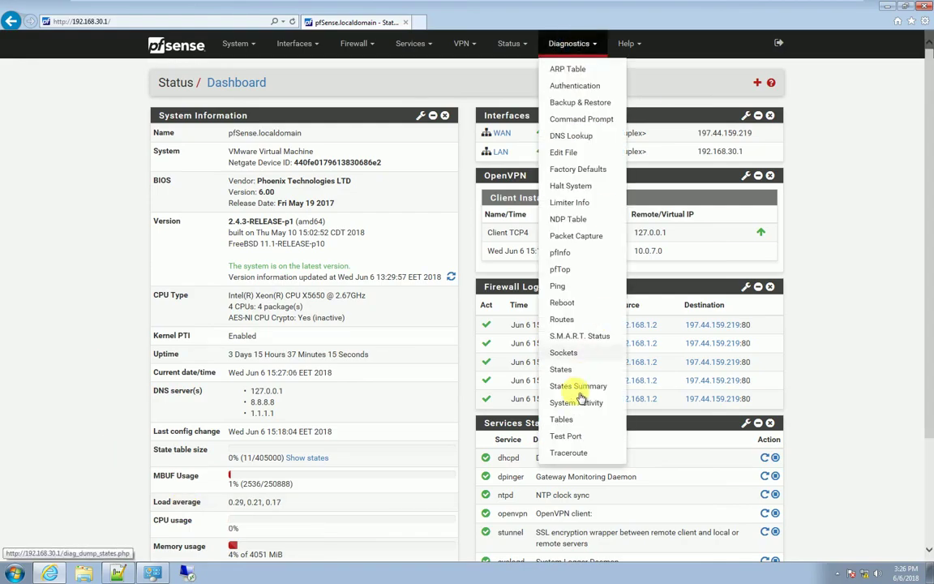
click(562, 288)
click(269, 142)
key(Return)
click(283, 275)
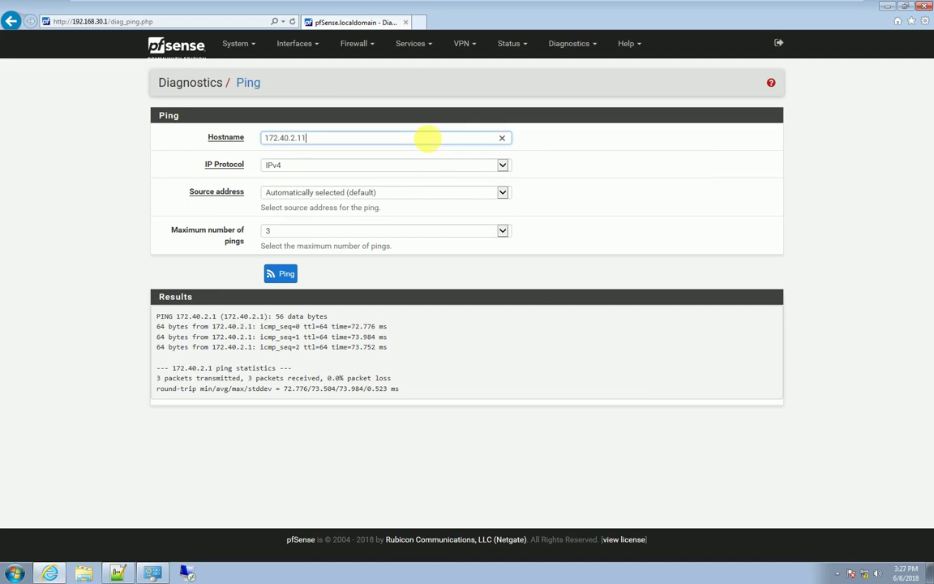
click(280, 273)
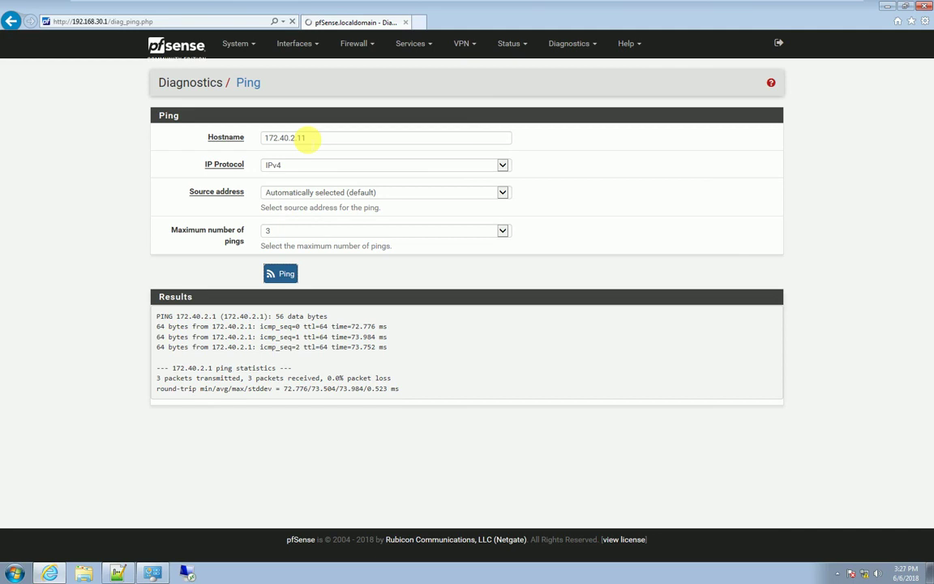
key(Return)
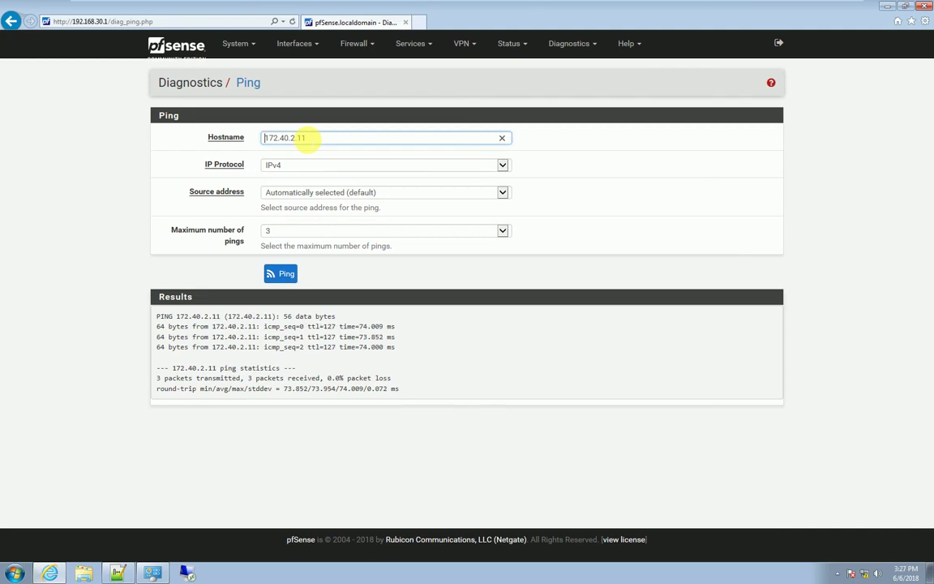
Connect to 172.40.2.11 through Remote Desktop Connection, entering the account password.
click(186, 572)
click(508, 232)
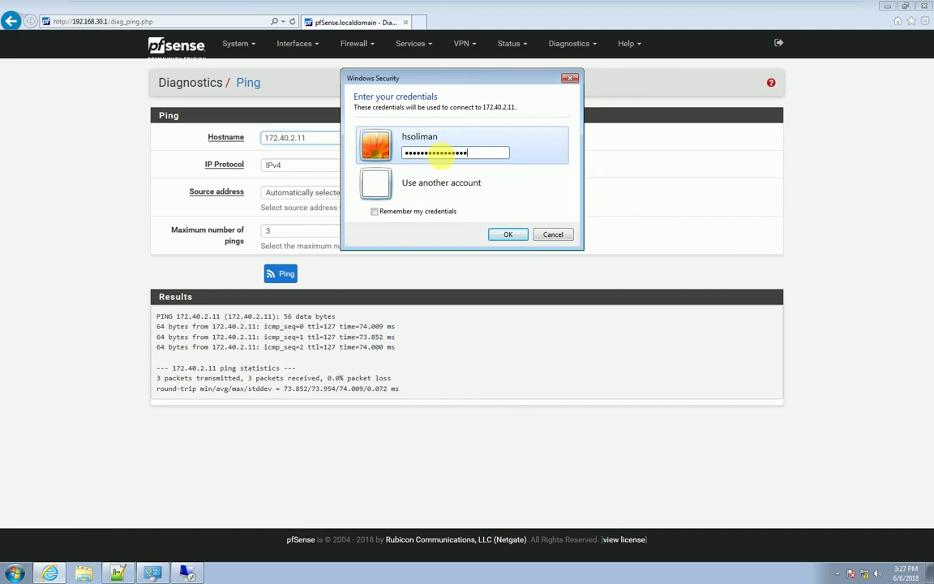
key(Return)
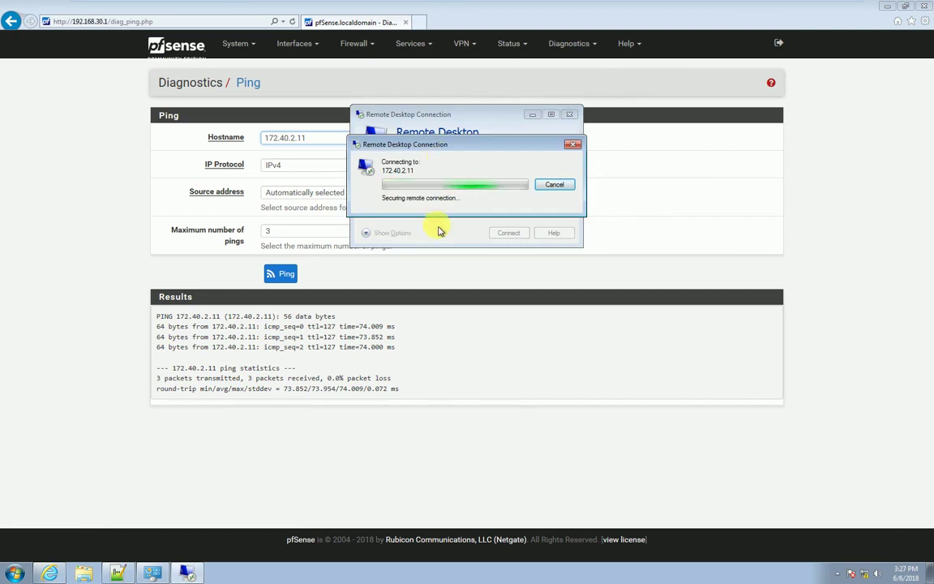
drag(432, 150, 431, 210)
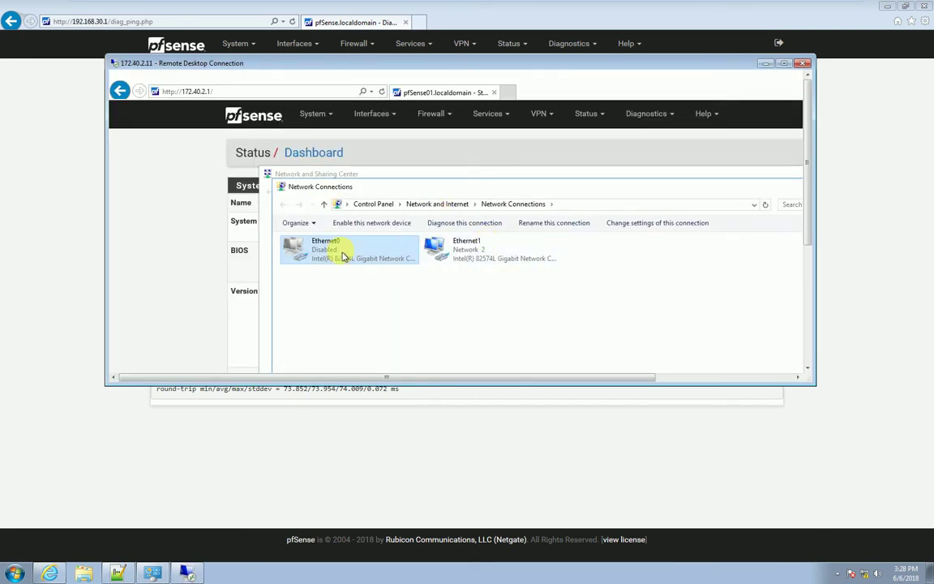
Enable the Ethernet0 network adapter on the remote machine and minimize the remote session.
right_click(342, 256)
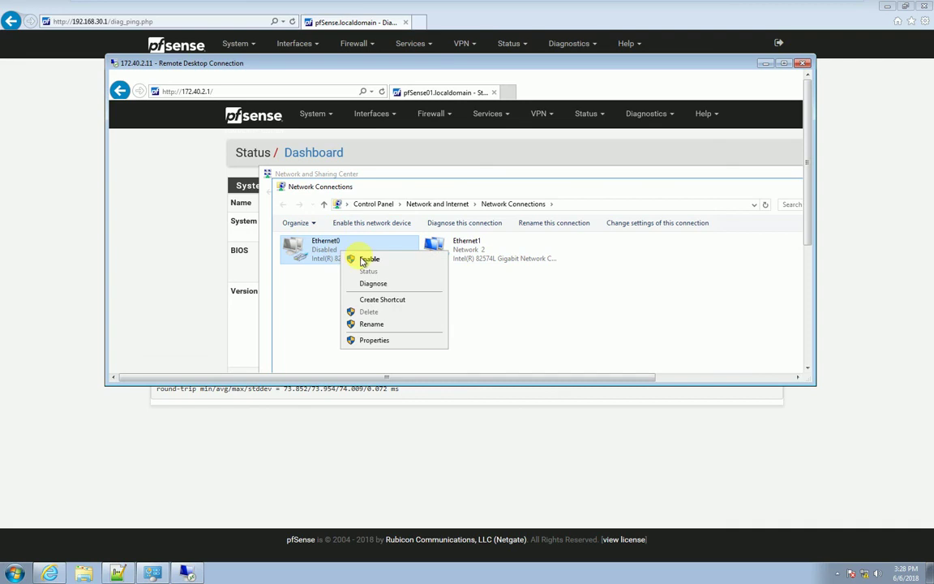
click(369, 259)
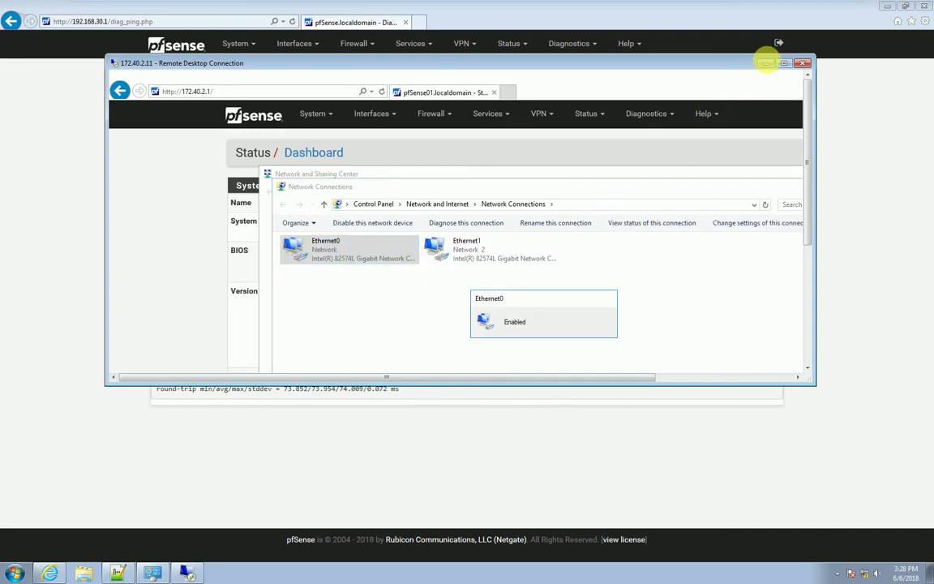
click(765, 62)
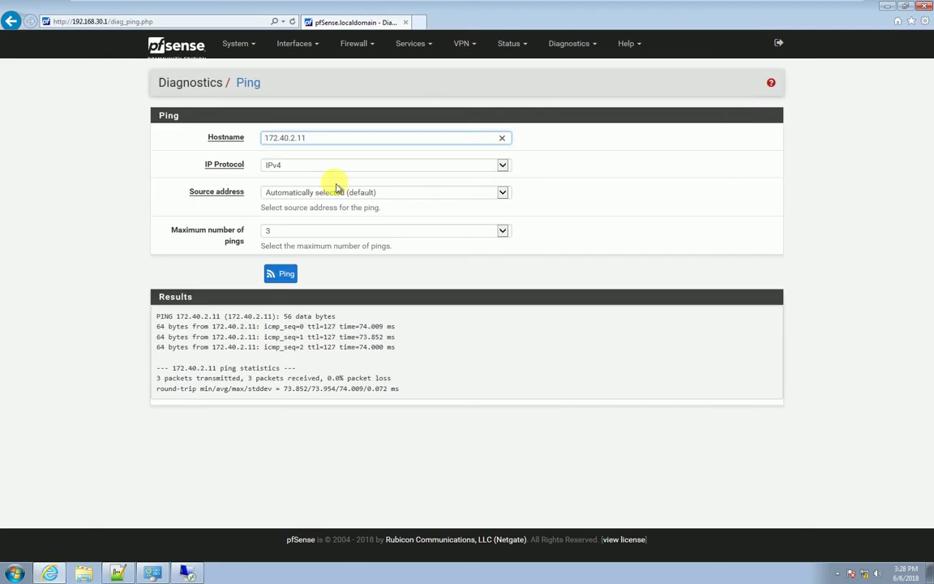
Switch back to the server-side pfSense in Chrome and open the OpenVPN server on port 11034 for editing.
click(174, 46)
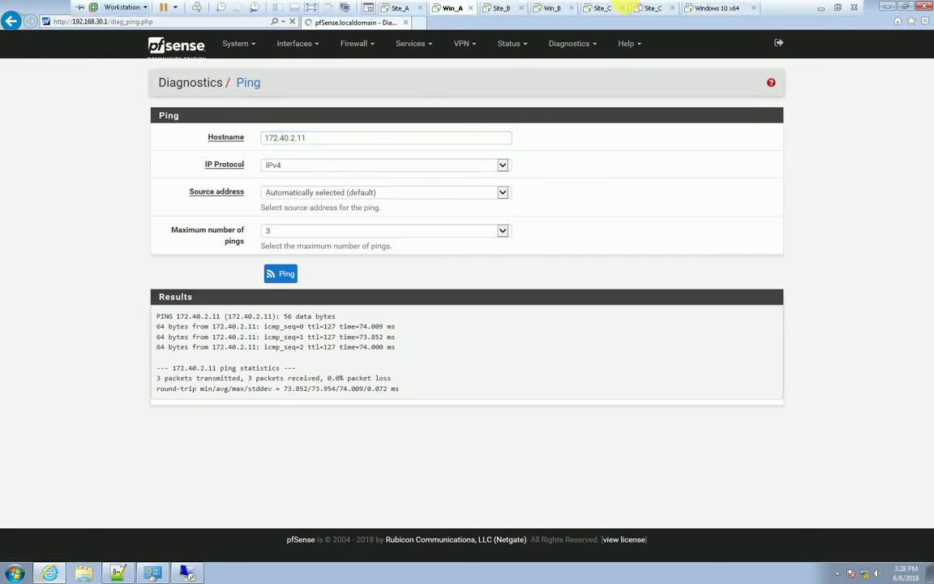
click(817, 9)
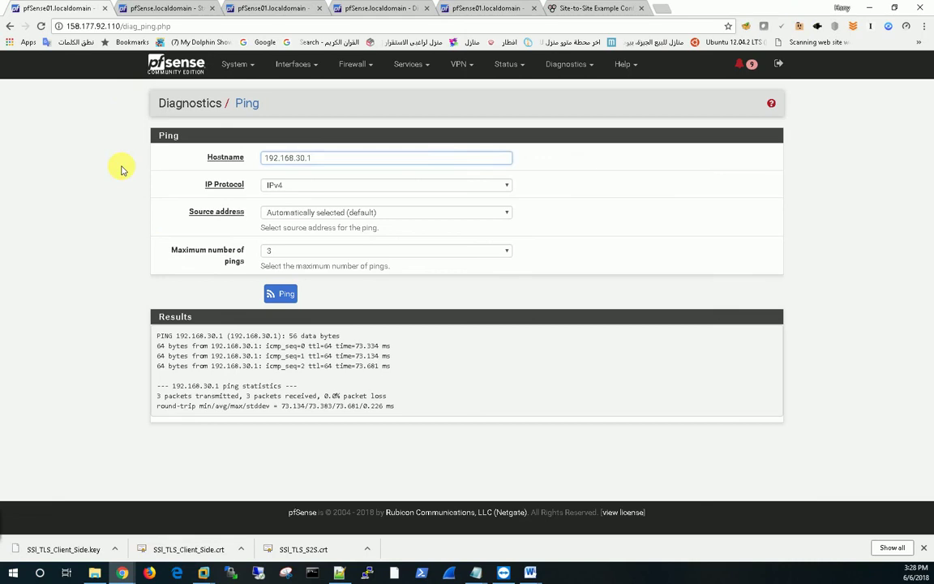
click(174, 65)
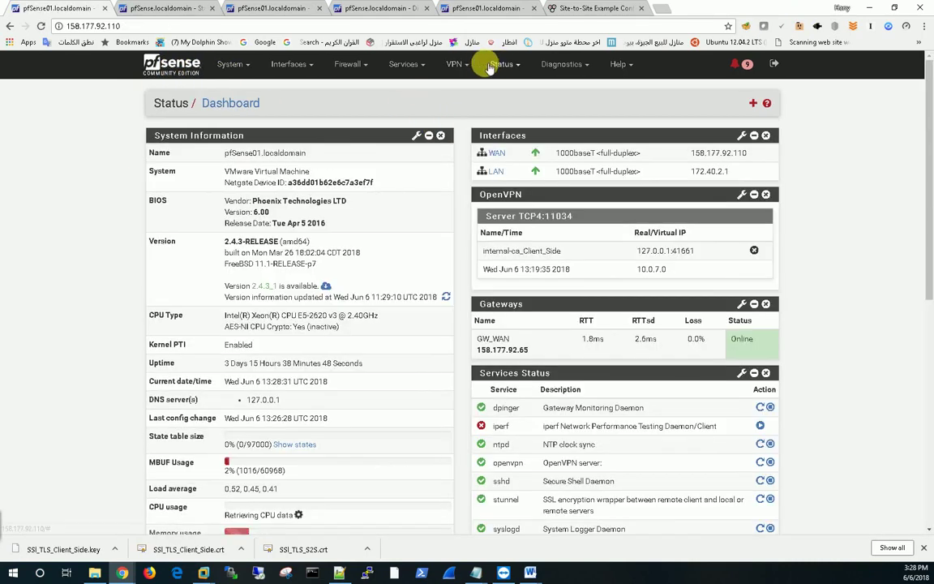
click(455, 64)
click(490, 124)
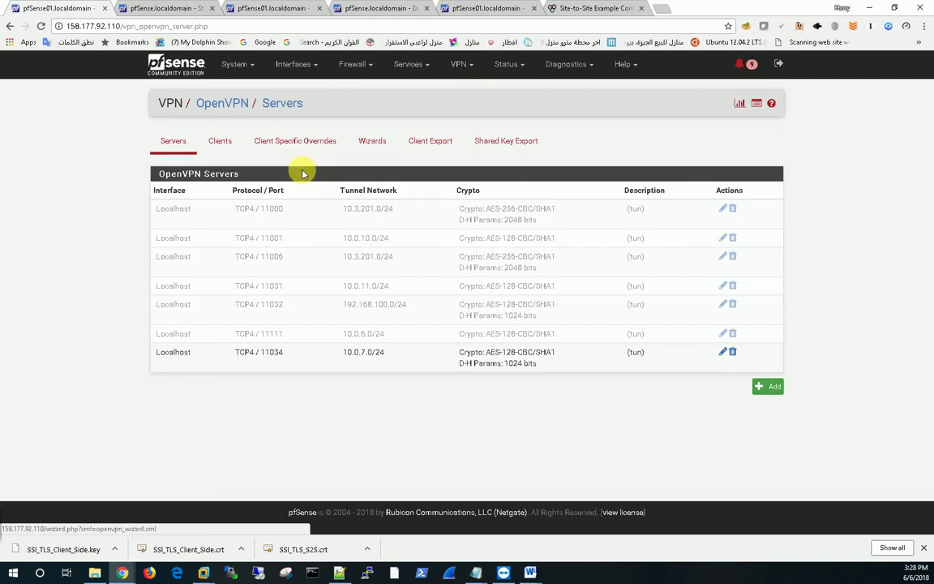
click(723, 353)
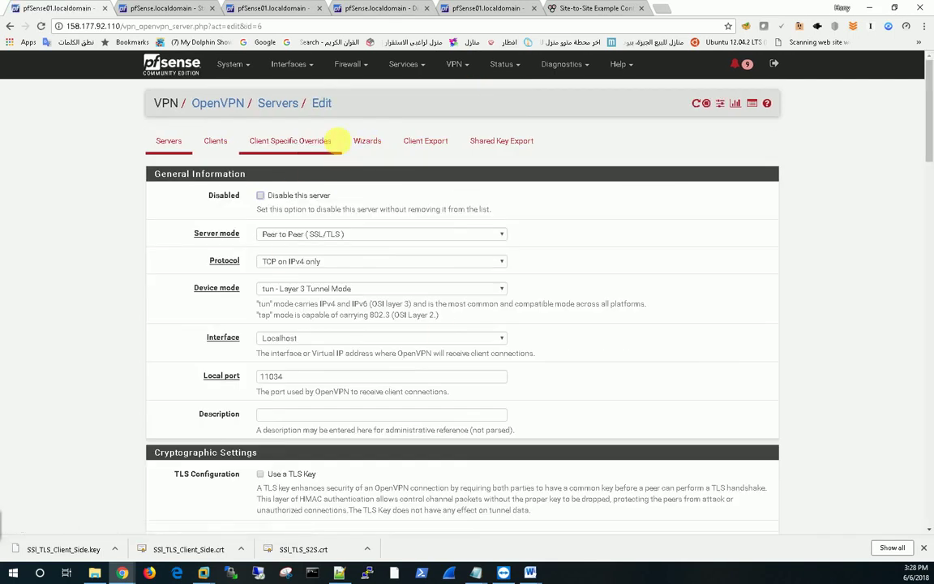
Examine the interface and protocol choices in the OpenVPN server's general information.
click(402, 64)
click(146, 292)
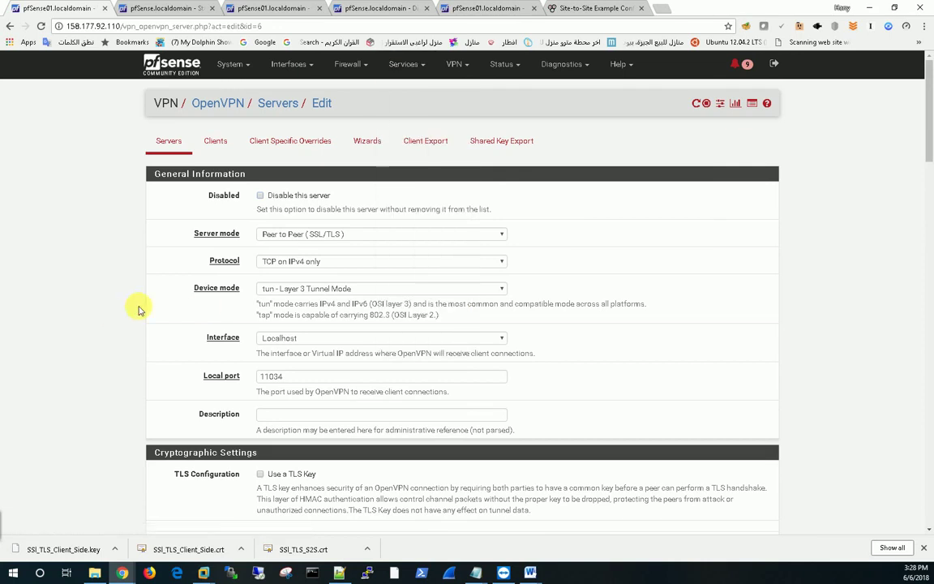
click(289, 341)
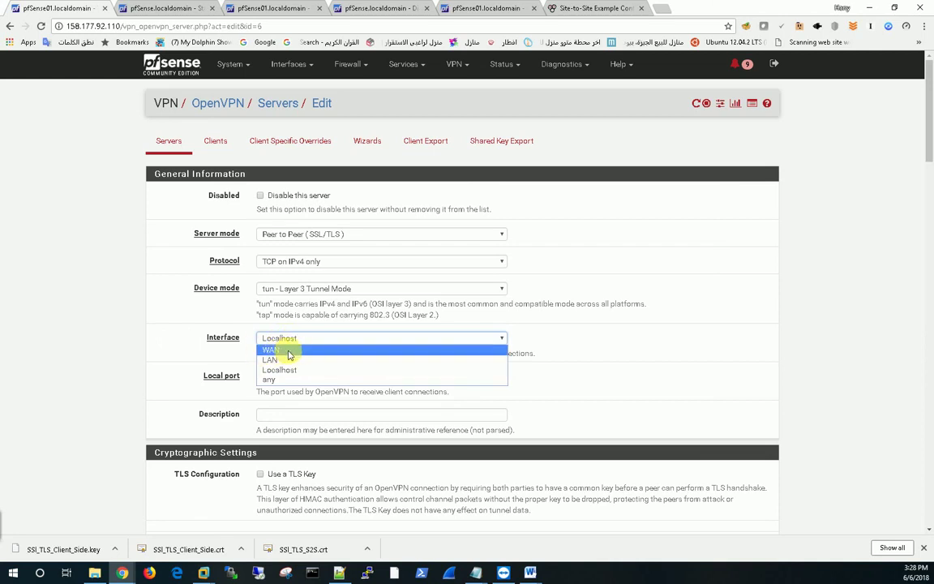
click(308, 260)
click(308, 260)
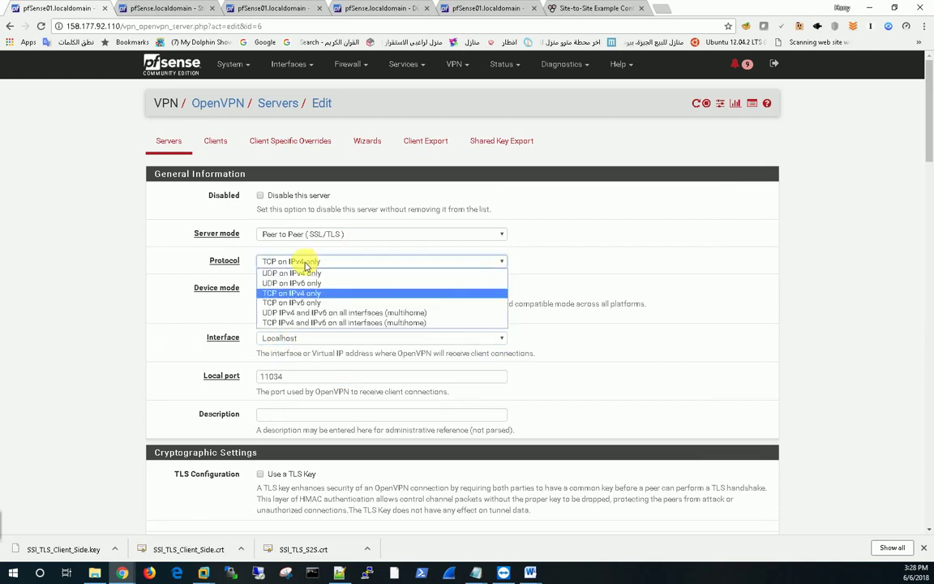
click(109, 303)
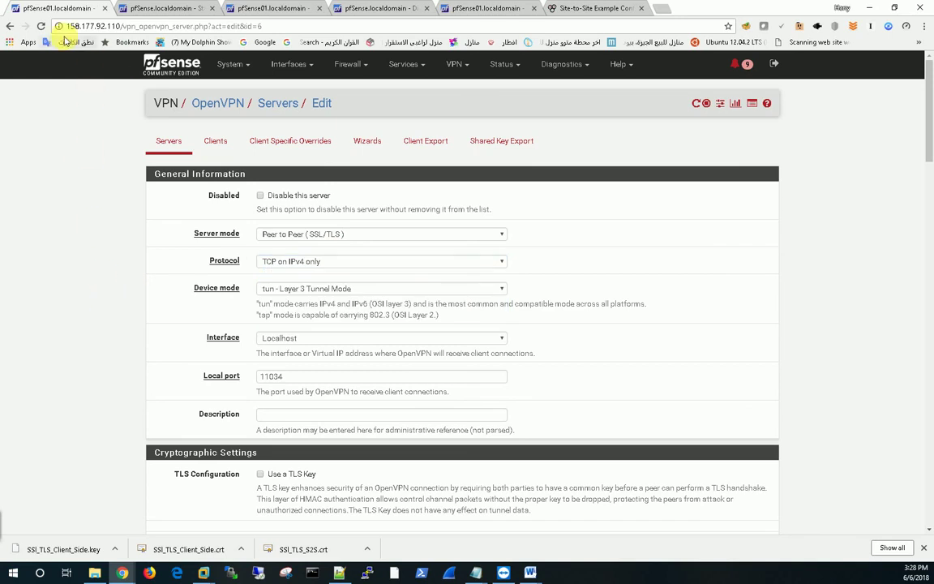
Check the interface and server address of the client-side pfSense's OpenVPN client on port 11034, and return to the server-side settings.
click(162, 8)
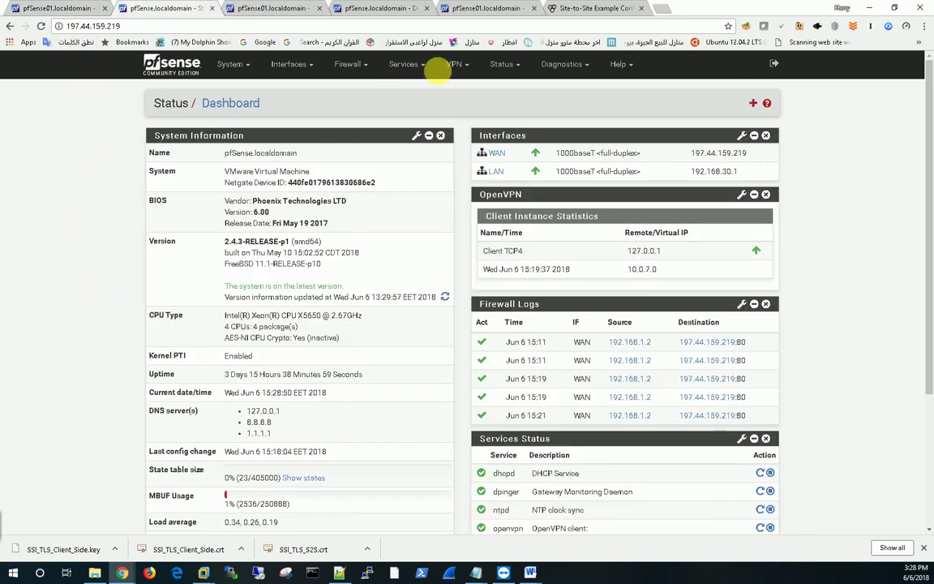
mouse_move(454, 65)
click(473, 125)
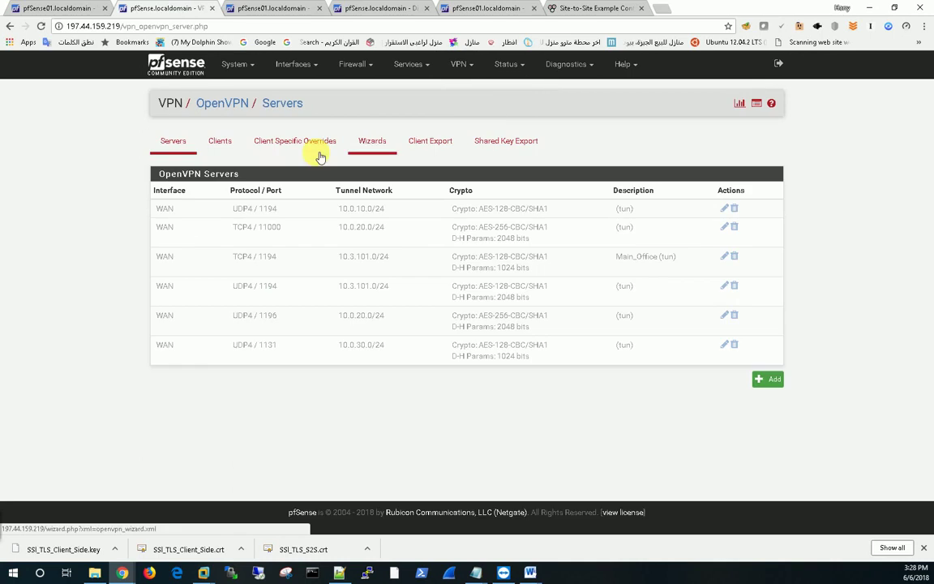
click(222, 141)
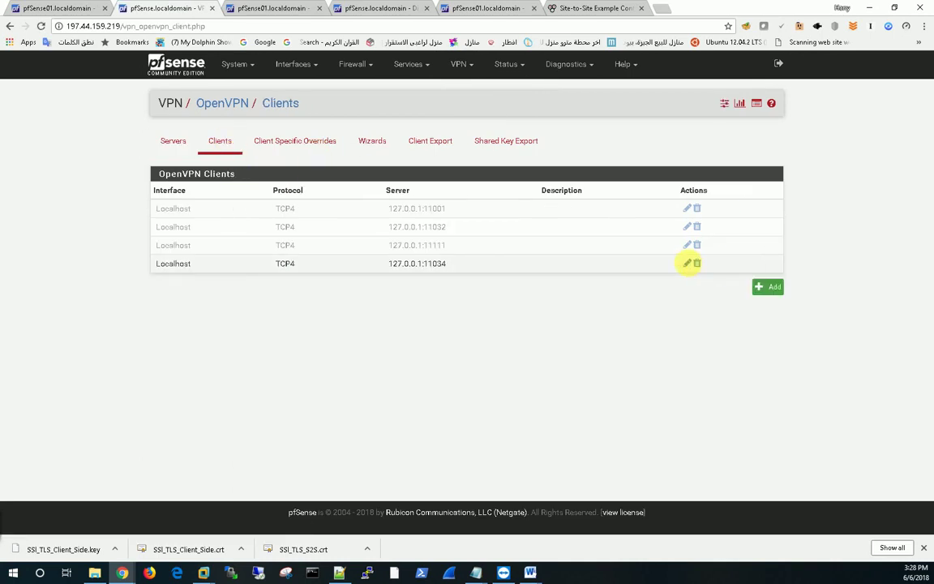
click(687, 263)
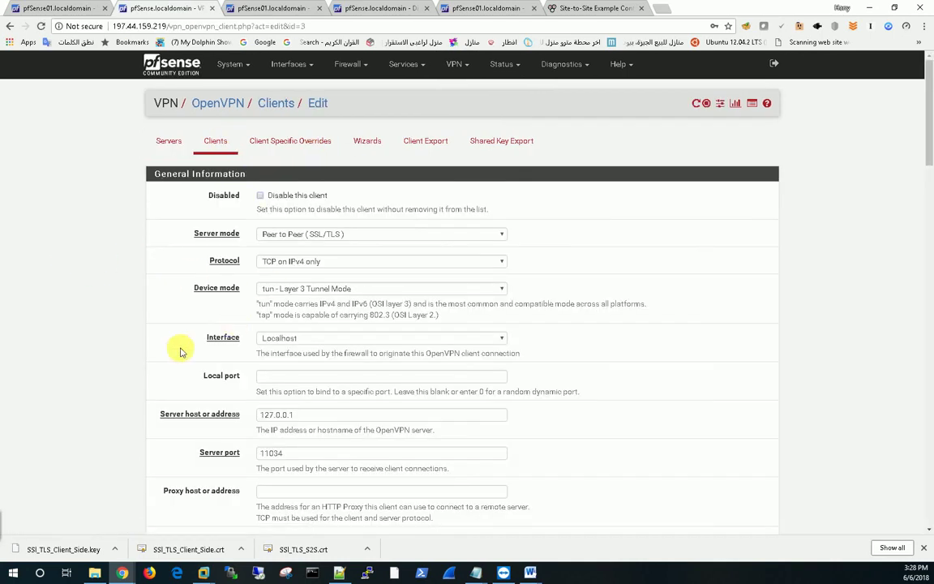
scroll(177, 339, down, 2)
click(290, 229)
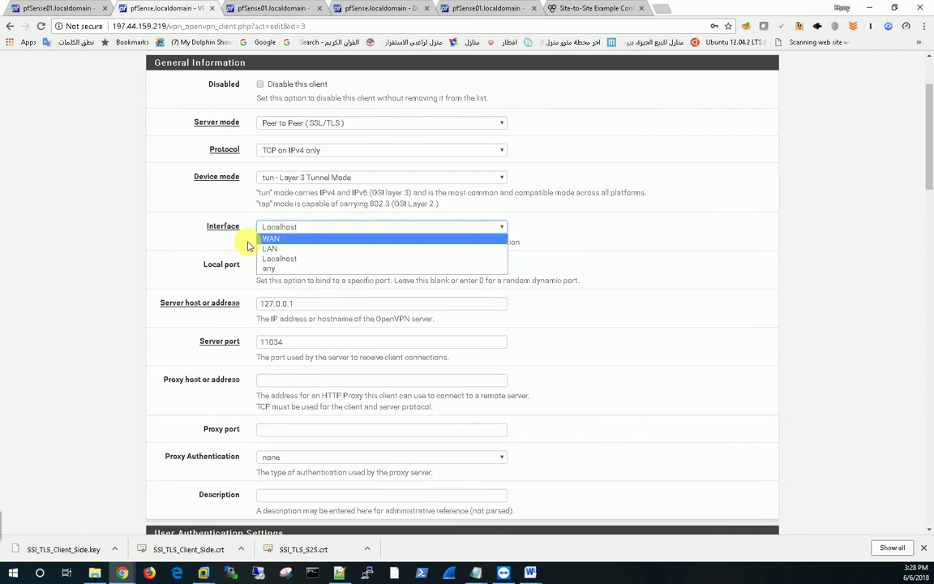
click(137, 290)
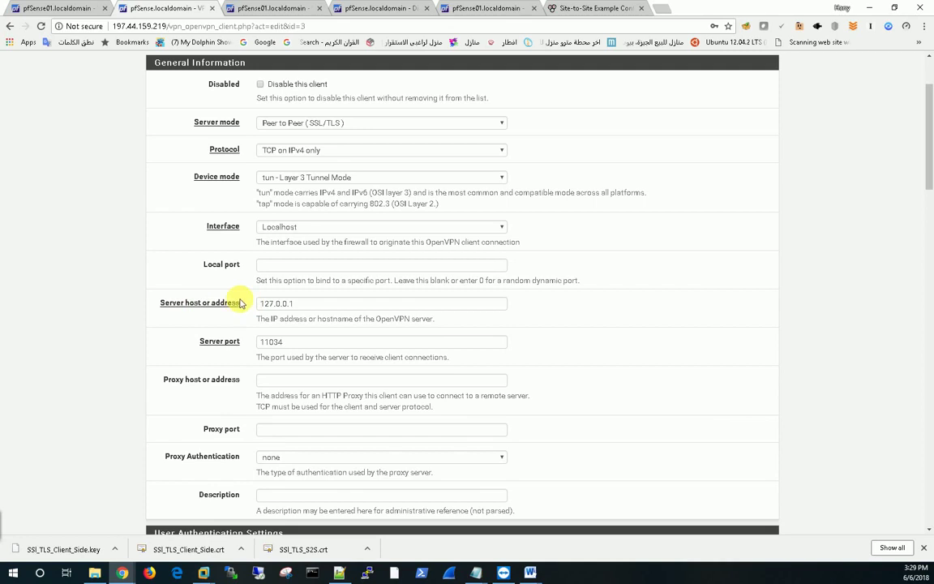
double_click(276, 305)
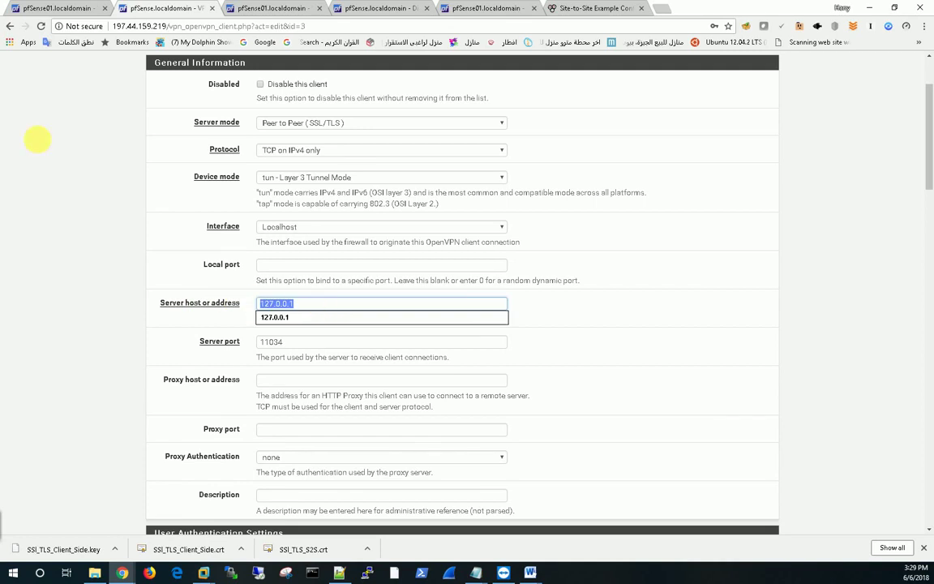
click(36, 8)
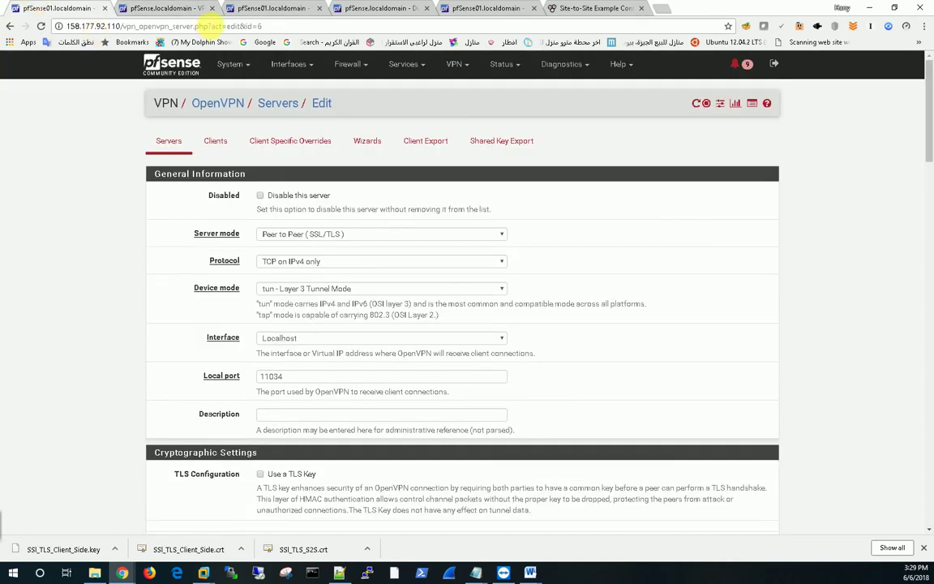